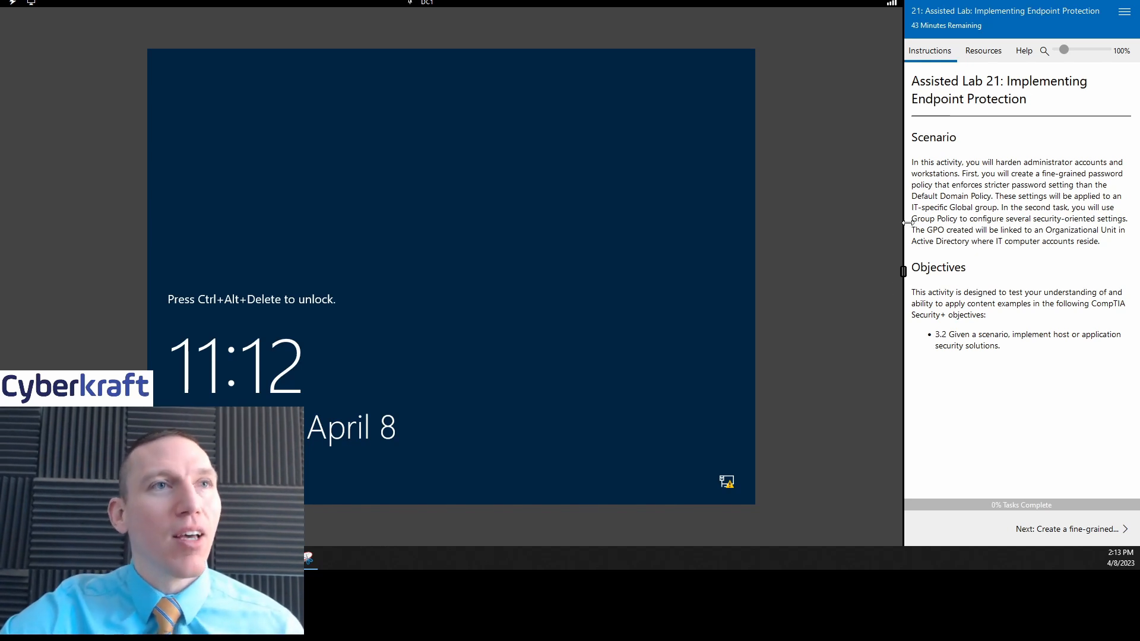
left_click(983, 52)
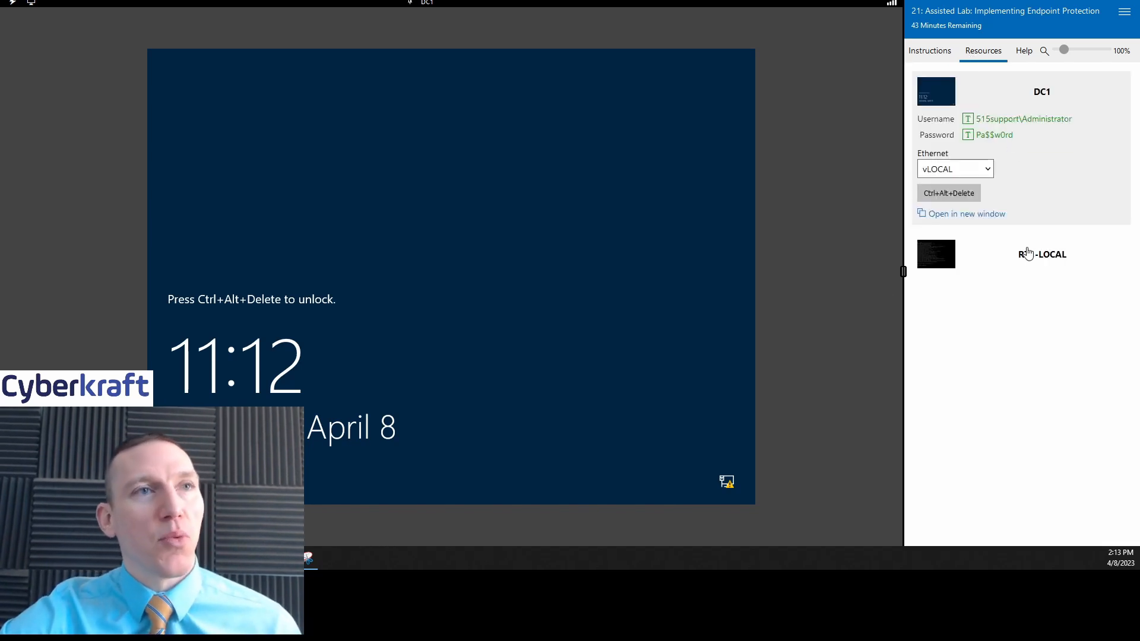
left_click(936, 55)
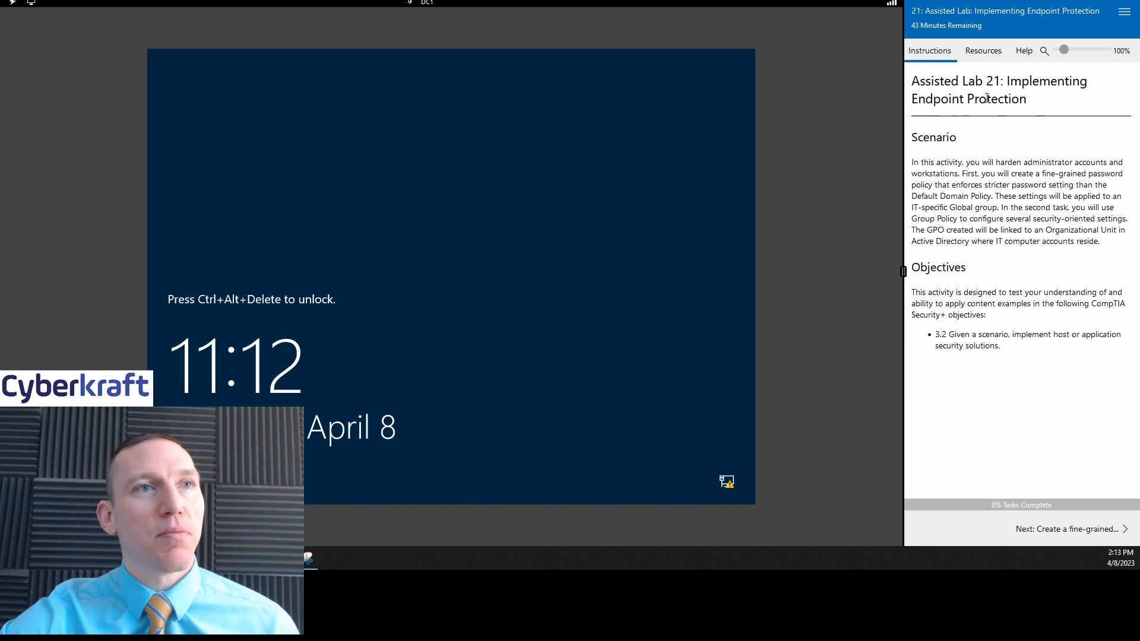
left_click(996, 54)
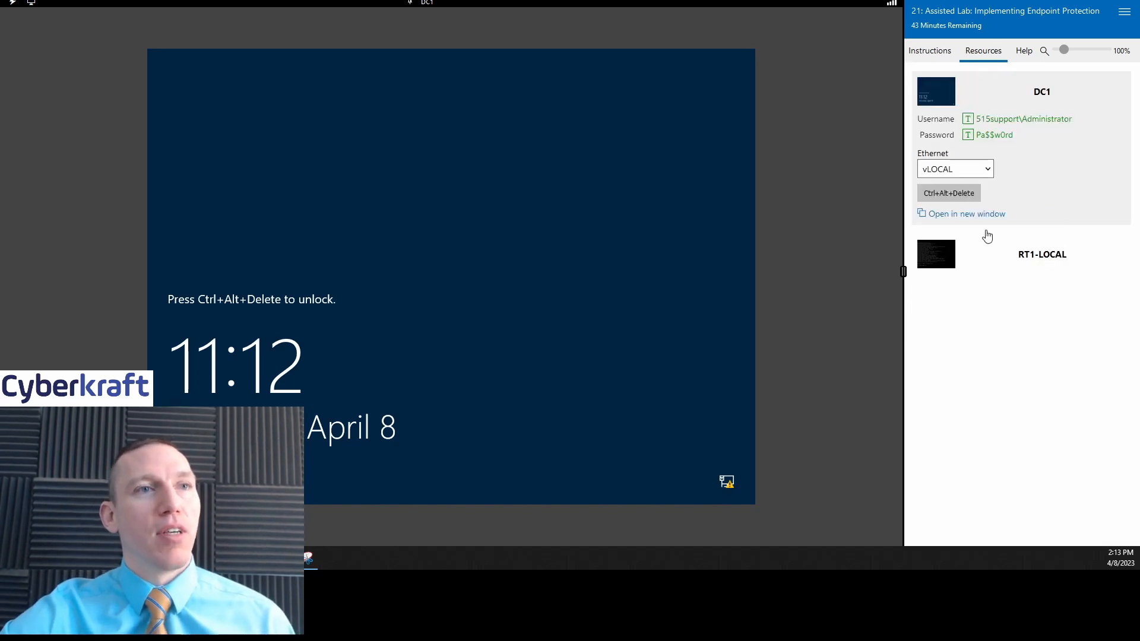
left_click(931, 51)
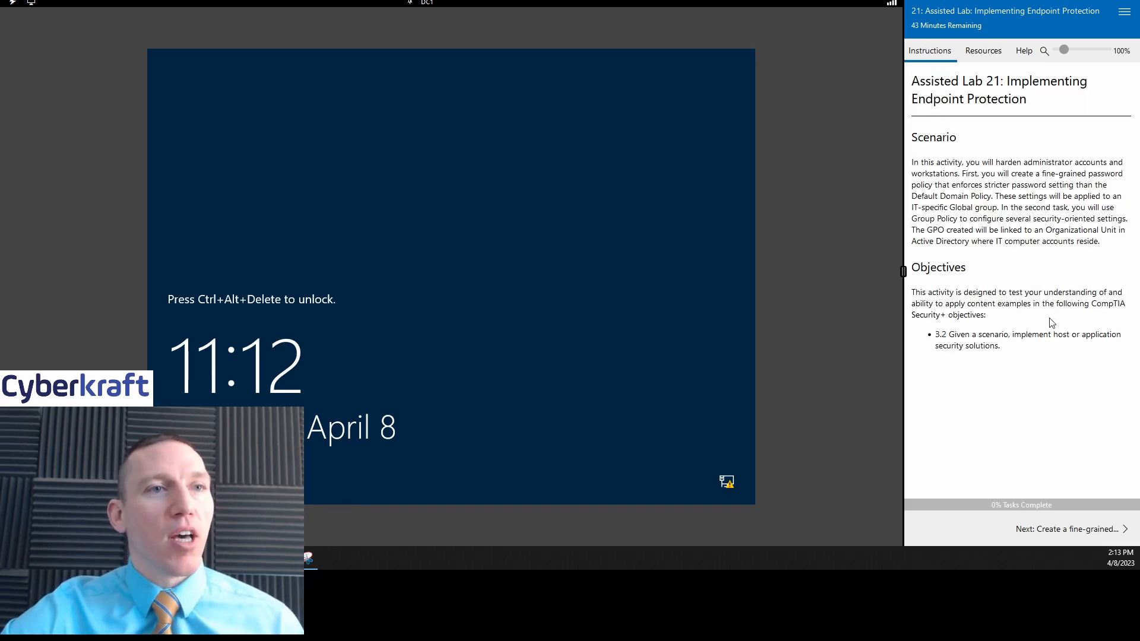
Step: Advance to the fine-grained password policy exercise and sign on to the DC1 virtual machine with the 515support\Administrator account's password
left_click(1112, 534)
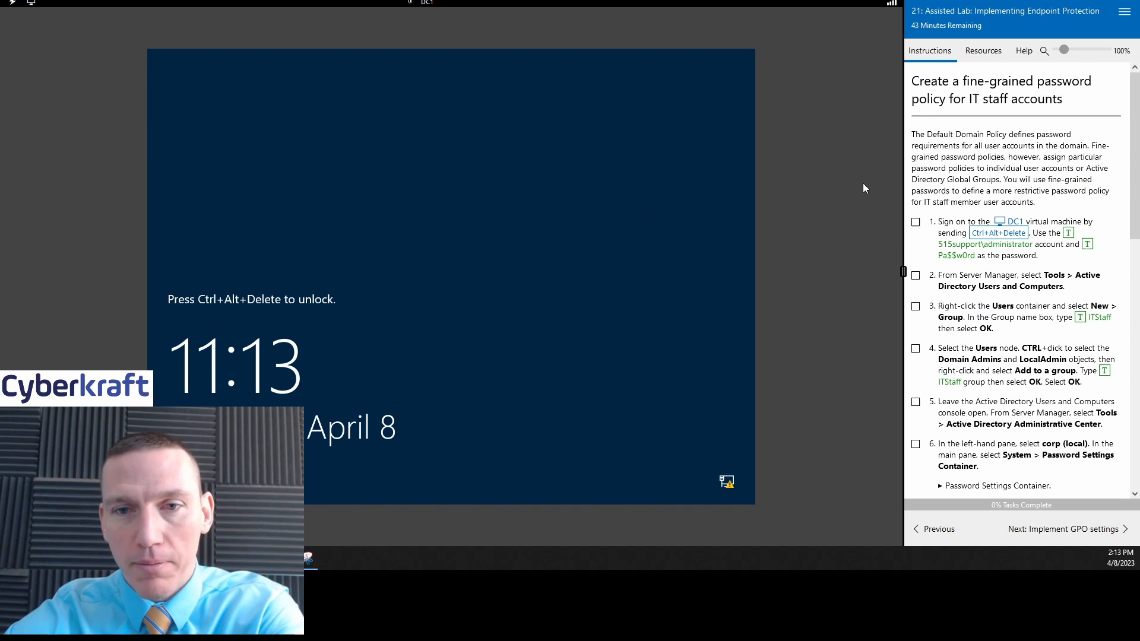
left_click(1006, 232)
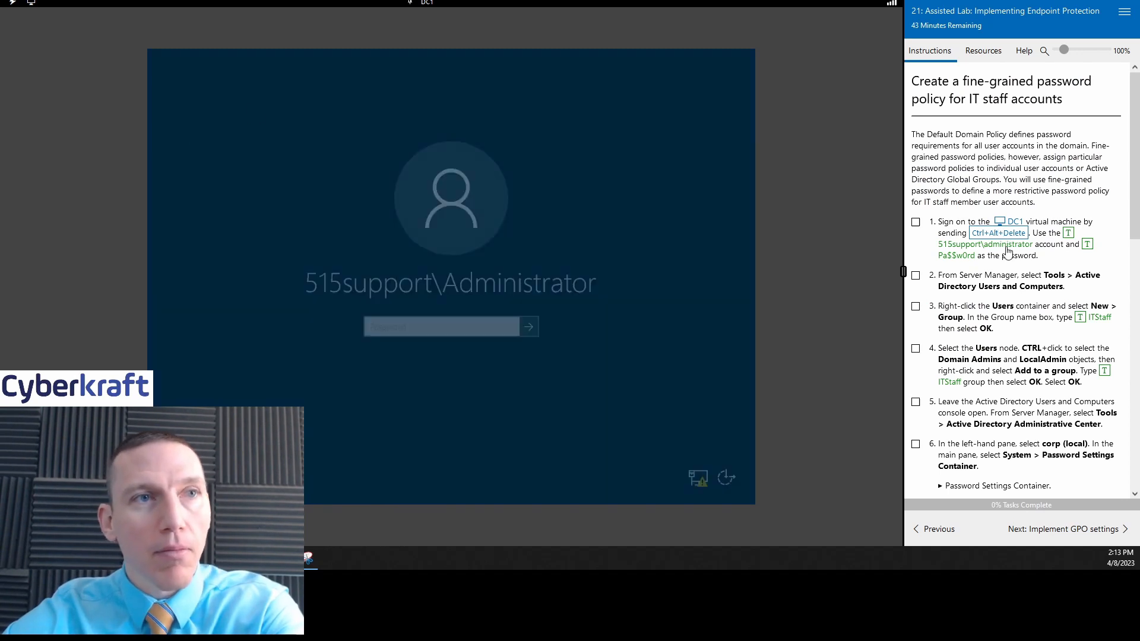
left_click(945, 258)
key("Return")
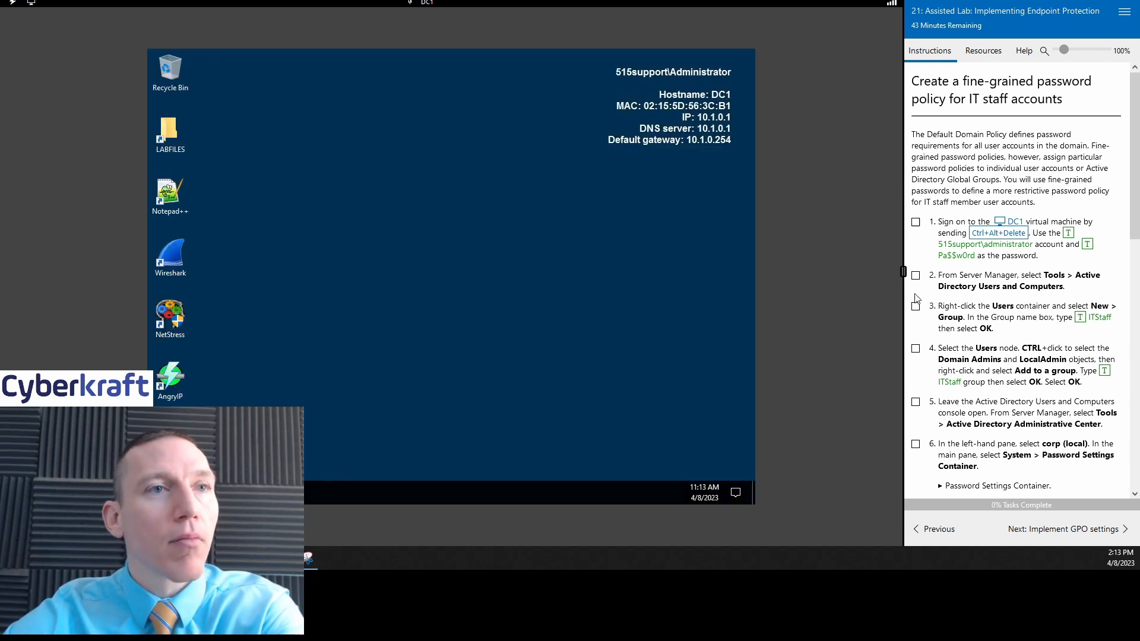
Step: Mark the lab checklist complete through task 3 and open Active Directory Users and Computers from Server Manager
left_click(915, 306)
left_click(620, 297)
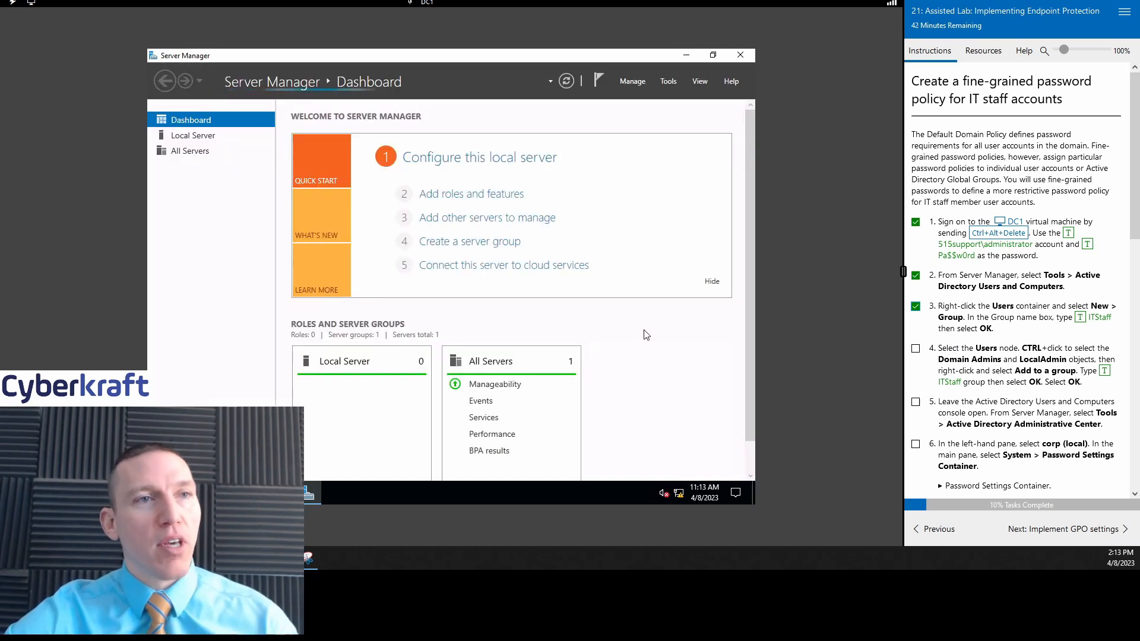
left_click(669, 85)
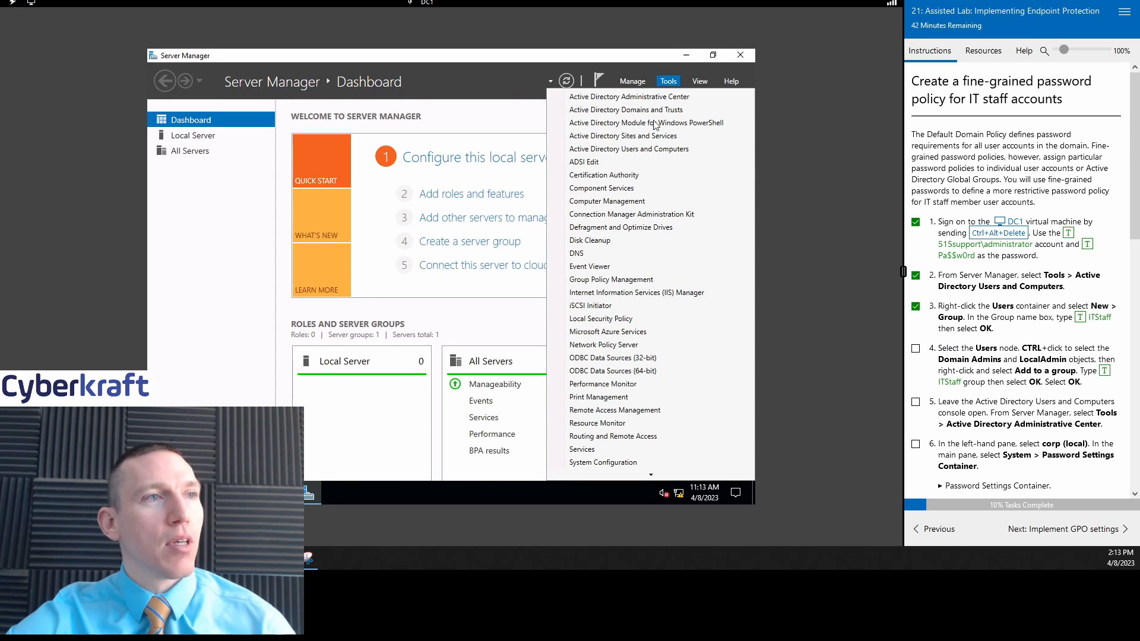
left_click(638, 152)
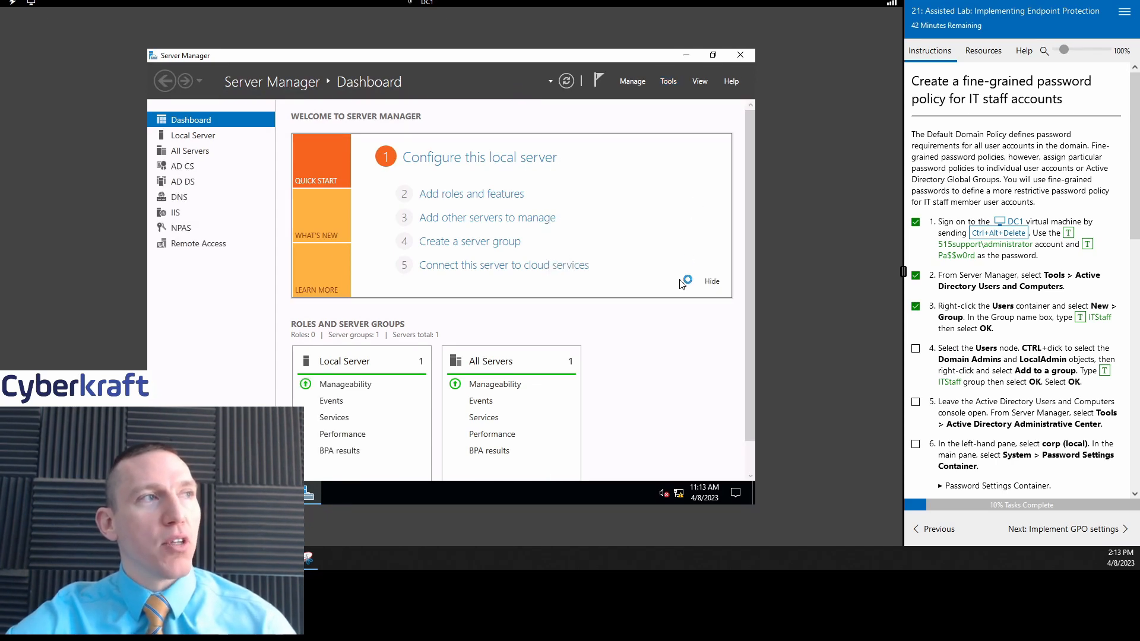
scroll(1038, 307, "down", 3)
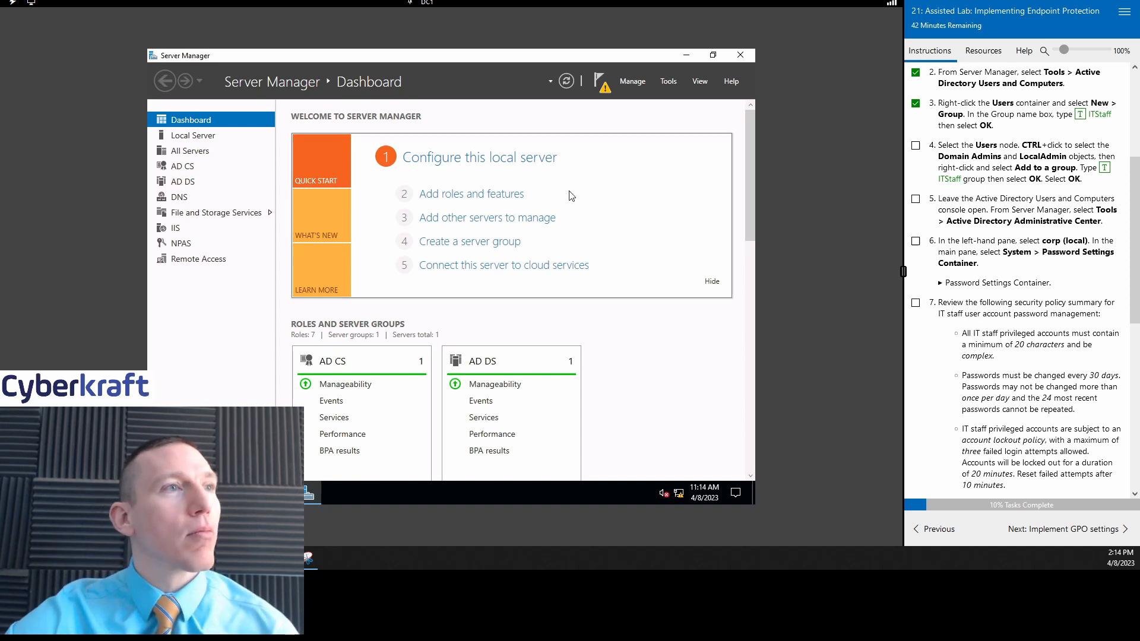
left_click(672, 84)
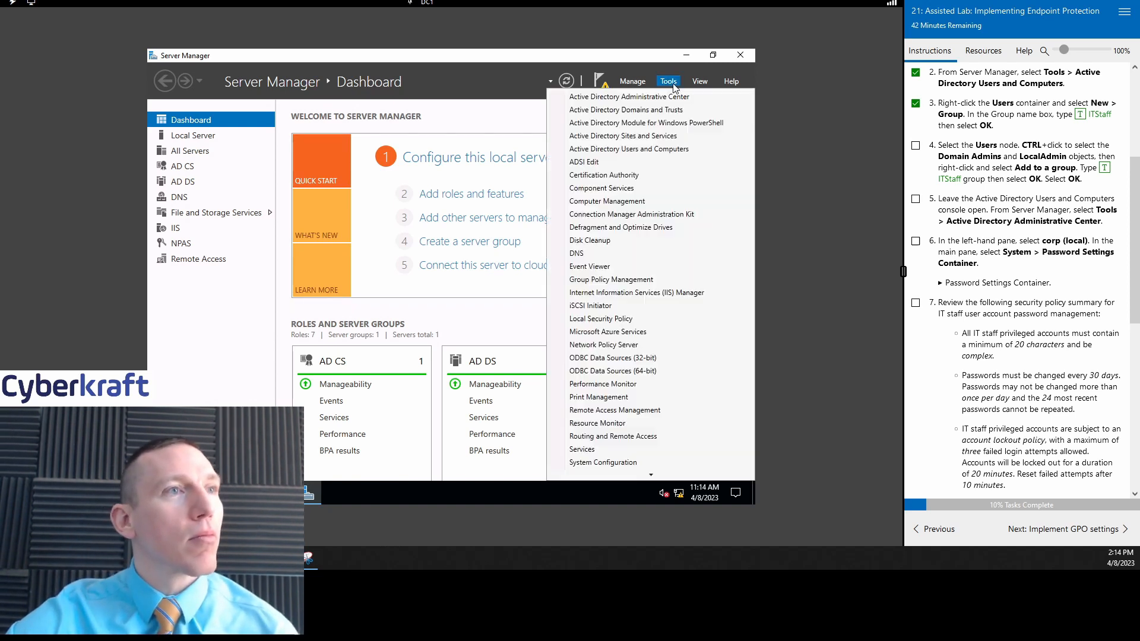
left_click(652, 150)
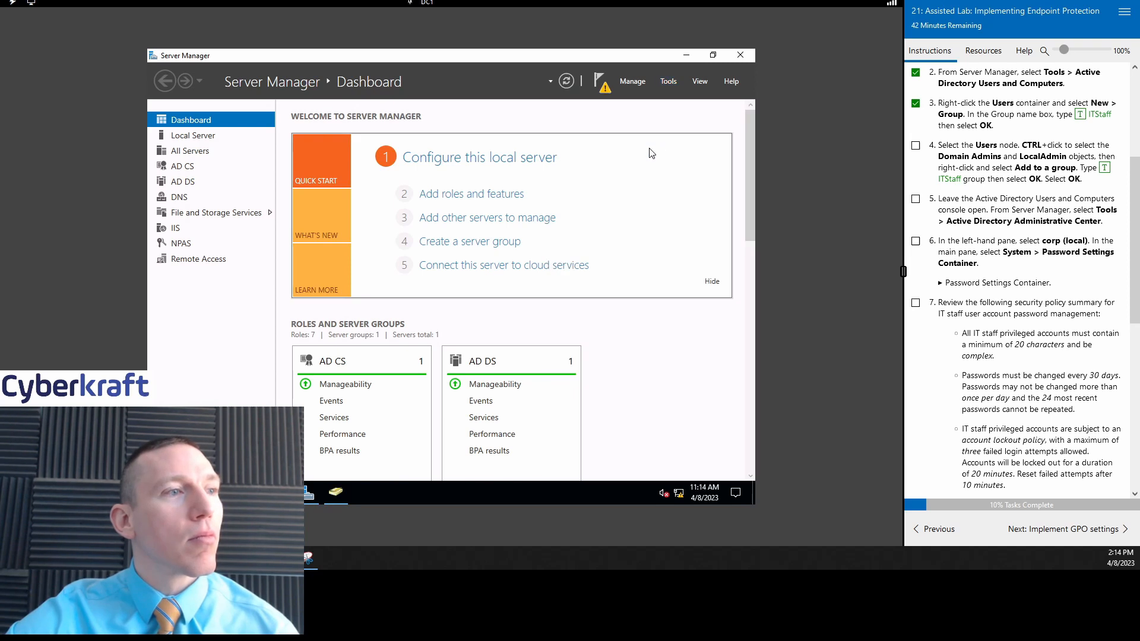
left_click(336, 498)
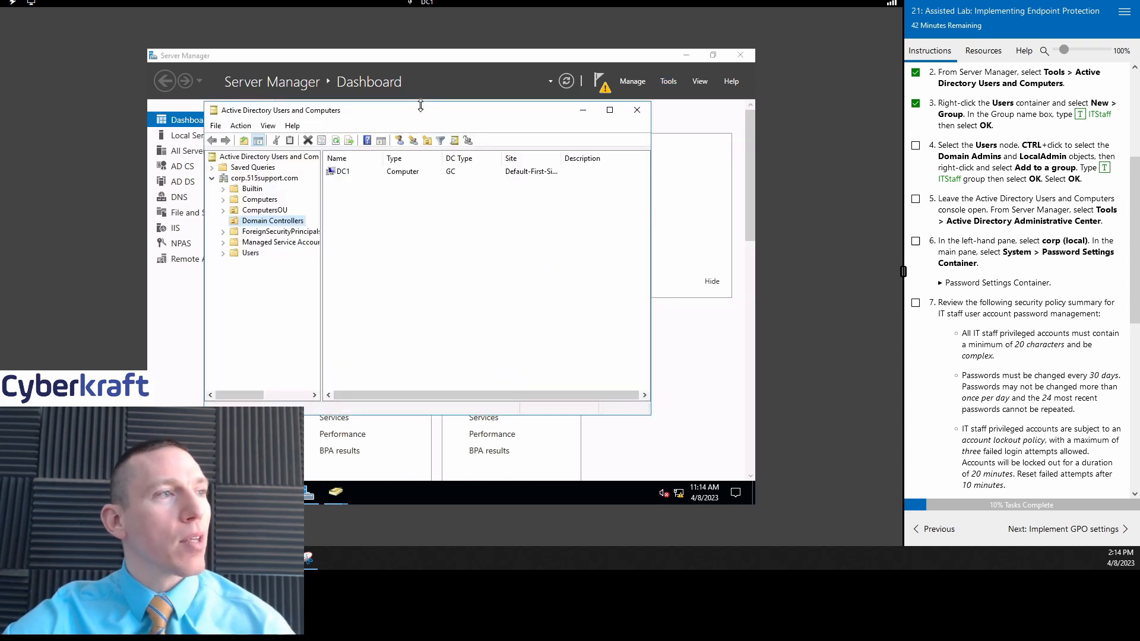
left_click_drag(423, 111, 450, 116)
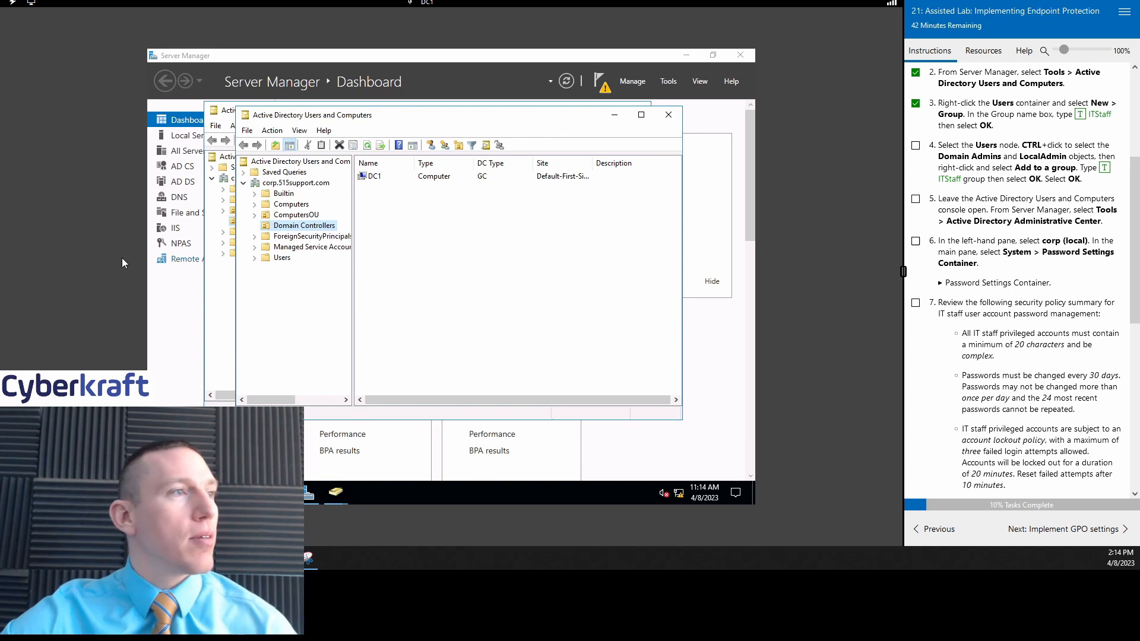
Step: Create a global security group named ITStaff in the Users container of corp.515support.com
left_click(281, 258)
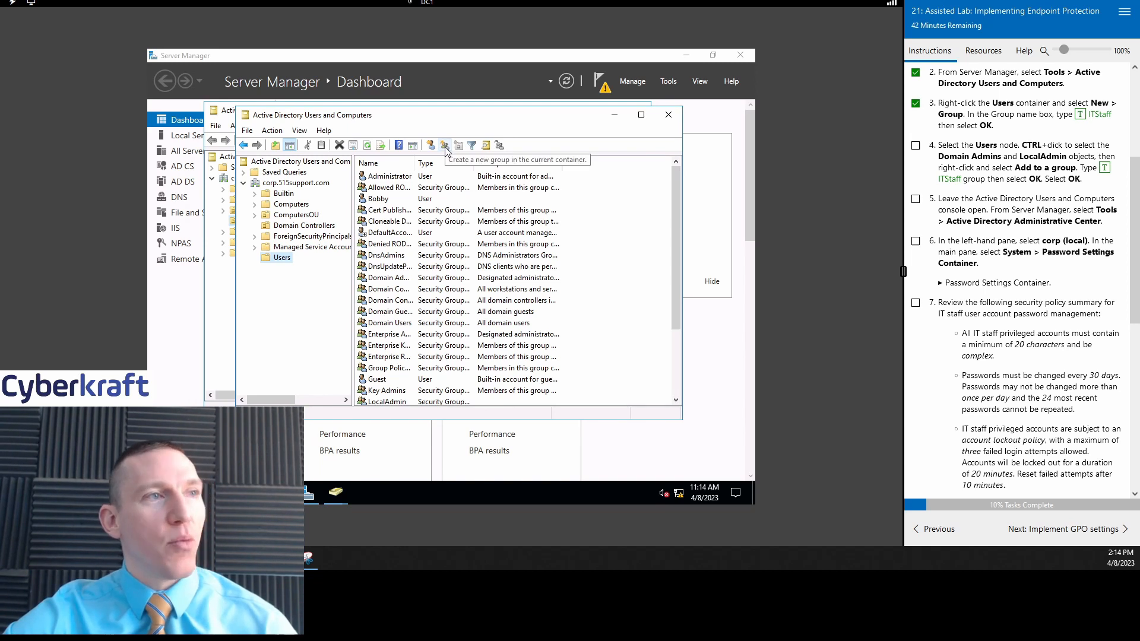
right_click(290, 262)
mouse_move(332, 295)
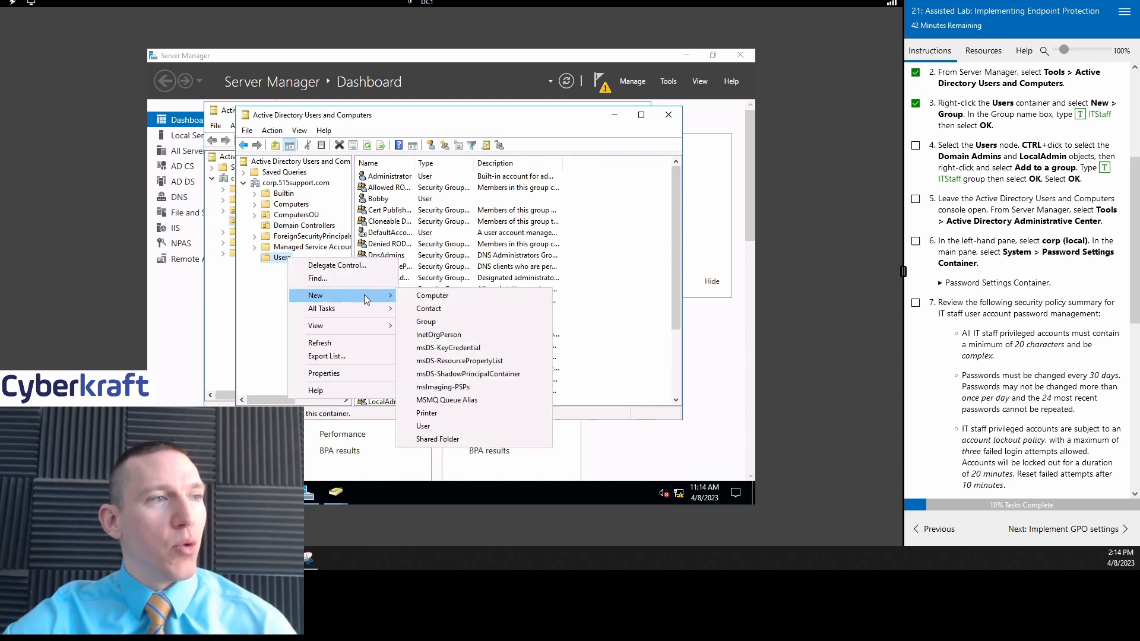
left_click(255, 310)
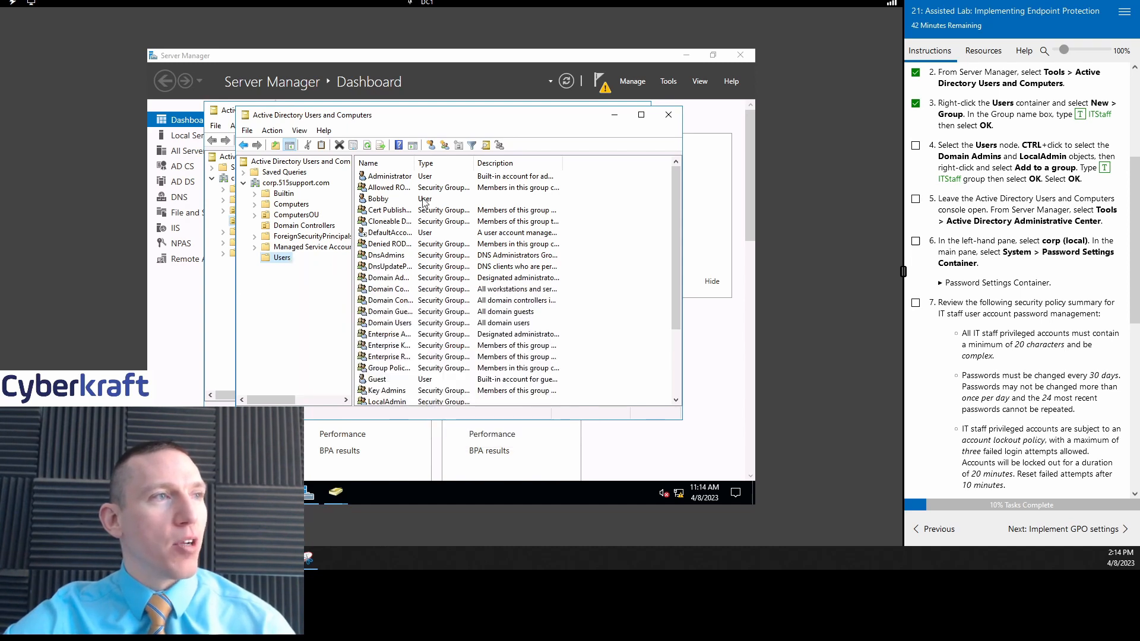
left_click(445, 146)
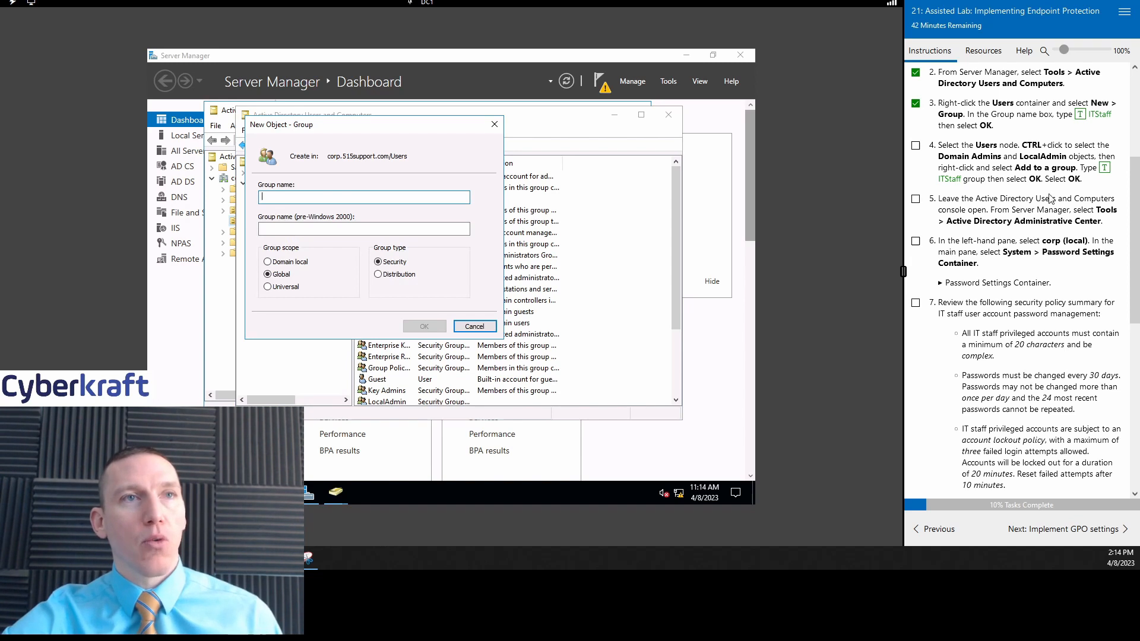
left_click(1100, 115)
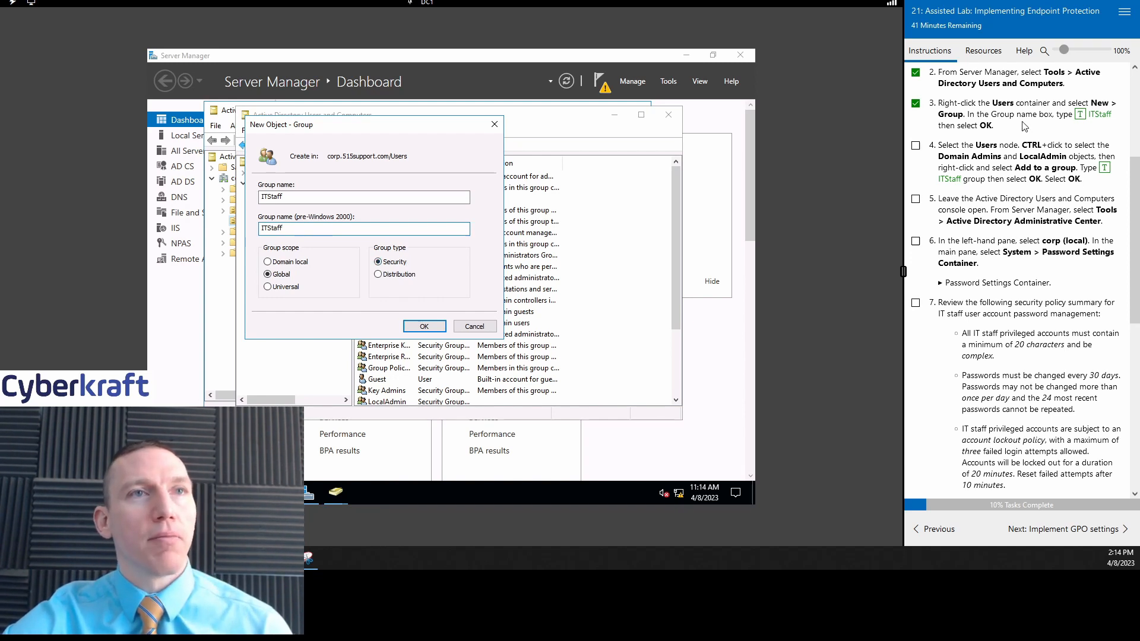
left_click(408, 327)
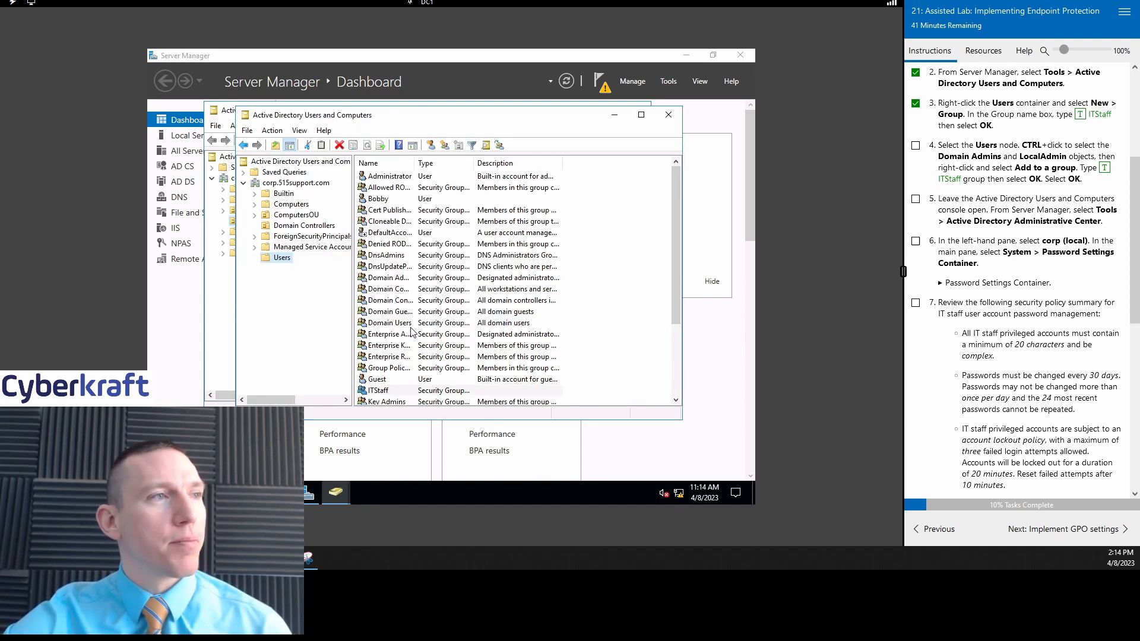
Step: Add the Domain Admins and LocalAdmin groups together to the ITStaff group and mark lab task 4 complete
scroll(997, 166, "down", 2)
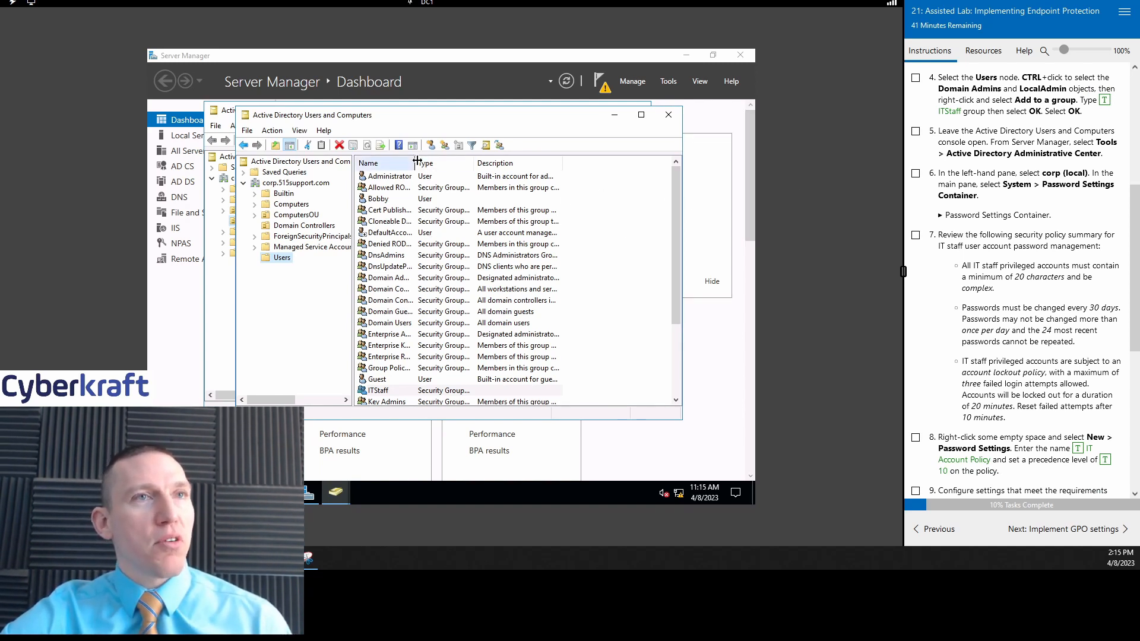
left_click_drag(416, 160, 456, 161)
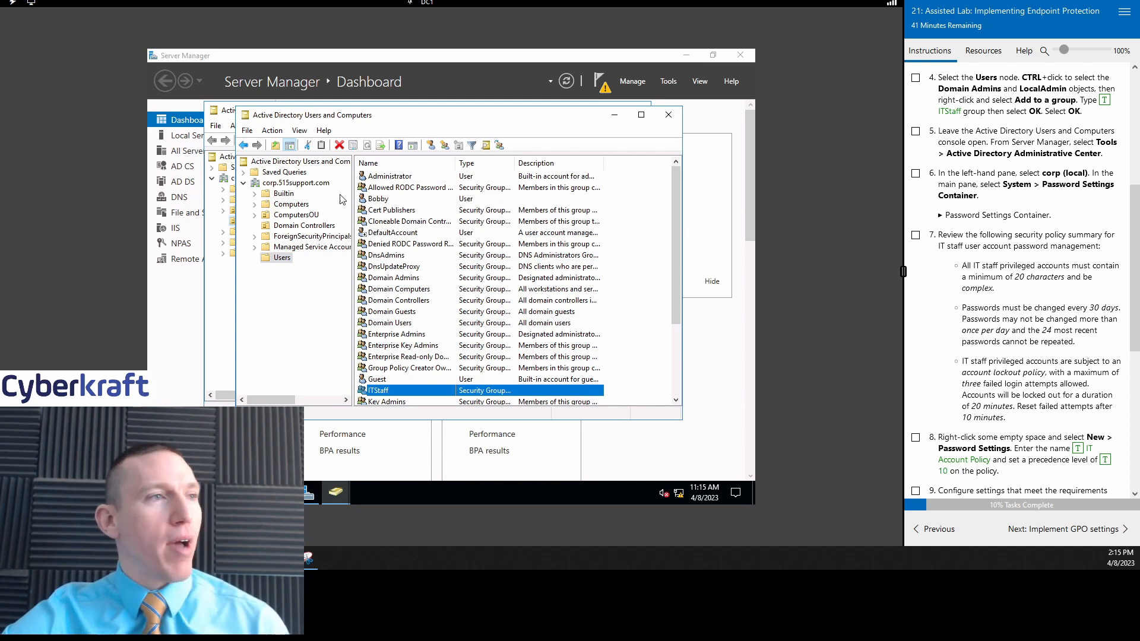
left_click(403, 279)
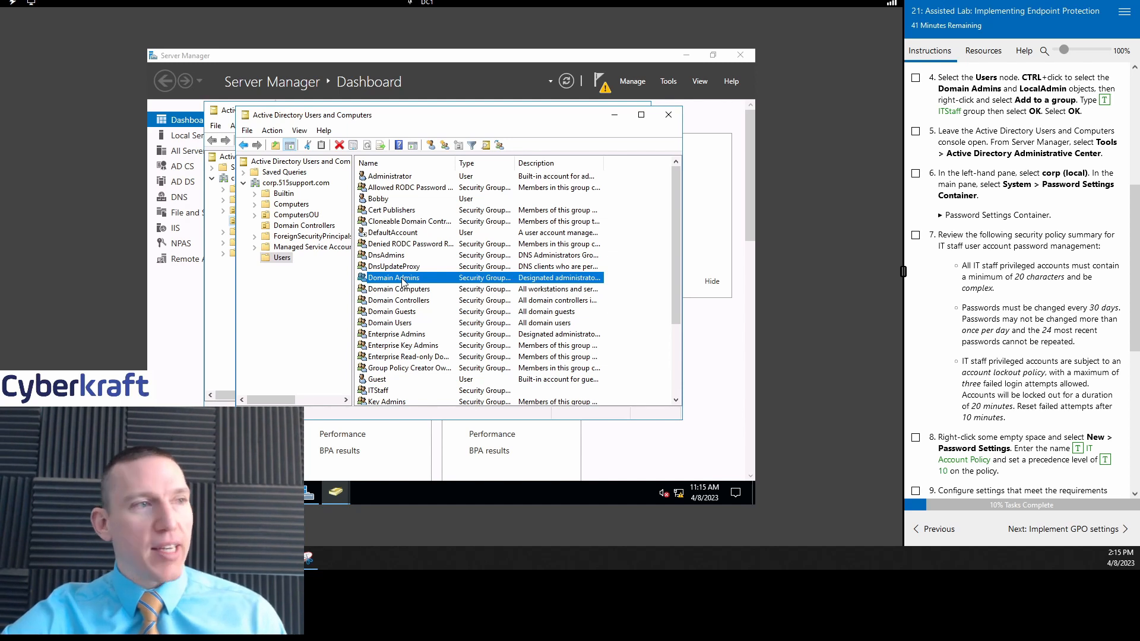
left_click(400, 315, "ctrl")
left_click(400, 315, "ctrl")
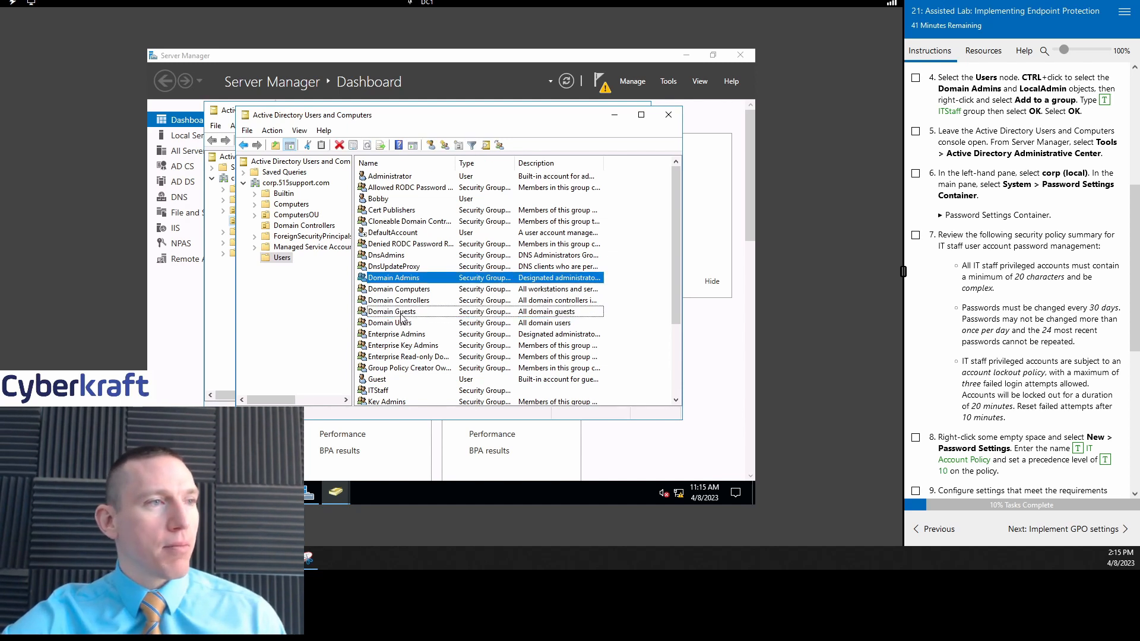
left_click(401, 325, "ctrl")
left_click(399, 325, "ctrl")
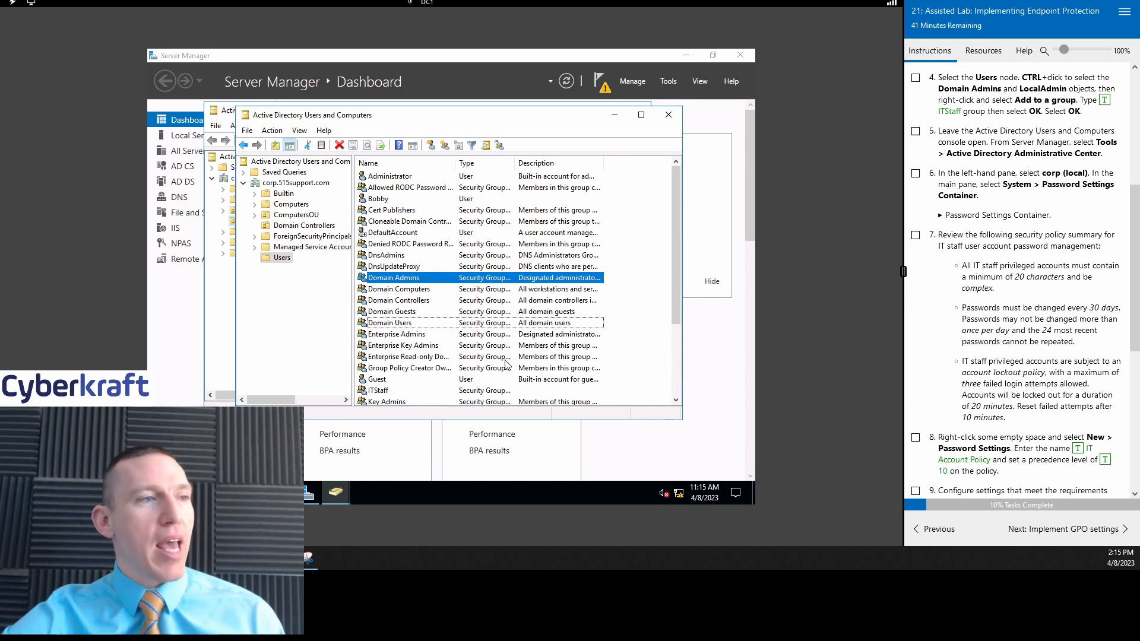
scroll(421, 333, "down", 3)
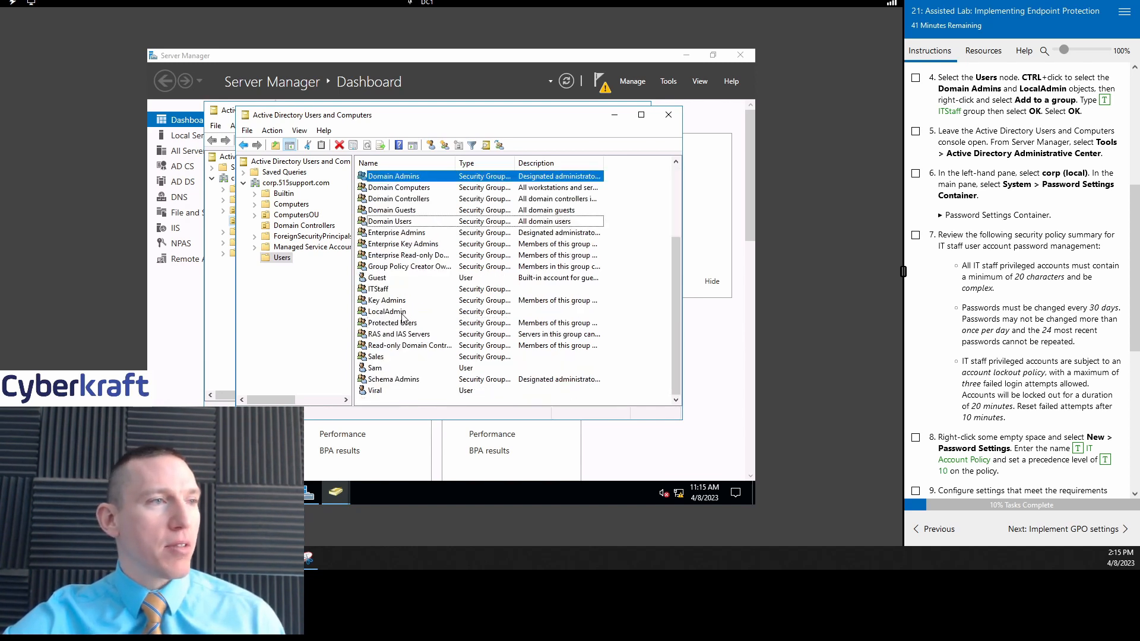
left_click(401, 312, "ctrl")
scroll(454, 300, "up", 3)
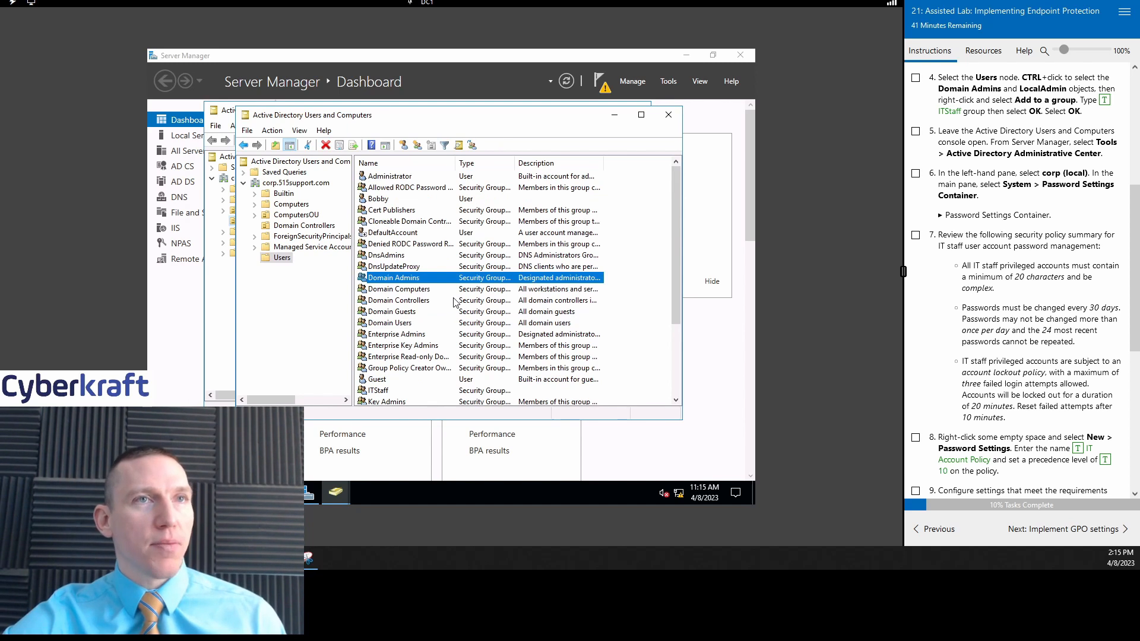
right_click(424, 278)
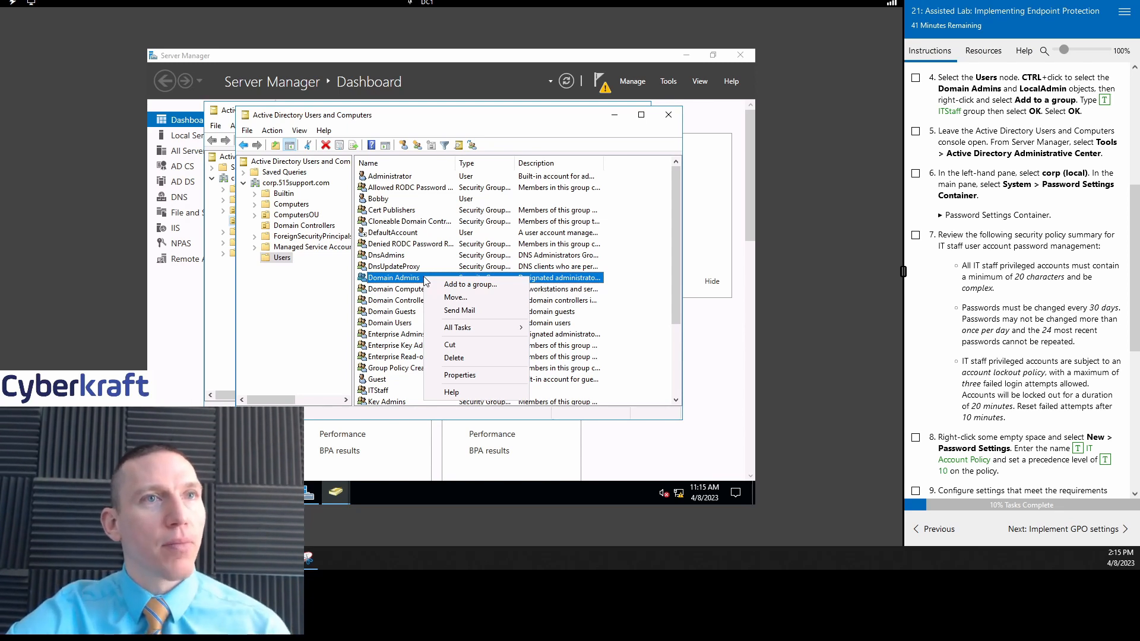
left_click(476, 290)
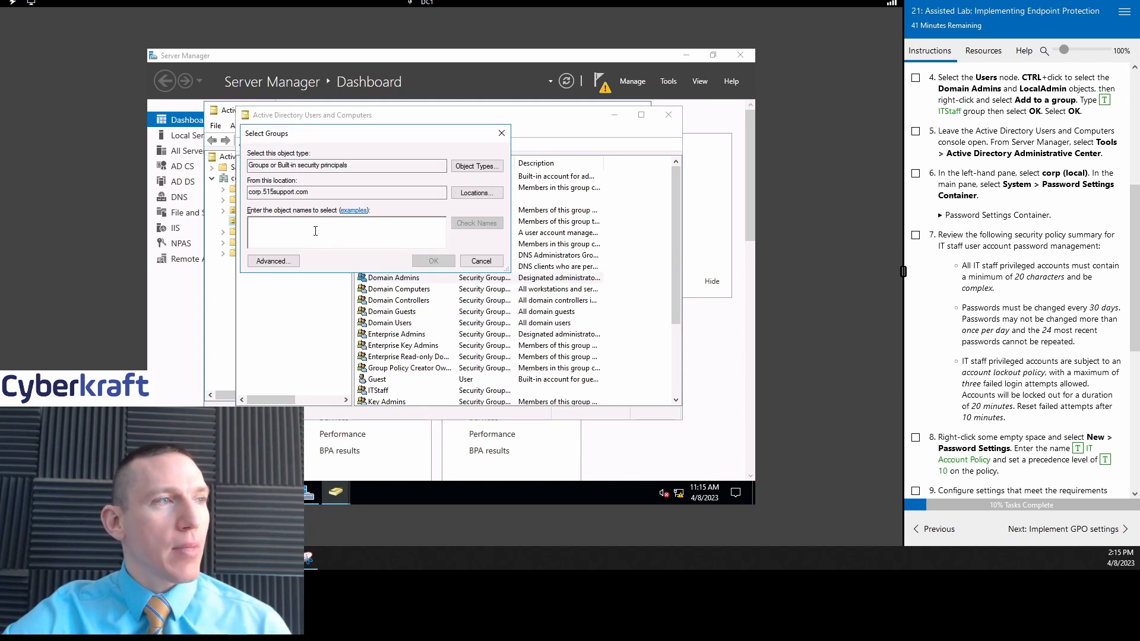
type("itst")
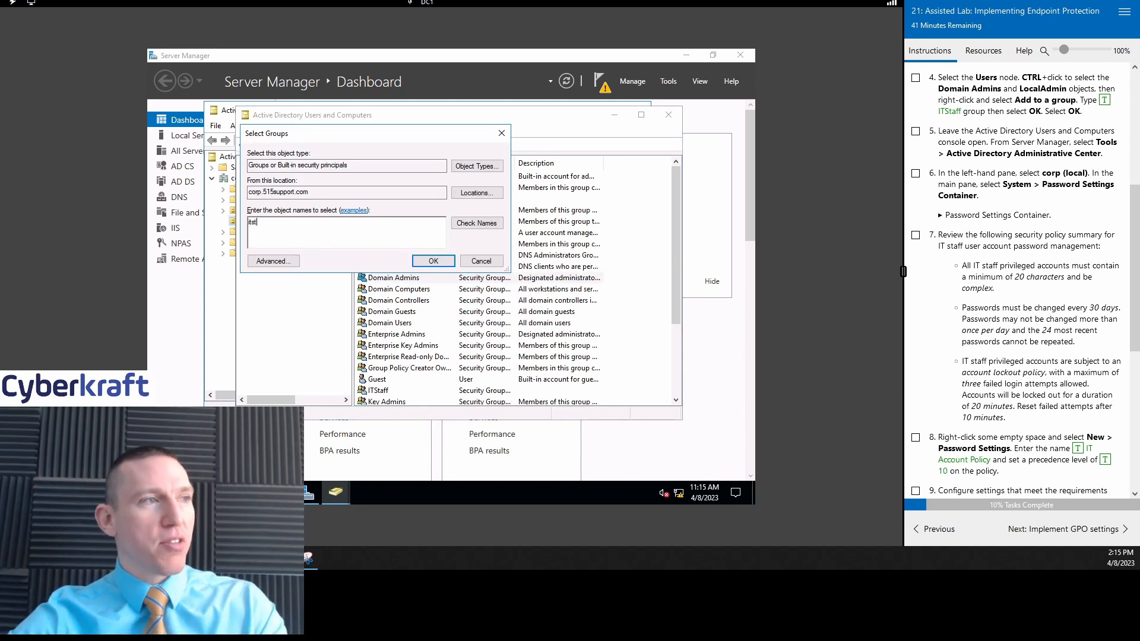
type("a")
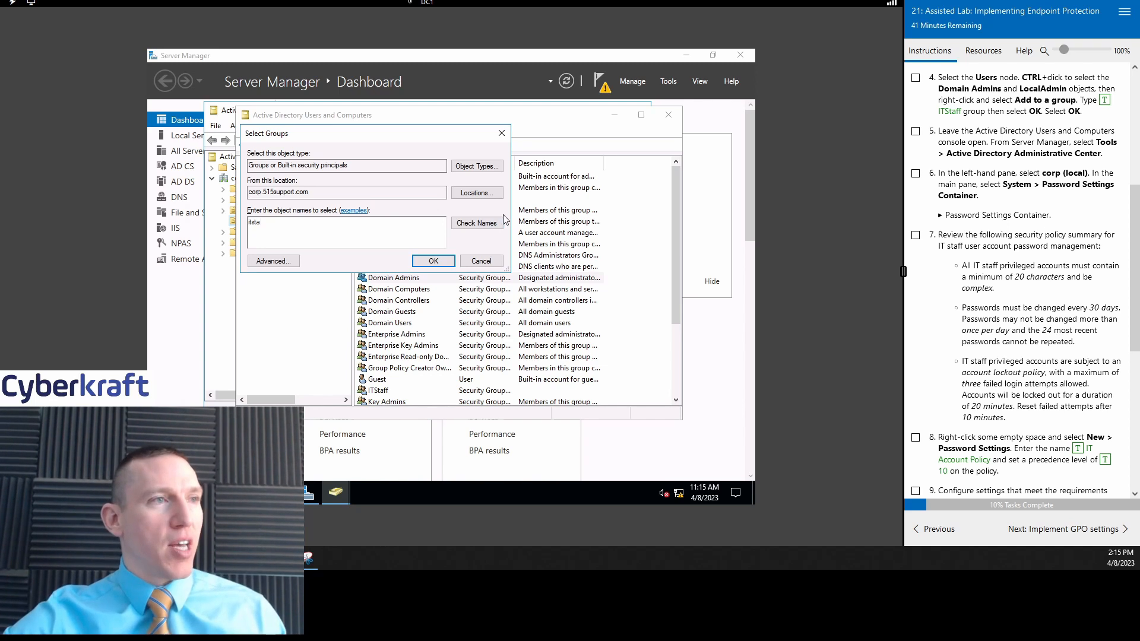
key("alt+k")
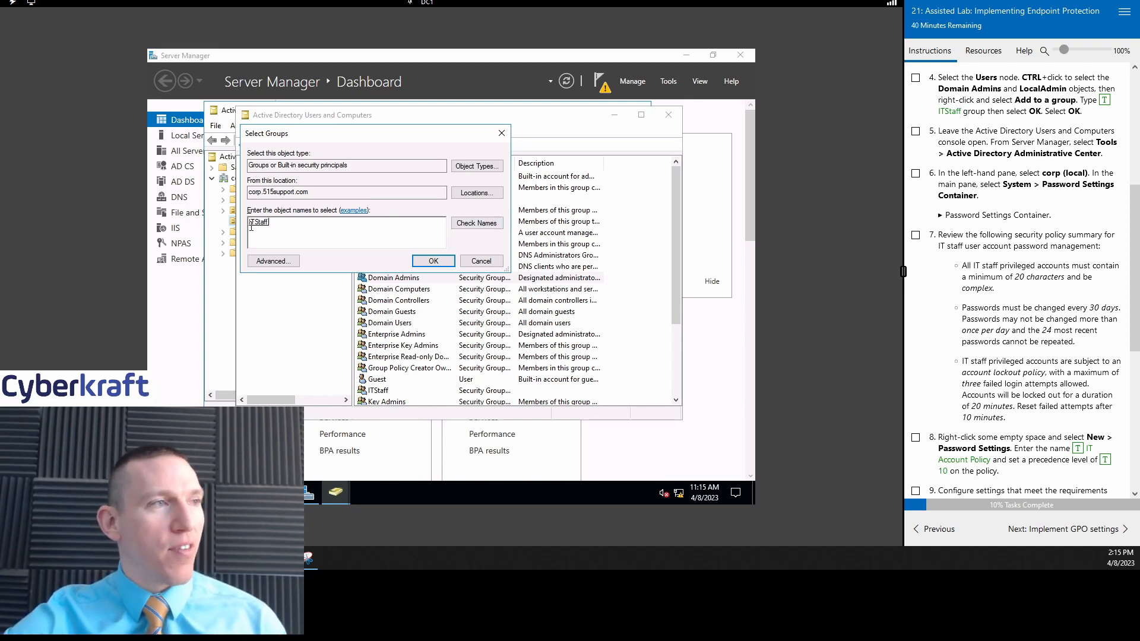
left_click(433, 262)
left_click(915, 77)
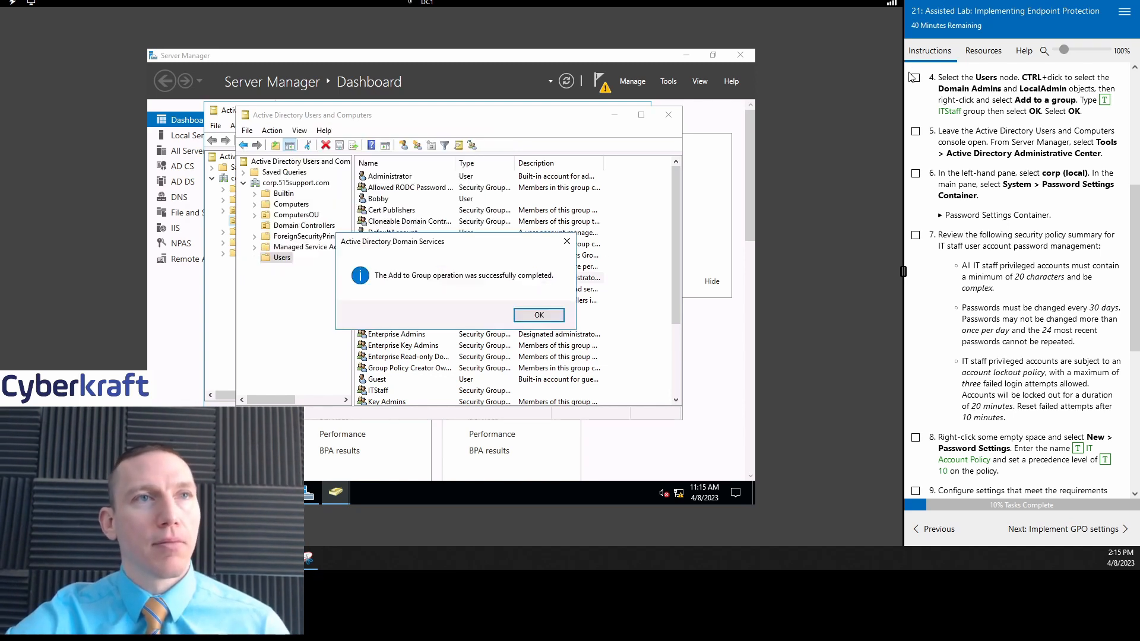
left_click(538, 314)
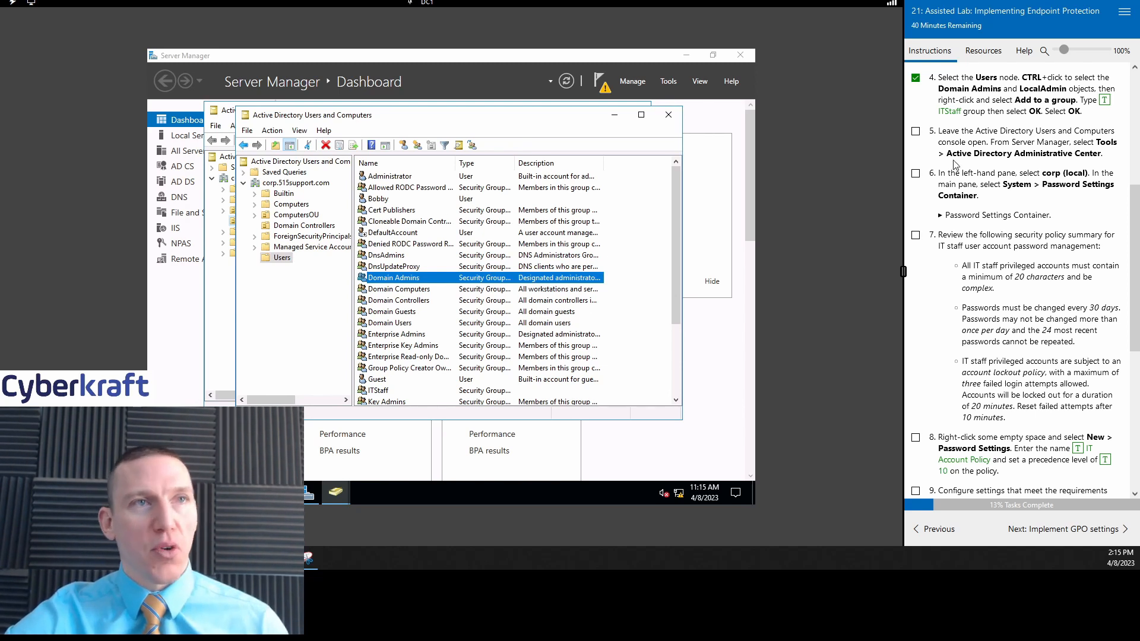
Step: Mark lab task 5 complete and open Active Directory Administrative Center from Server Manager
left_click(915, 132)
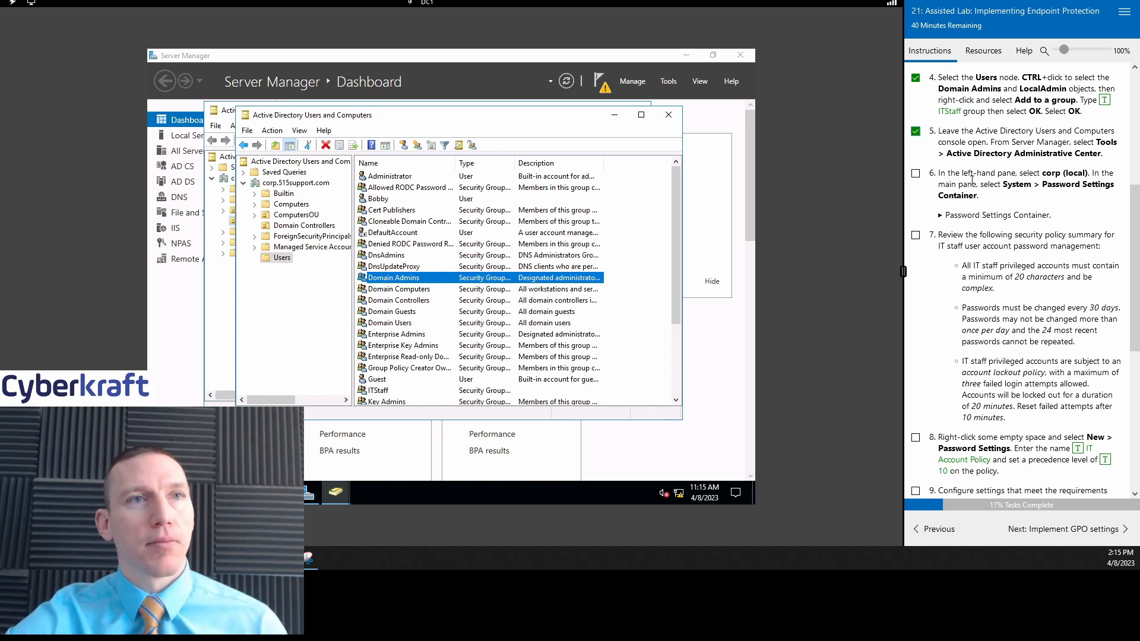
left_click(625, 57)
left_click(668, 81)
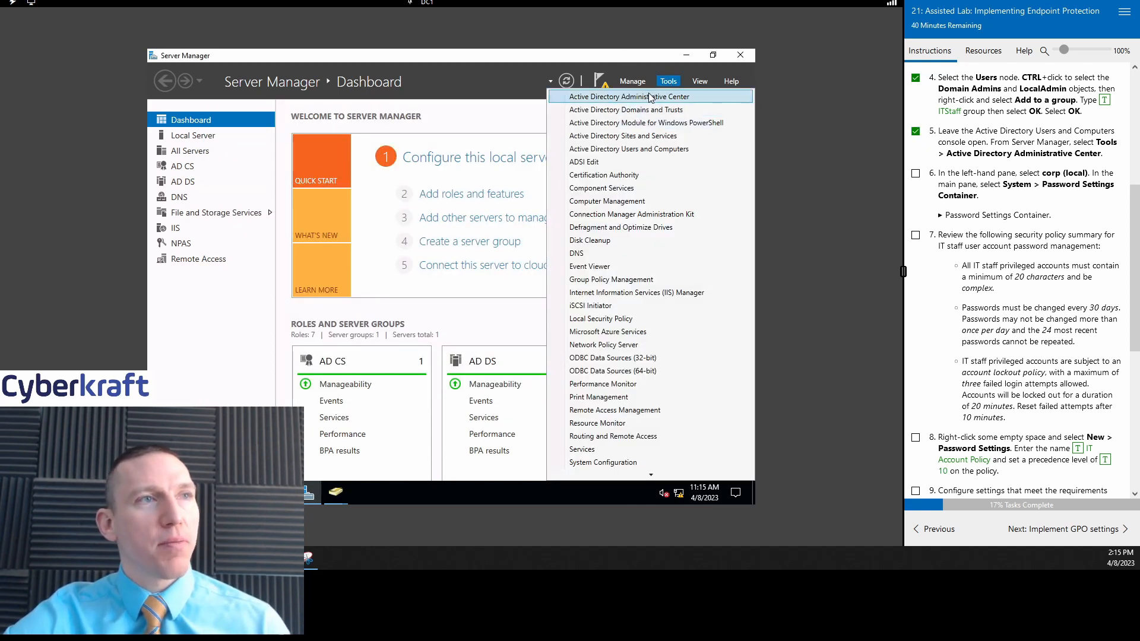
left_click(650, 97)
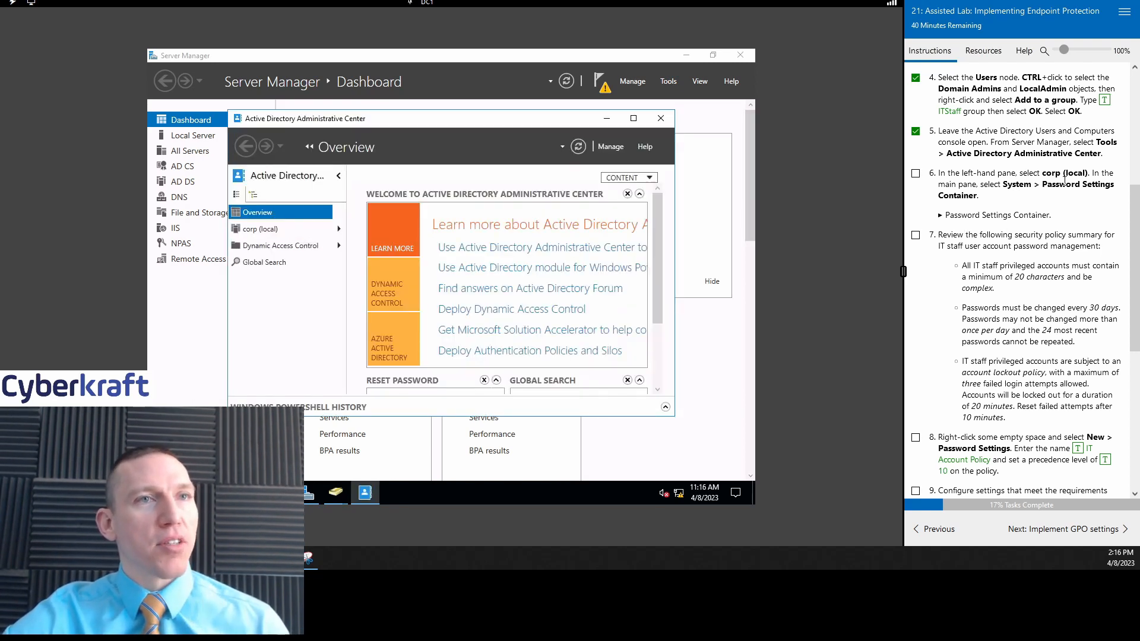
Step: Open the Password Settings Container within System under corp (local) and mark lab task 6 complete
scroll(1063, 183, "down", 1)
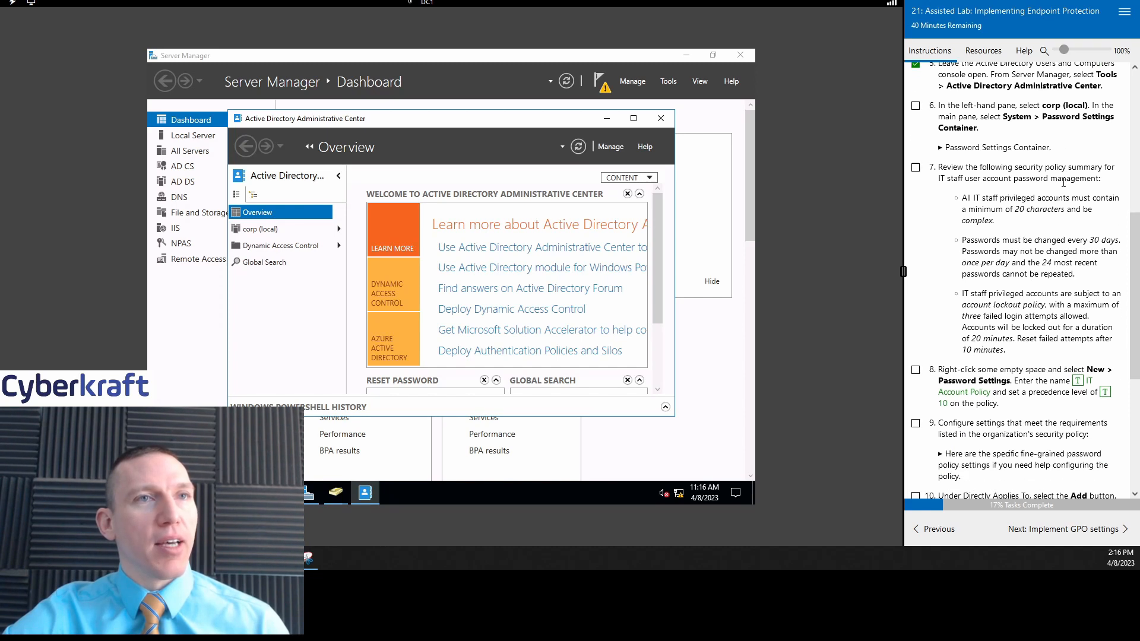
left_click(265, 231)
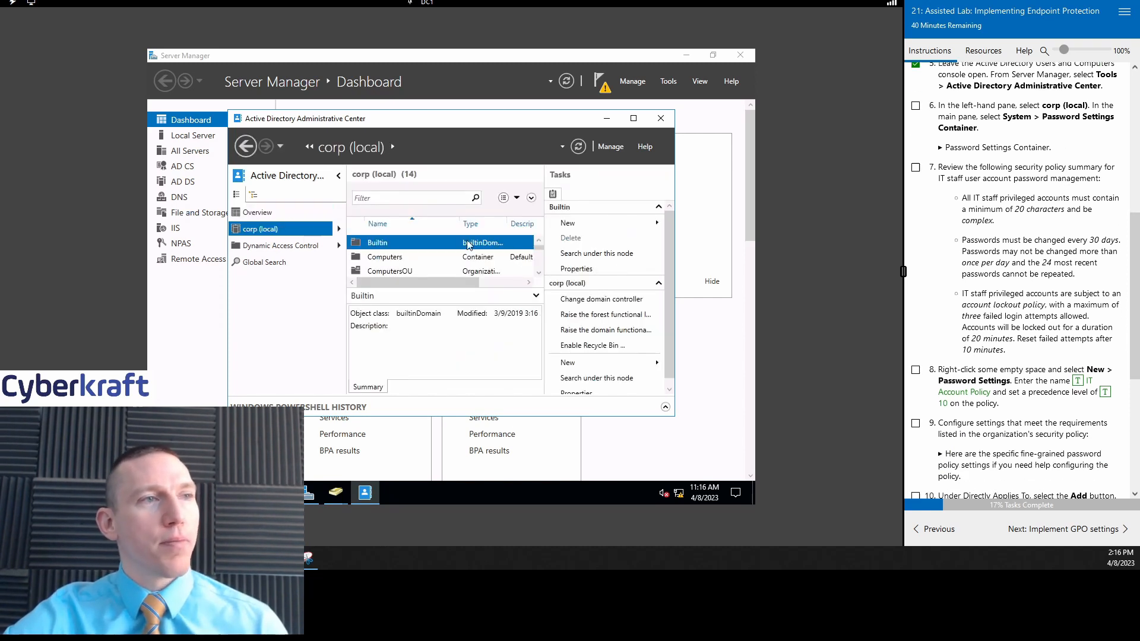
left_click(632, 119)
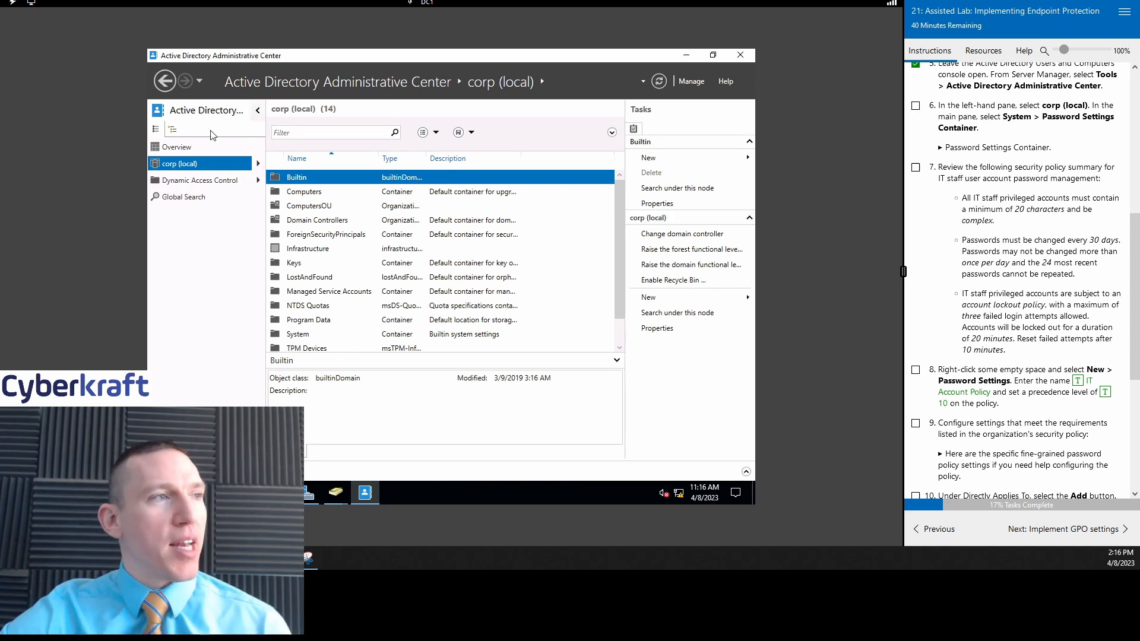
left_click(304, 339)
double_click(304, 339)
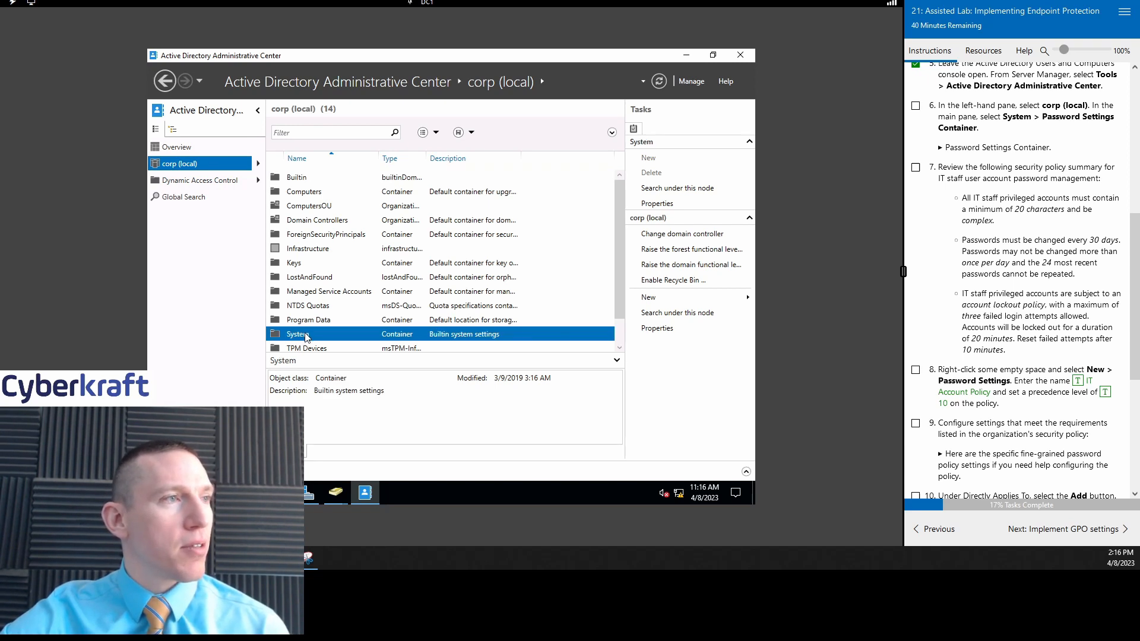
scroll(354, 265, "down", 3)
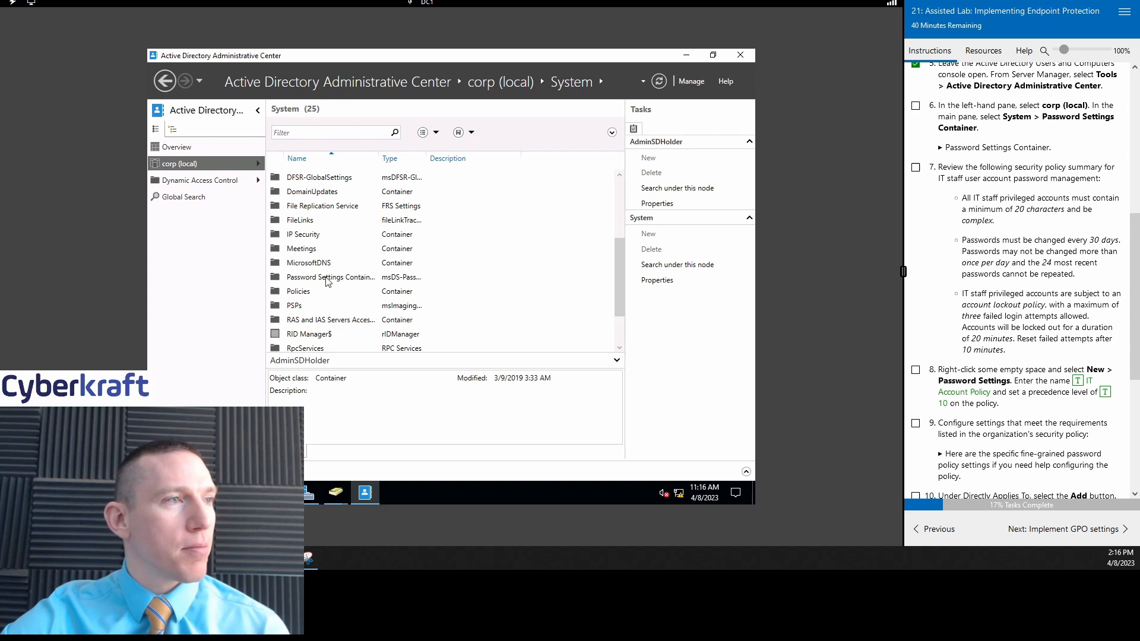
left_click(333, 279)
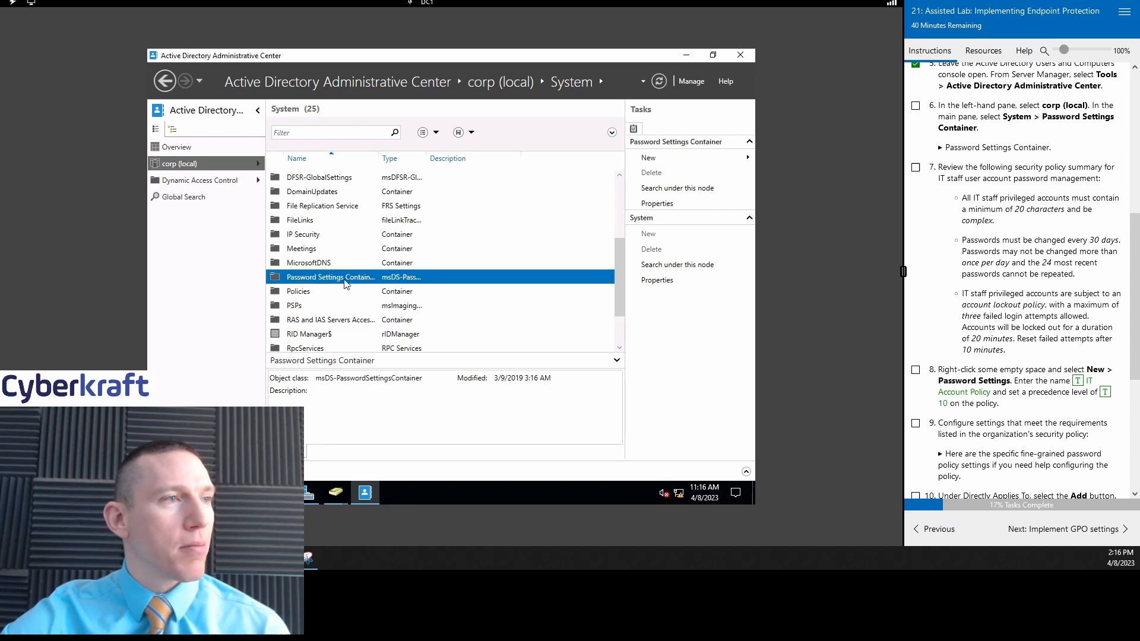
double_click(344, 279)
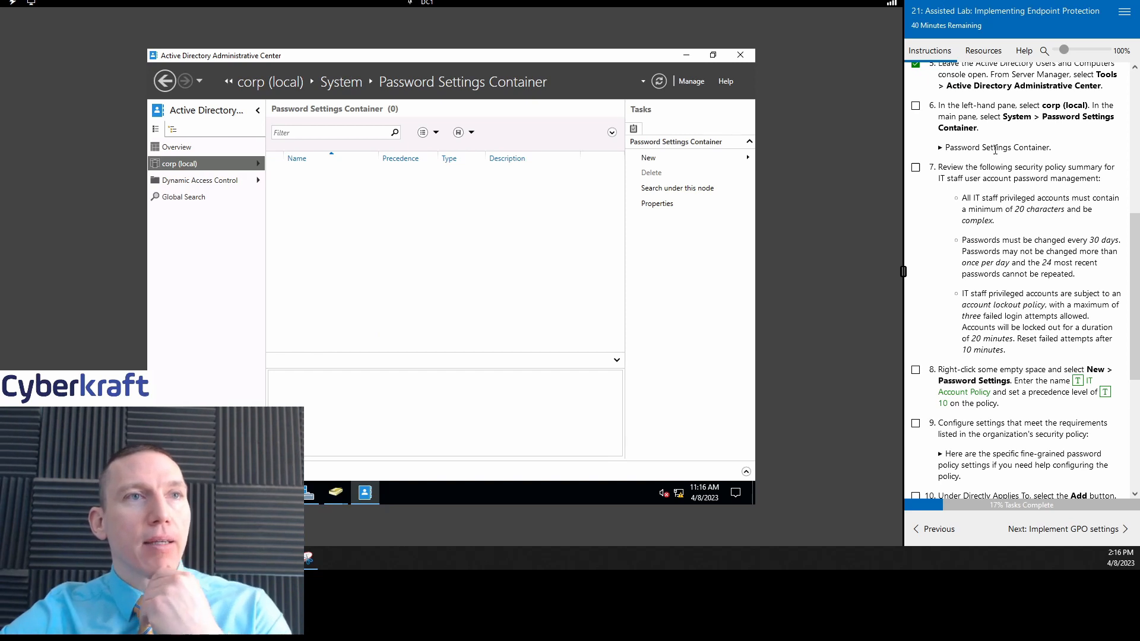
left_click(915, 106)
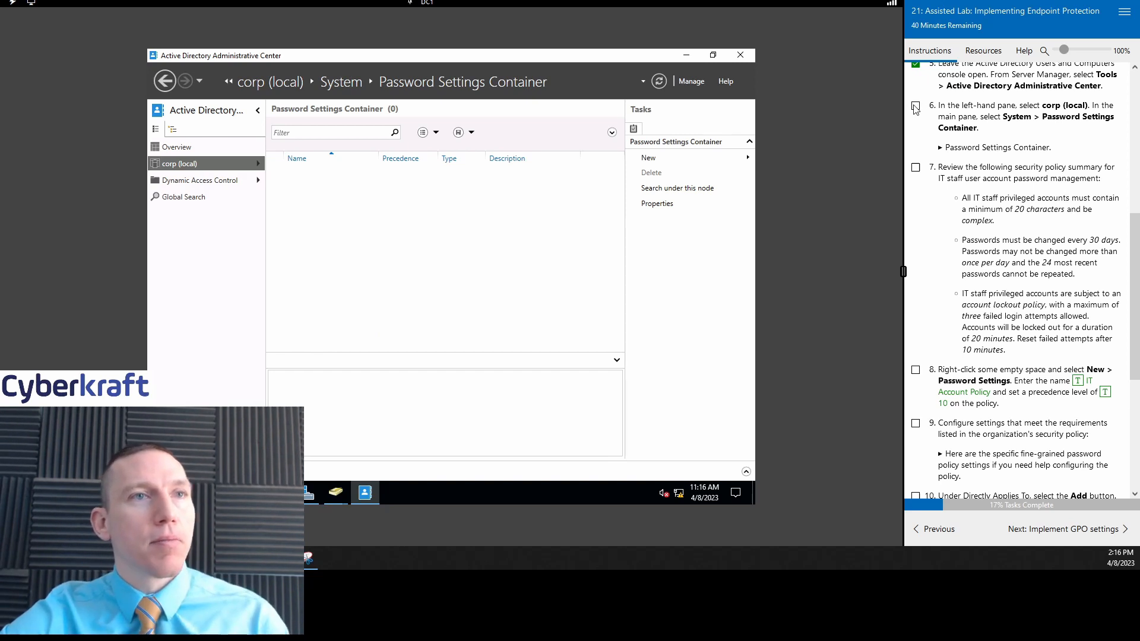
Step: Expand the task 6 reference image and try to open the Password Settings Container's properties from the System container
left_click(938, 148)
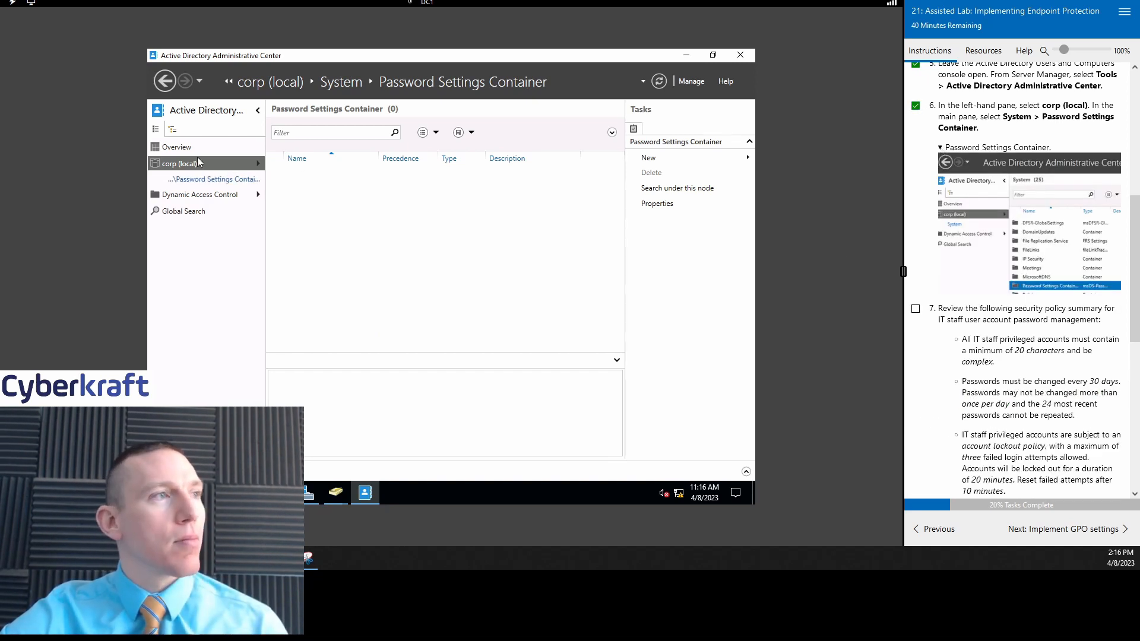
left_click(165, 81)
scroll(323, 309, "down", 5)
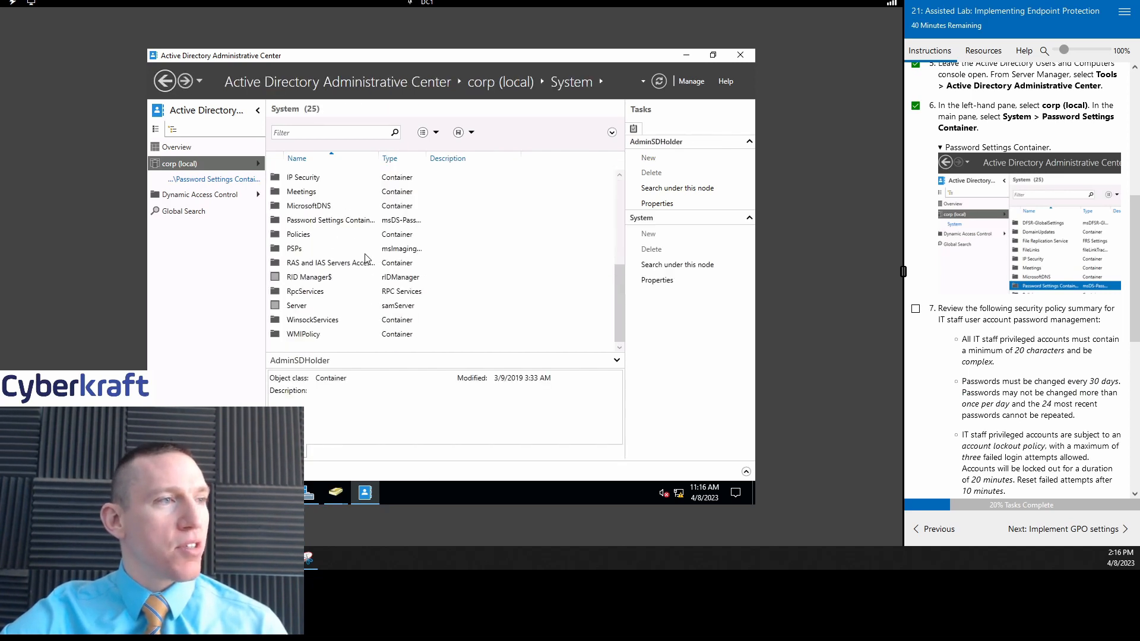
left_click(318, 222)
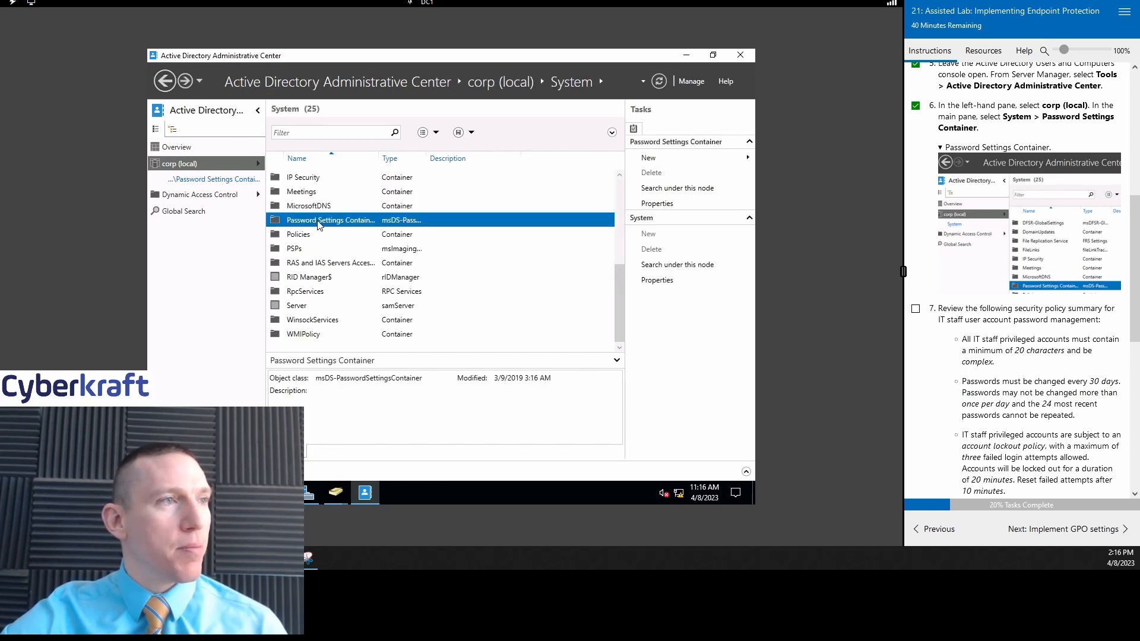
left_click(663, 203)
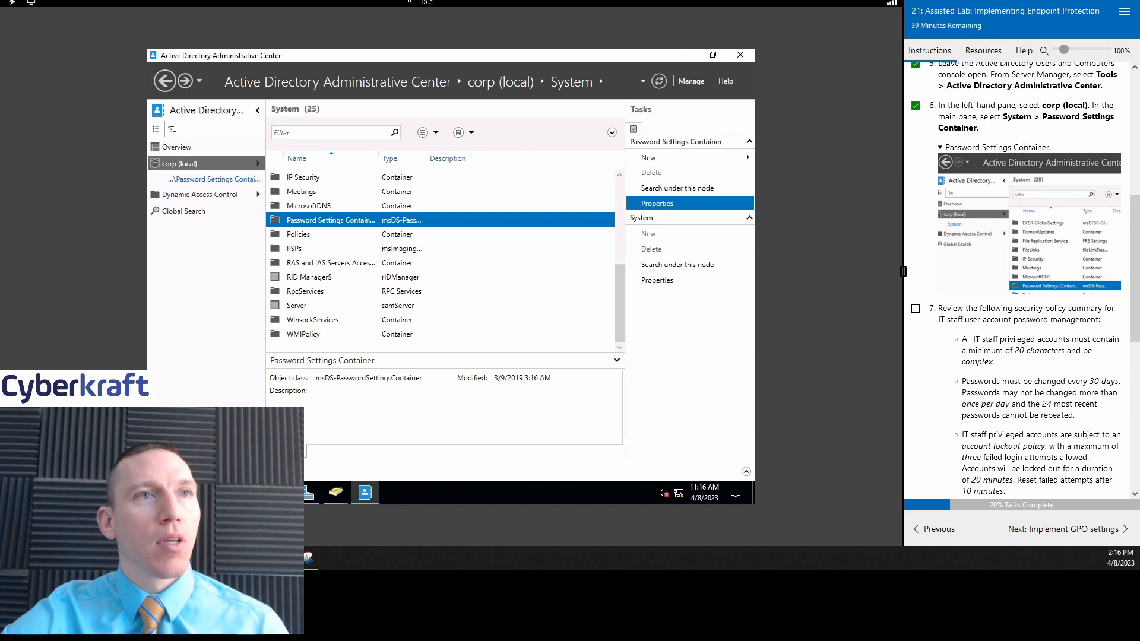
Step: Review the IT staff password and account lockout policy summary in the lab instructions and mark task 7 complete
scroll(1027, 127, "down", 3)
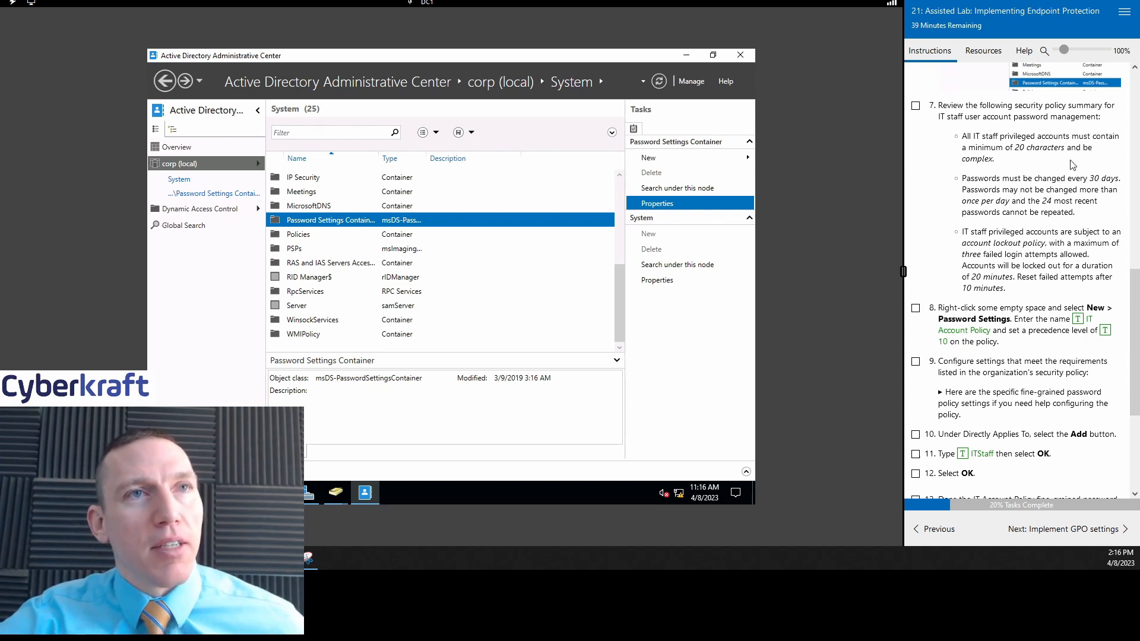
scroll(973, 107, "down", 2)
scroll(991, 95, "up", 2)
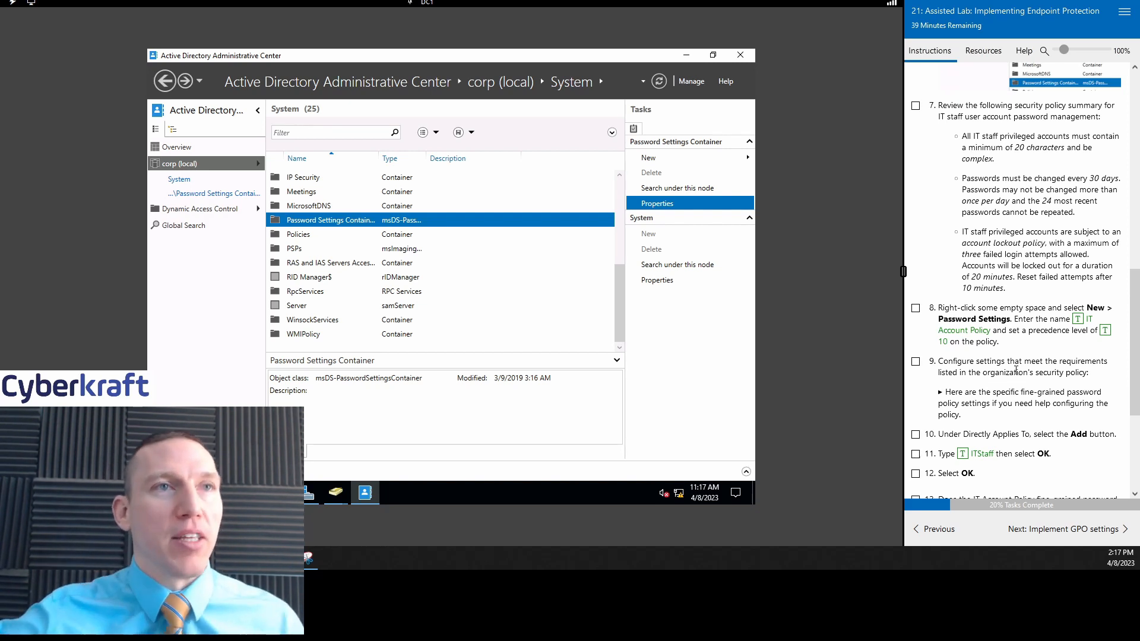
scroll(1057, 223, "down", 1)
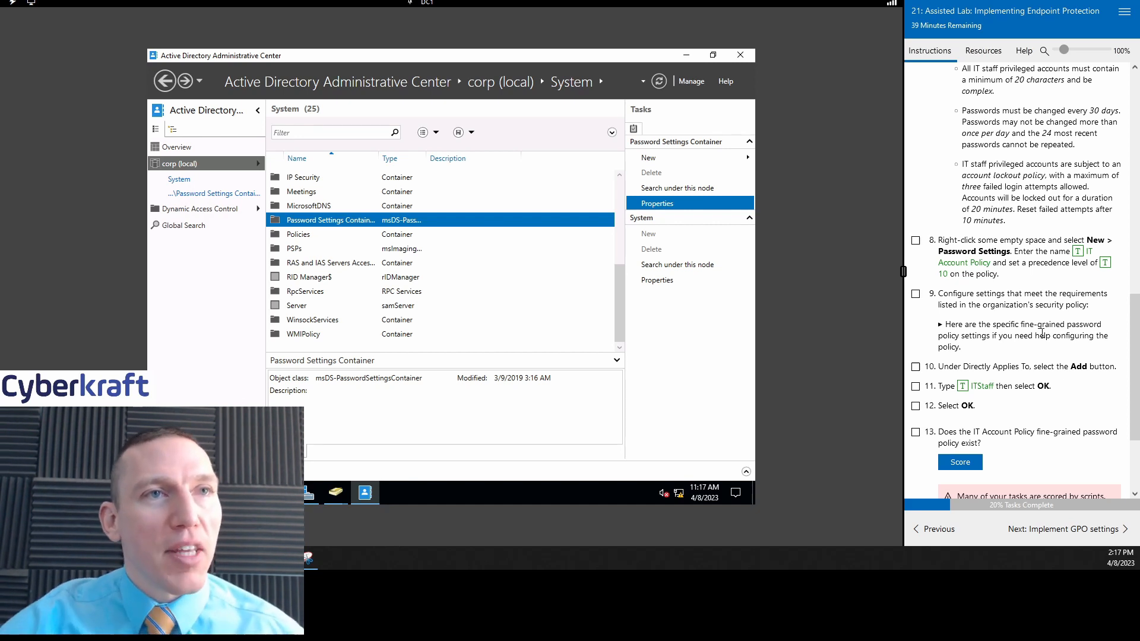
scroll(1040, 229, "up", 1)
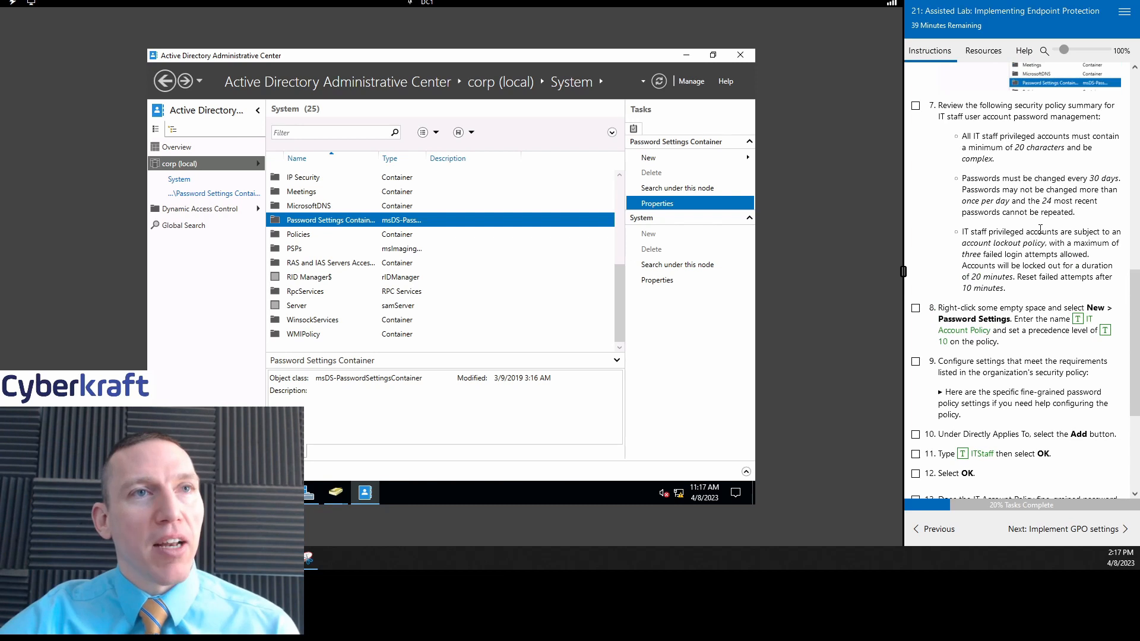
left_click(915, 105)
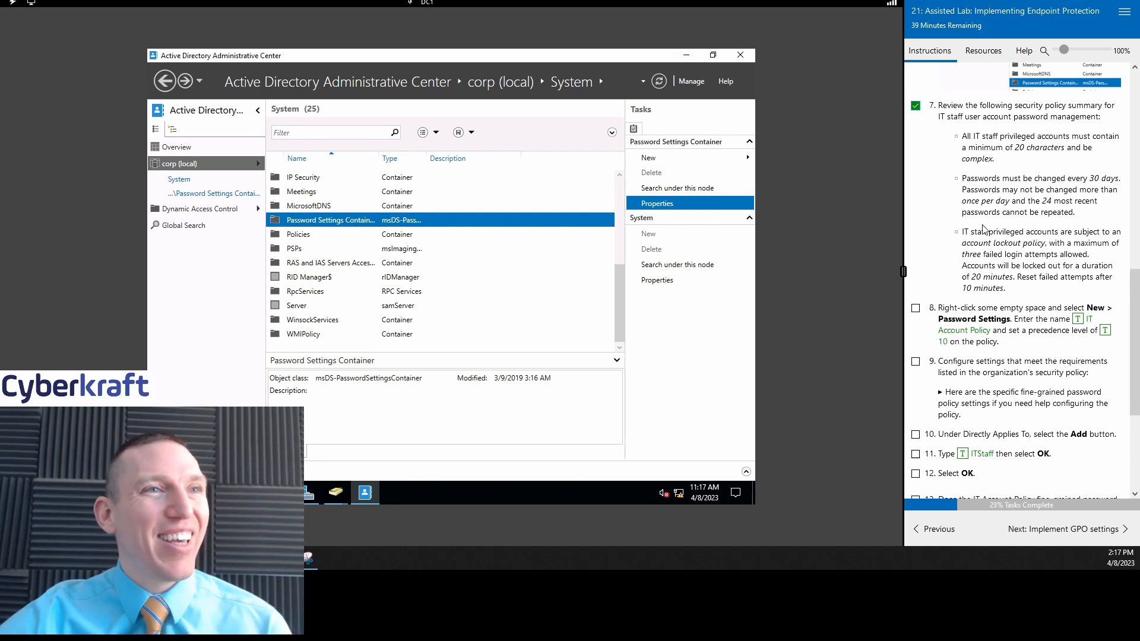
Step: Start new password settings in the Password Settings Container with the name IT Account Policy and a precedence of 10
scroll(1034, 110, "down", 1)
scroll(1063, 237, "up", 1)
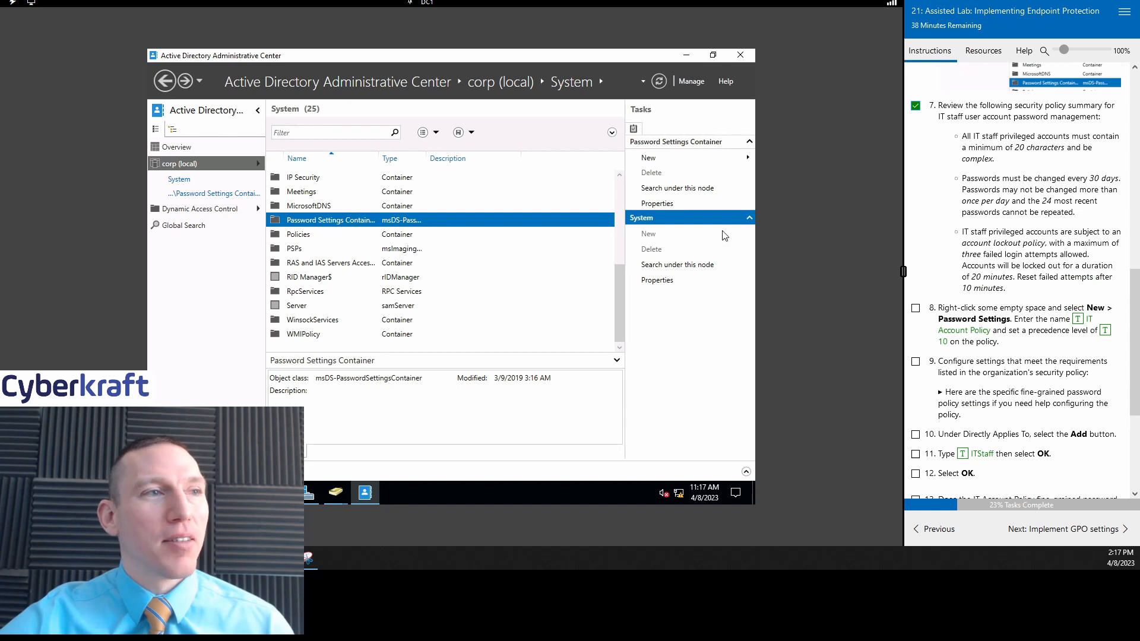
double_click(326, 221)
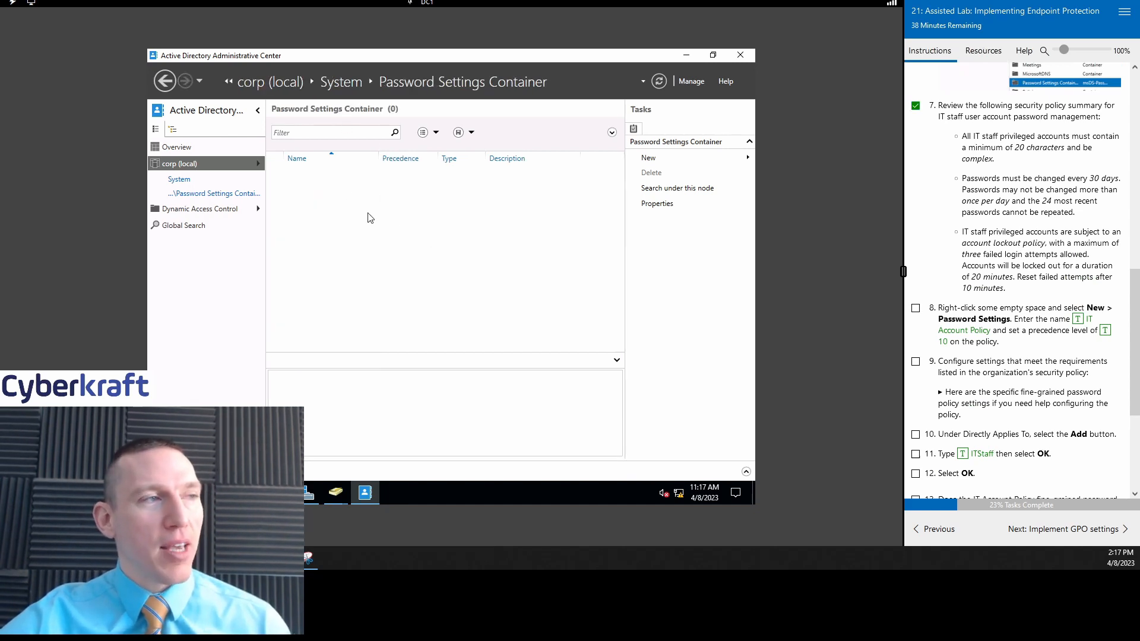
right_click(384, 204)
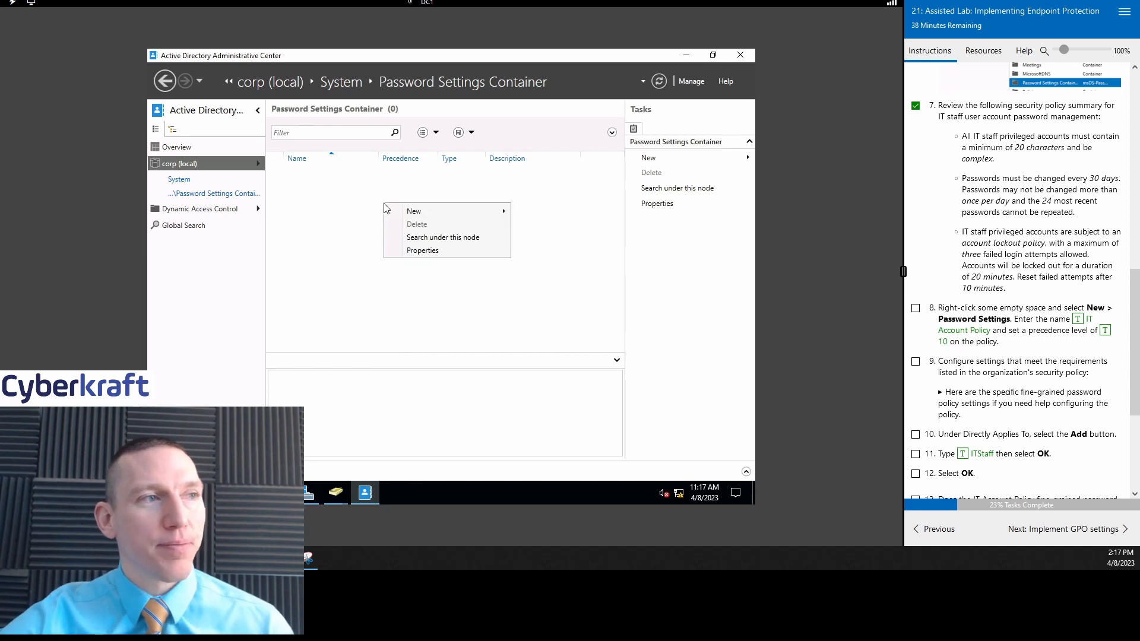
mouse_move(414, 212)
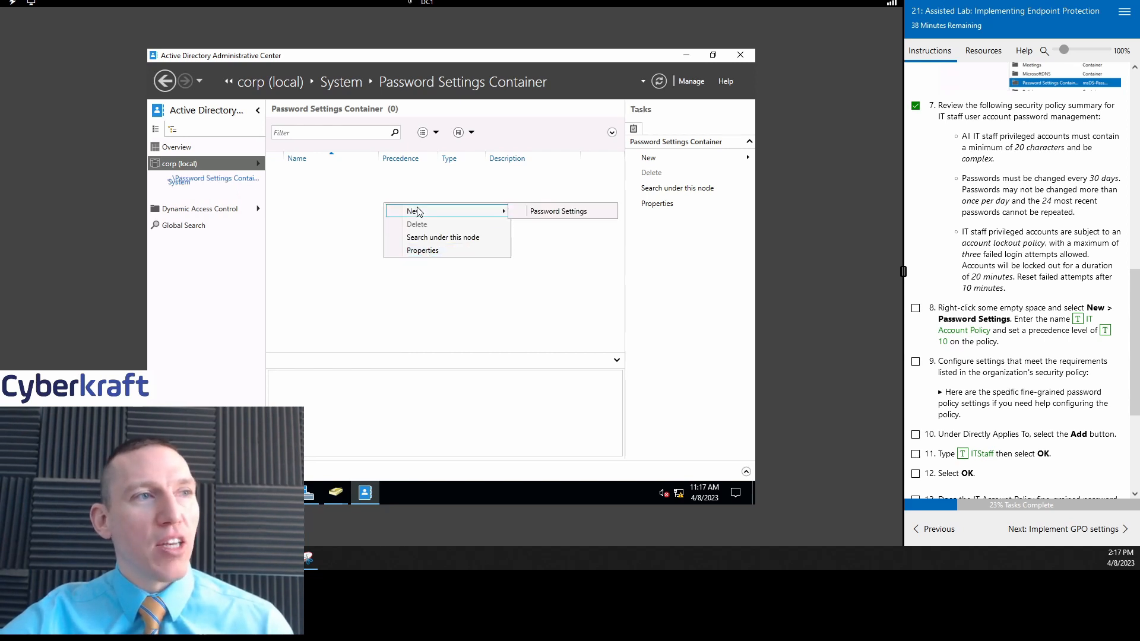
left_click(550, 213)
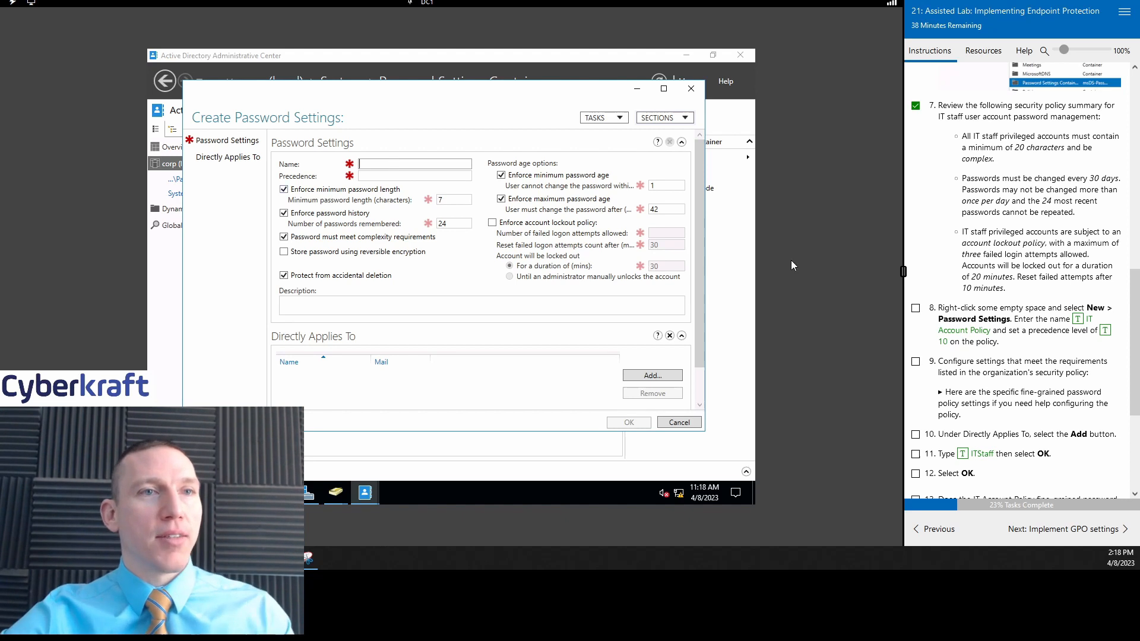
left_click(1077, 319)
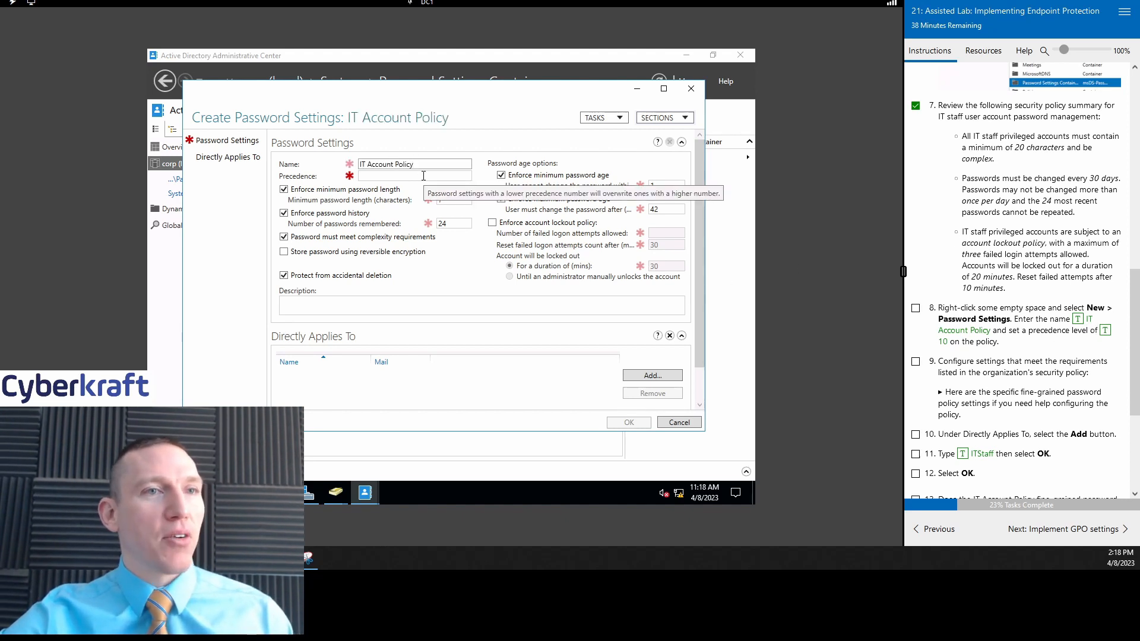
left_click(404, 177)
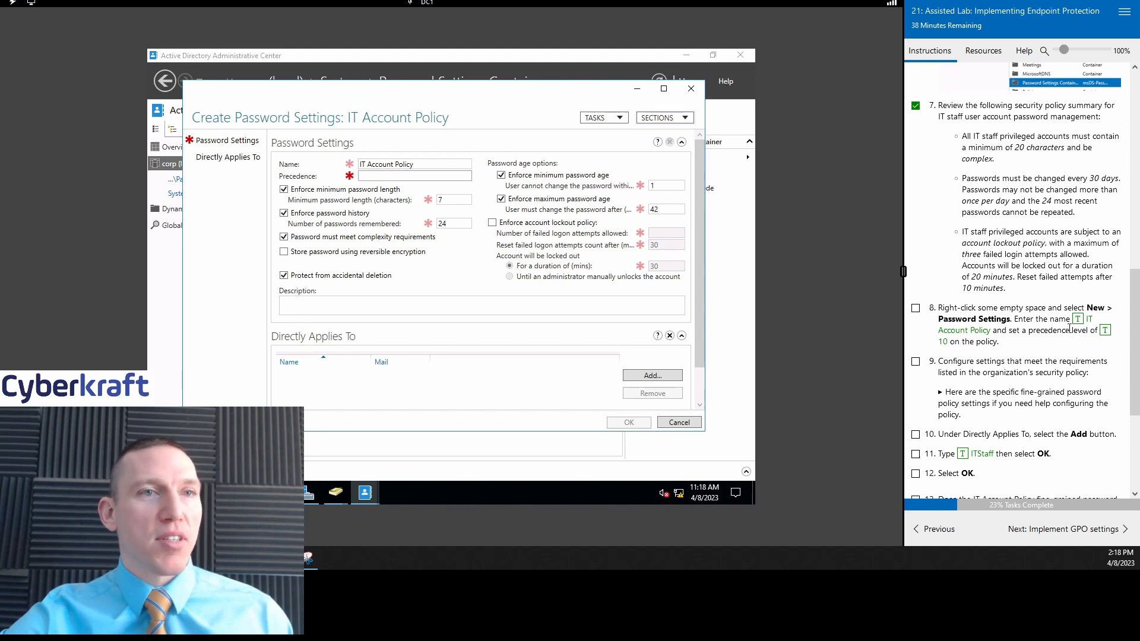
left_click(1104, 331)
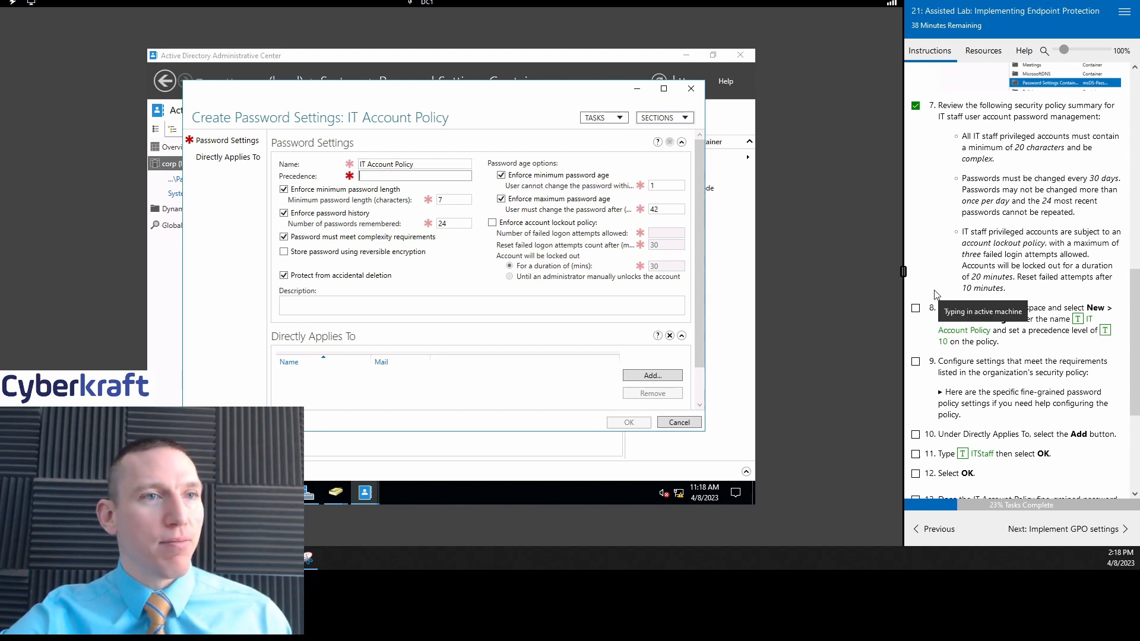
Step: Set the policy's minimum password length to 20 characters and its maximum password age to 30 days
scroll(478, 207, "down", 1)
scroll(478, 207, "up", 1)
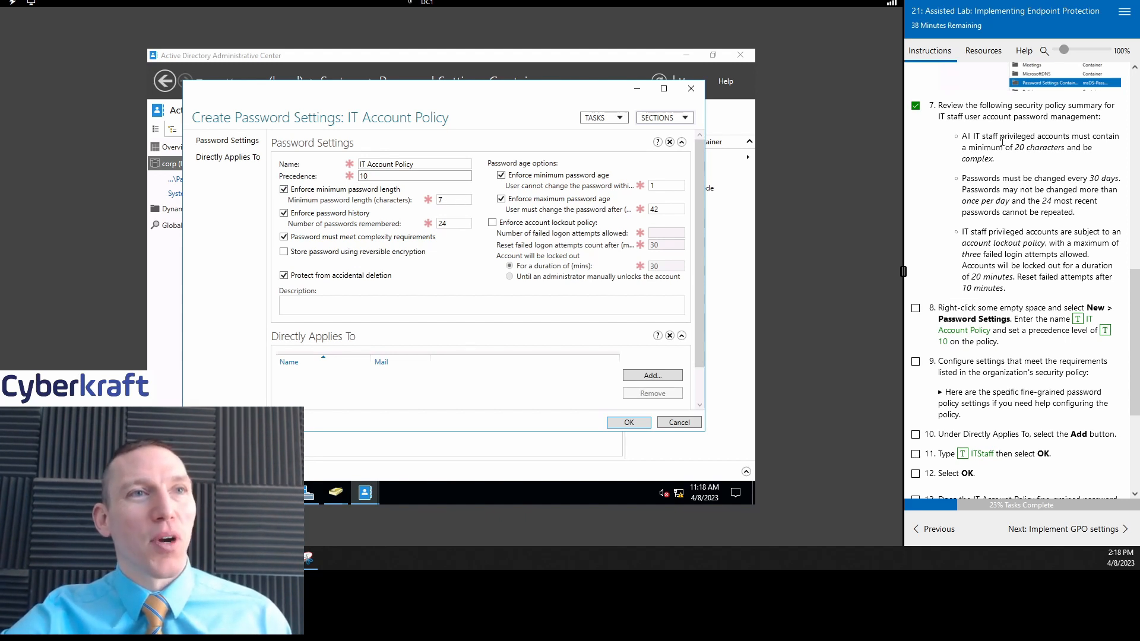
left_click(439, 200)
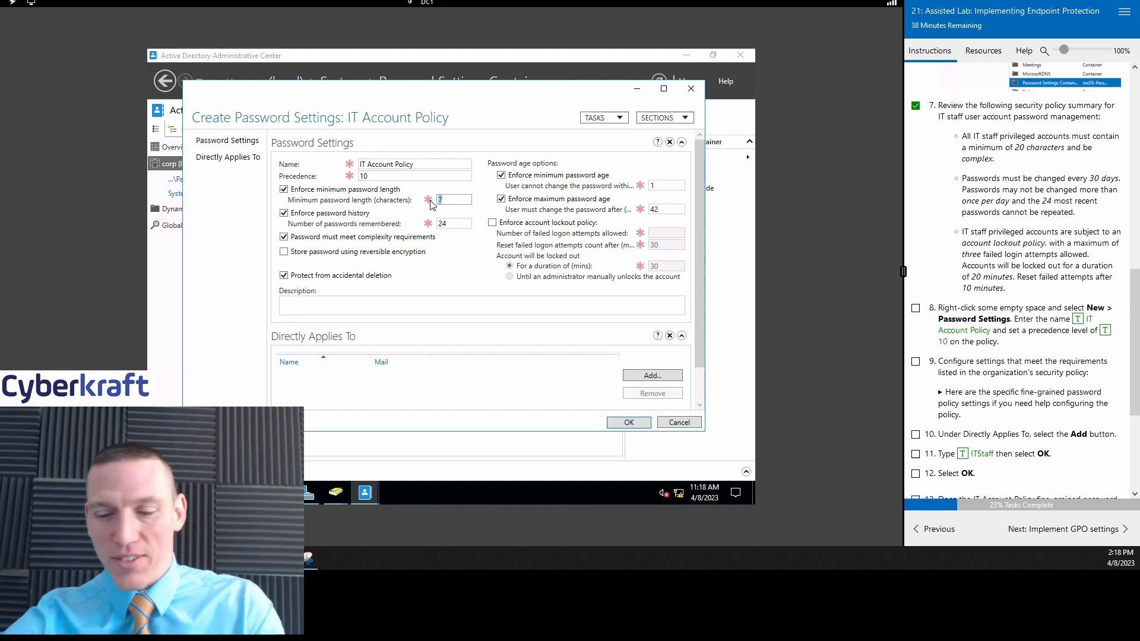
type("20")
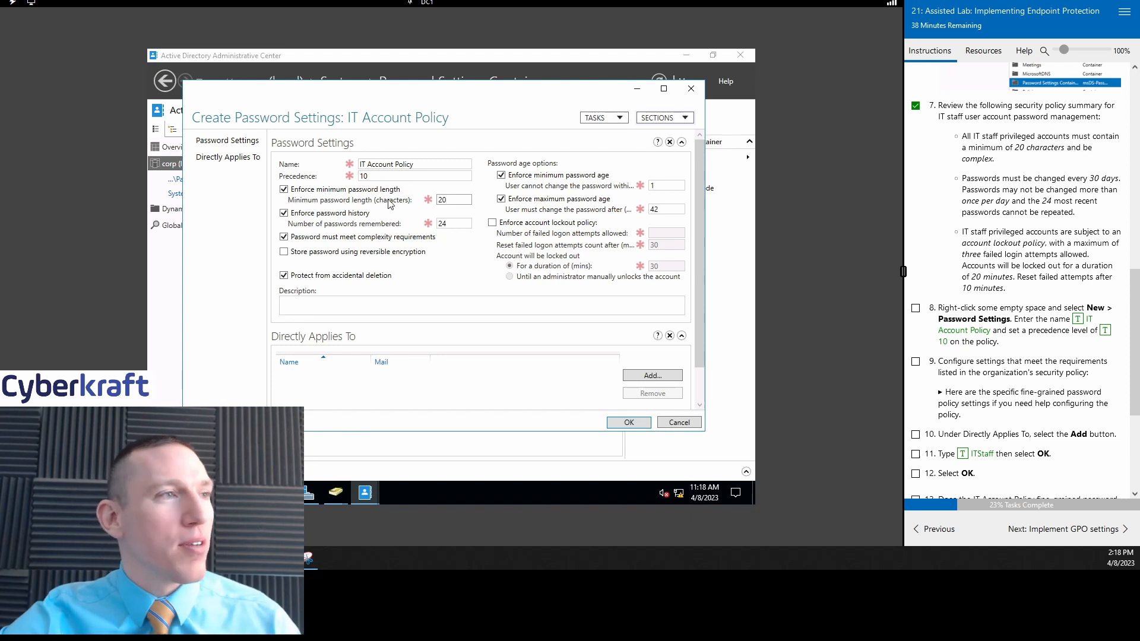
left_click(442, 224)
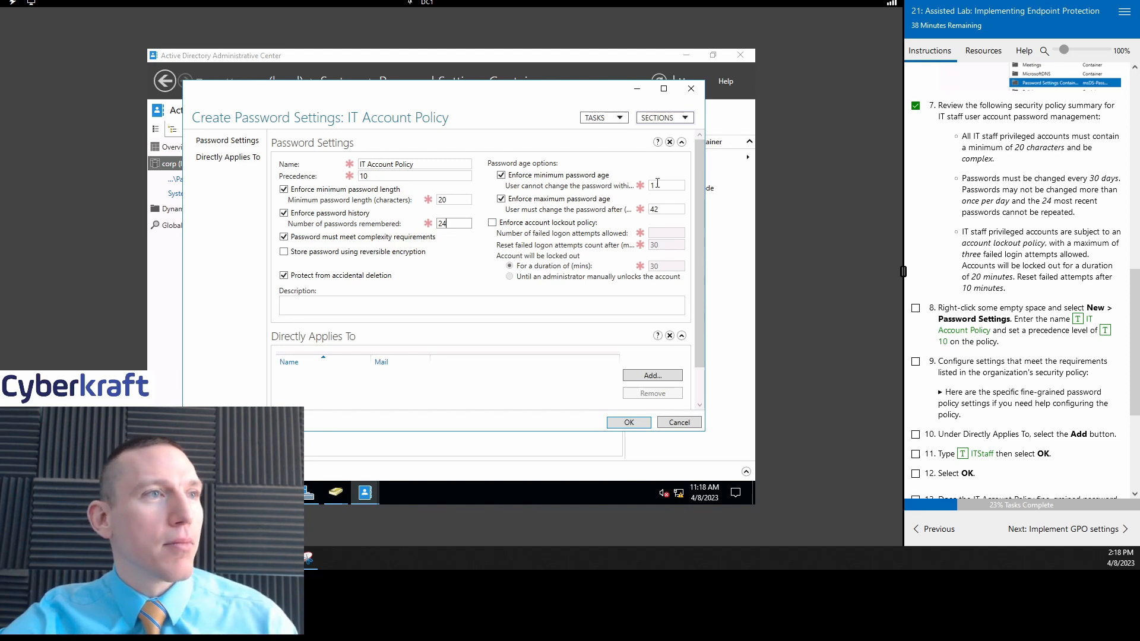
double_click(666, 209)
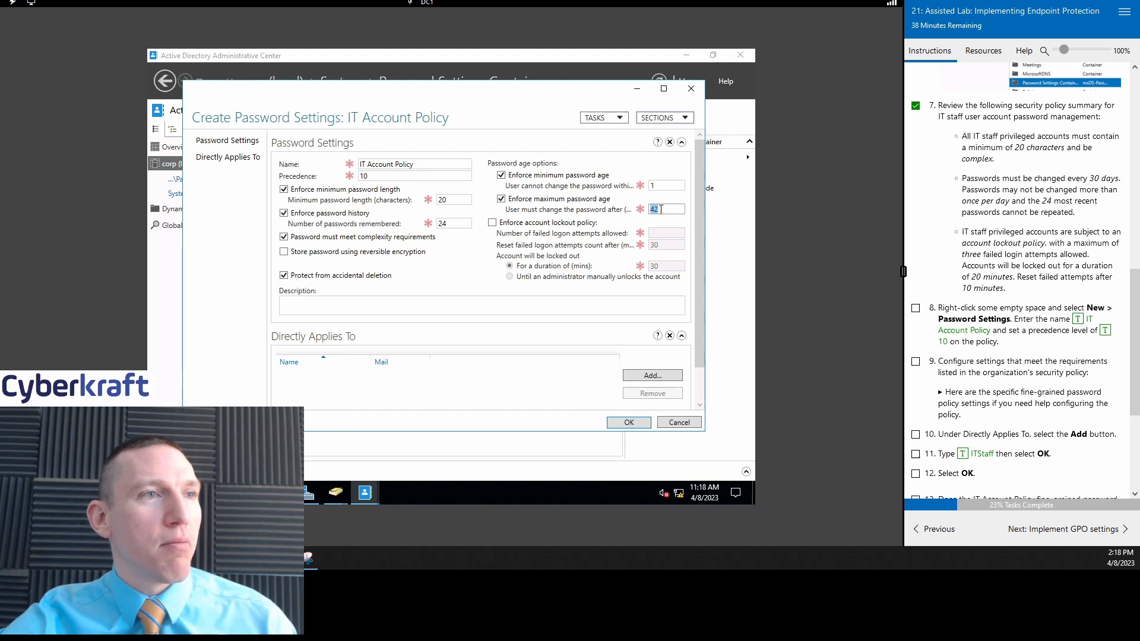
type("30")
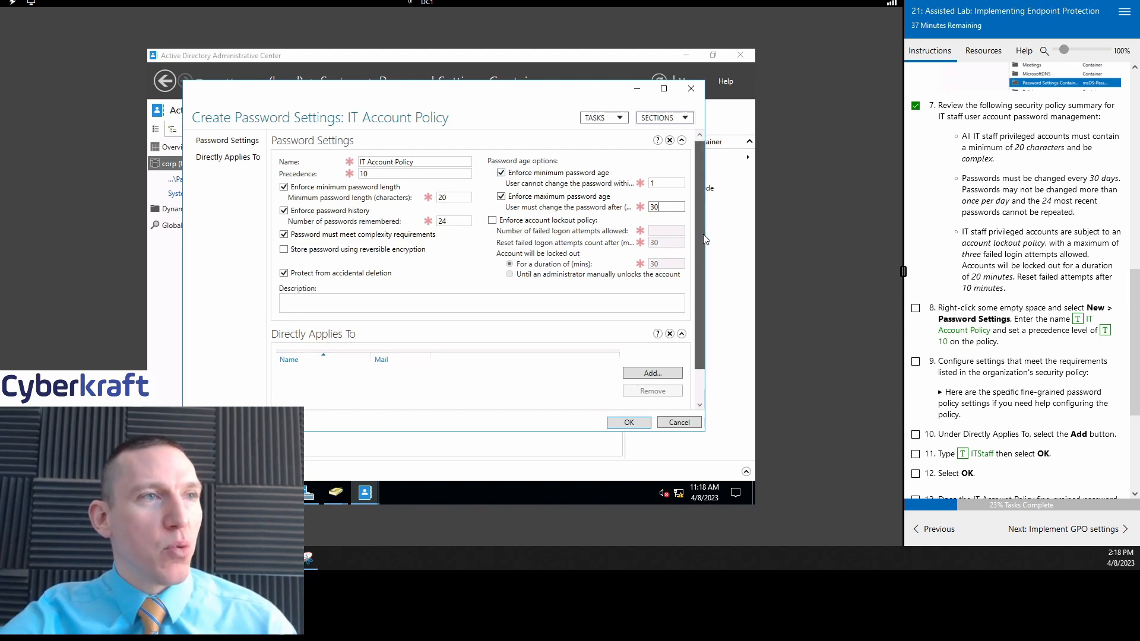
left_click_drag(698, 217, 704, 244)
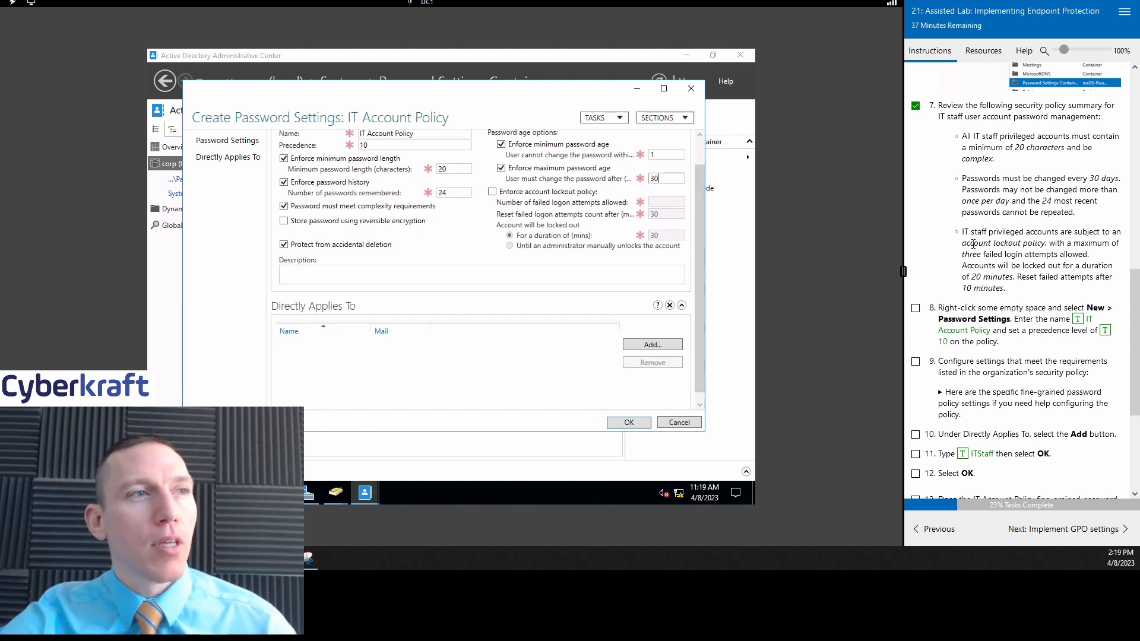
Step: Enforce account lockout after 3 failed logon attempts, with the count reset after 10 minutes and a lockout duration of 20 minutes
left_click(492, 191)
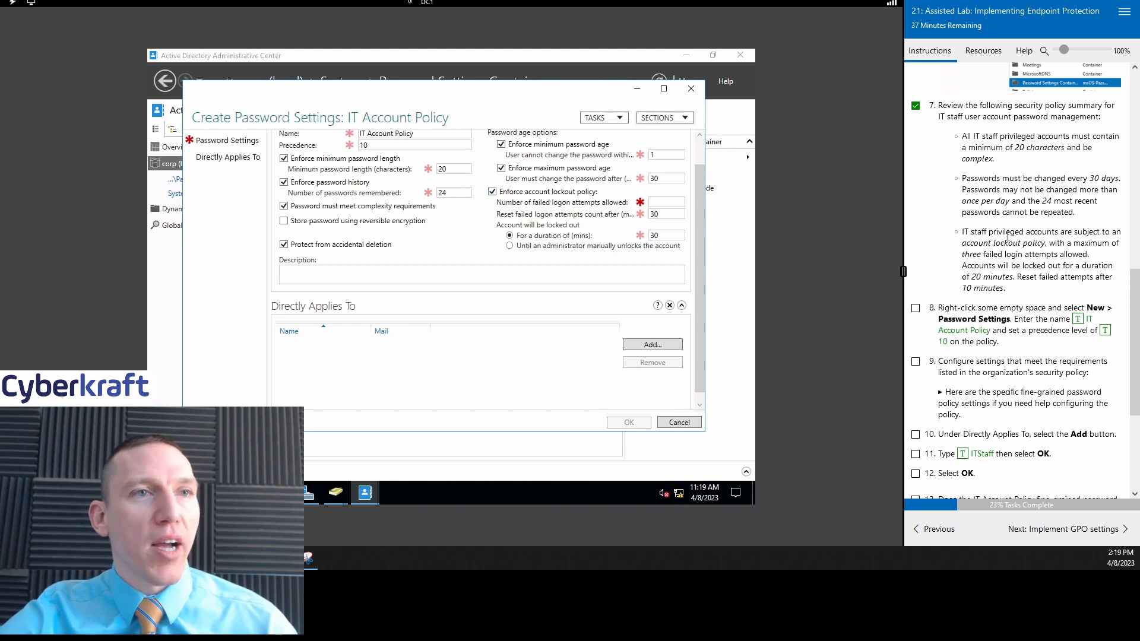
left_click(670, 201)
type("3")
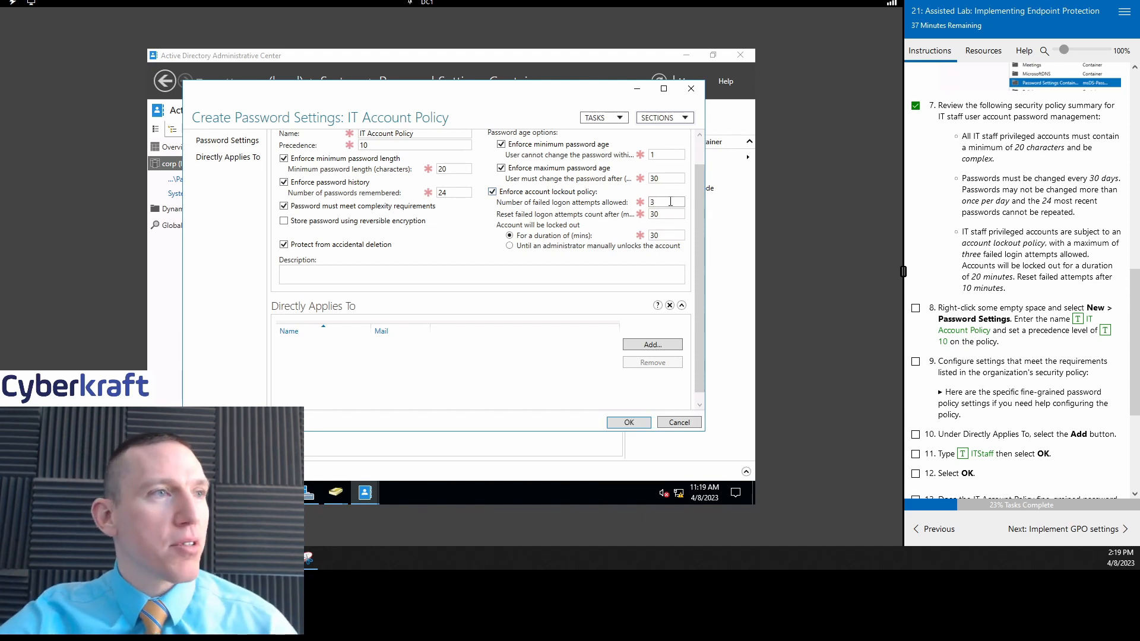
key("Tab")
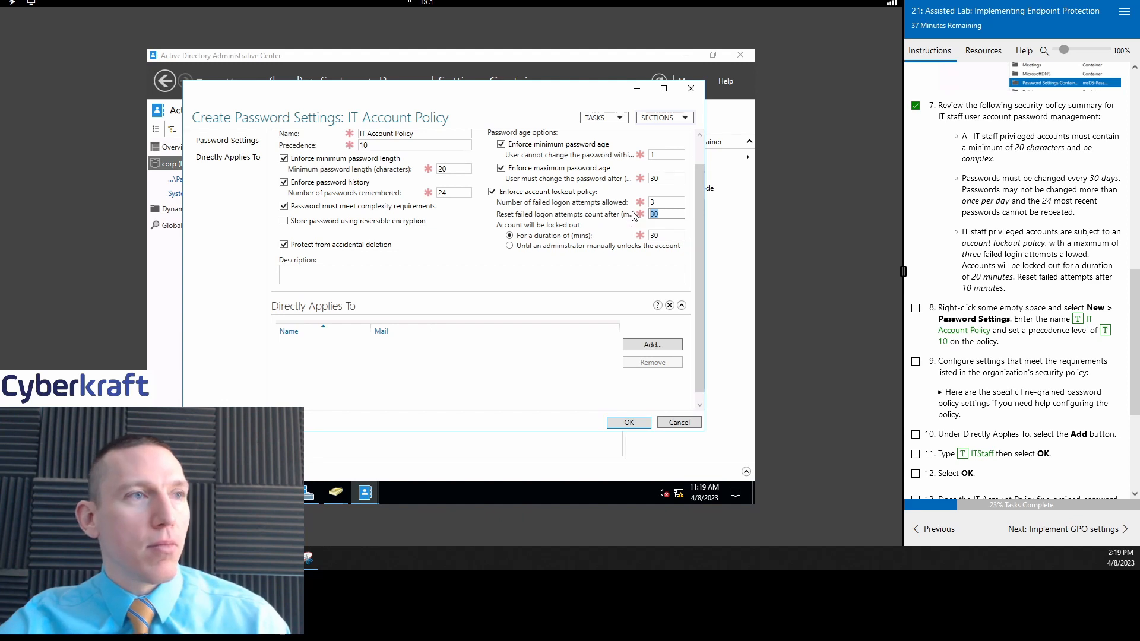
type("10")
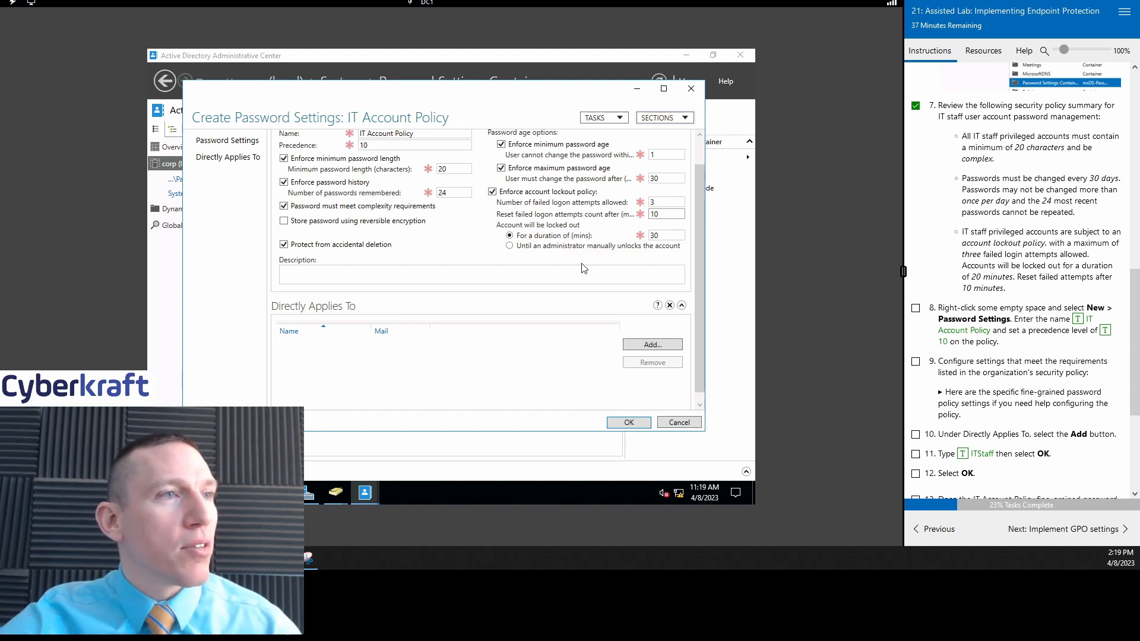
double_click(675, 235)
type("20")
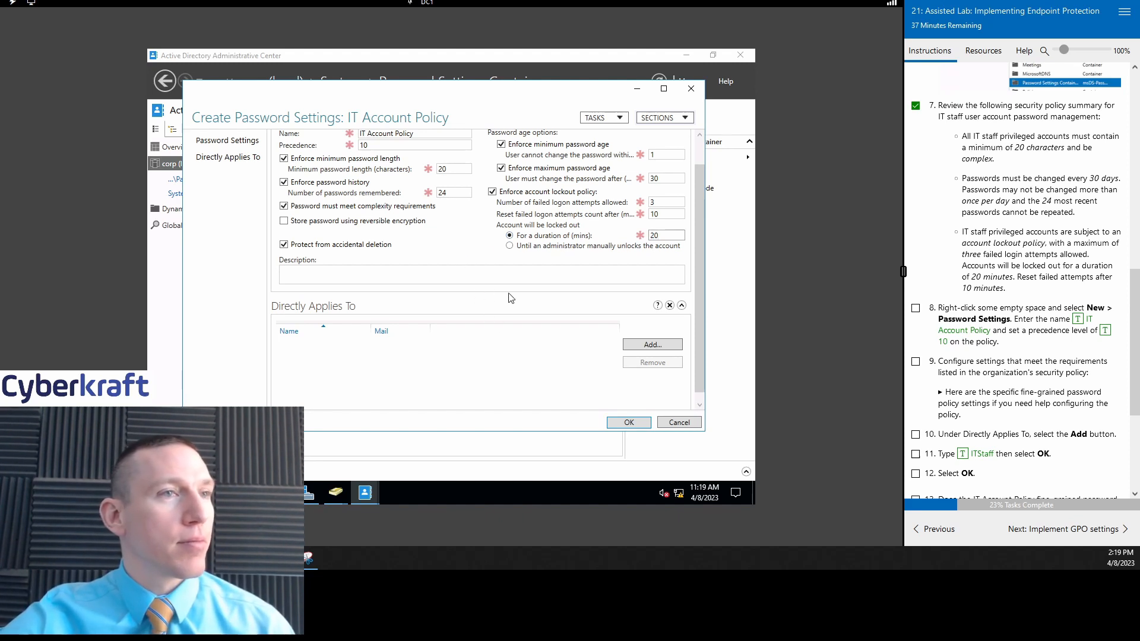
Step: Enter the policy description "The strictest password policy ever. Hide your children!"
left_click(551, 278)
type("Th")
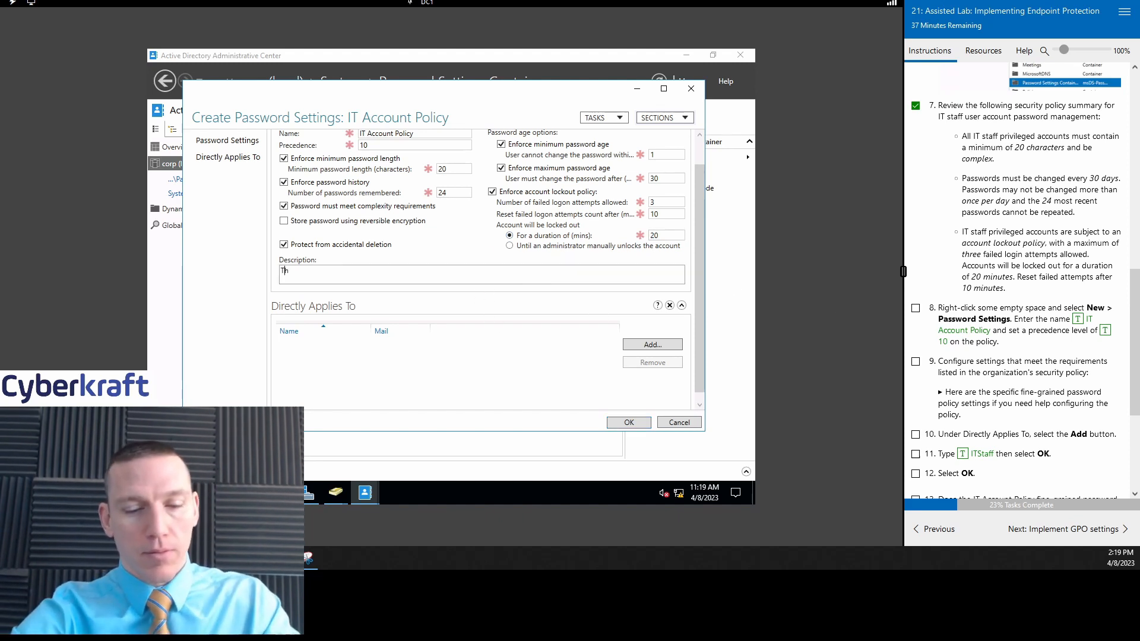
type("e strictest")
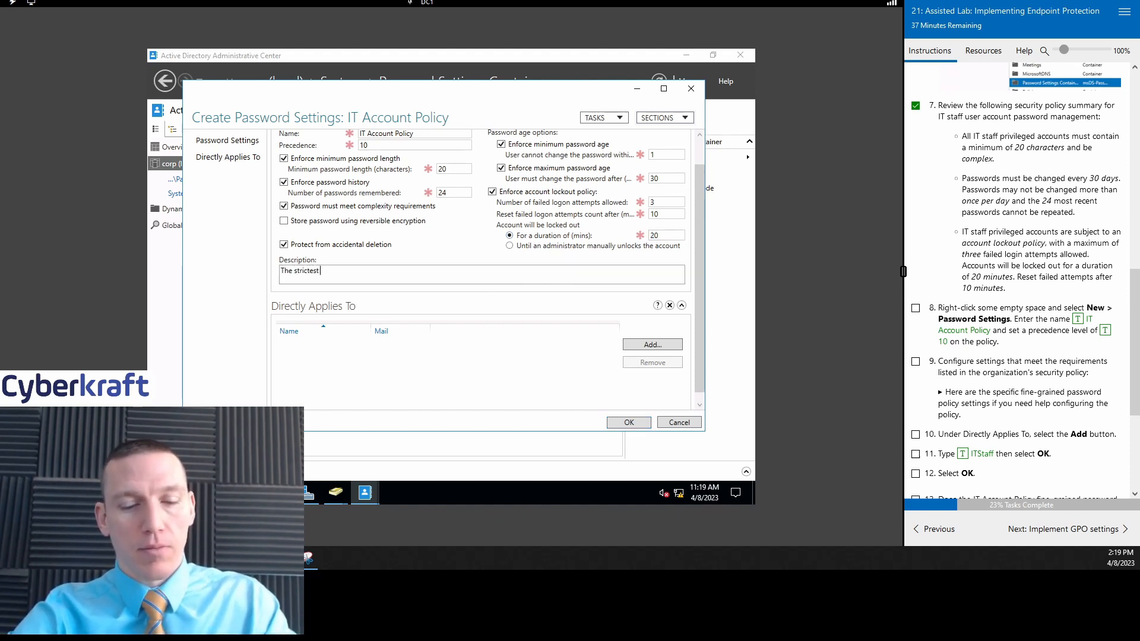
type(" password policy")
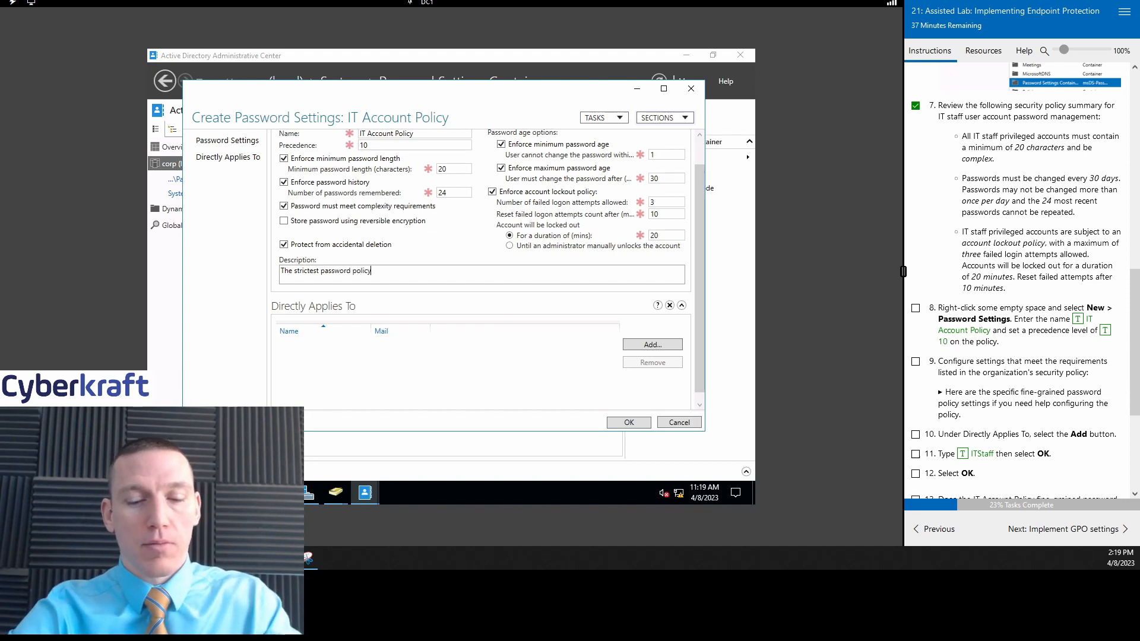
type(" ever. ")
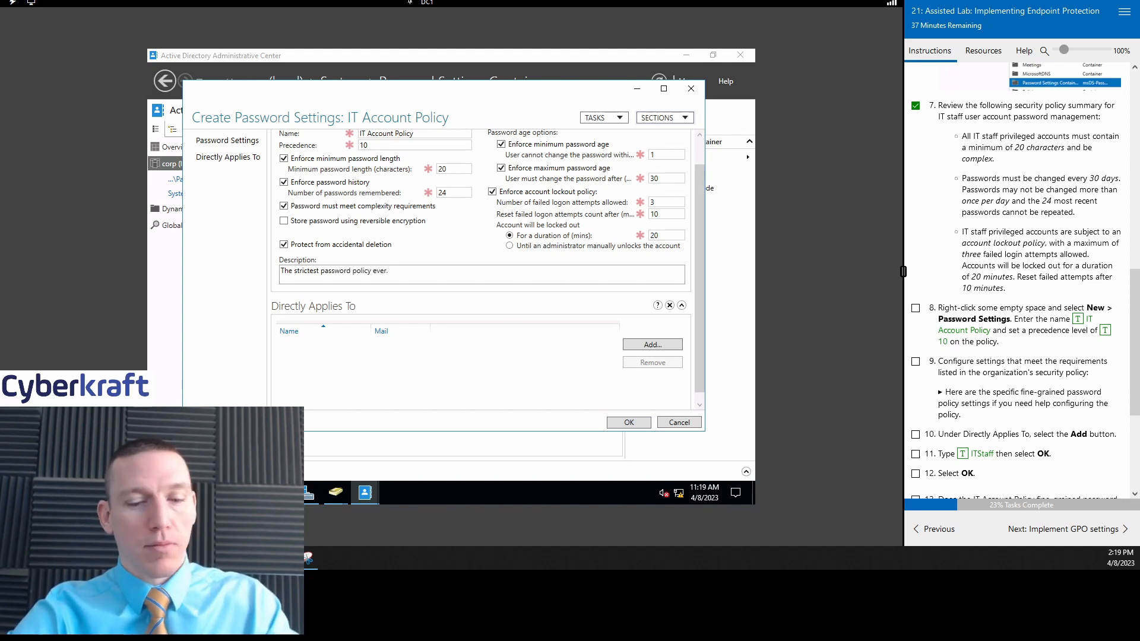
type(" Hide your")
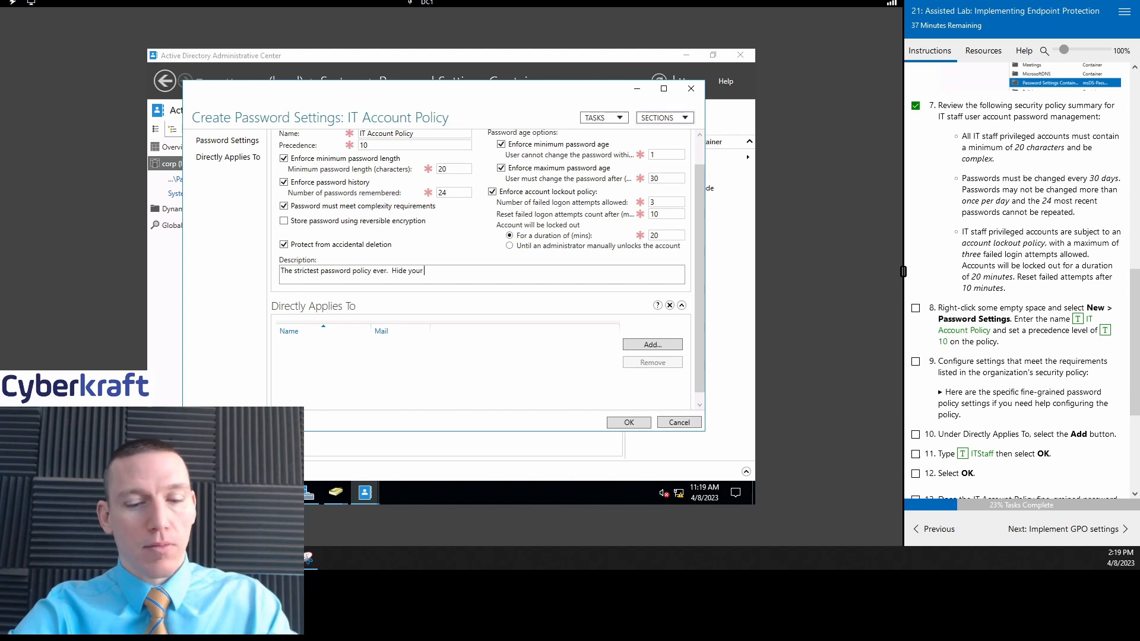
type(" children!")
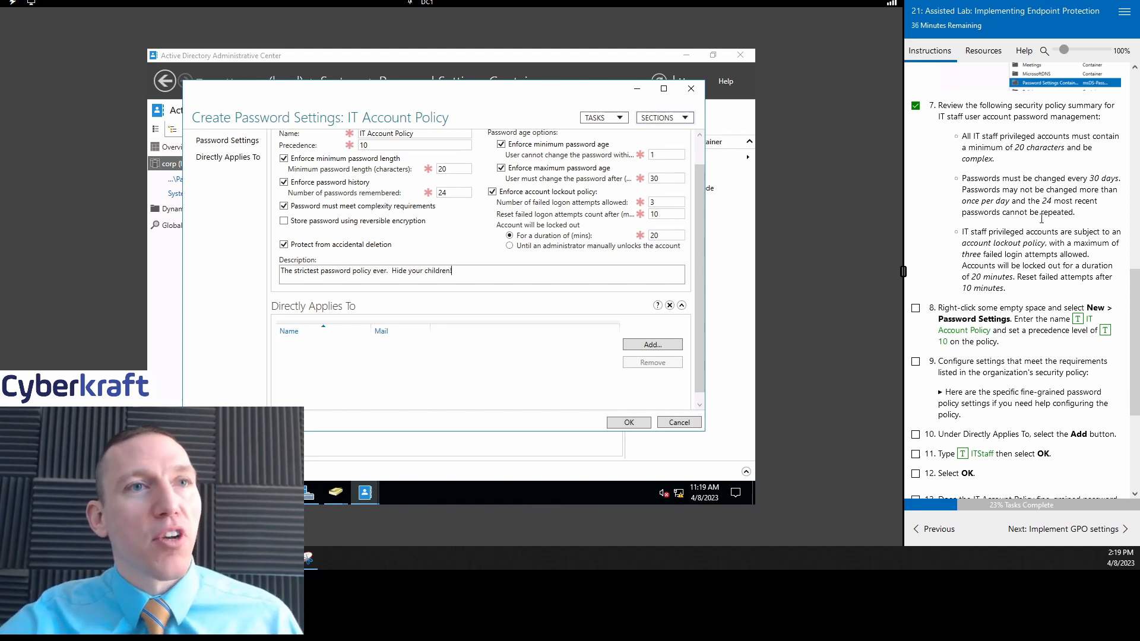
Step: Mark tasks 8 and 9 complete in the lab instructions
scroll(1051, 237, "down", 2)
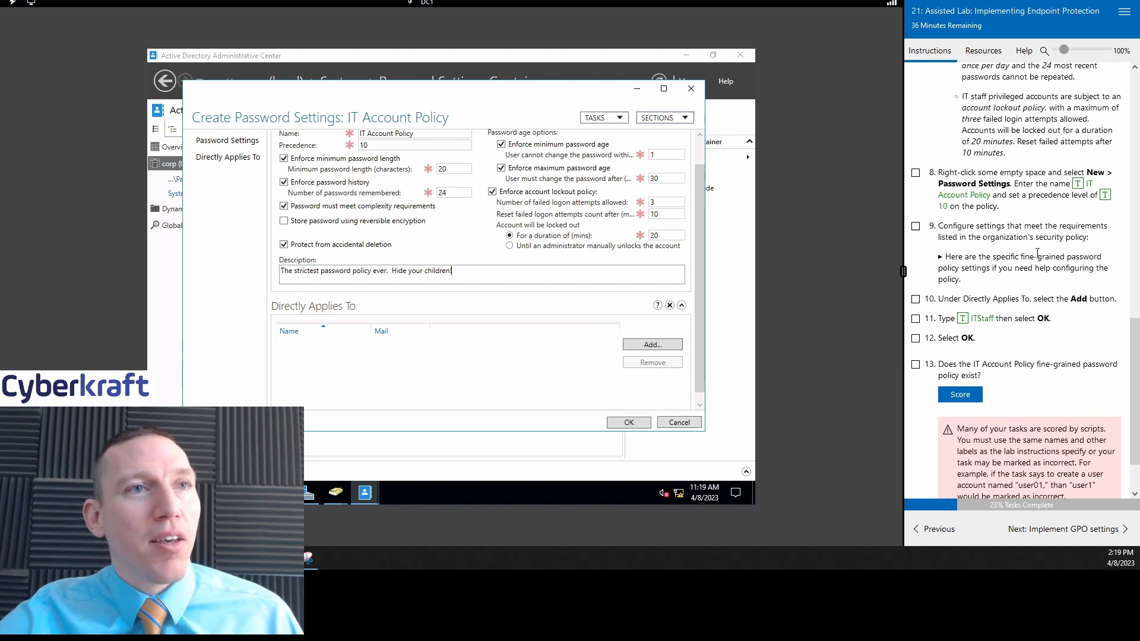
scroll(1035, 246, "up", 1)
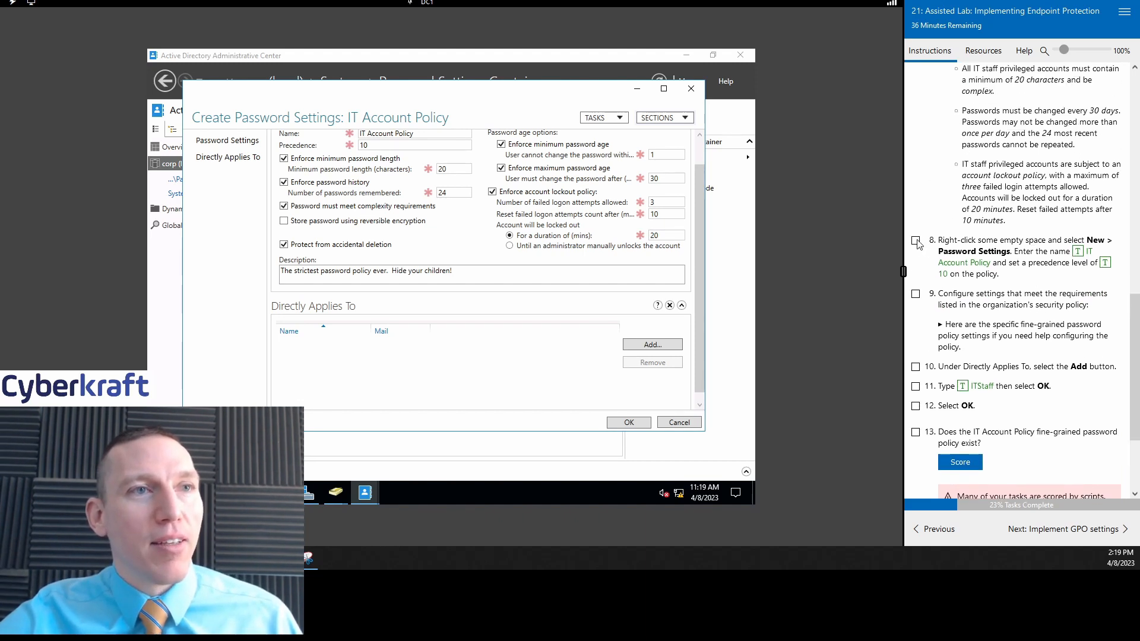
scroll(1007, 287, "down", 2)
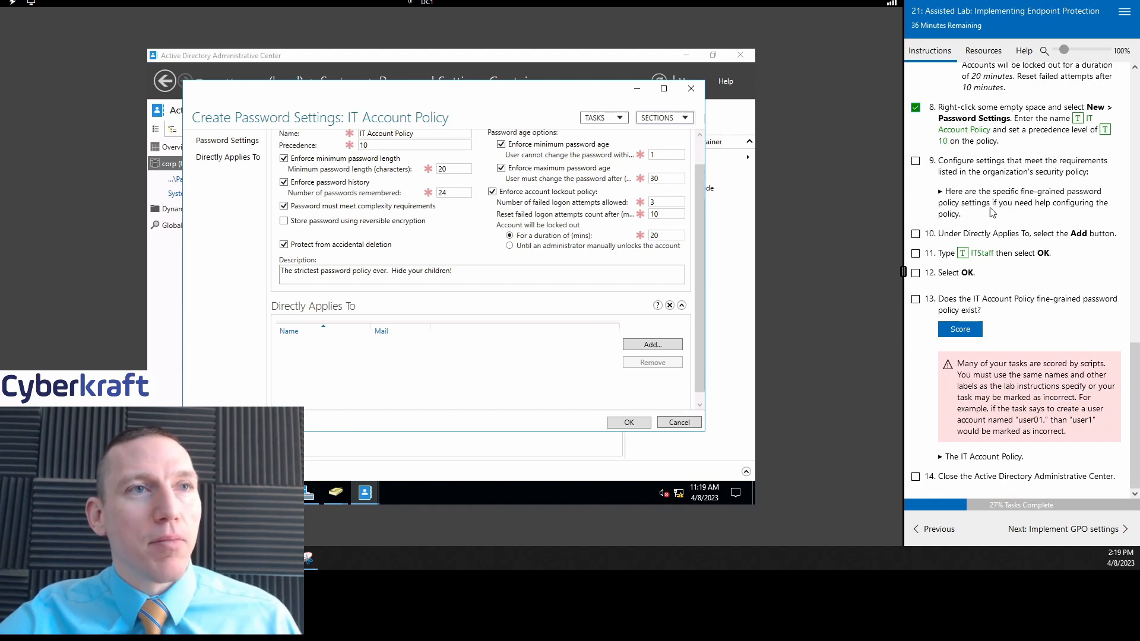
left_click(915, 160)
Step: Expand task 9's specific fine-grained password policy settings, check them against the entered policy and the security summary, and collapse them again
left_click(940, 193)
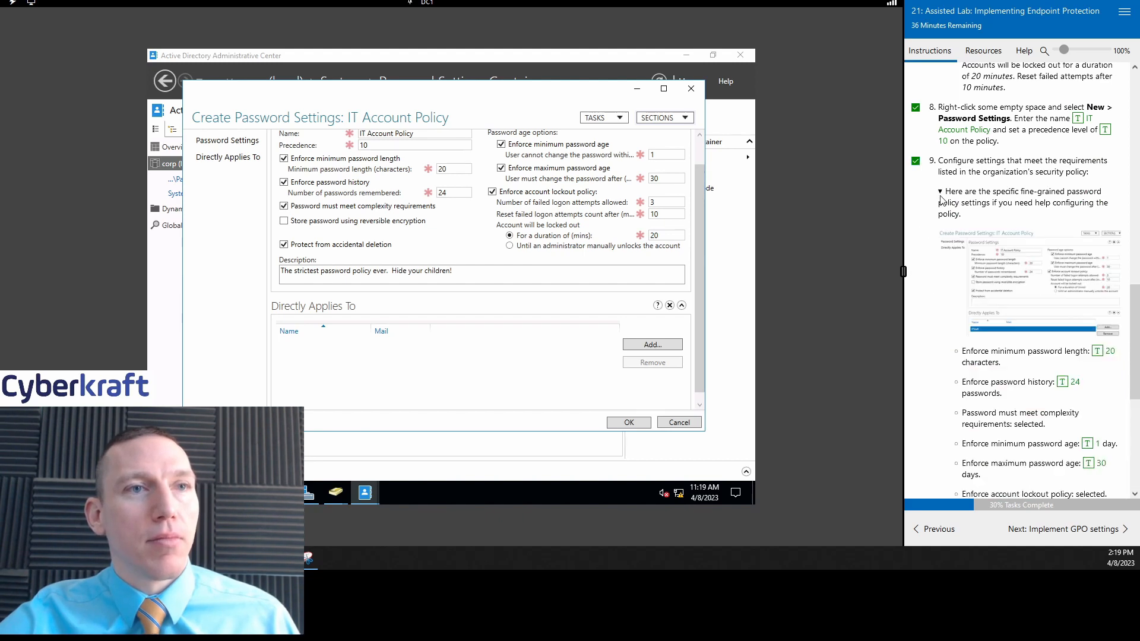
scroll(1027, 249, "down", 2)
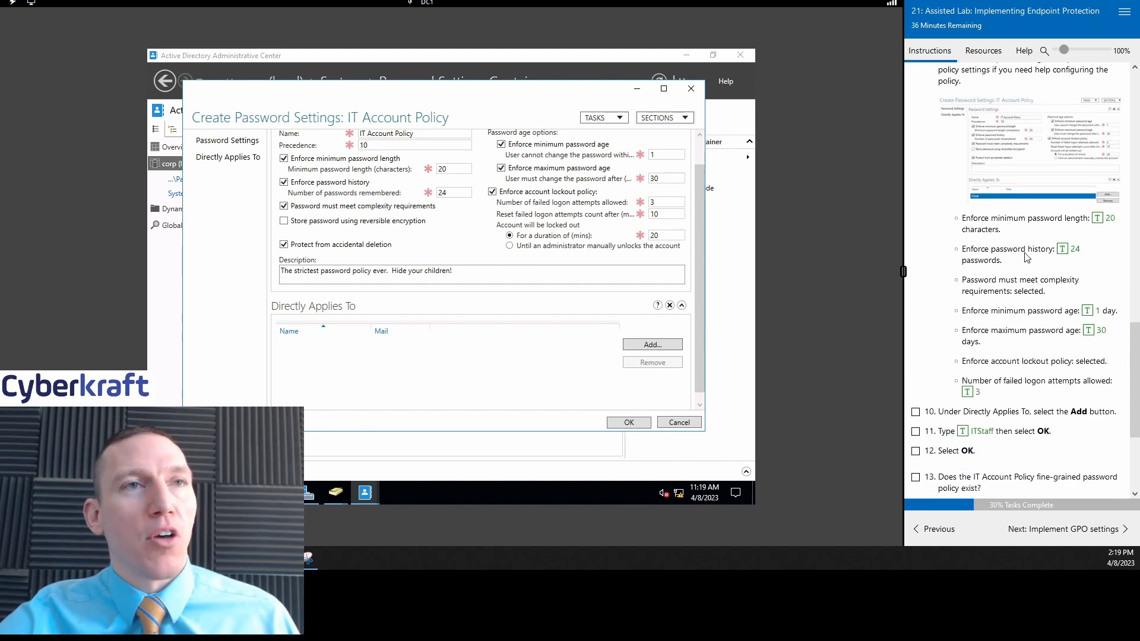
scroll(1026, 256, "up", 1)
scroll(1045, 282, "down", 2)
scroll(1062, 308, "up", 2)
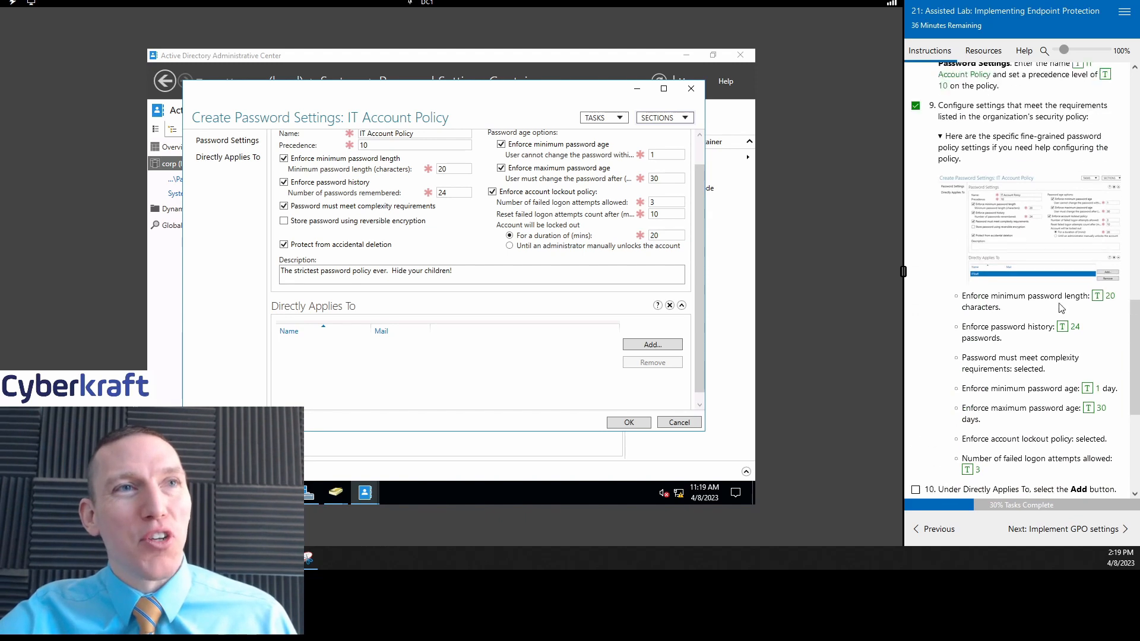
left_click(941, 220)
scroll(1014, 310, "up", 1)
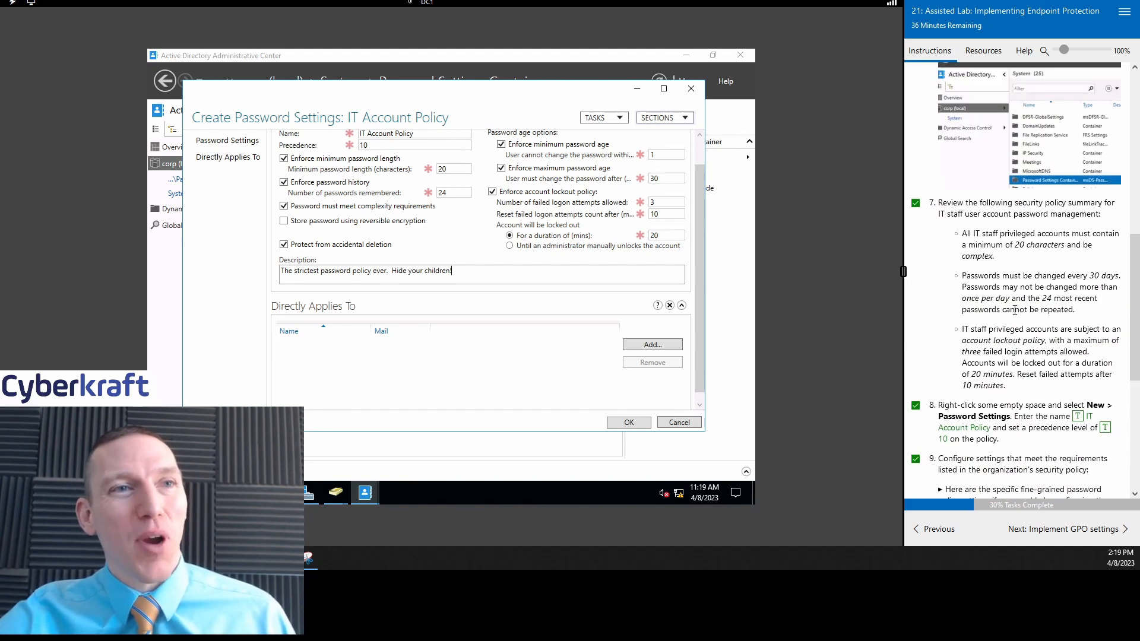
scroll(1049, 259, "down", 3)
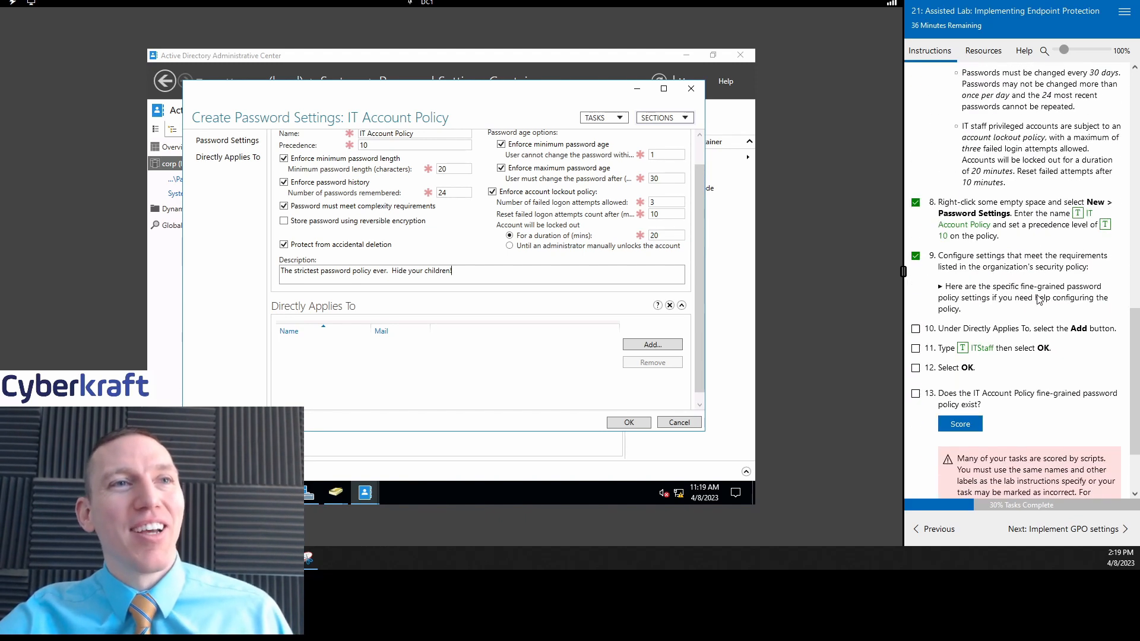
scroll(1026, 226, "down", 1)
left_click(1027, 221)
scroll(1032, 297, "down", 2)
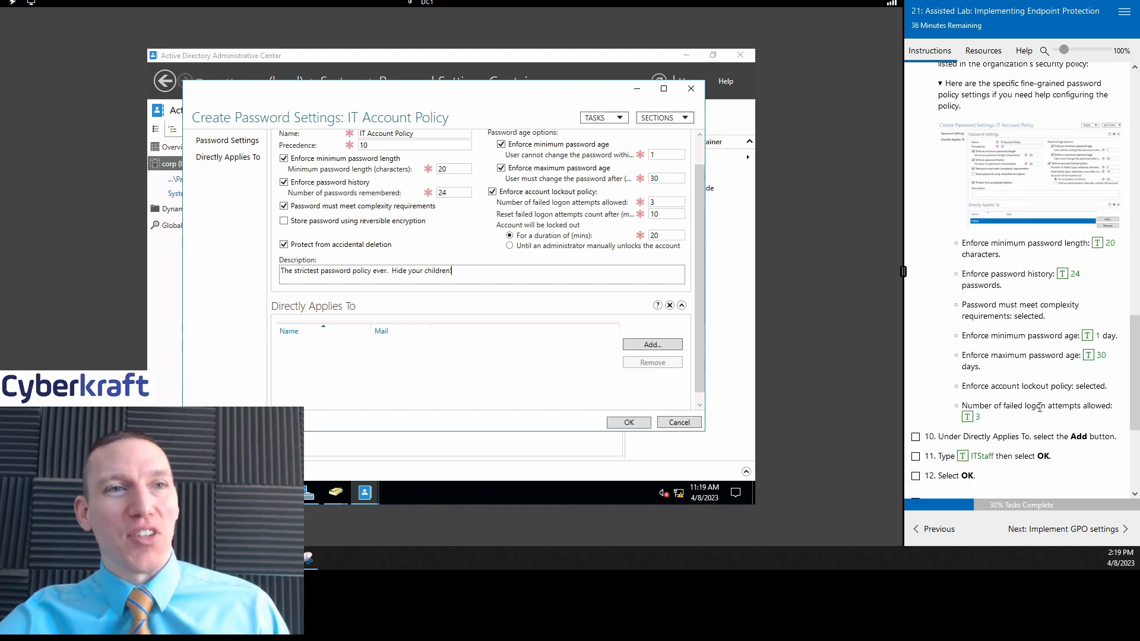
scroll(1039, 408, "down", 2)
scroll(1000, 283, "up", 4)
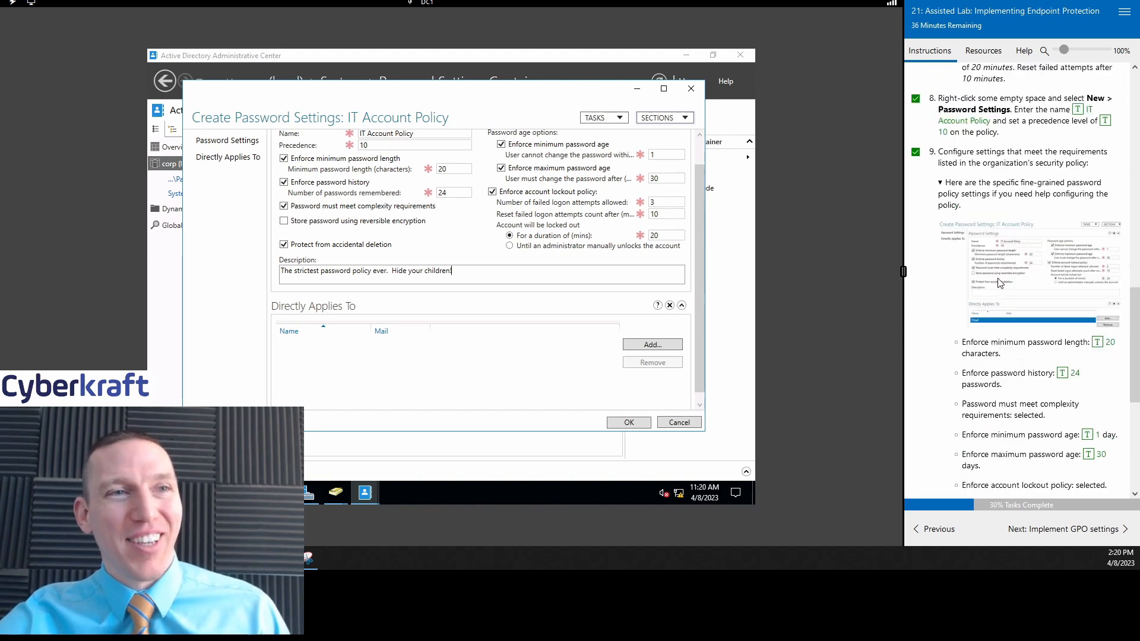
left_click(1030, 205)
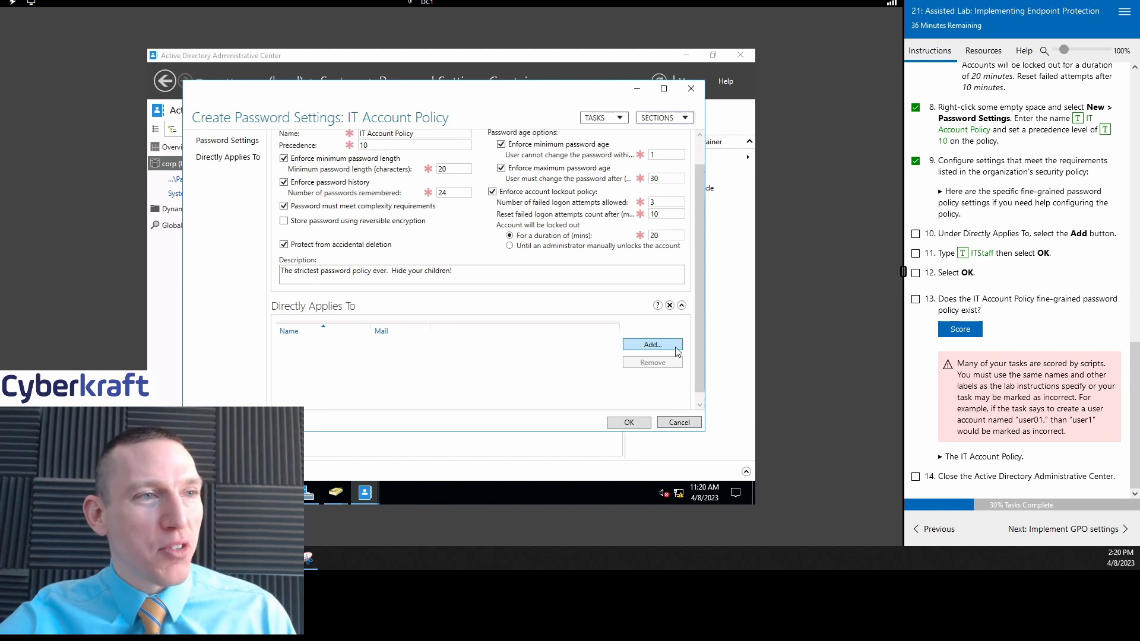
Step: Apply the policy directly to the ITStaff group and save it, marking lab tasks 10, 11 and 12 complete
left_click(652, 344)
left_click(915, 233)
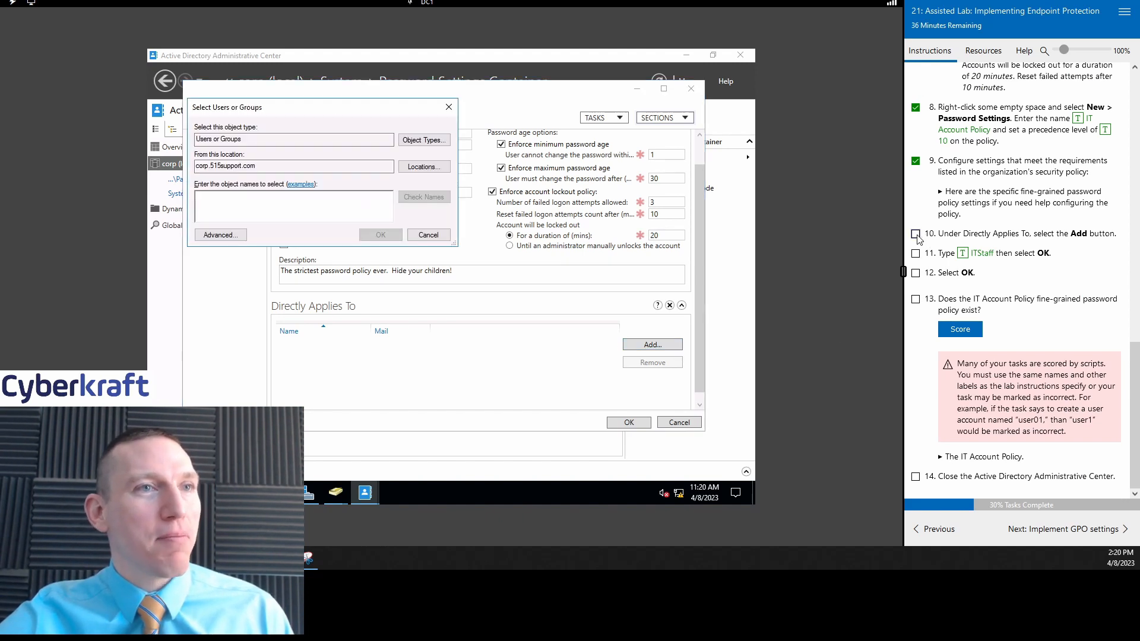
left_click_drag(362, 114, 469, 152)
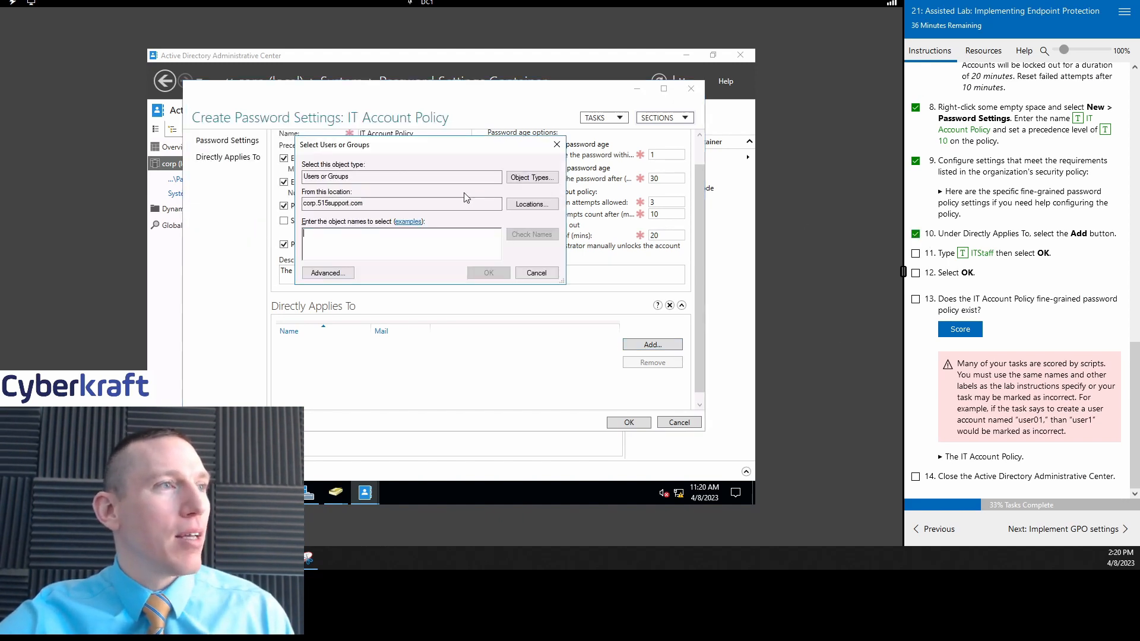
type("it")
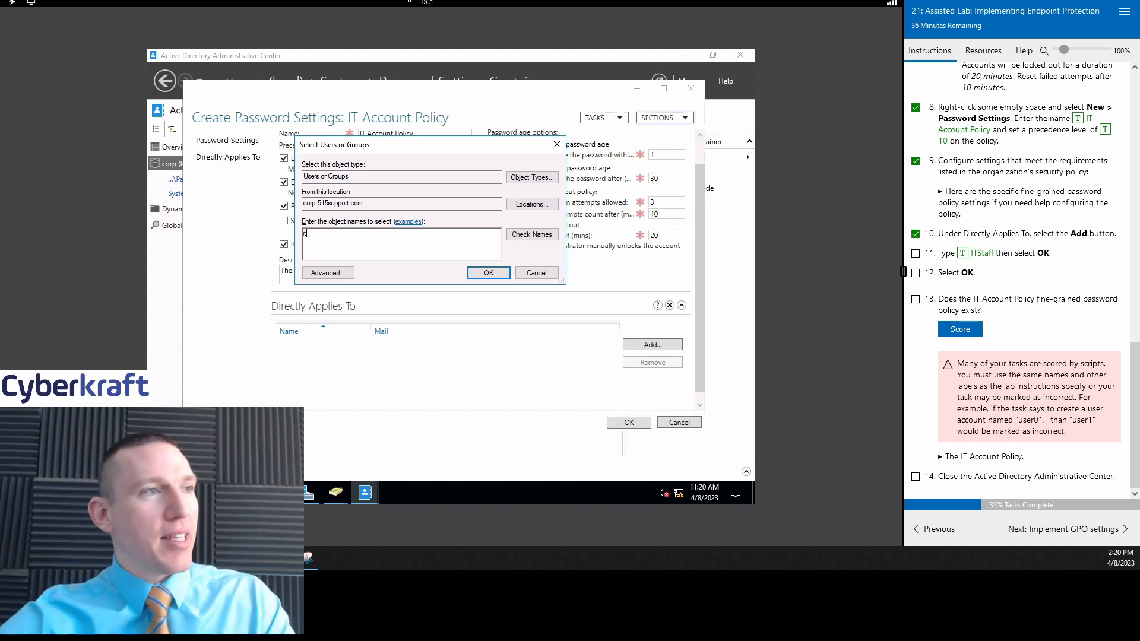
type("staff")
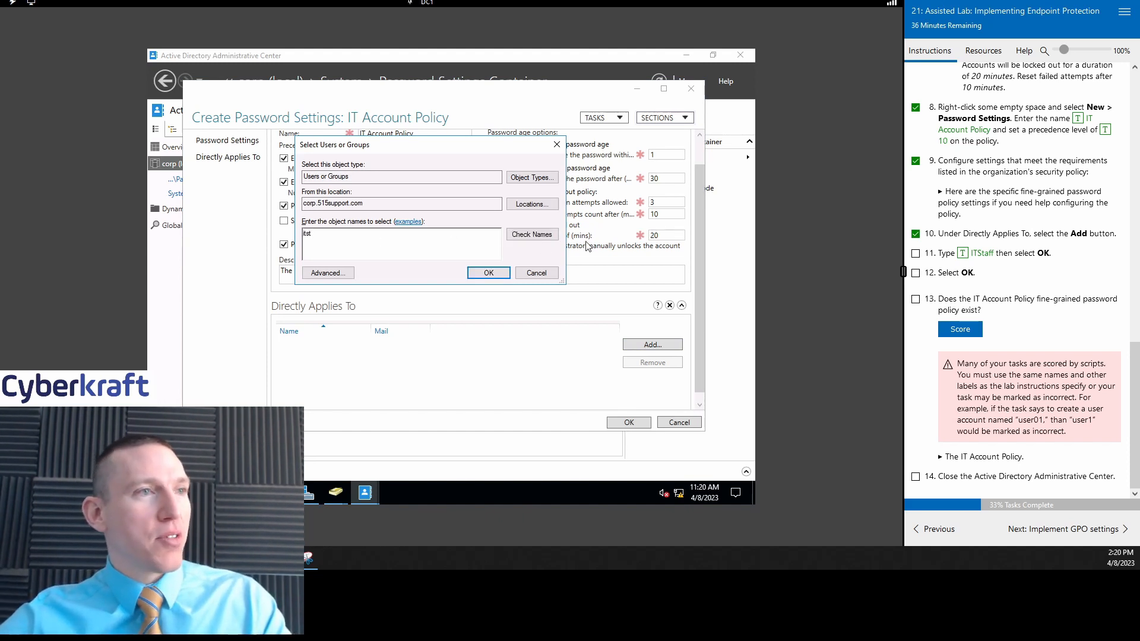
left_click(546, 235)
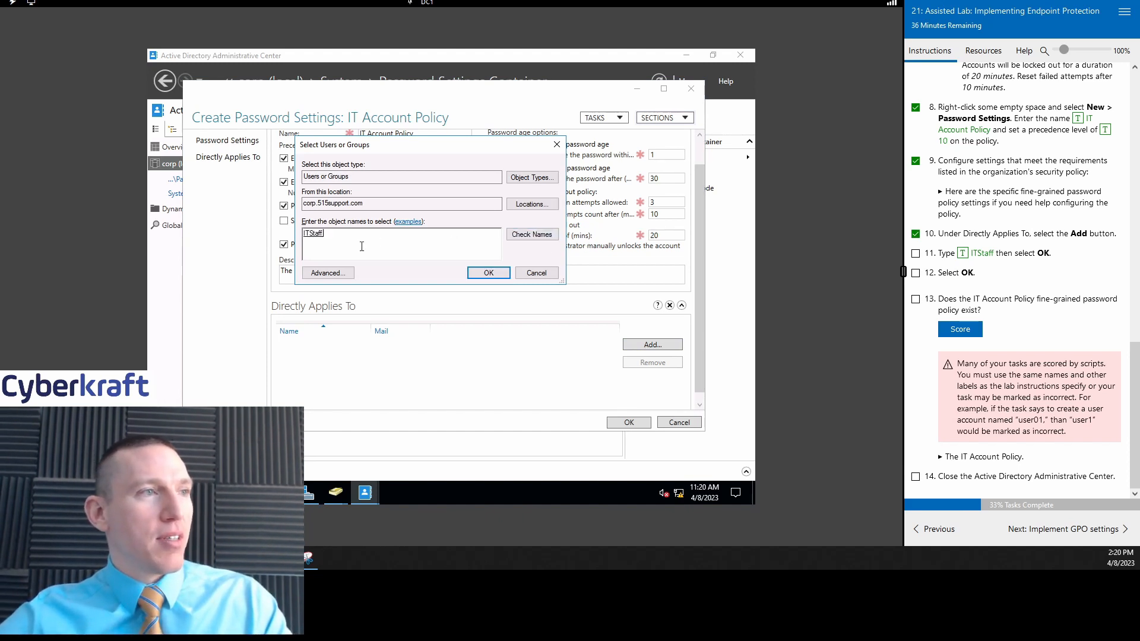
left_click(489, 272)
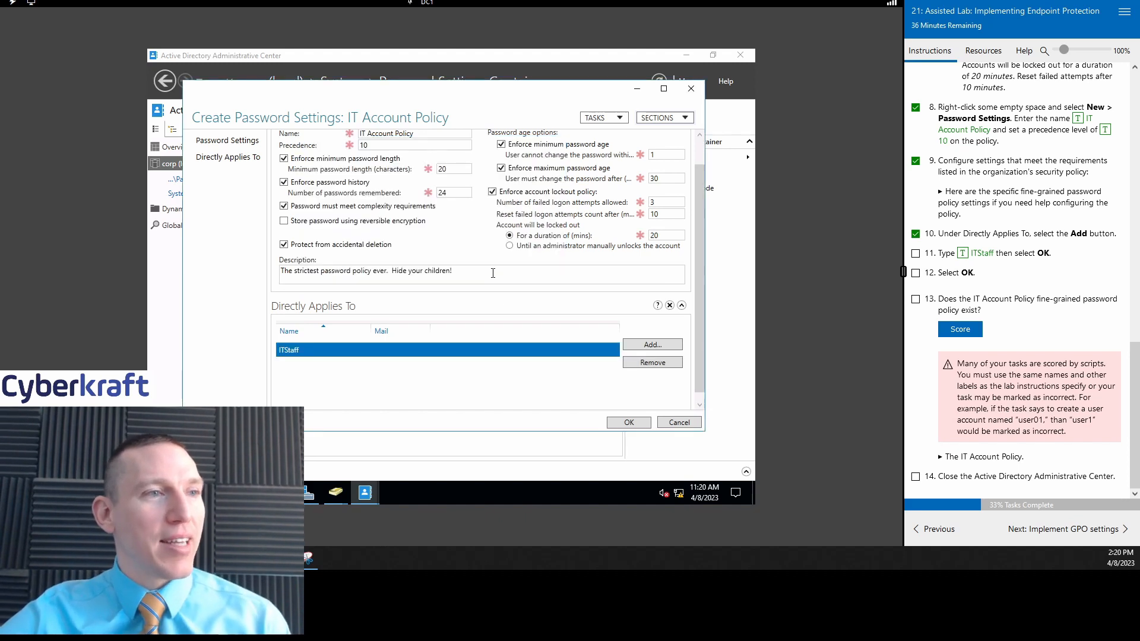
left_click(915, 253)
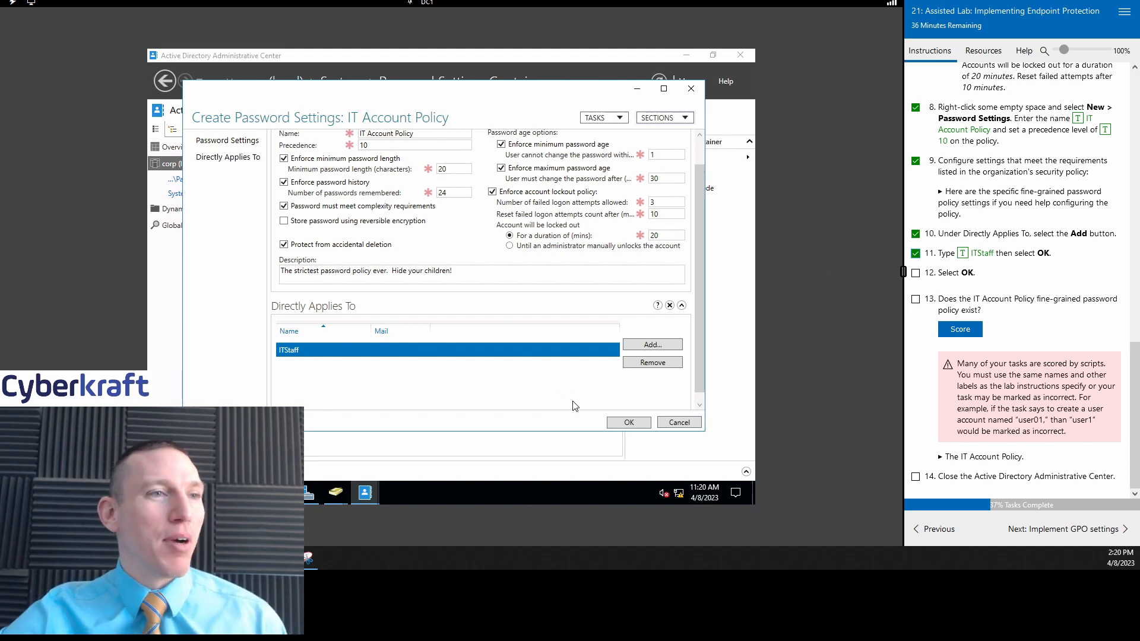
left_click(915, 273)
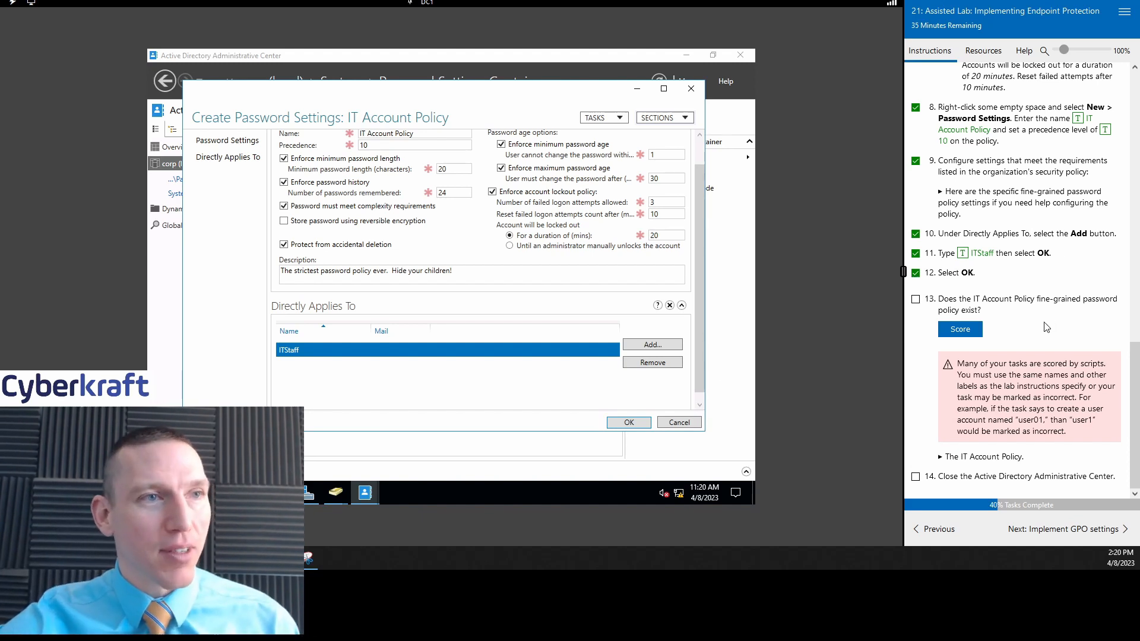
left_click(632, 427)
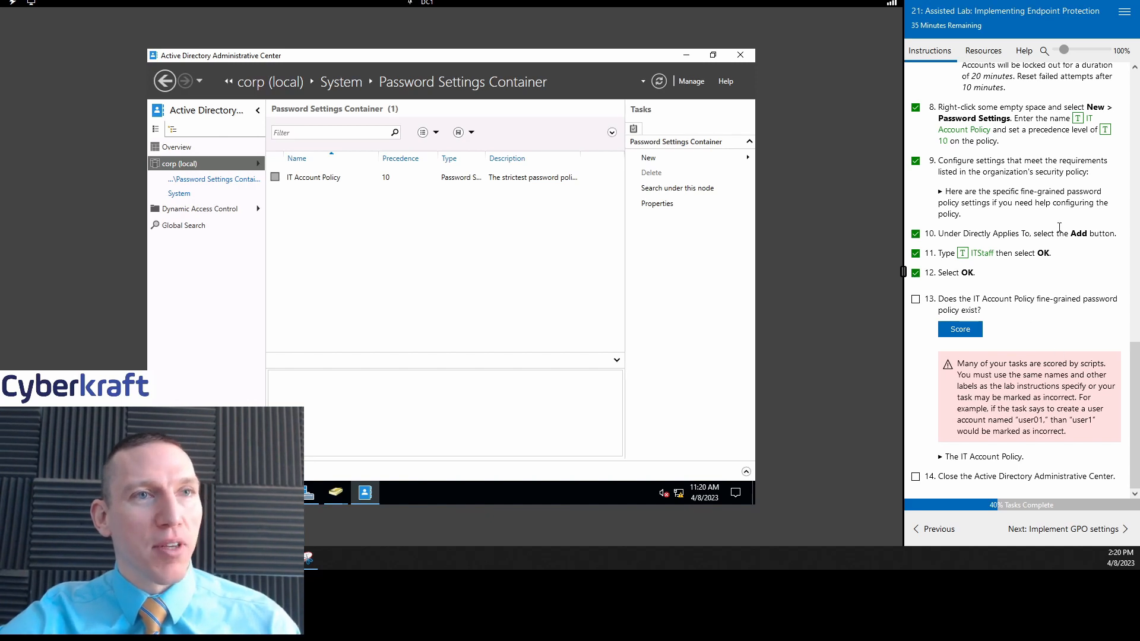
Step: Score the task 13 check for the IT Account Policy and mark tasks 13 and 14 complete
left_click(915, 300)
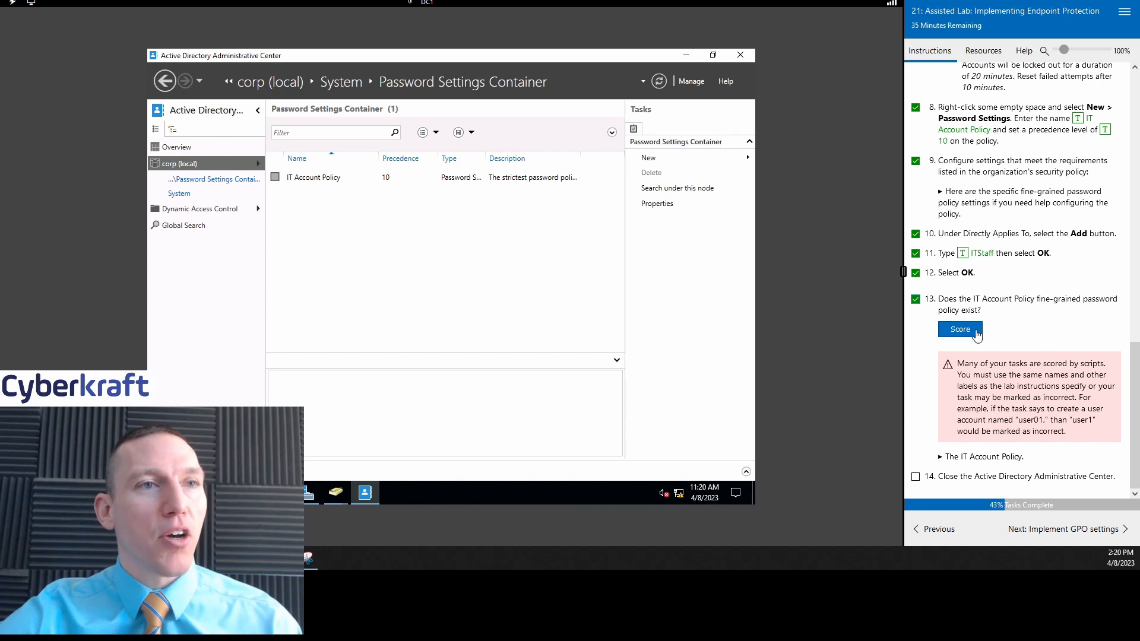
left_click(970, 330)
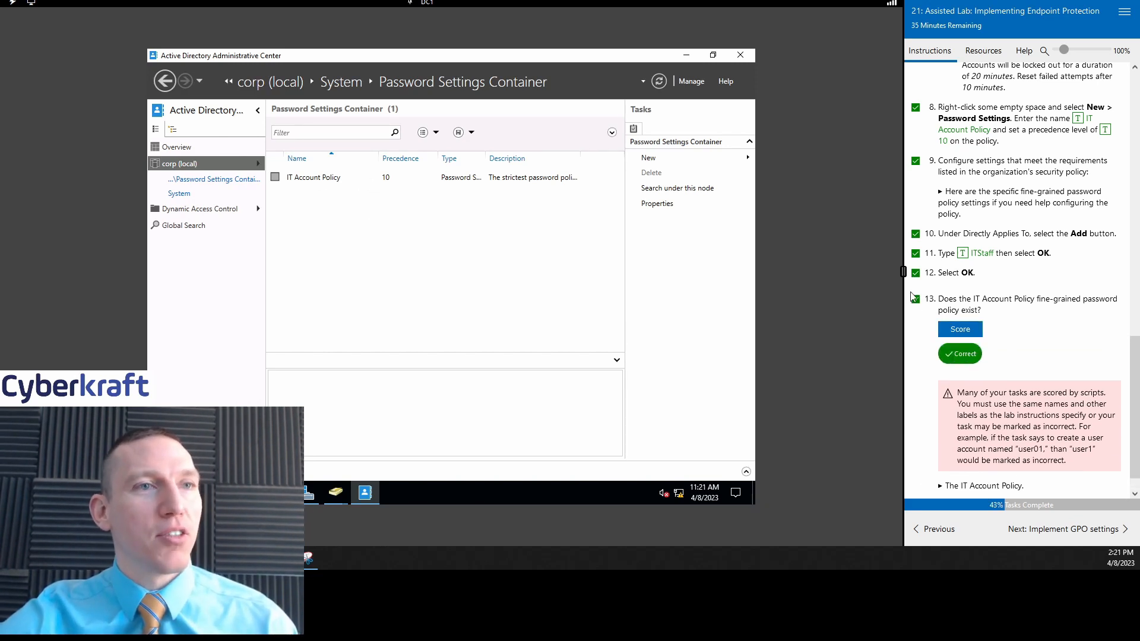
scroll(1035, 339, "down", 1)
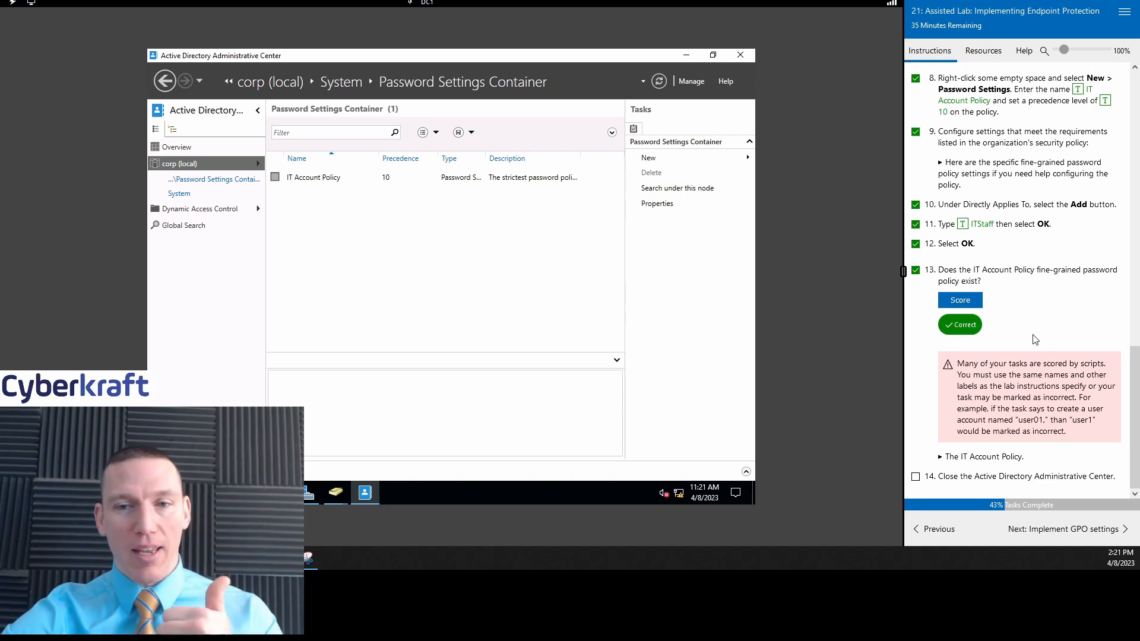
left_click(915, 477)
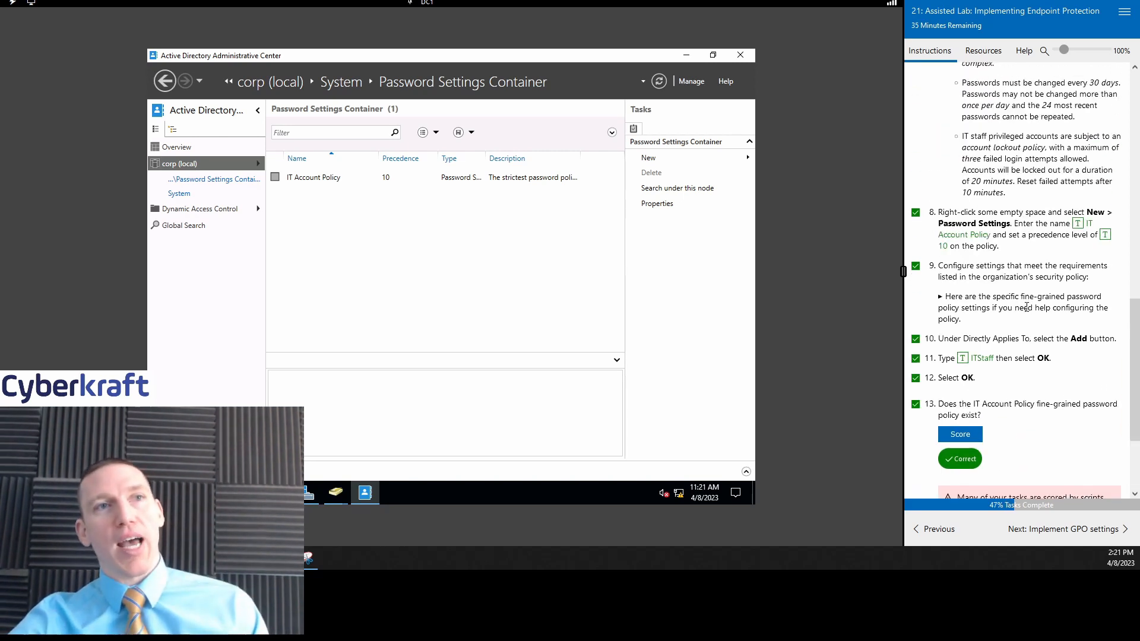
Step: Review the completed password policy tasks in the lab instructions and move on to the Implement GPO settings section
scroll(1026, 307, "up", 6)
scroll(1027, 307, "up", 4)
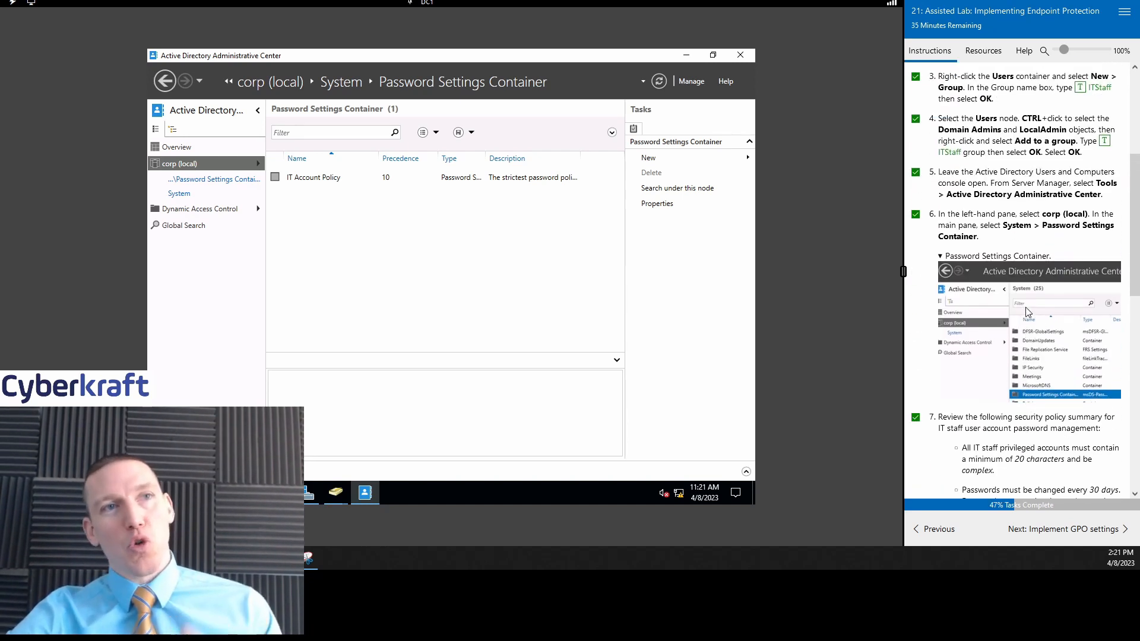
scroll(1026, 309, "down", 9)
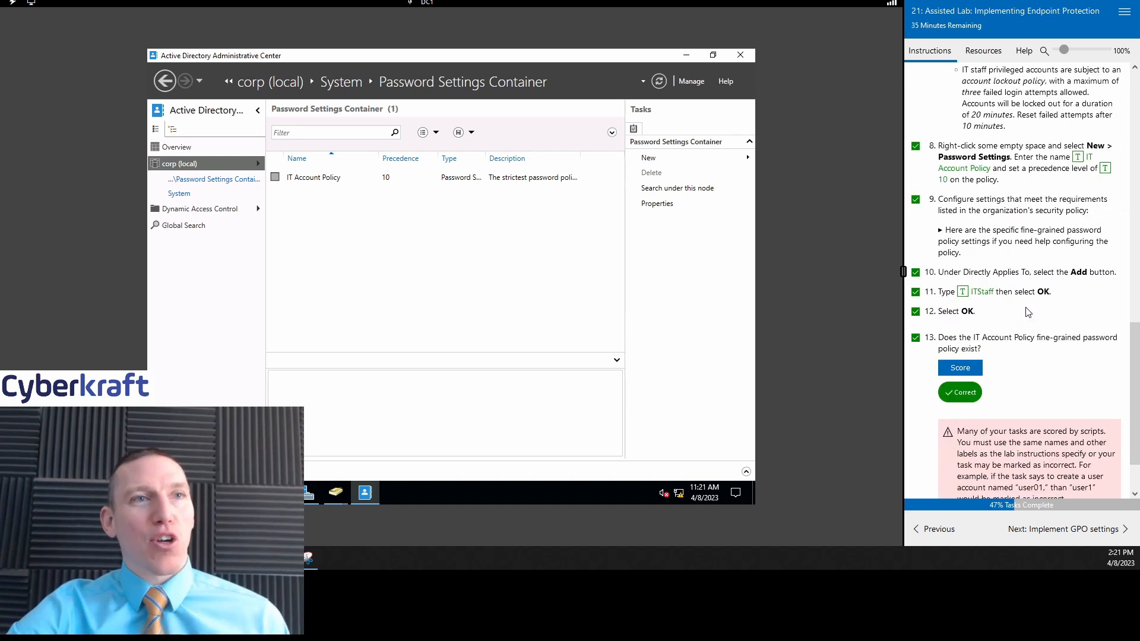
scroll(1026, 309, "up", 6)
scroll(1026, 308, "down", 2)
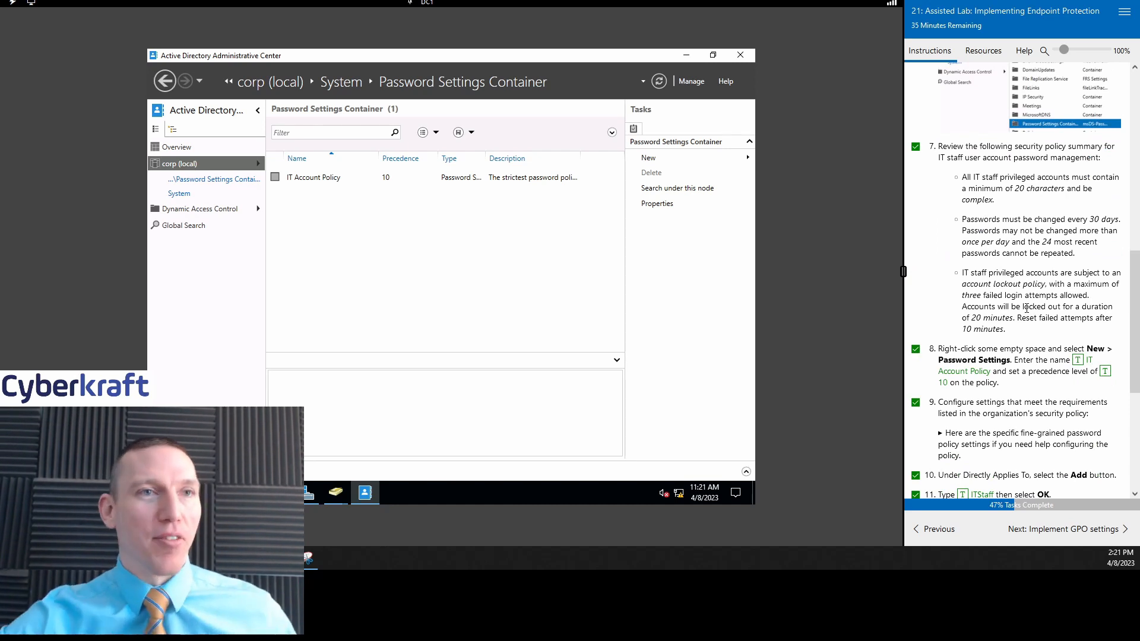
scroll(1026, 308, "down", 4)
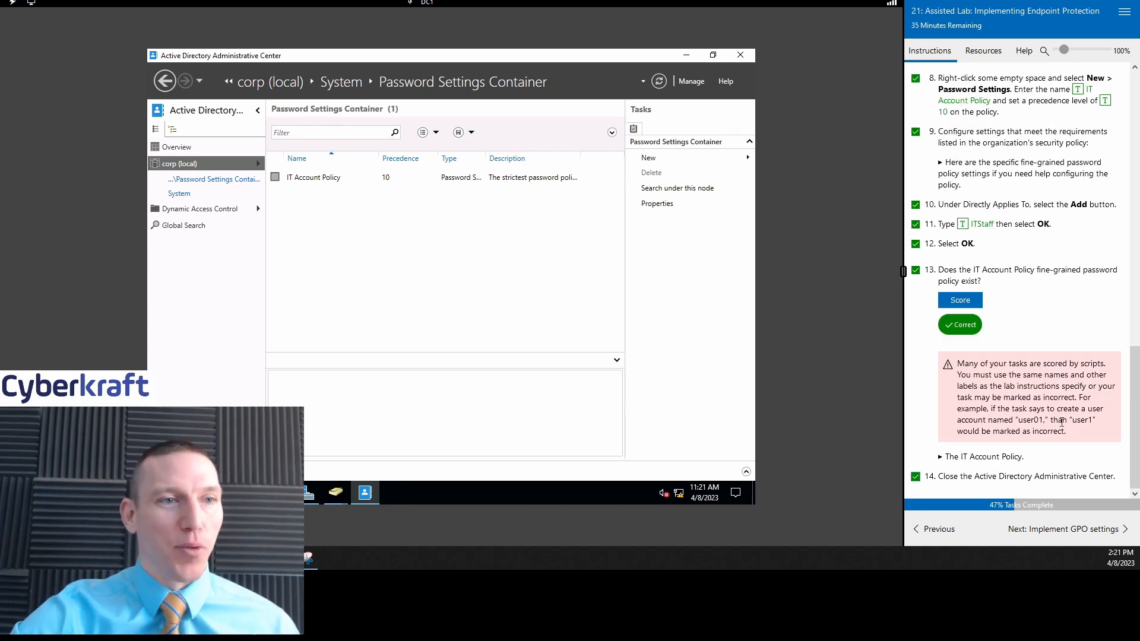
left_click(1066, 538)
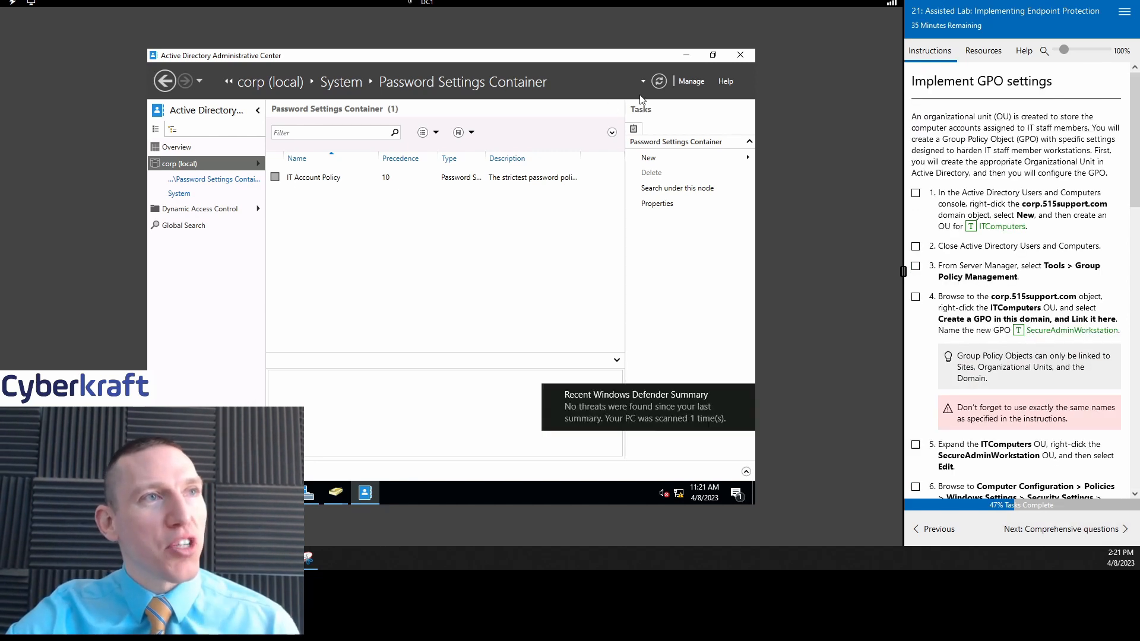
Step: Minimize Active Directory Administrative Center, bring up Active Directory Users and Computers, and look through the Users container
left_click(687, 56)
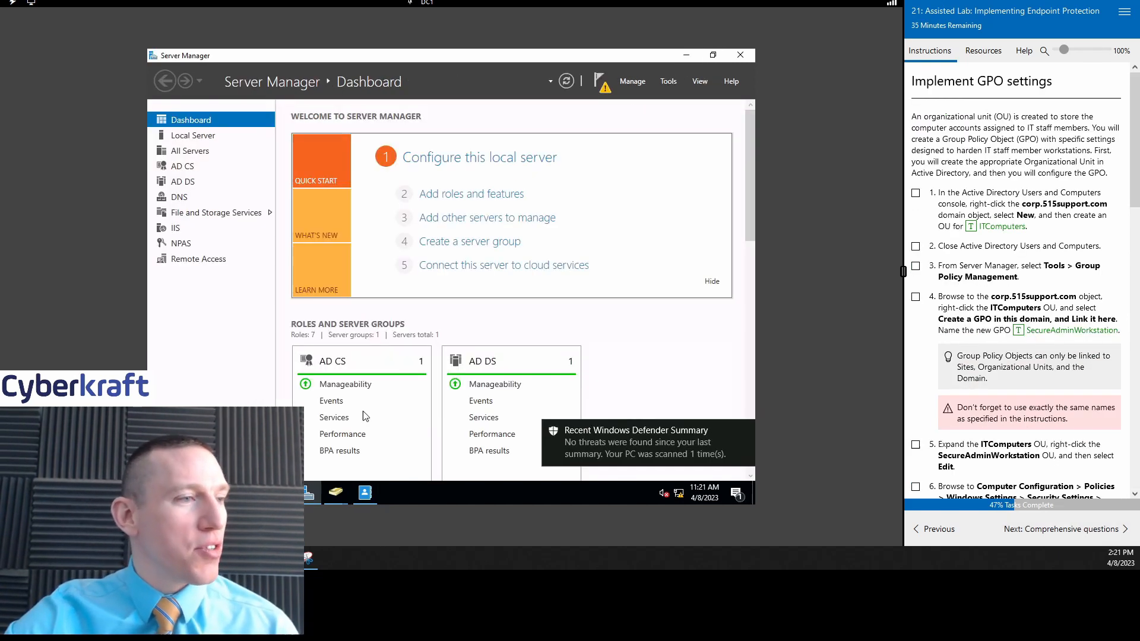
mouse_move(337, 491)
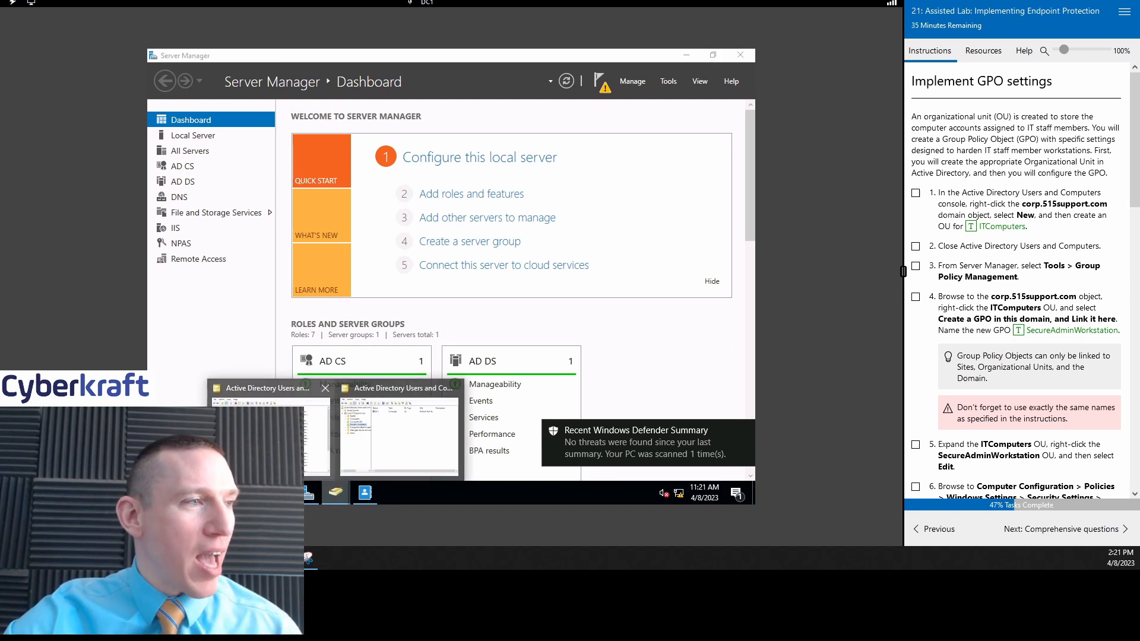
left_click(350, 463)
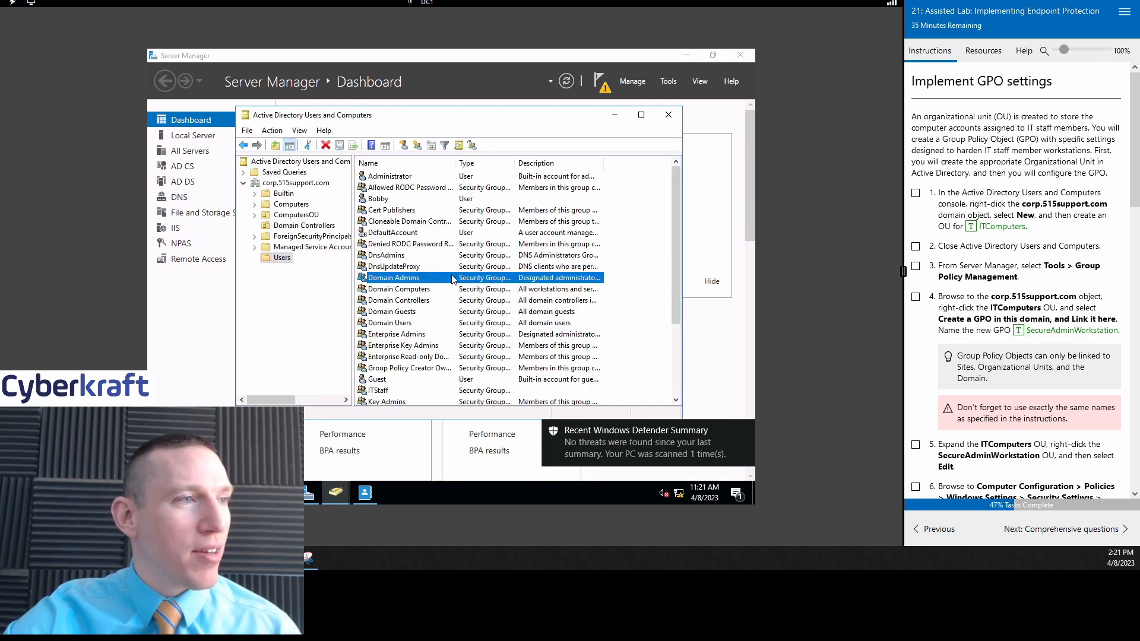
scroll(673, 294, "down", 1)
scroll(673, 294, "down", 2)
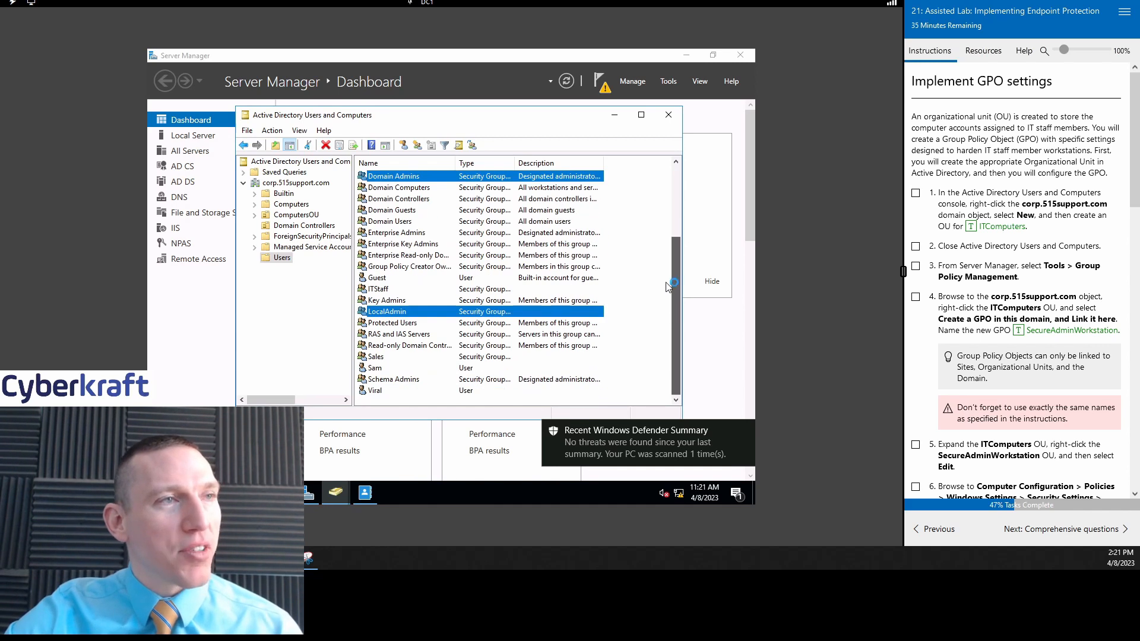
scroll(659, 250, "up", 3)
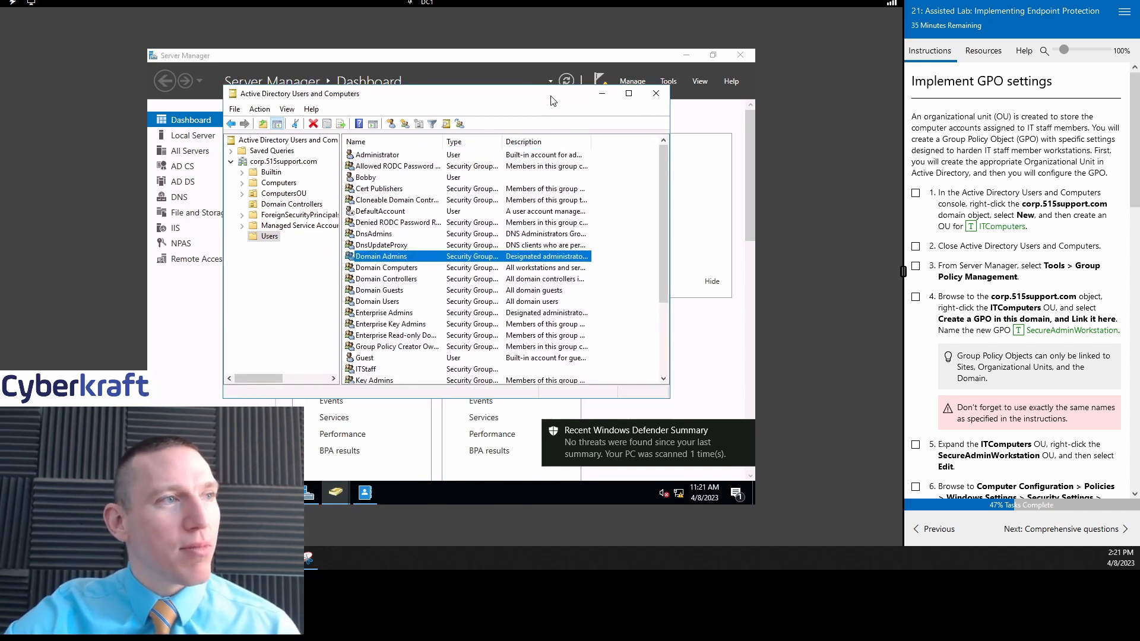
left_click_drag(564, 119, 552, 98)
scroll(661, 221, "down", 2)
scroll(659, 274, "down", 1)
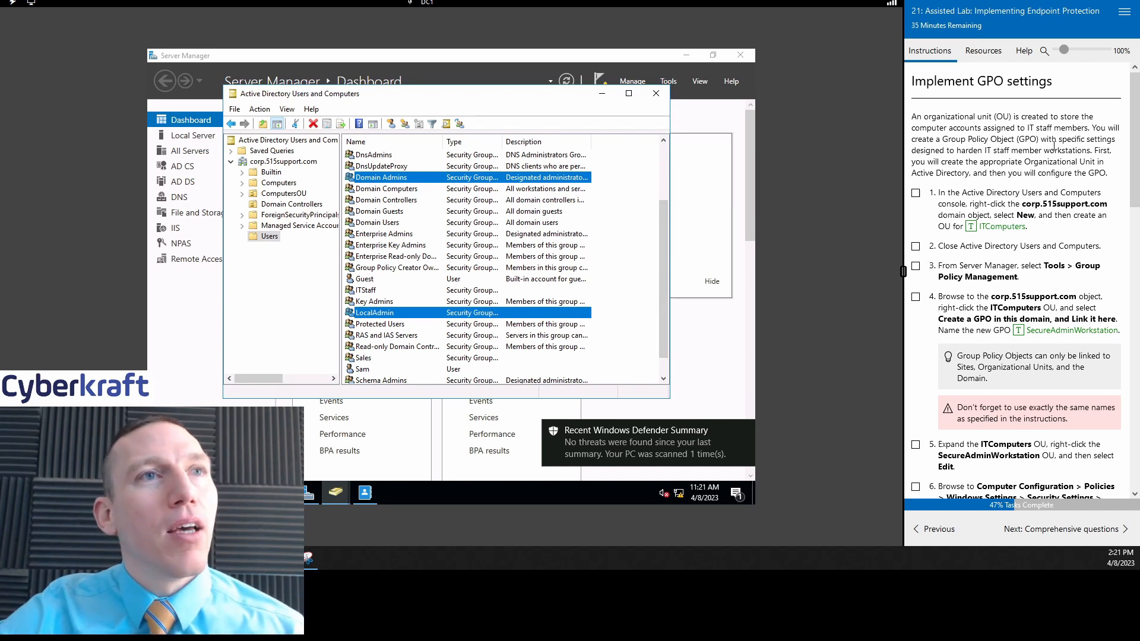
Step: Read the Implement GPO settings introduction and its first tasks on the ITComputers OU and the SecureAdminWorkstation GPO
scroll(1131, 119, "down", 1)
scroll(1131, 117, "up", 1)
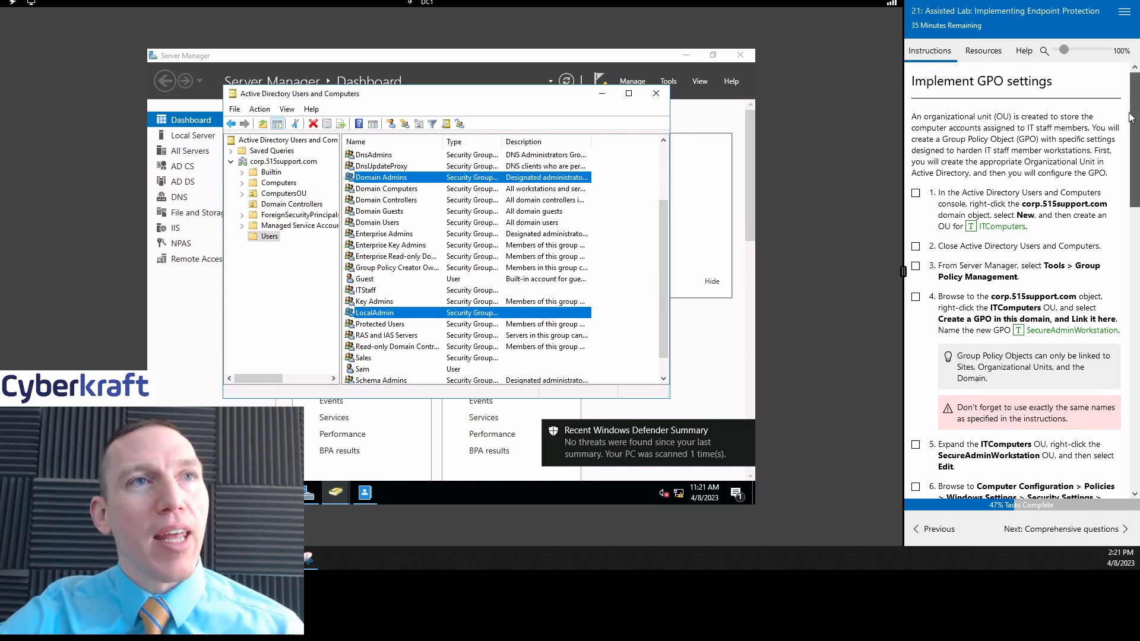
scroll(1128, 122, "down", 1)
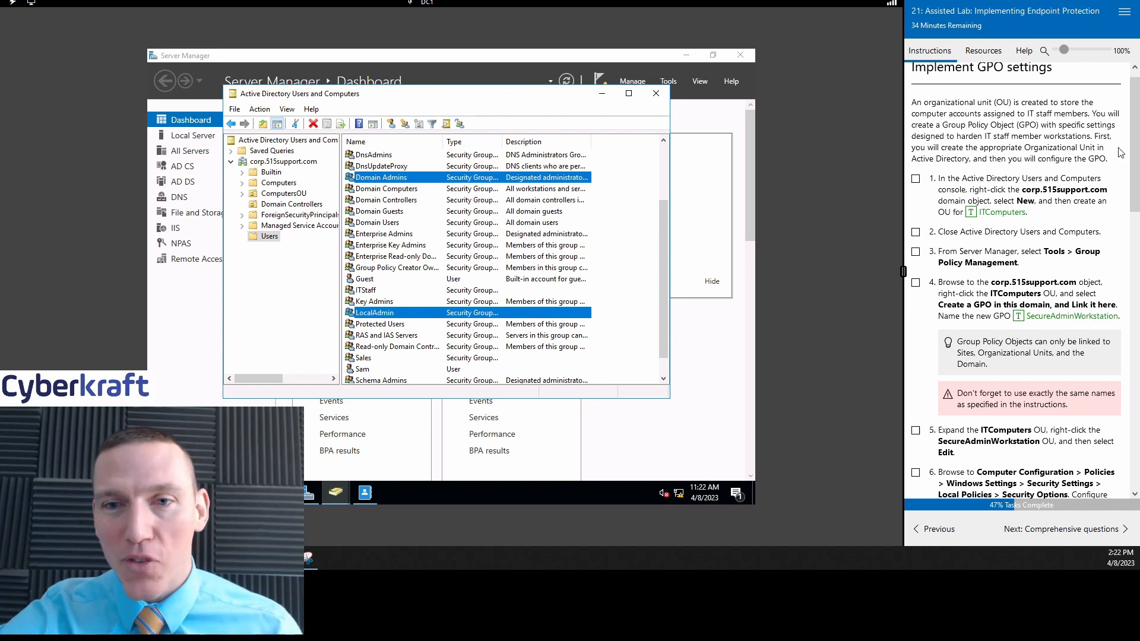
scroll(1119, 159, "down", 1)
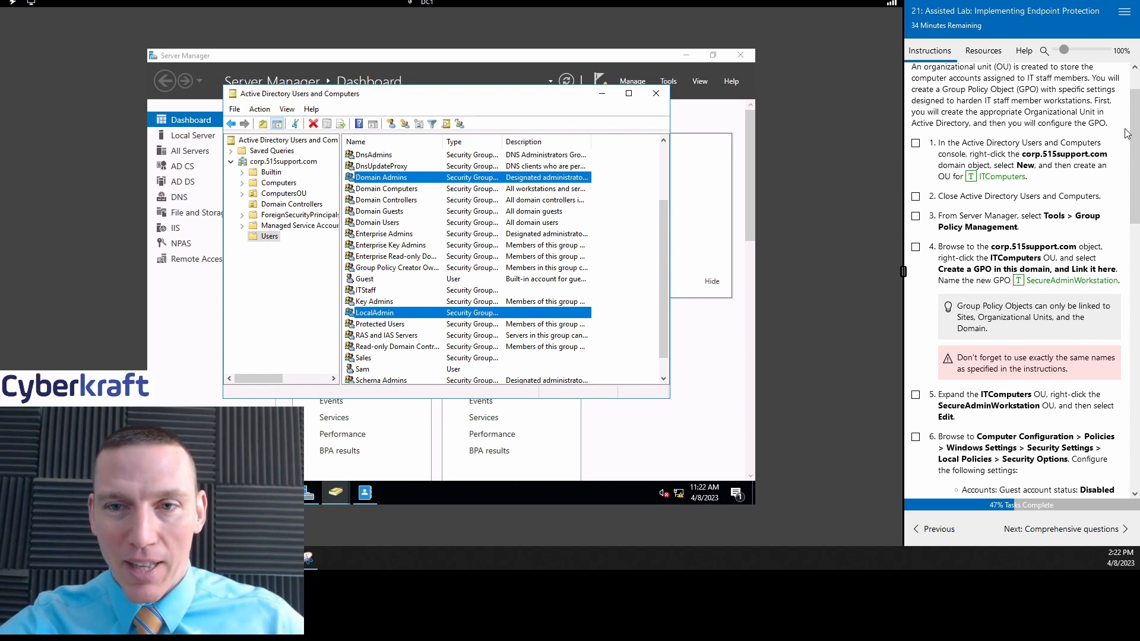
left_click_drag(1132, 132, 1132, 129)
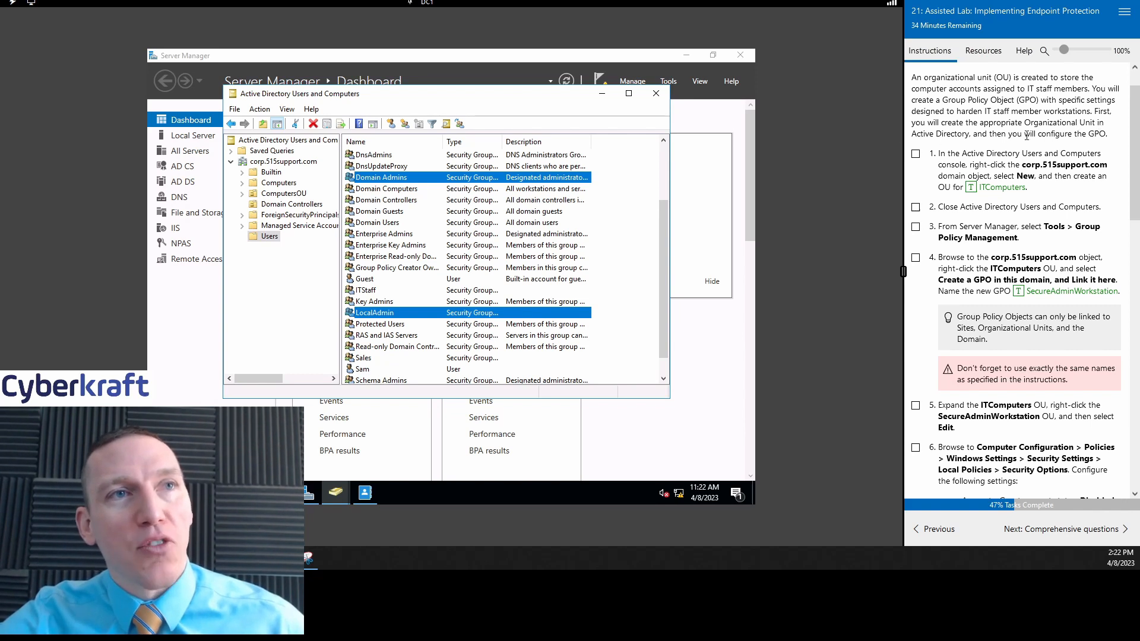
scroll(1116, 133, "down", 2)
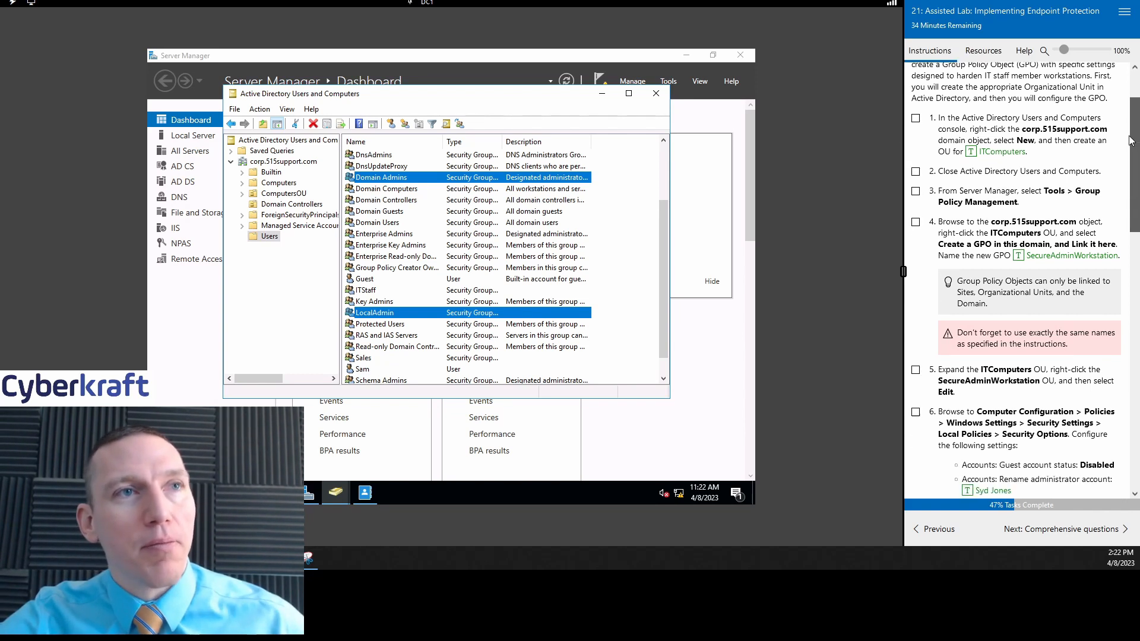
Step: Put away the Active Directory Users and Computers window and mark task 1 complete in the GPO instructions
left_click(656, 93)
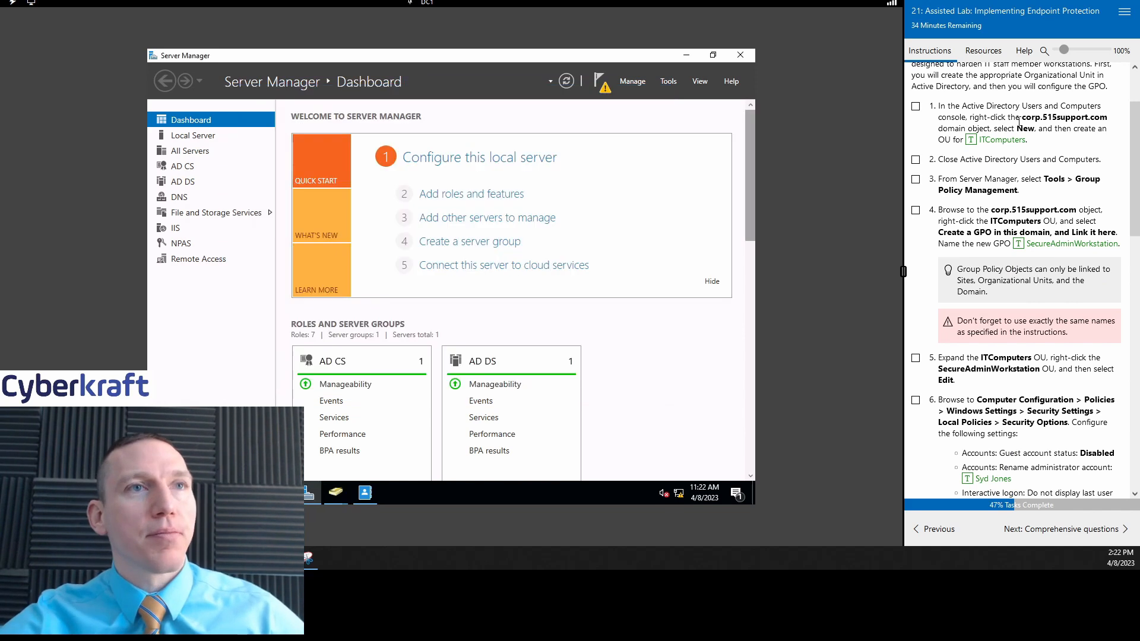
left_click(915, 108)
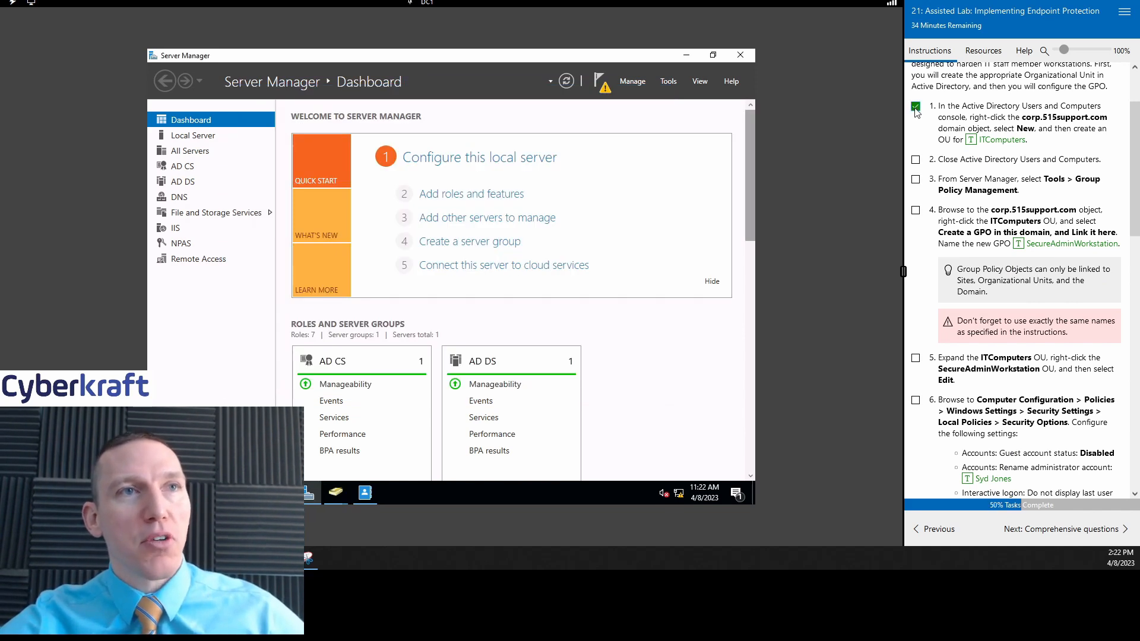
scroll(1053, 146, "up", 2)
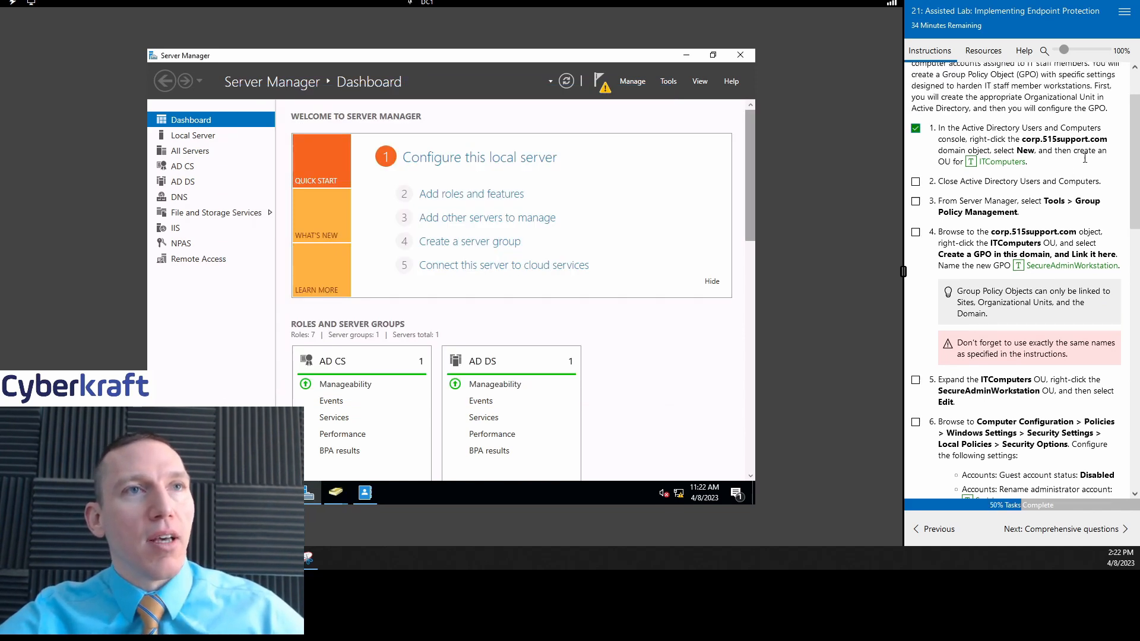
Step: Bring the Active Directory Users and Computers console back up over Server Manager
left_click(668, 82)
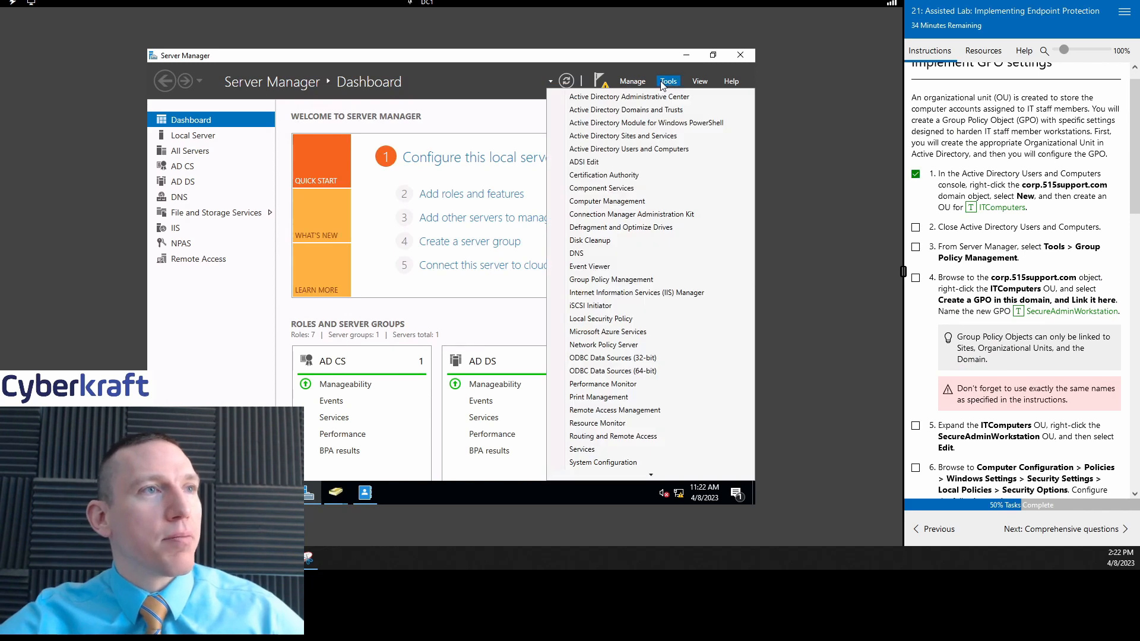
left_click(665, 153)
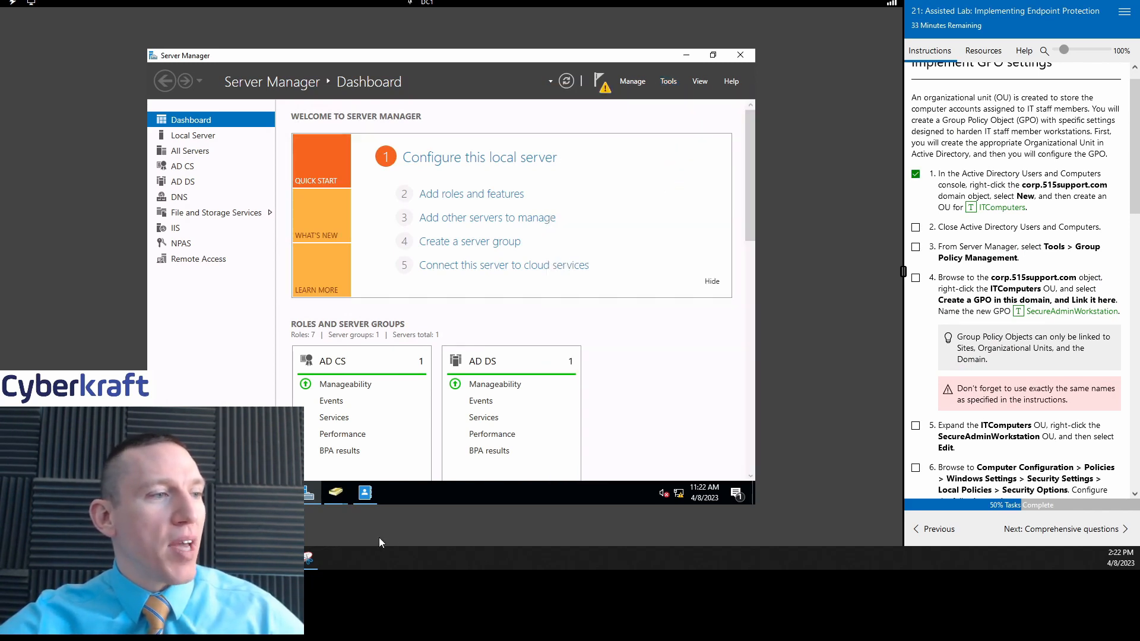
left_click(332, 495)
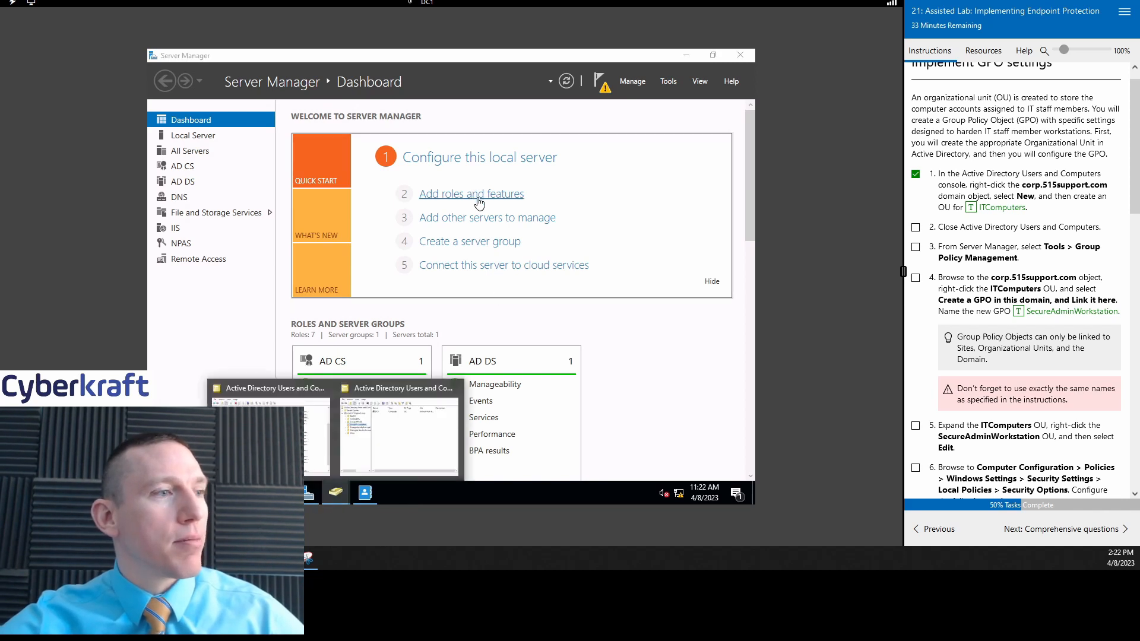
left_click(325, 419)
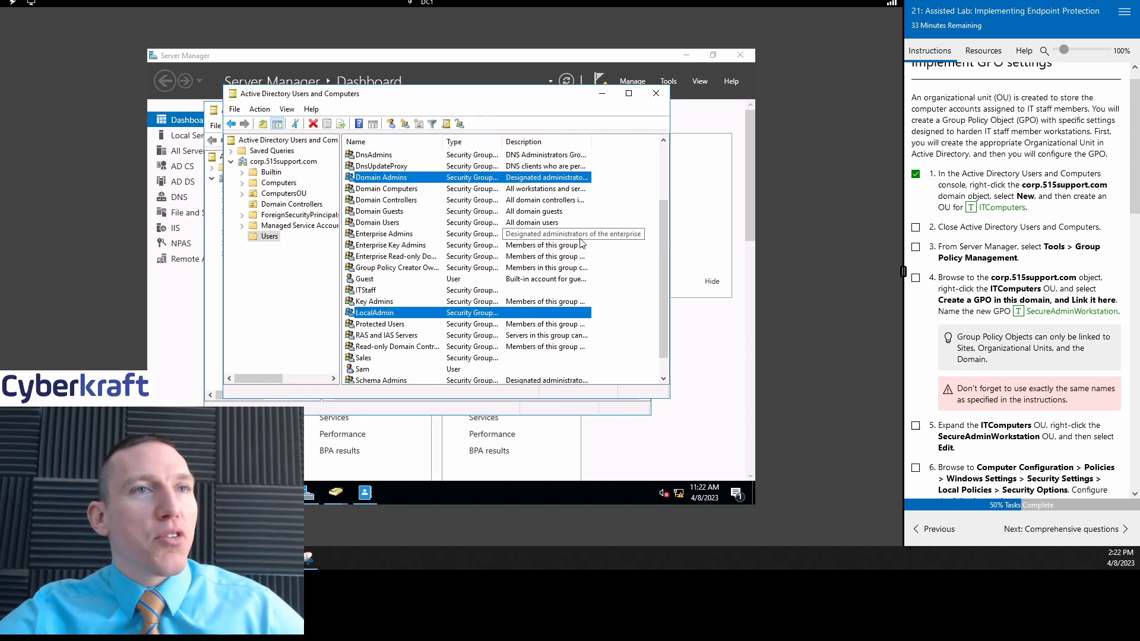
scroll(1048, 171, "down", 2)
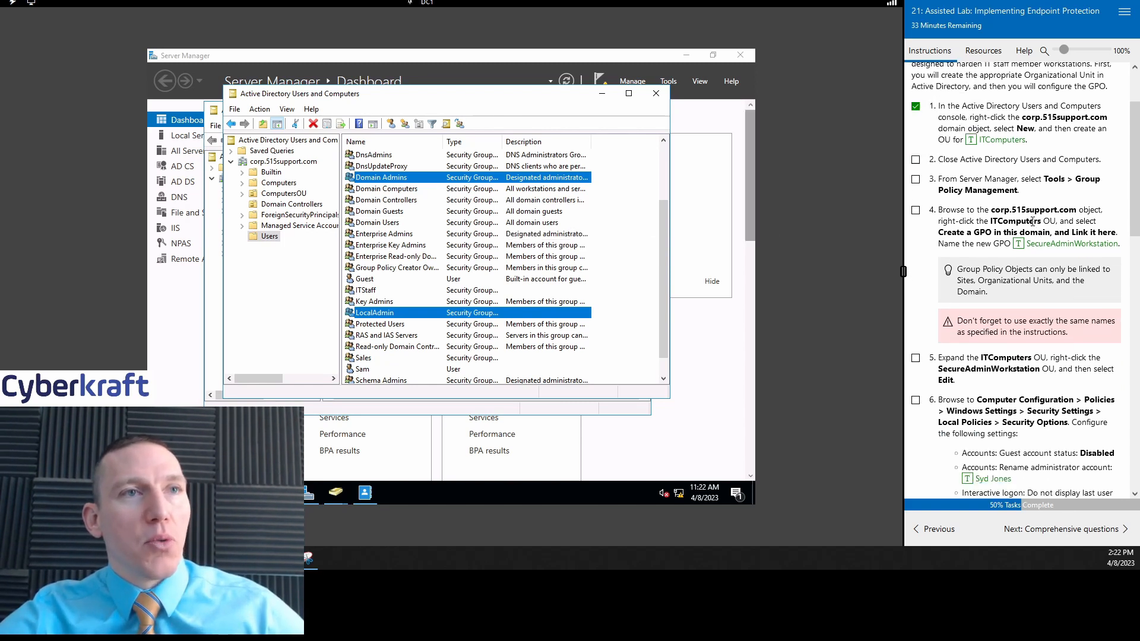
left_click(915, 159)
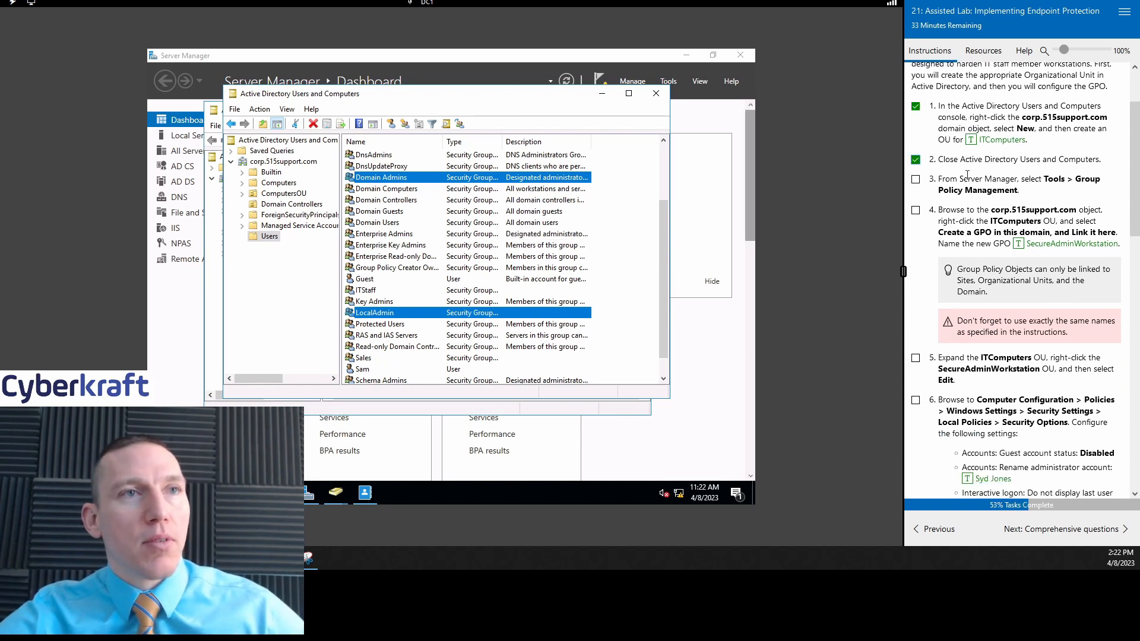
left_click(915, 161)
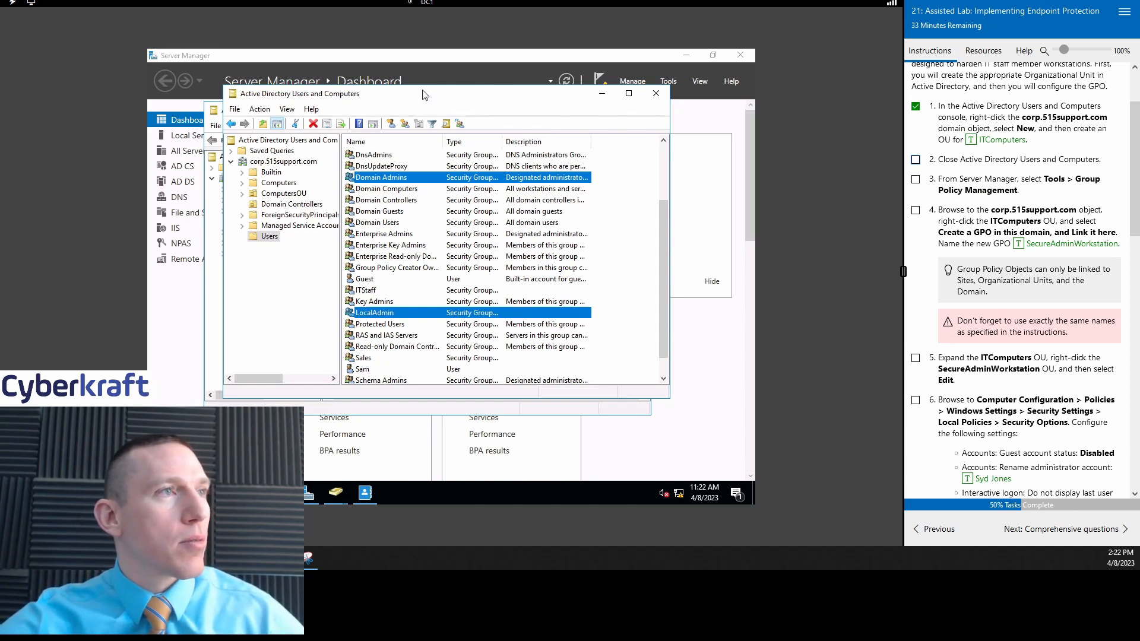
Step: Browse the corp.515support.com domain object and its Users, ComputersOU, Computers, Builtin and Managed Service Accounts containers
left_click_drag(422, 97, 442, 96)
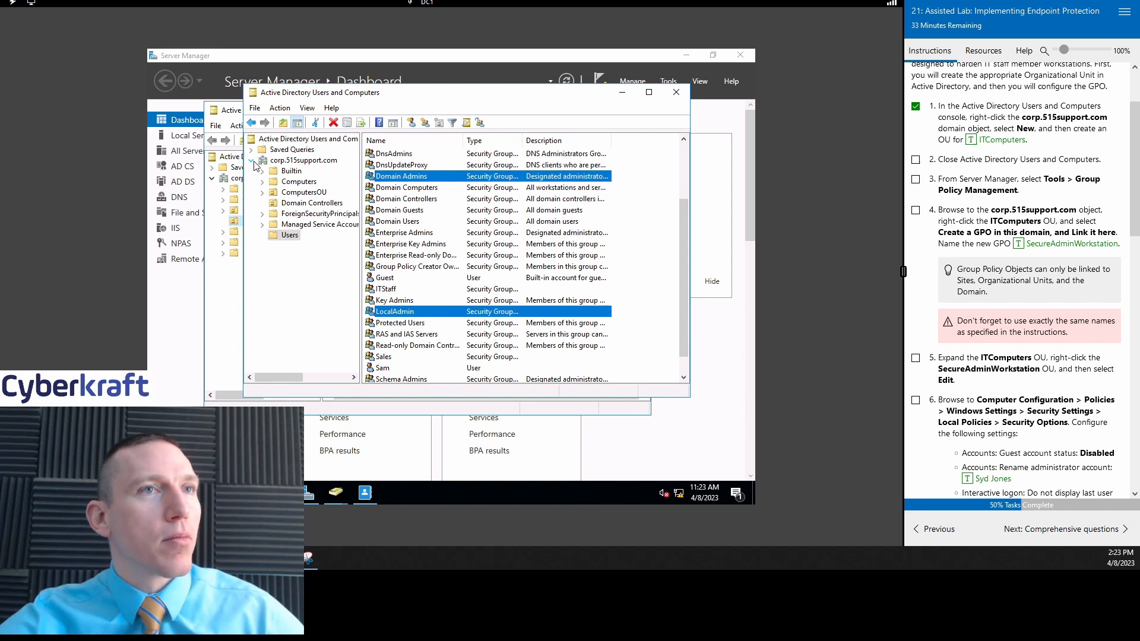
left_click(292, 163)
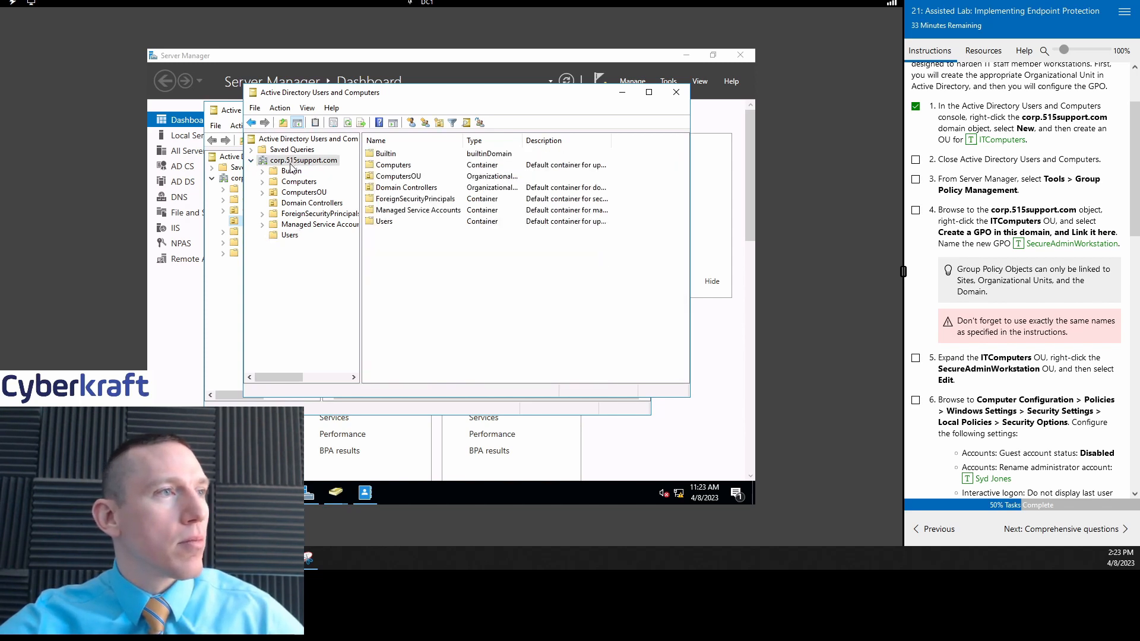
left_click(289, 236)
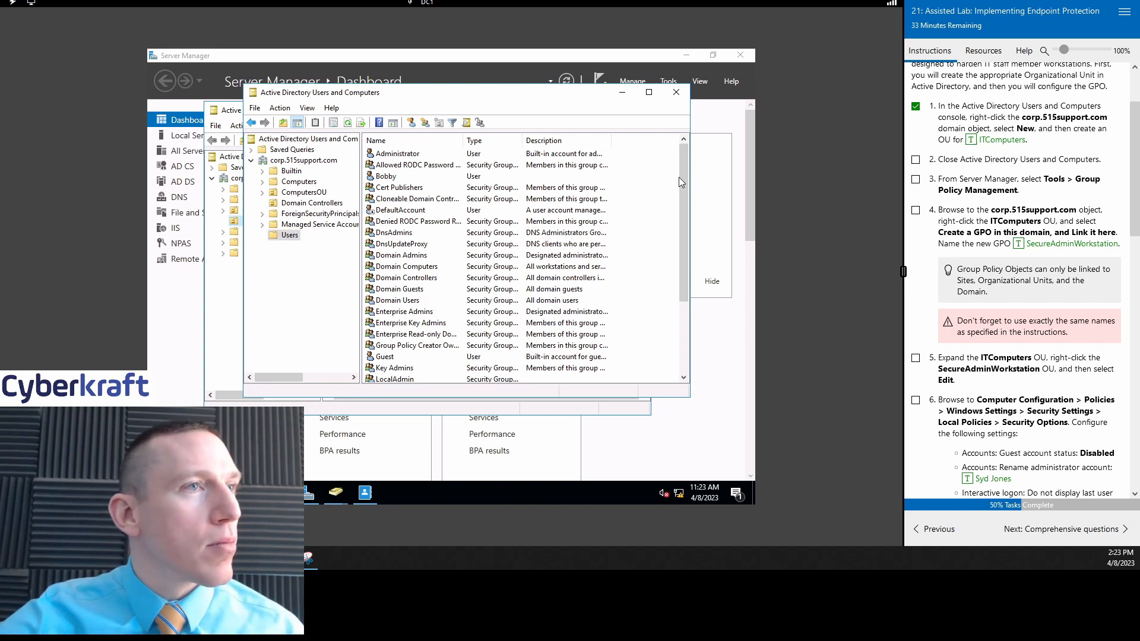
left_click_drag(683, 181, 683, 211)
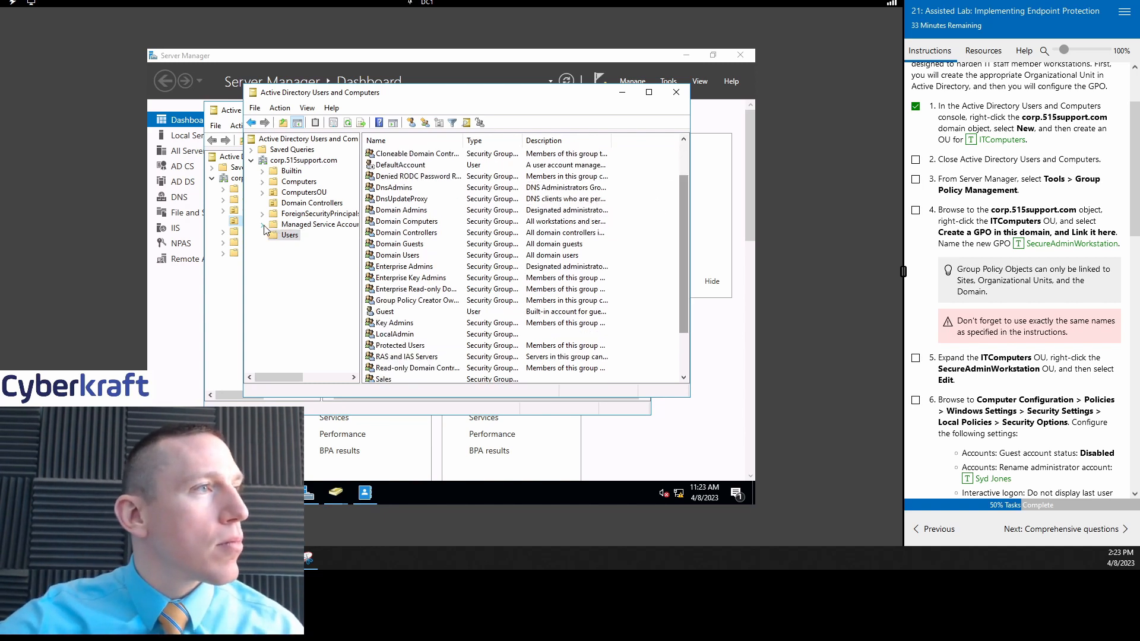
left_click(266, 194)
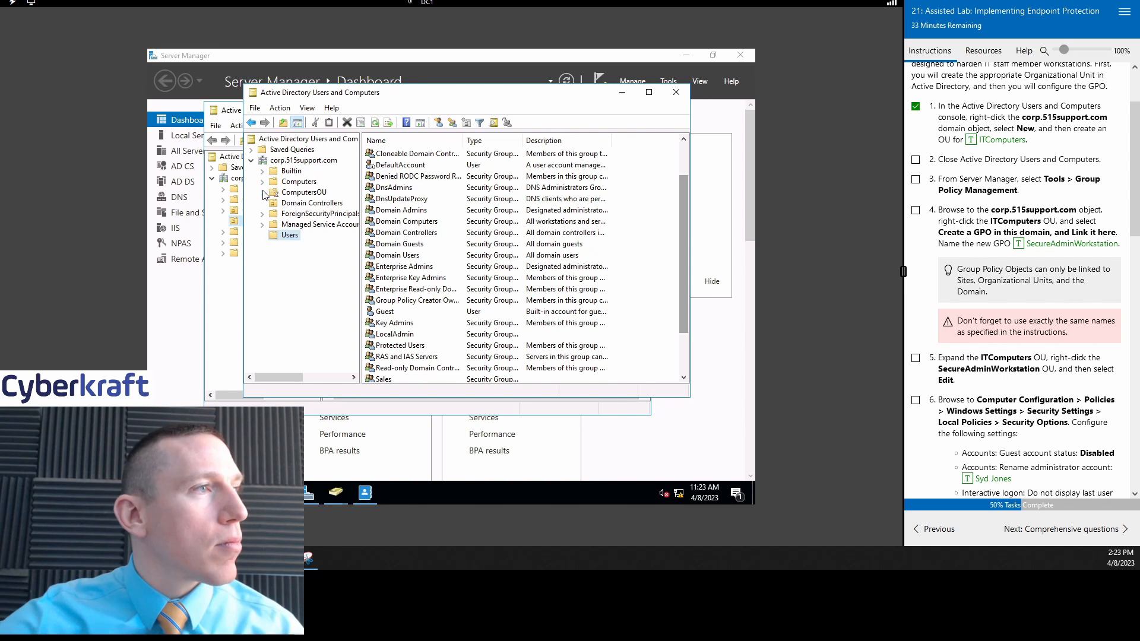
left_click(295, 198)
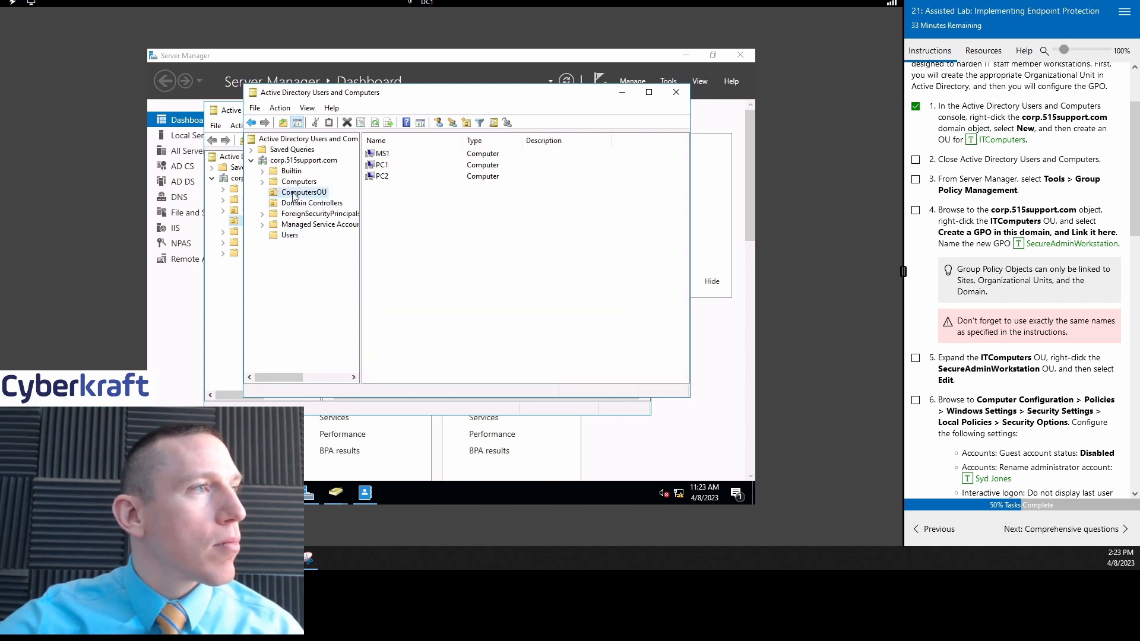
left_click(294, 182)
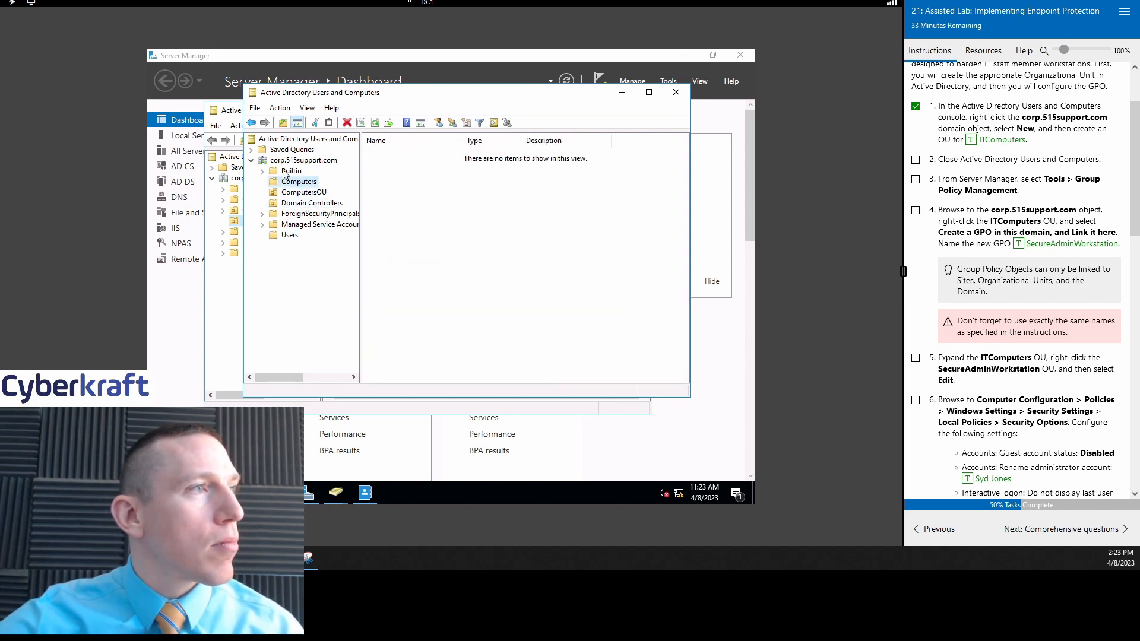
left_click(284, 172)
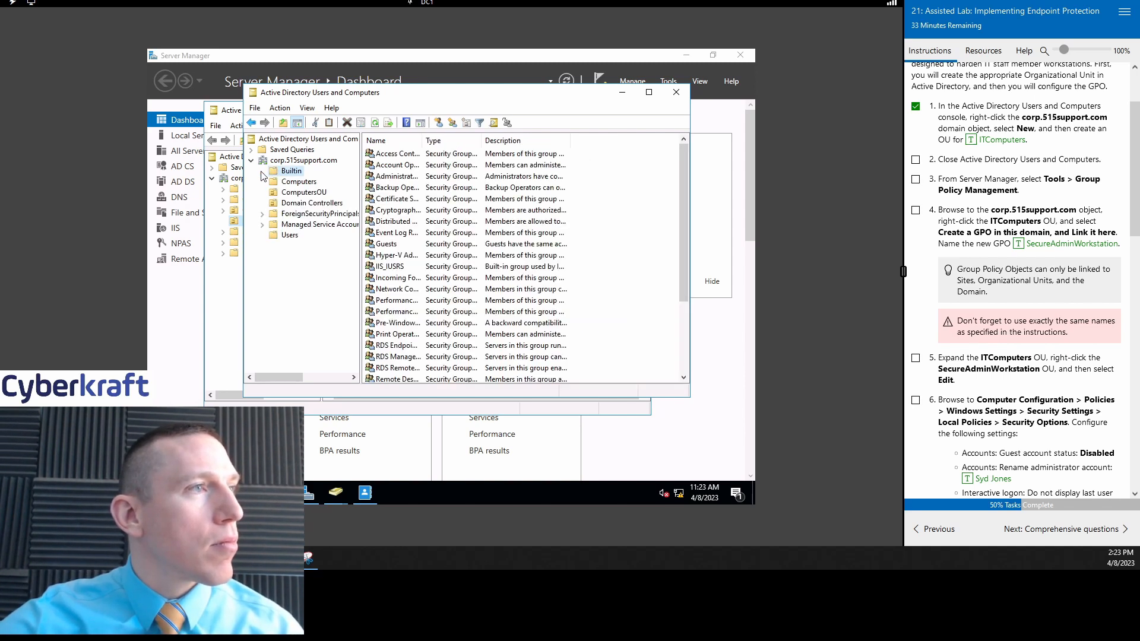
left_click(286, 225)
left_click(290, 235)
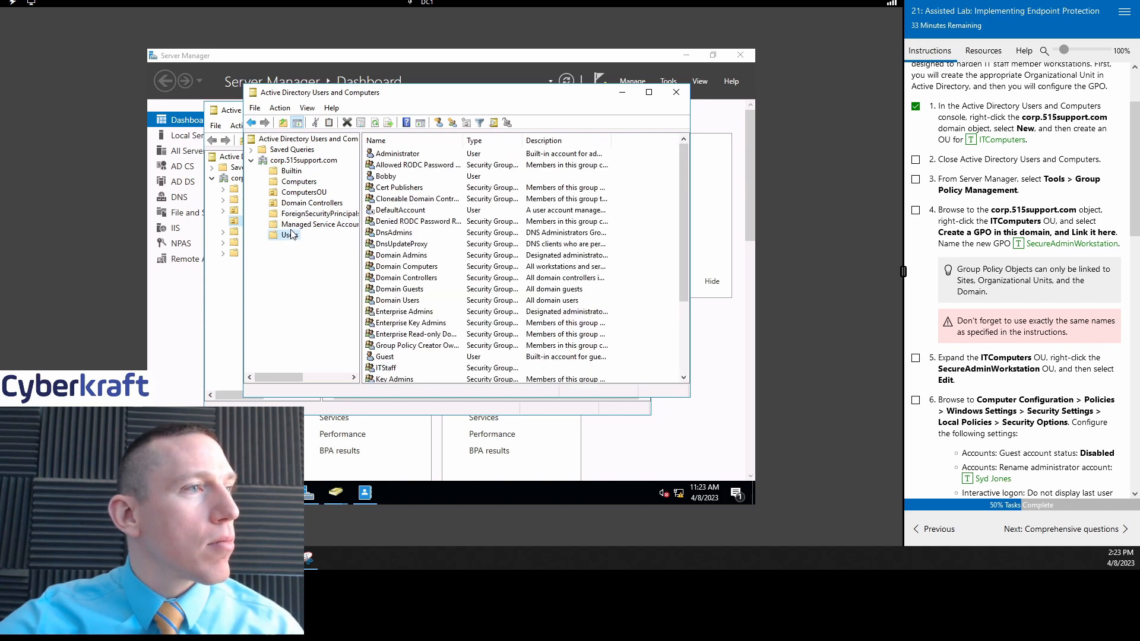
Step: Create an organizational unit named ITComputers under the corp.515support.com domain and mark task 2 complete in the lab instructions
left_click(291, 162)
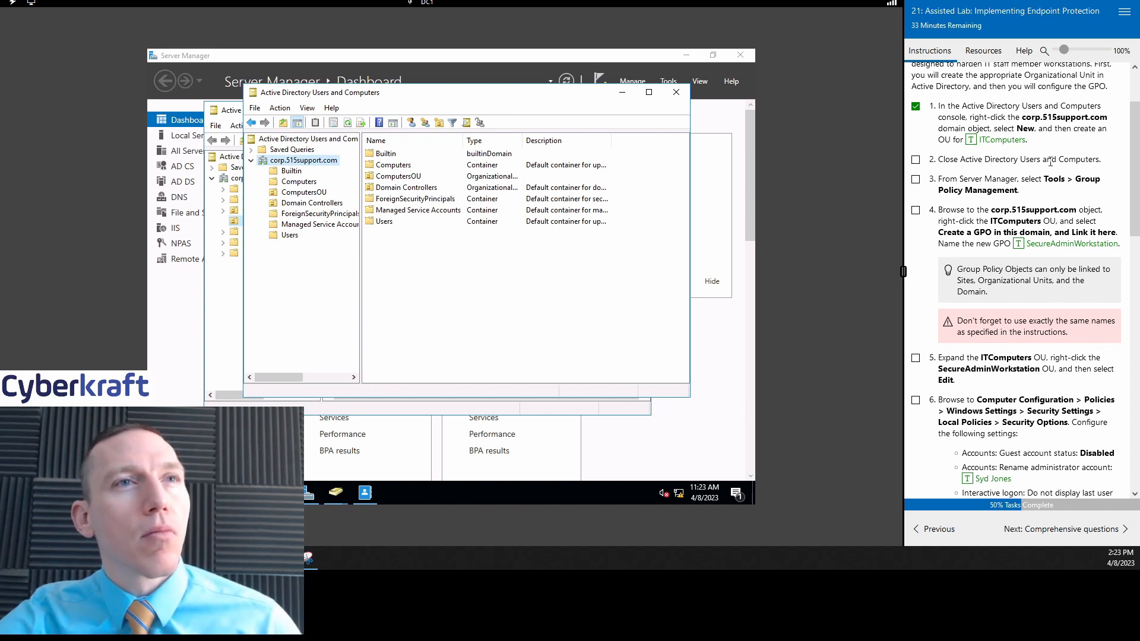
right_click(298, 162)
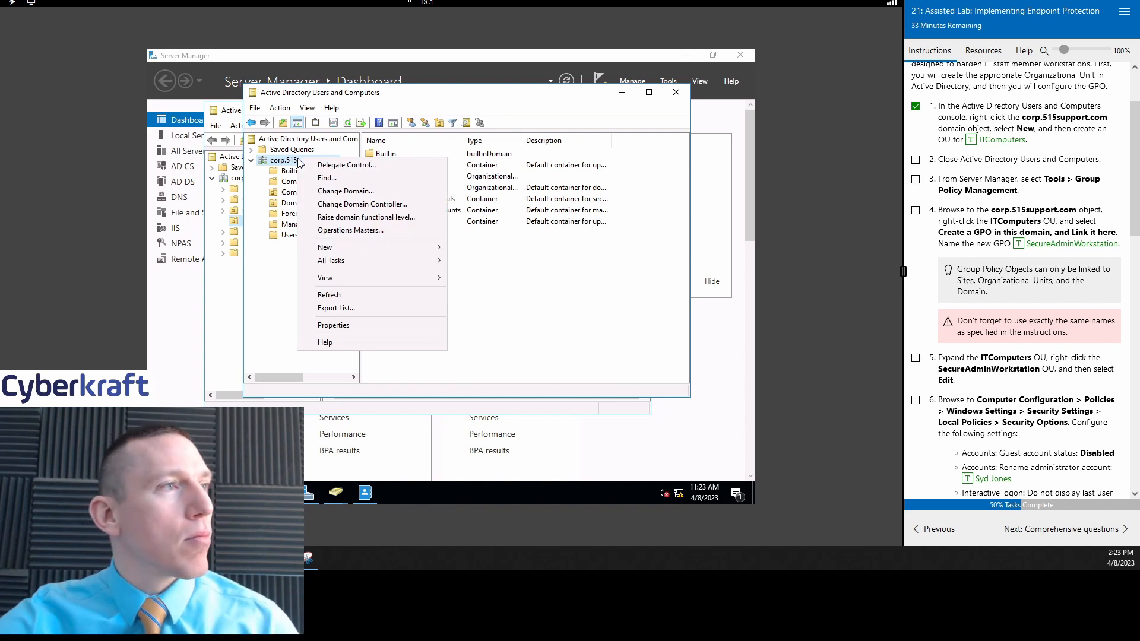
left_click(290, 165)
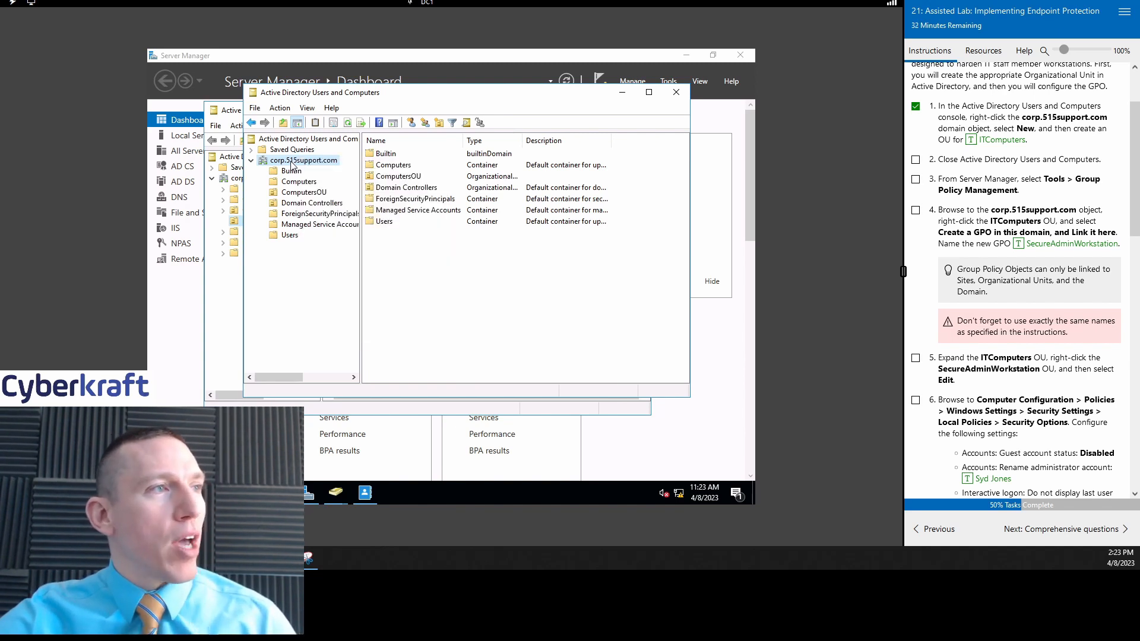
right_click(291, 165)
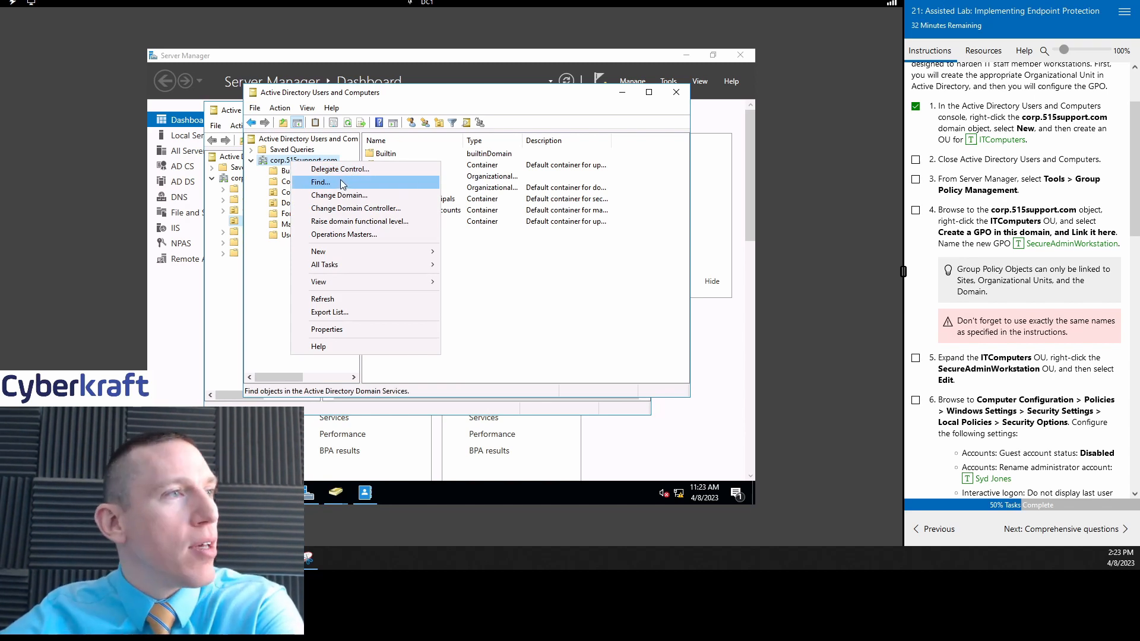
mouse_move(347, 252)
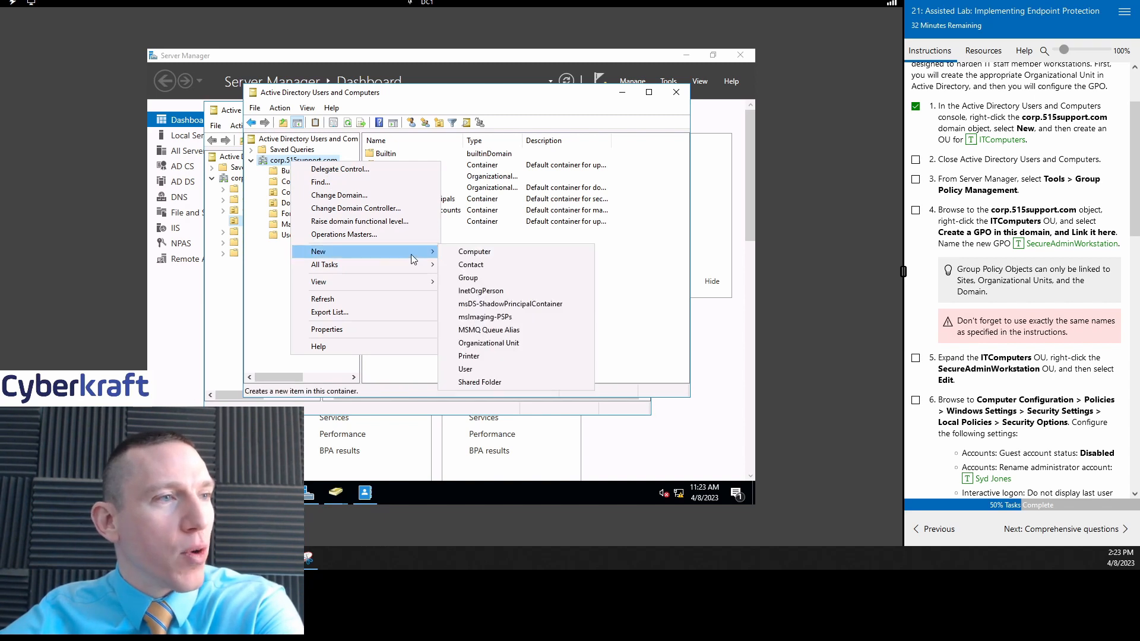
left_click(497, 343)
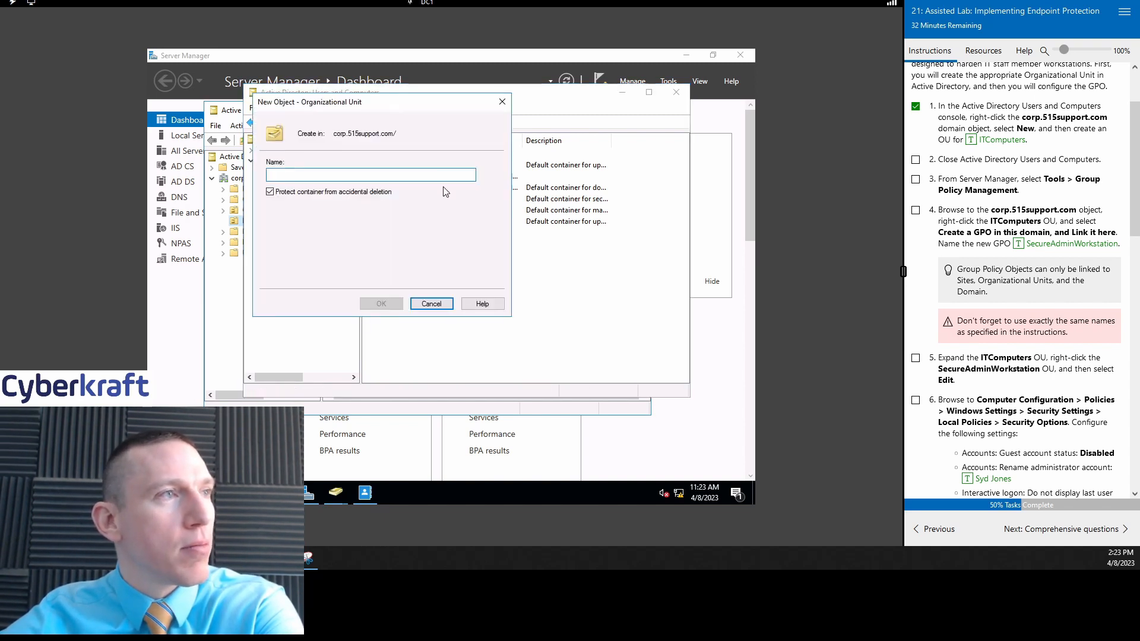
left_click(1007, 140)
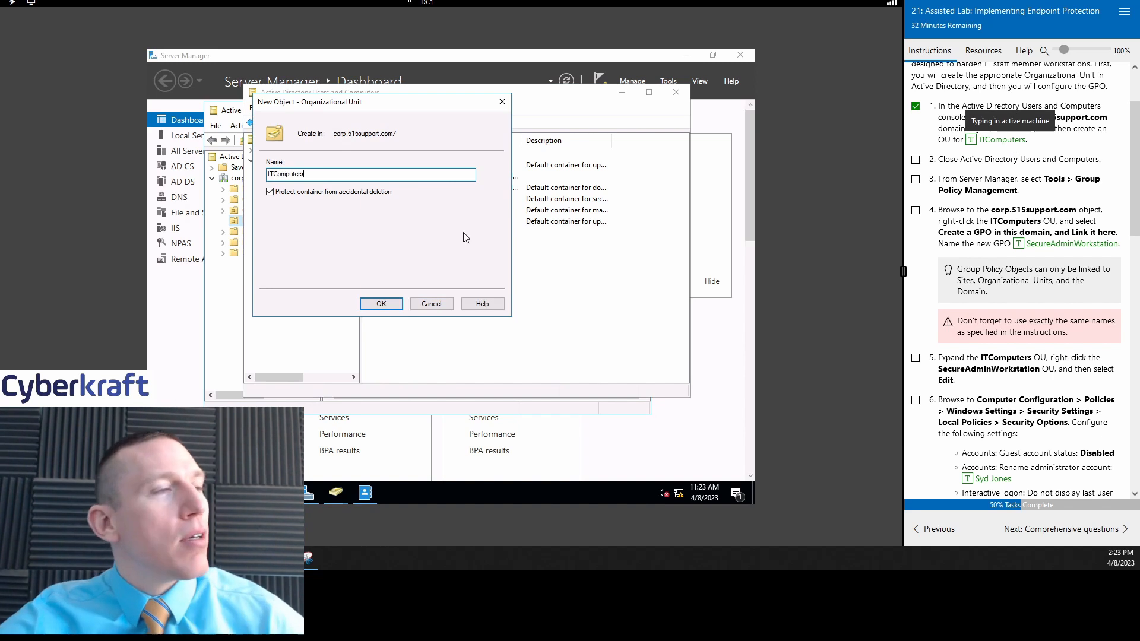
left_click(915, 159)
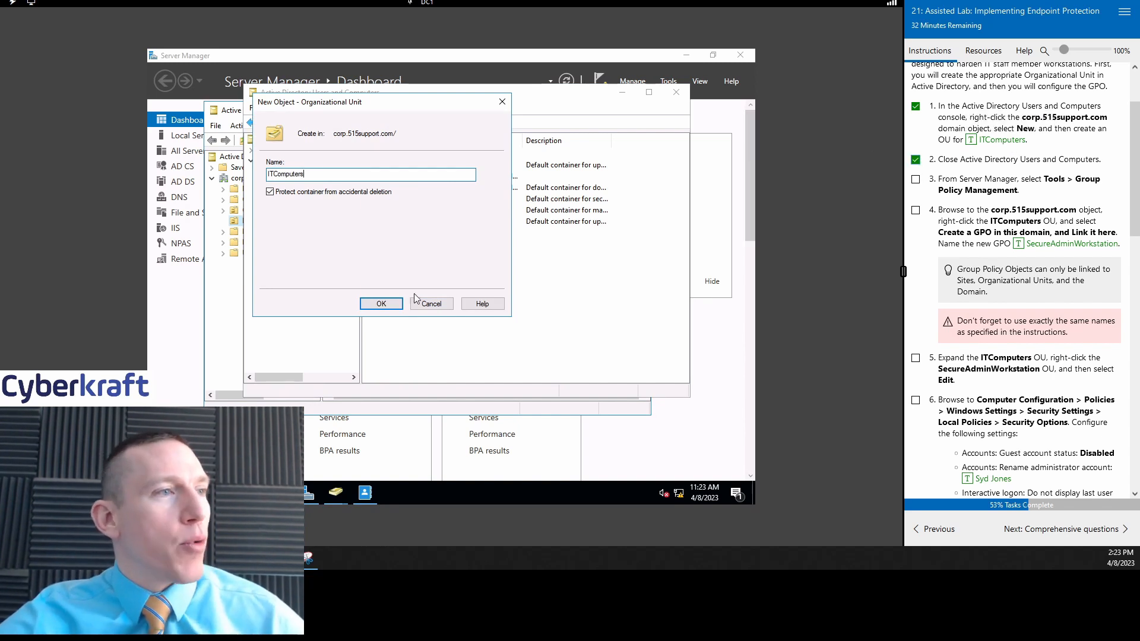
left_click(381, 303)
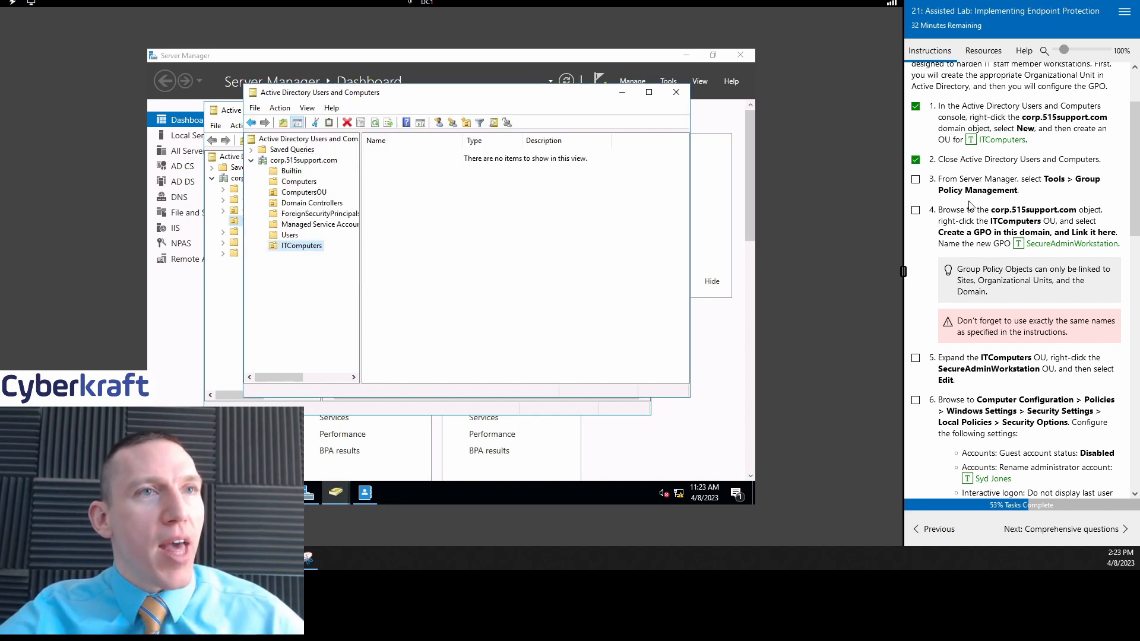
Step: Close both Active Directory Users and Computers windows
left_click(675, 92)
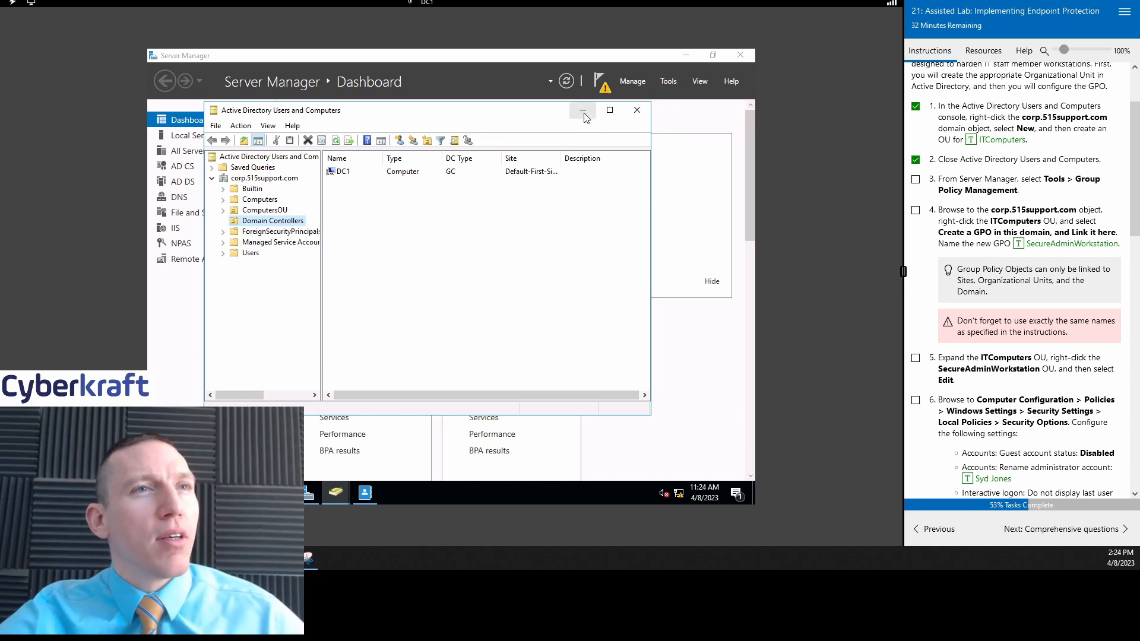
left_click(637, 109)
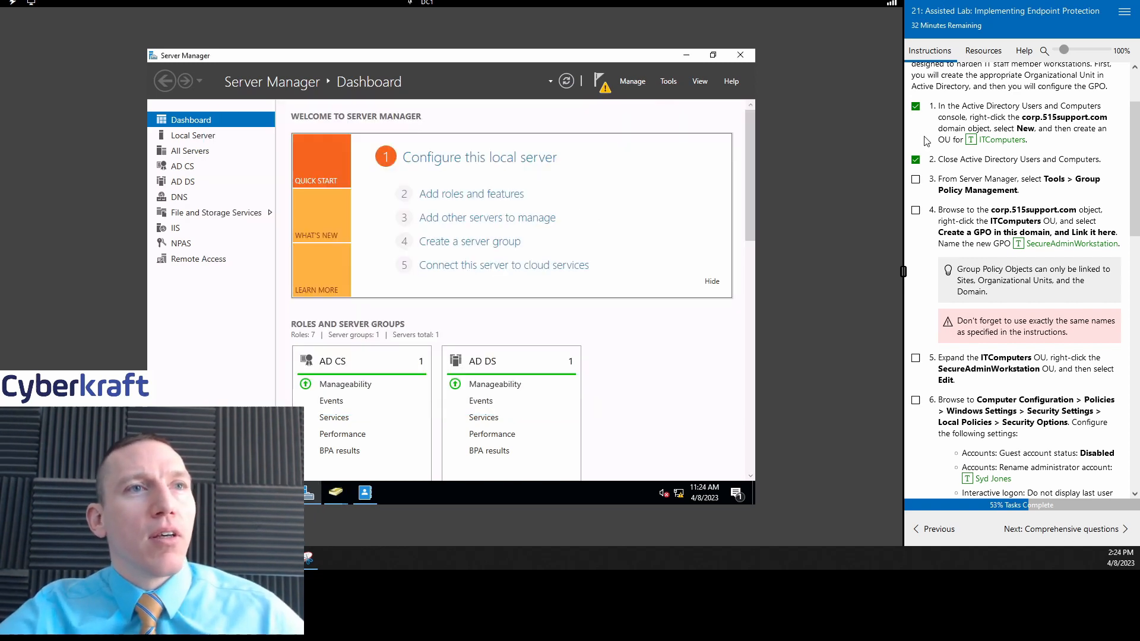
Step: Launch Group Policy Management from Server Manager, mark task 3 complete, and bring the console to the front
left_click(667, 82)
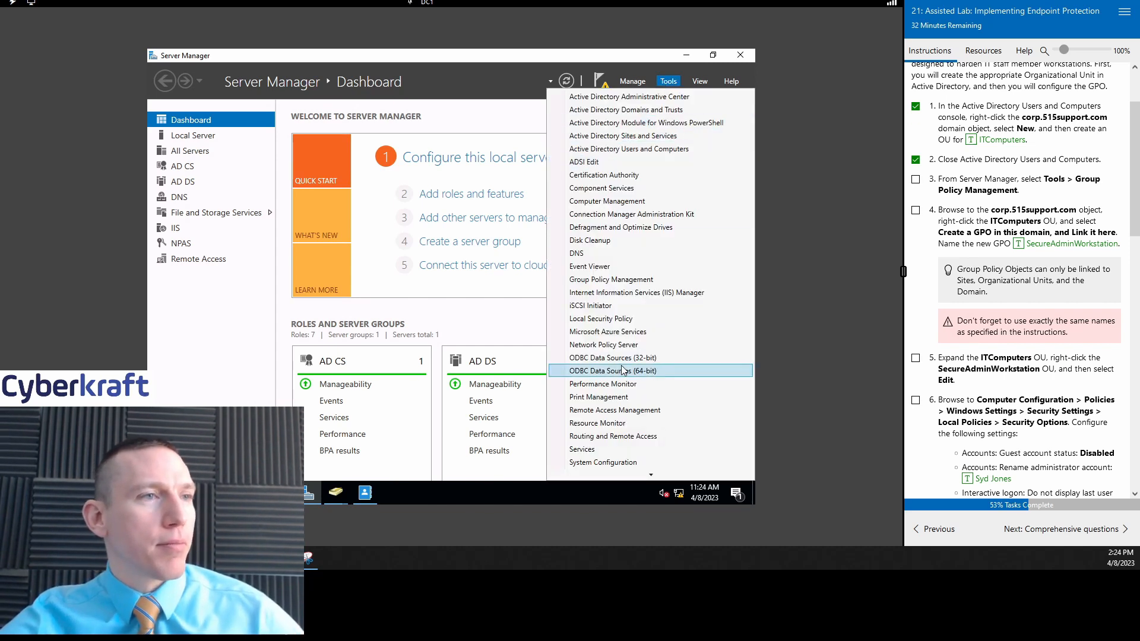
left_click(611, 279)
left_click(915, 180)
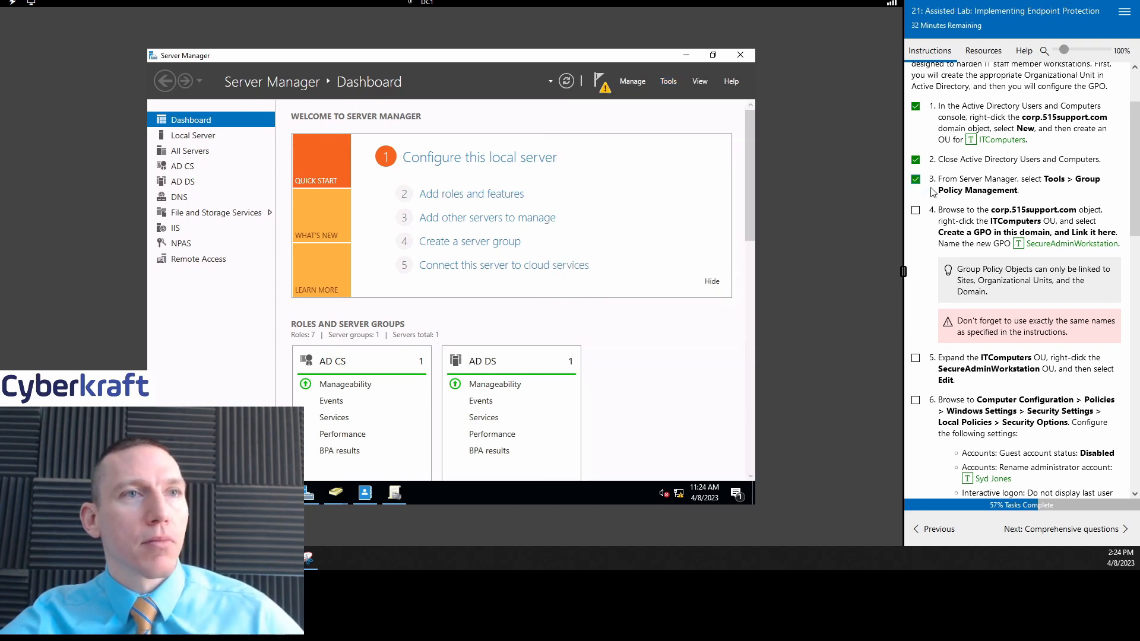
scroll(1072, 234, "down", 1)
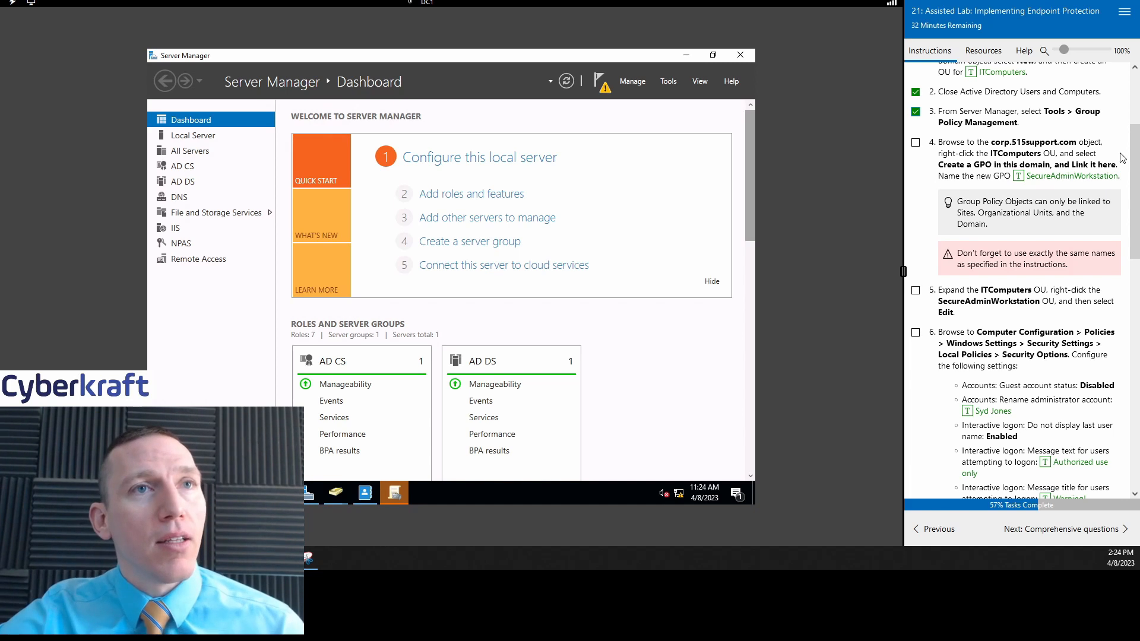
scroll(1121, 157, "down", 1)
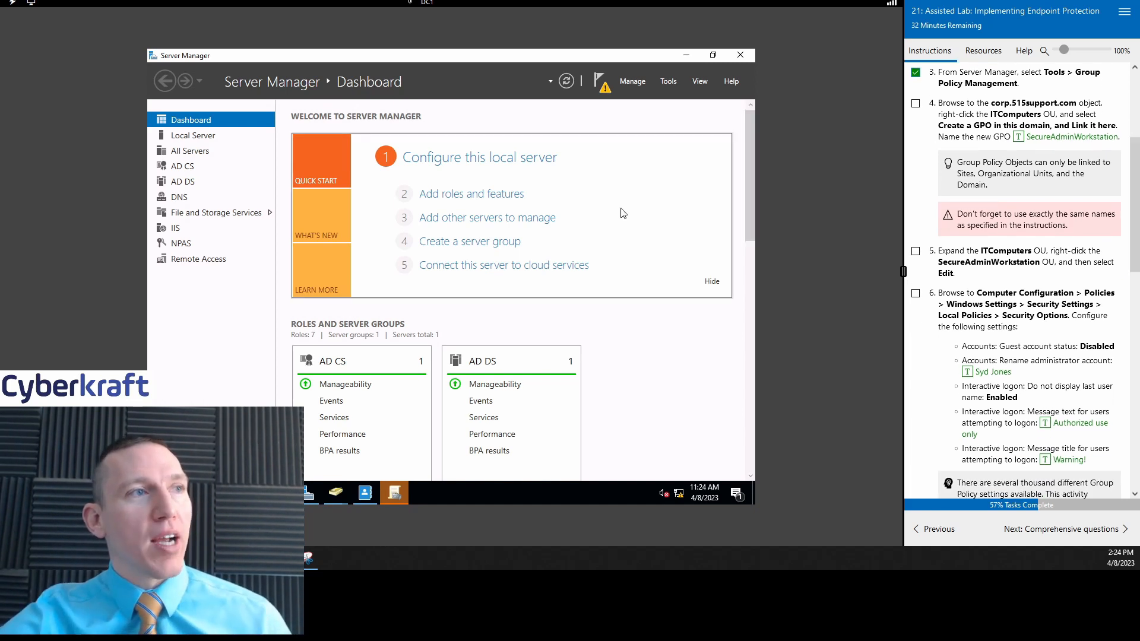
left_click(401, 497)
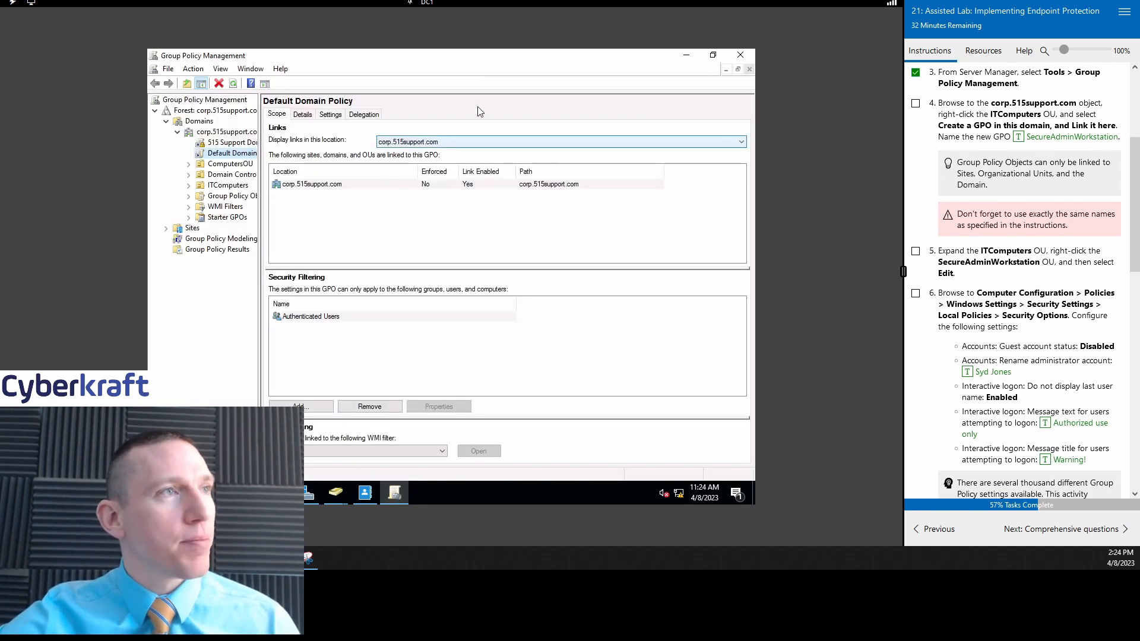
double_click(484, 56)
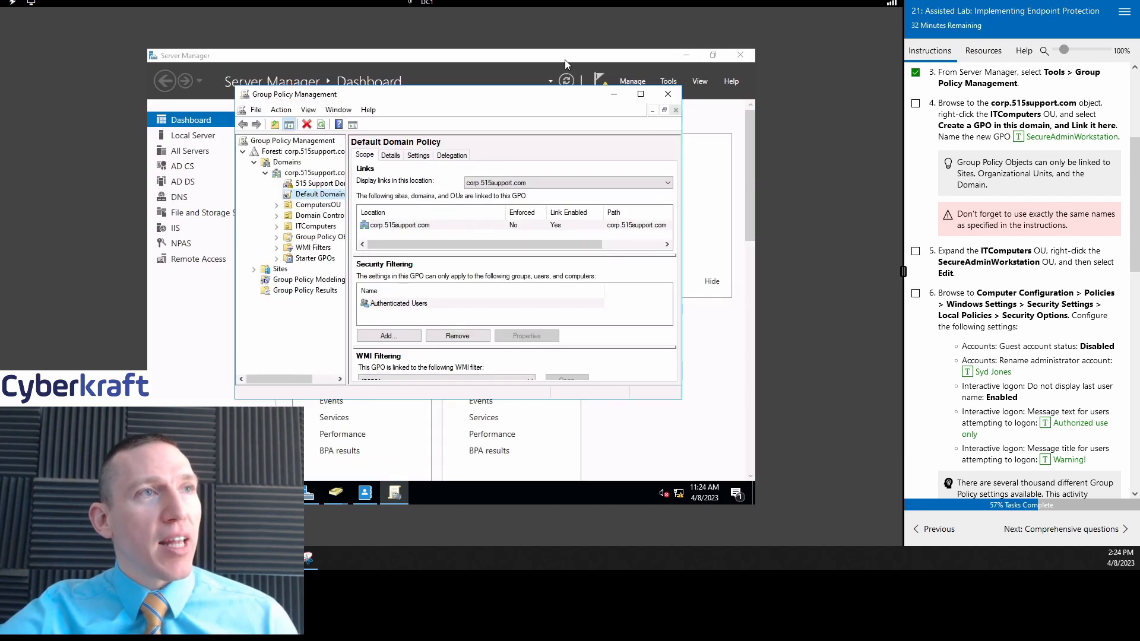
left_click(686, 57)
mouse_move(565, 99)
left_mouse_down()
mouse_move(565, 62)
mouse_move(563, 94)
left_mouse_up()
left_click(639, 90)
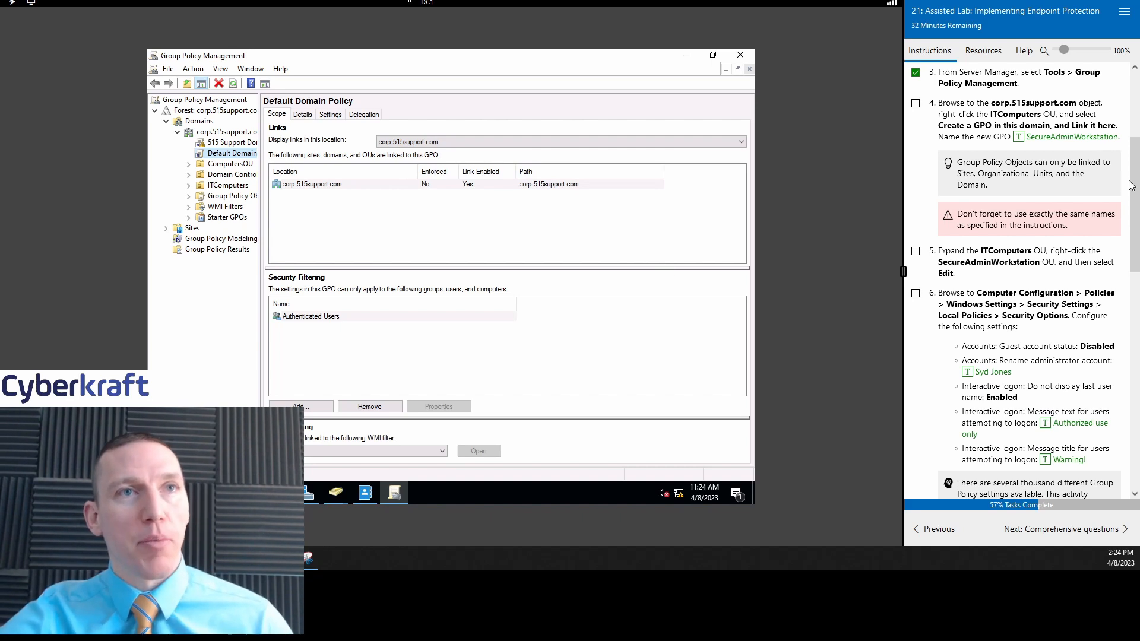
Step: Read task 4 on creating and linking the SecureAdminWorkstation GPO and mark it complete
scroll(1131, 187, "up", 1)
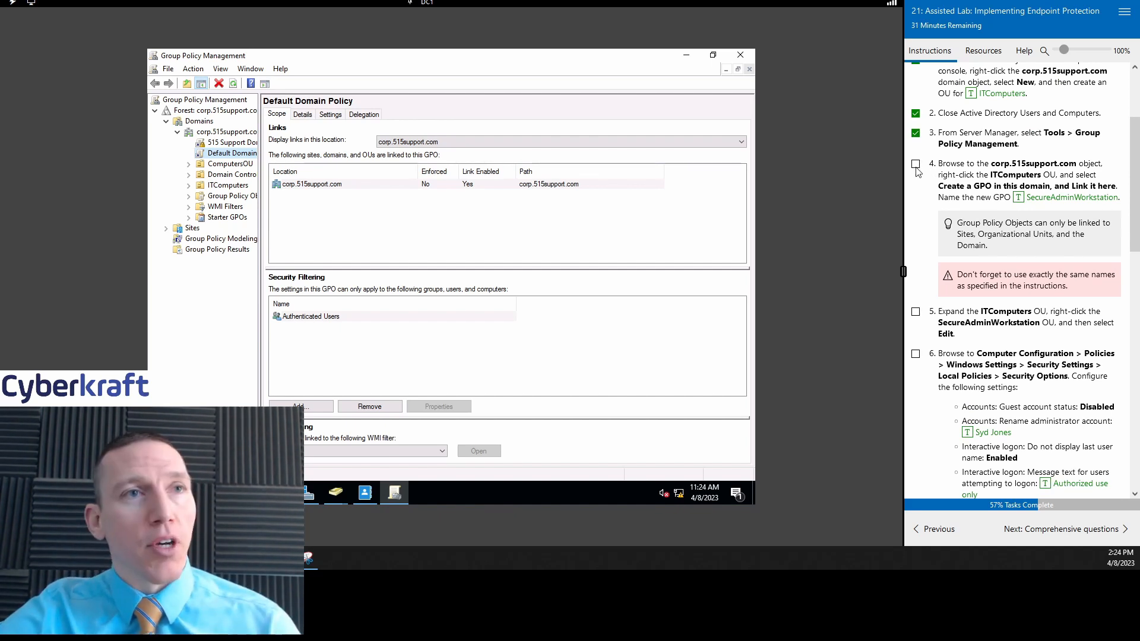
scroll(917, 172, "down", 1)
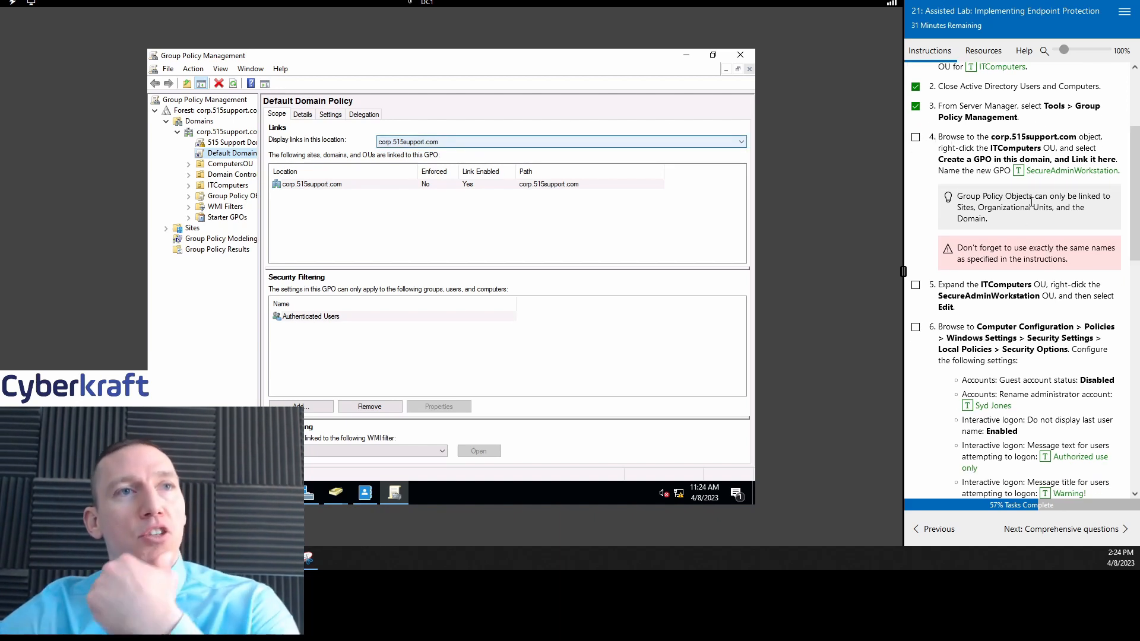
left_click(915, 137)
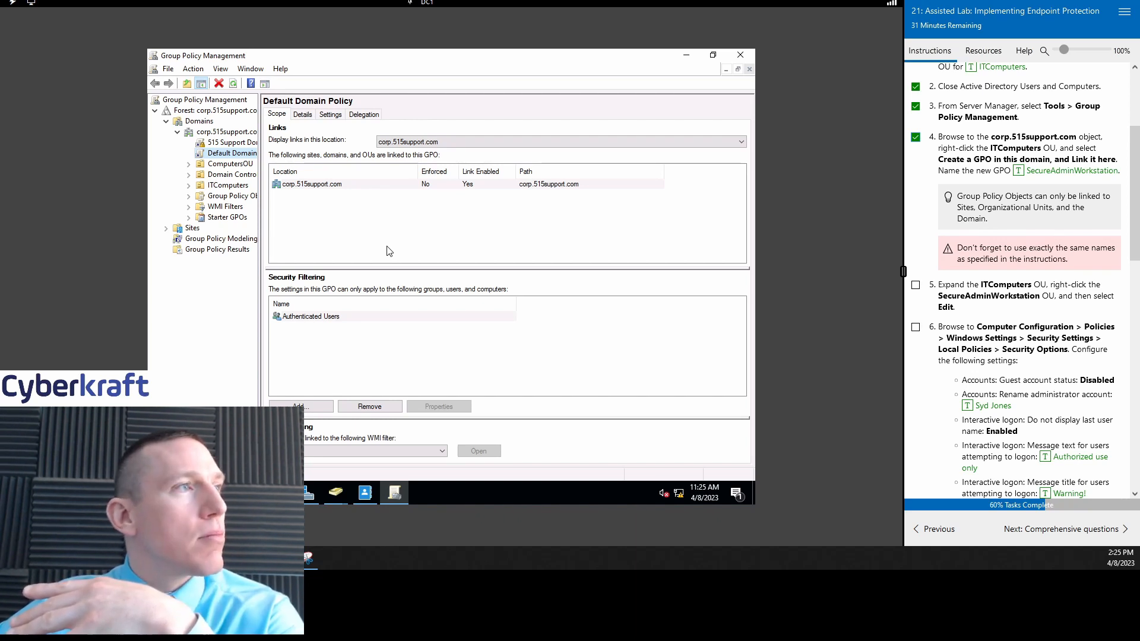
Step: Widen the console tree, expand ComputersOU and view its linked Group Policy Objects
left_click_drag(260, 172, 290, 171)
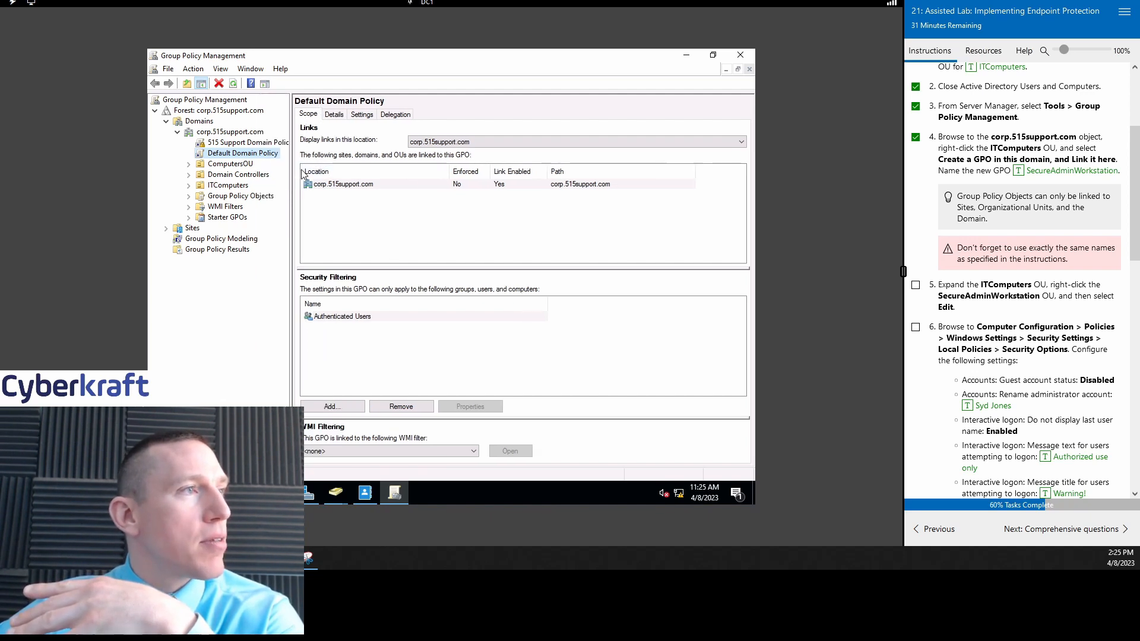
left_click(189, 165)
left_click(233, 168)
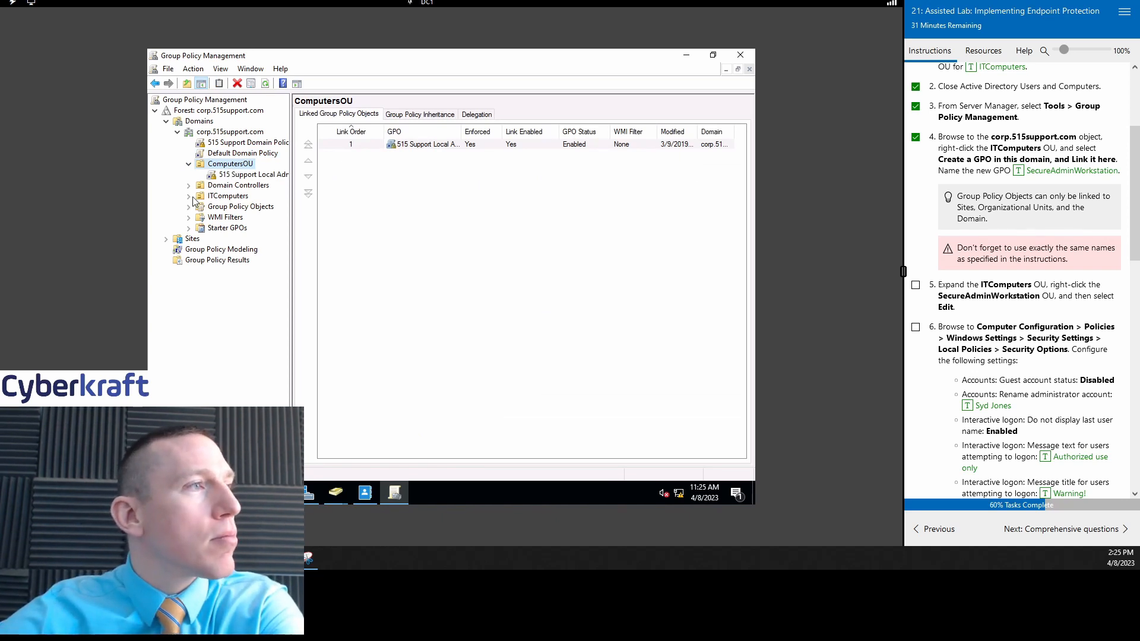
Step: Create a GPO named SecureAdminWorkstation with no source starter GPO and link it to the ITComputers OU
left_click(221, 197)
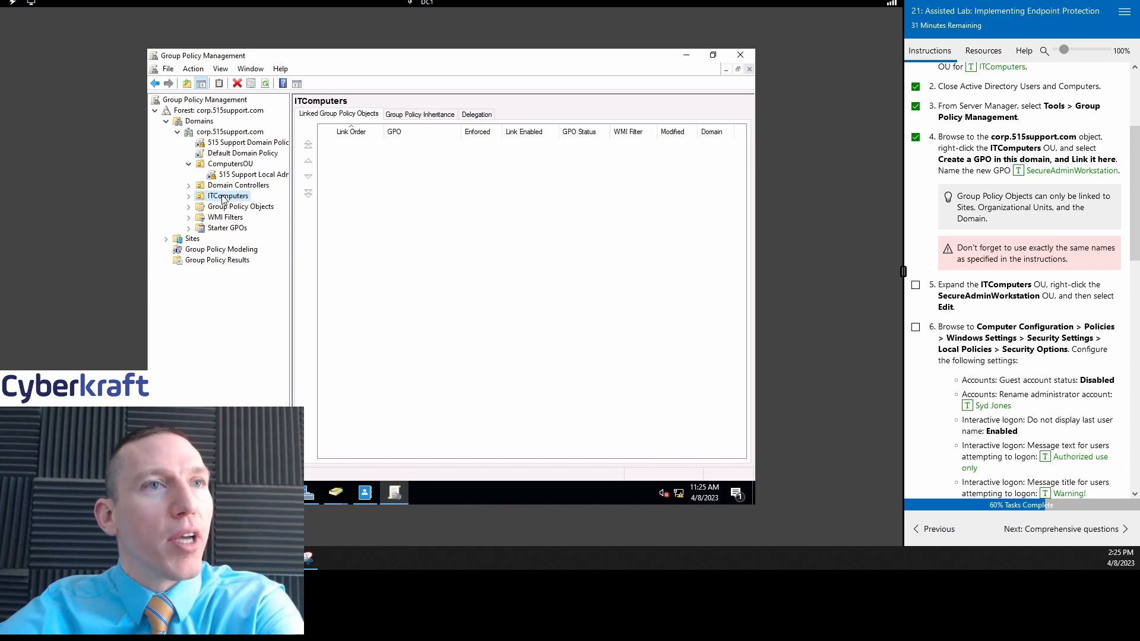
right_click(222, 196)
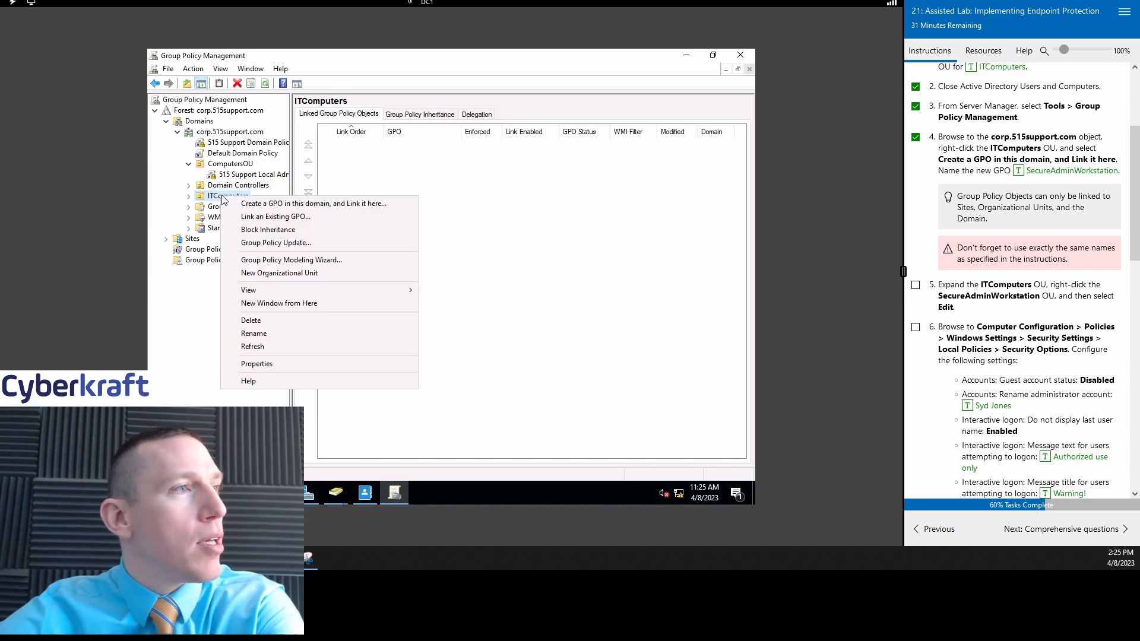
left_click(309, 204)
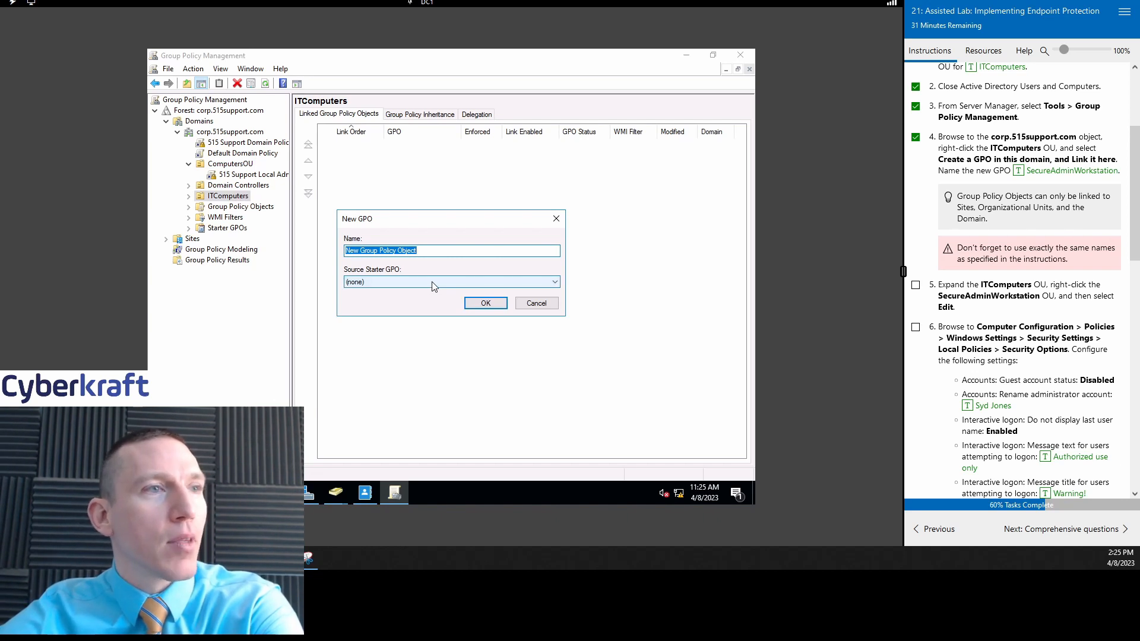
left_click(1003, 189)
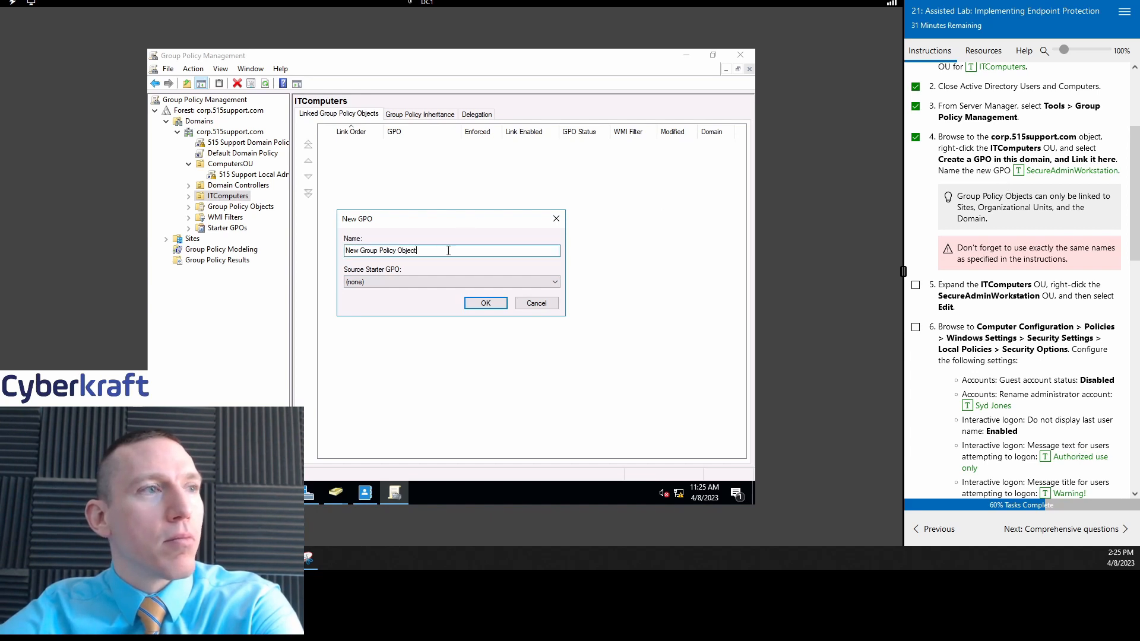
left_click_drag(346, 252, 527, 252)
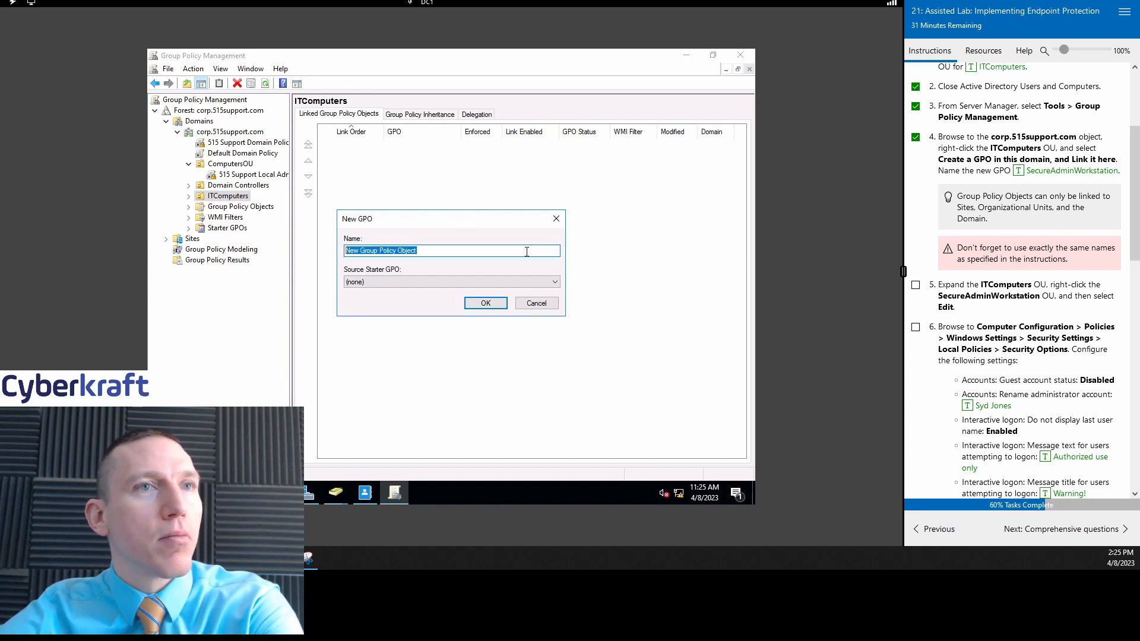
left_click(1048, 172)
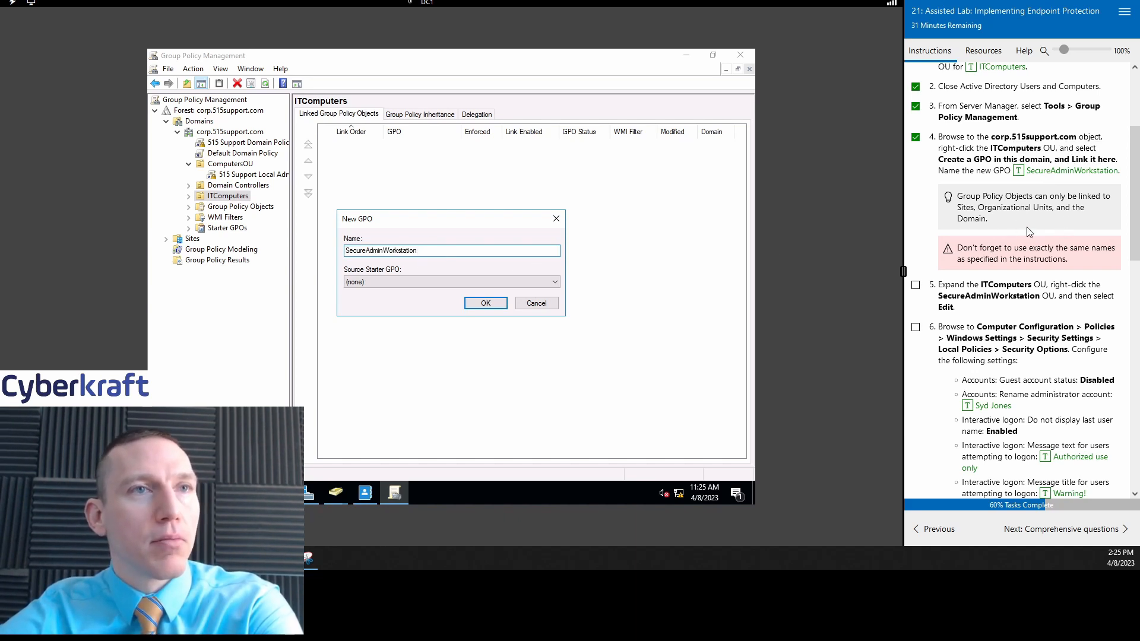
scroll(1132, 204, "down", 1)
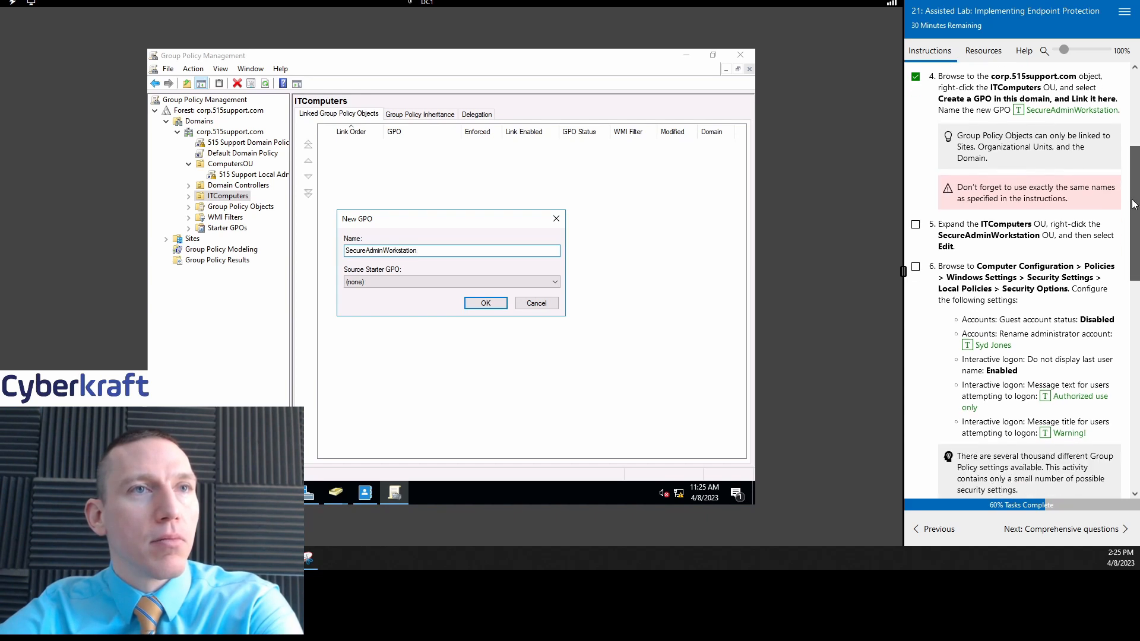
scroll(1132, 204, "up", 1)
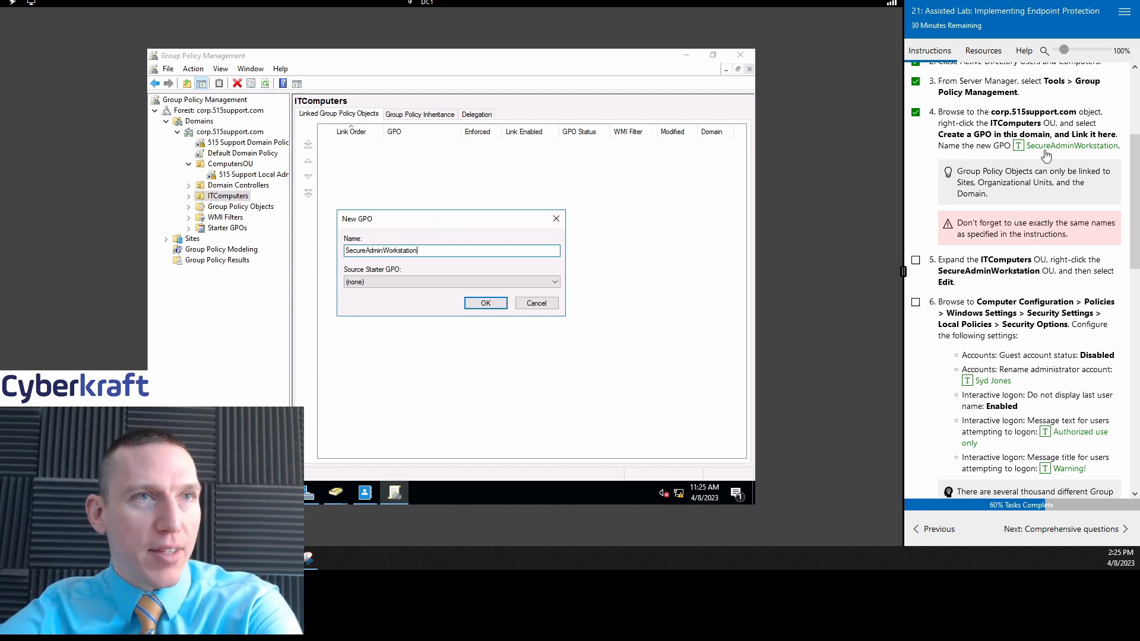
left_click(486, 303)
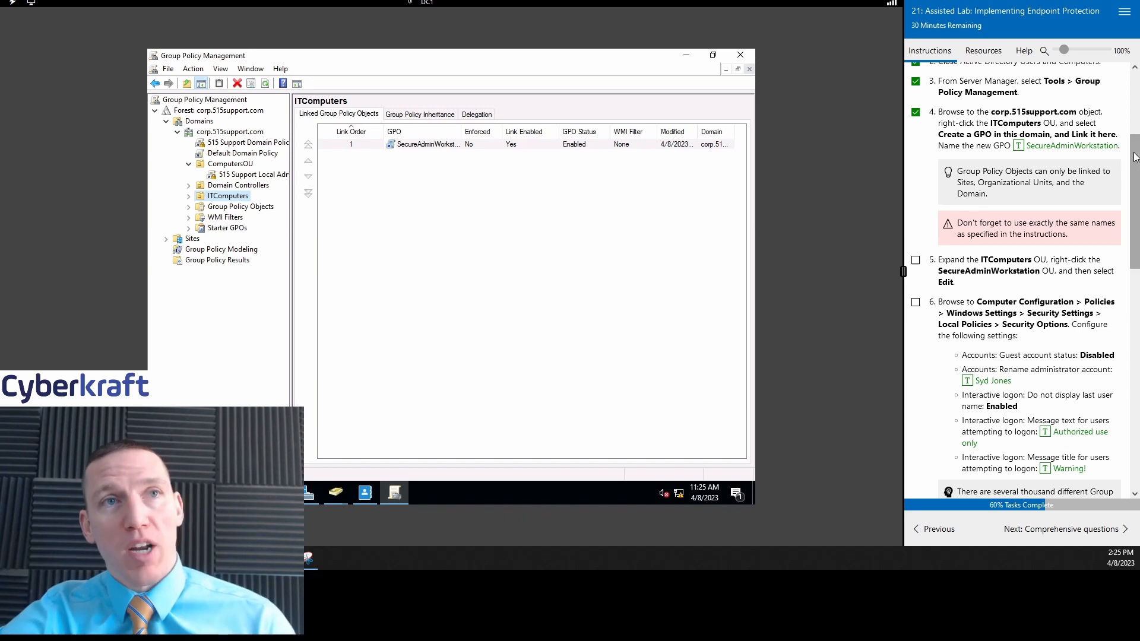
Step: Fit the GPO column of the ITComputers linked objects list to its full names and review tasks 4 to 6
scroll(1127, 167, "down", 3)
scroll(1129, 166, "up", 2)
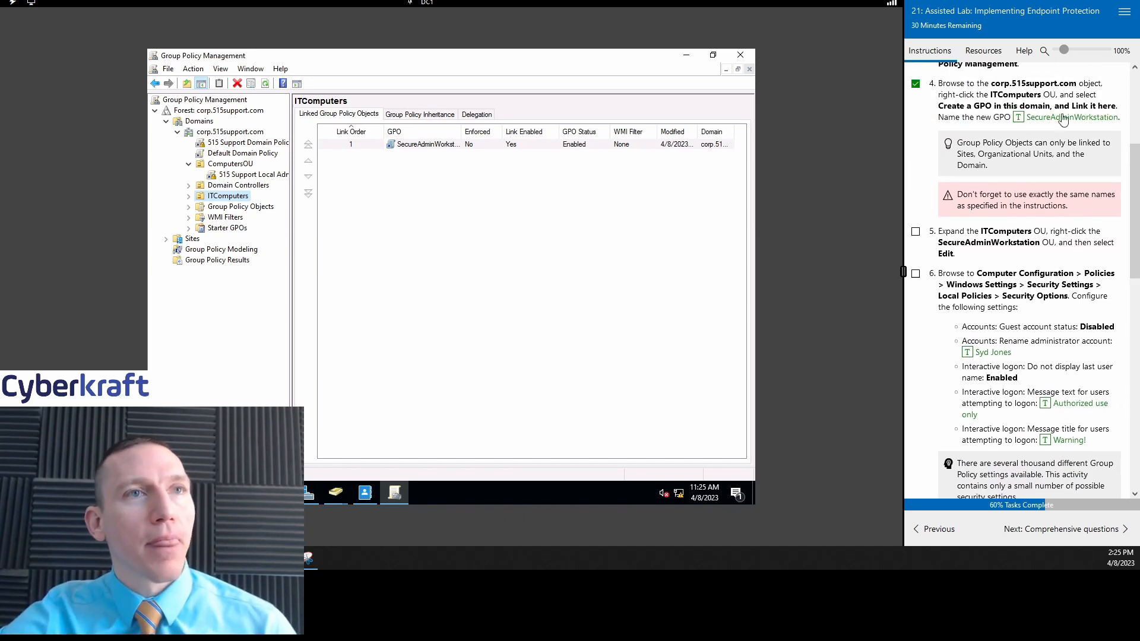
double_click(459, 131)
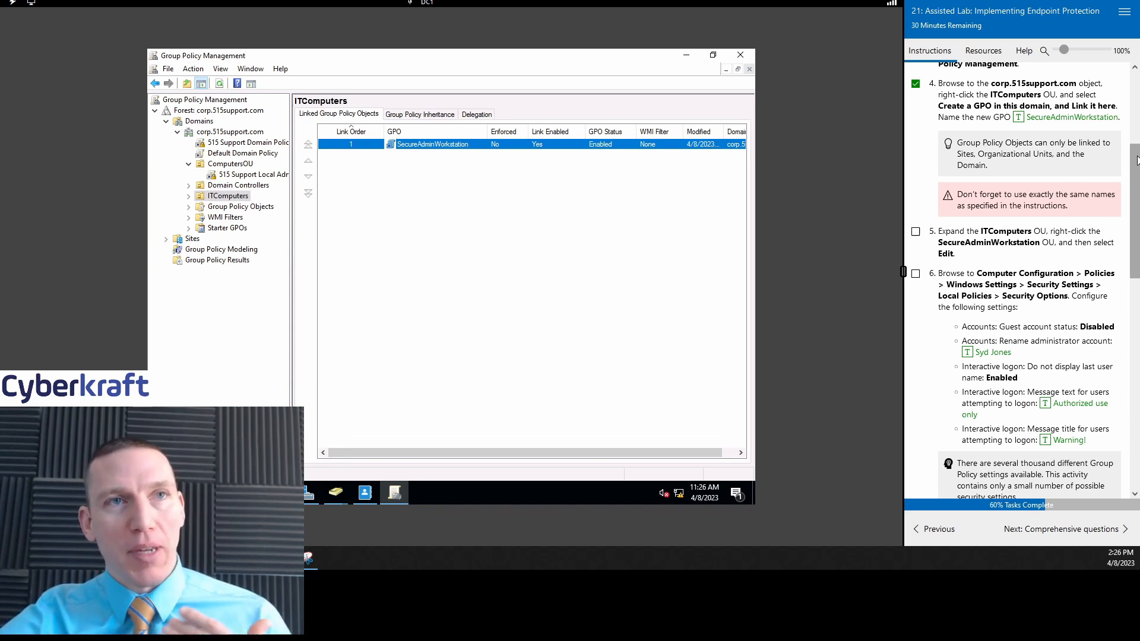
left_click_drag(1131, 165, 1123, 173)
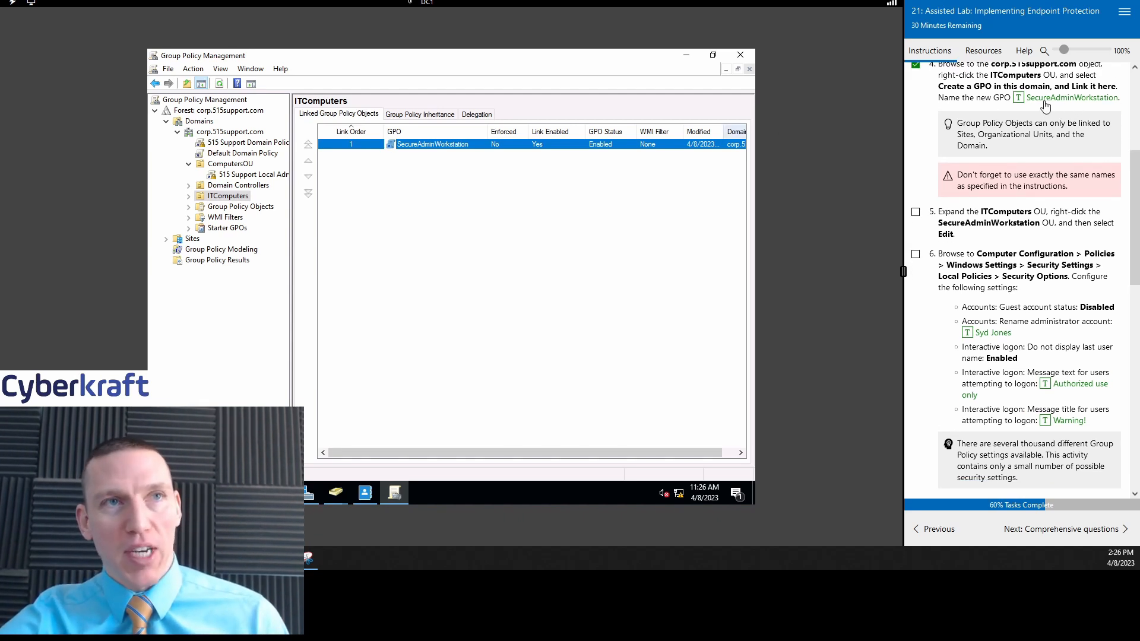
Step: Expand the ITComputers OU, select its linked SecureAdminWorkstation GPO and mark task 5 complete
left_click_drag(1131, 167, 1134, 189)
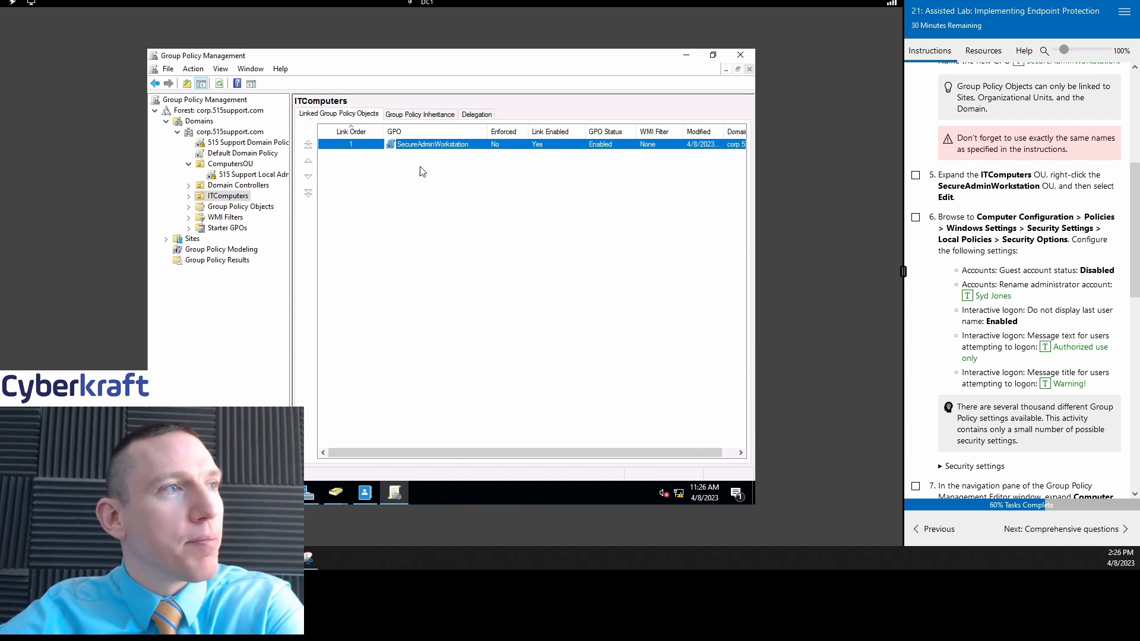
left_click(188, 196)
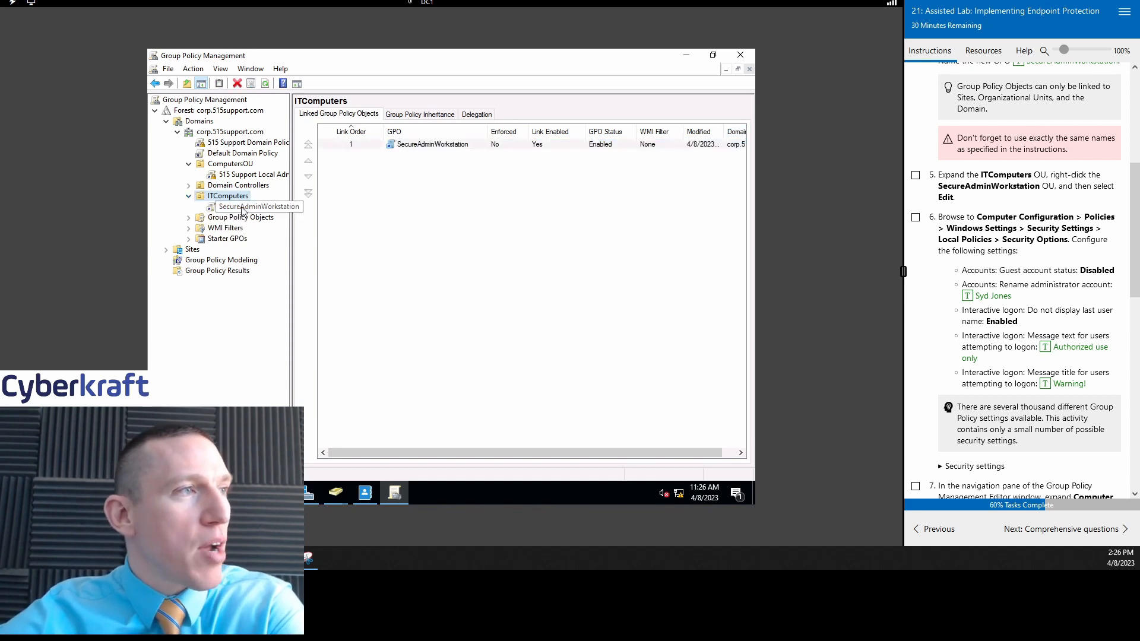
left_click(238, 199)
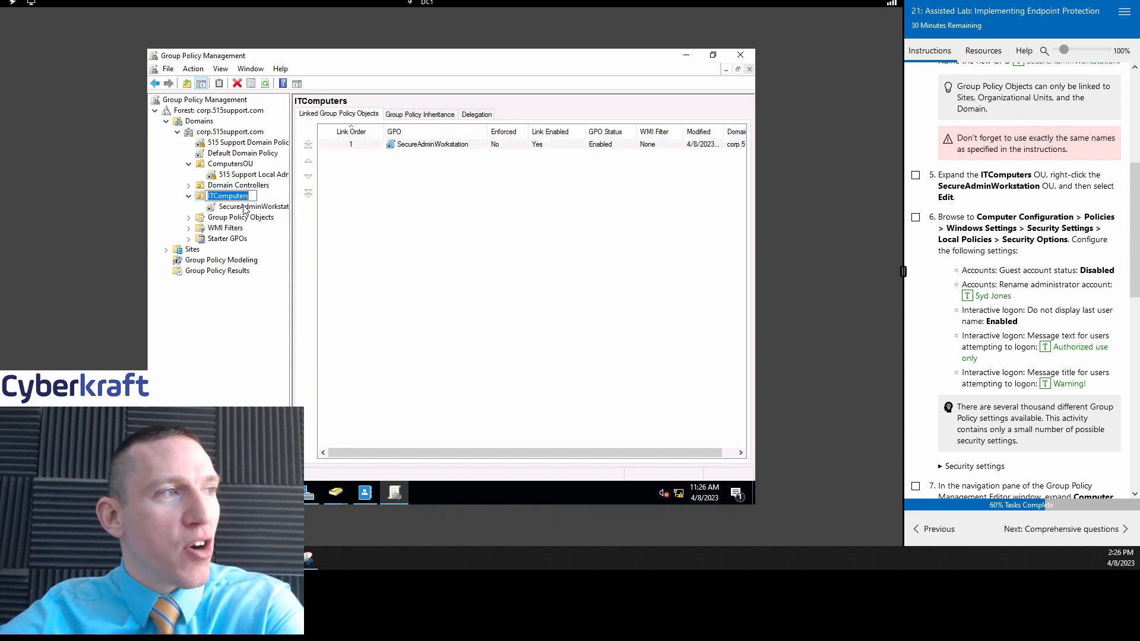
left_click(247, 207)
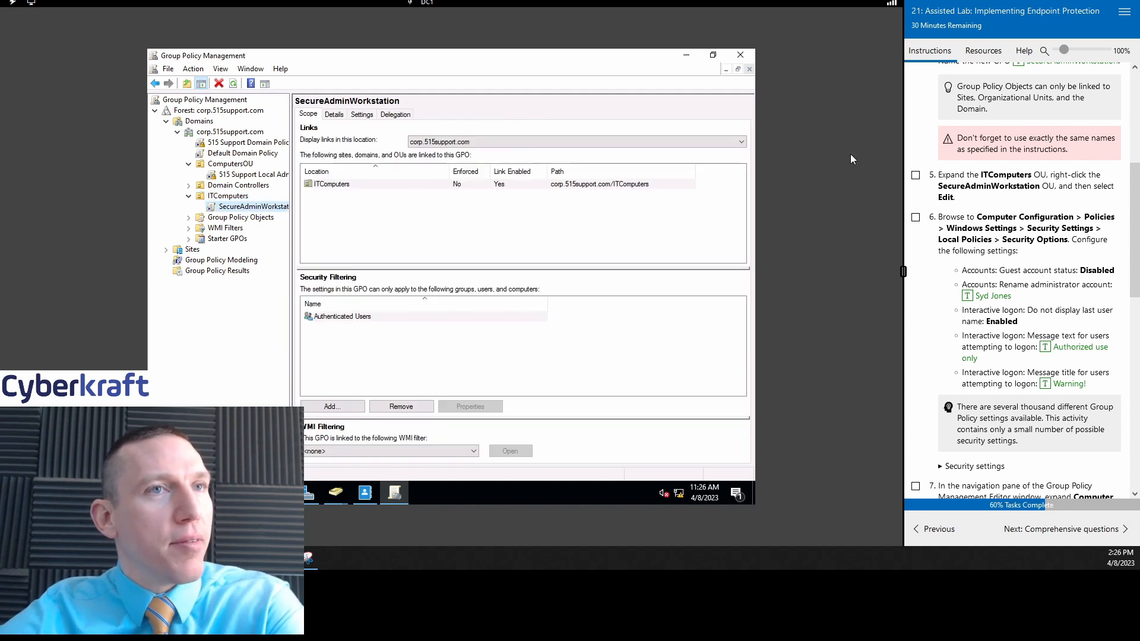
left_click(916, 176)
scroll(1060, 208, "down", 1)
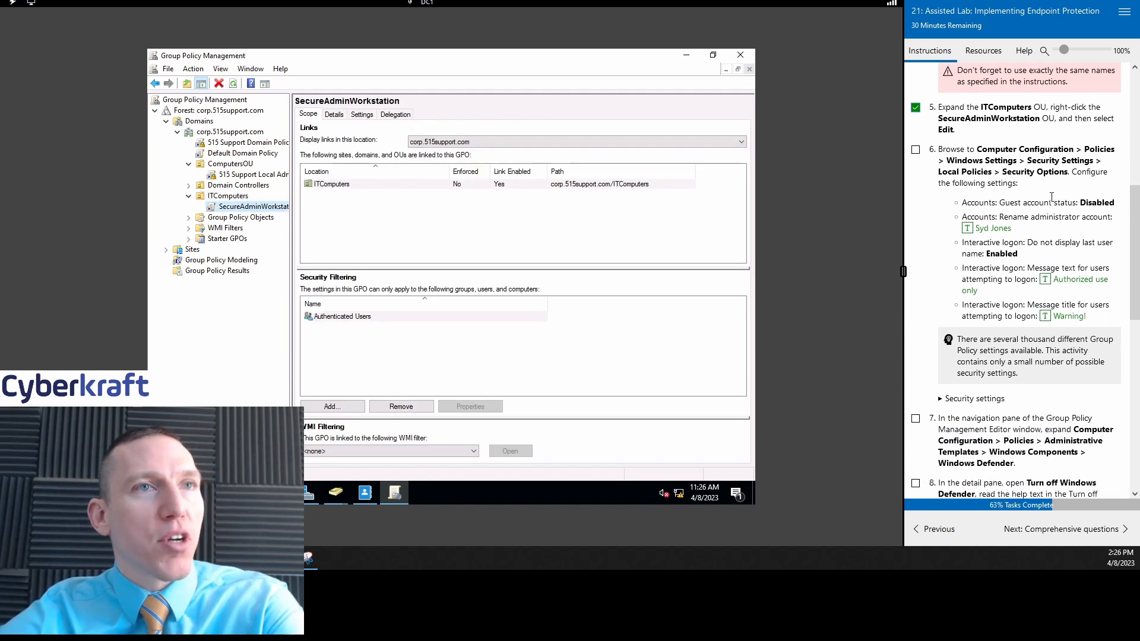
Step: Open the SecureAdminWorkstation GPO for editing and mark task 6 complete in the lab instructions
right_click(229, 207)
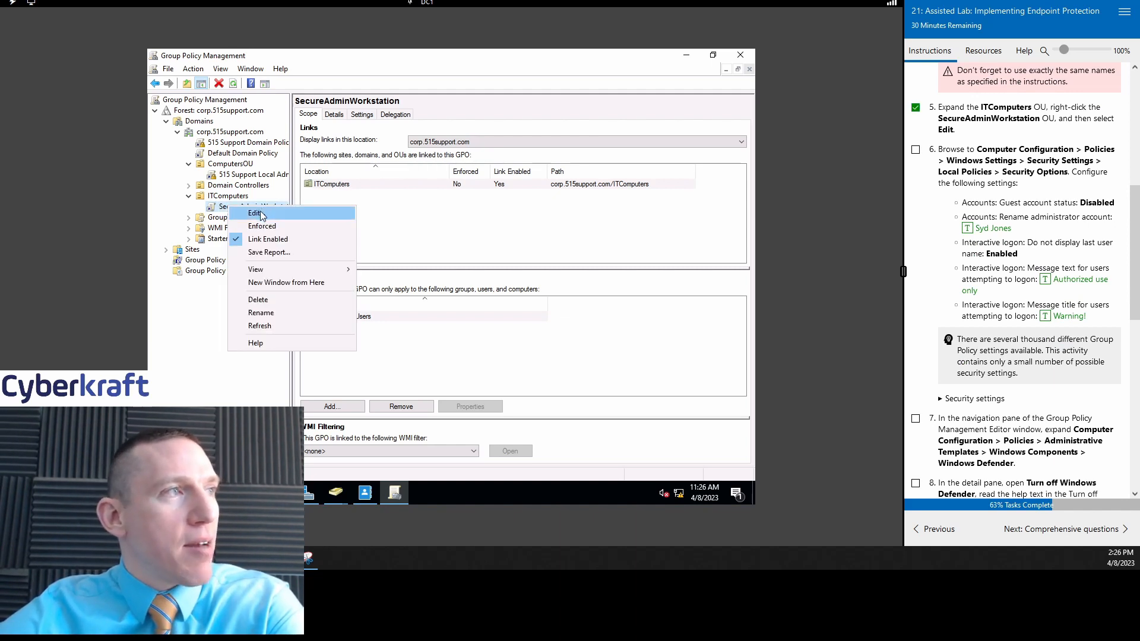
left_click(192, 69)
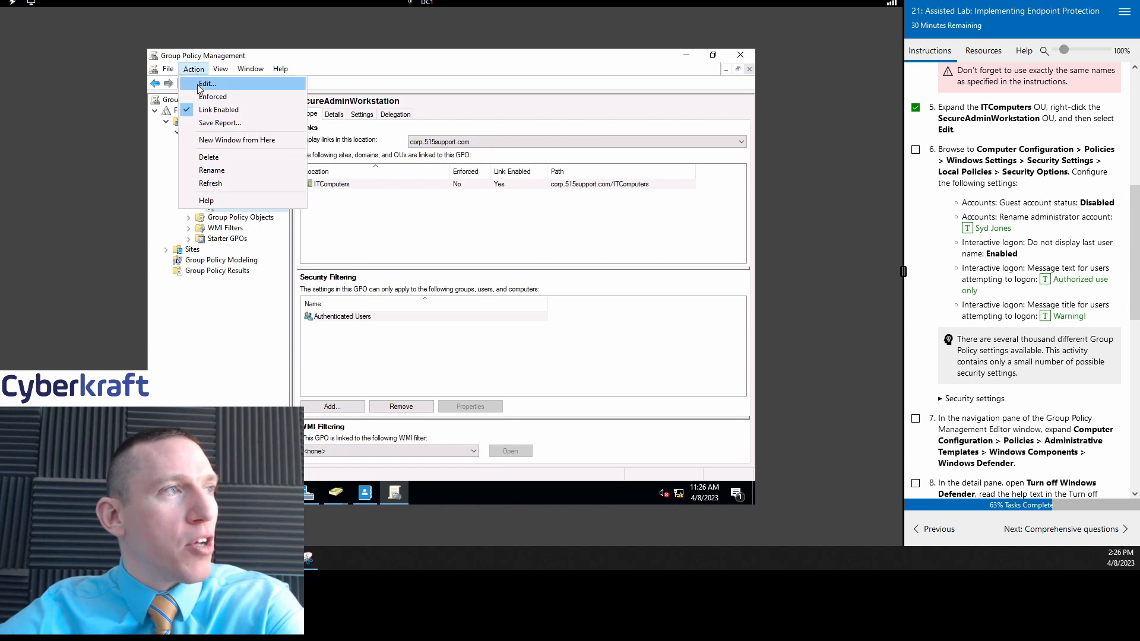
left_click(206, 83)
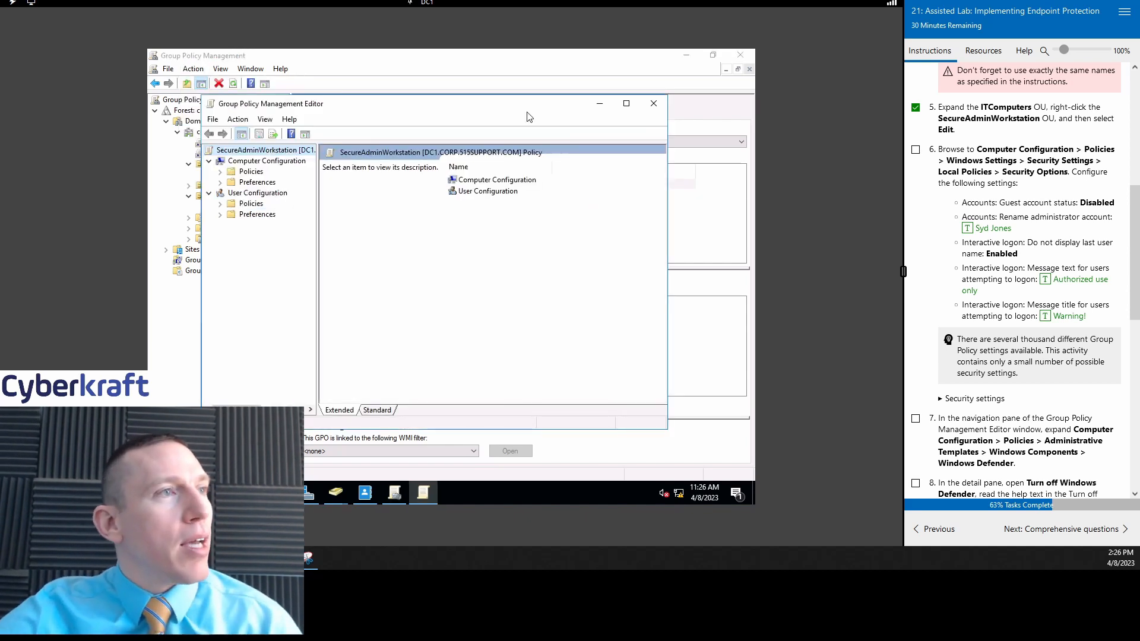
left_click_drag(495, 101, 514, 99)
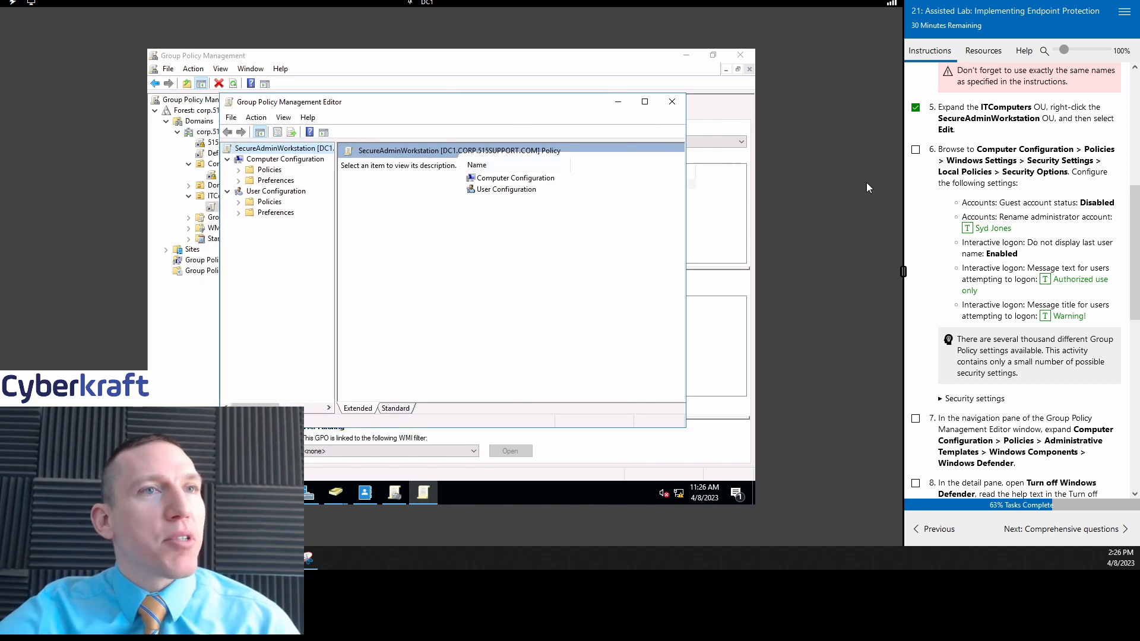
left_click(914, 151)
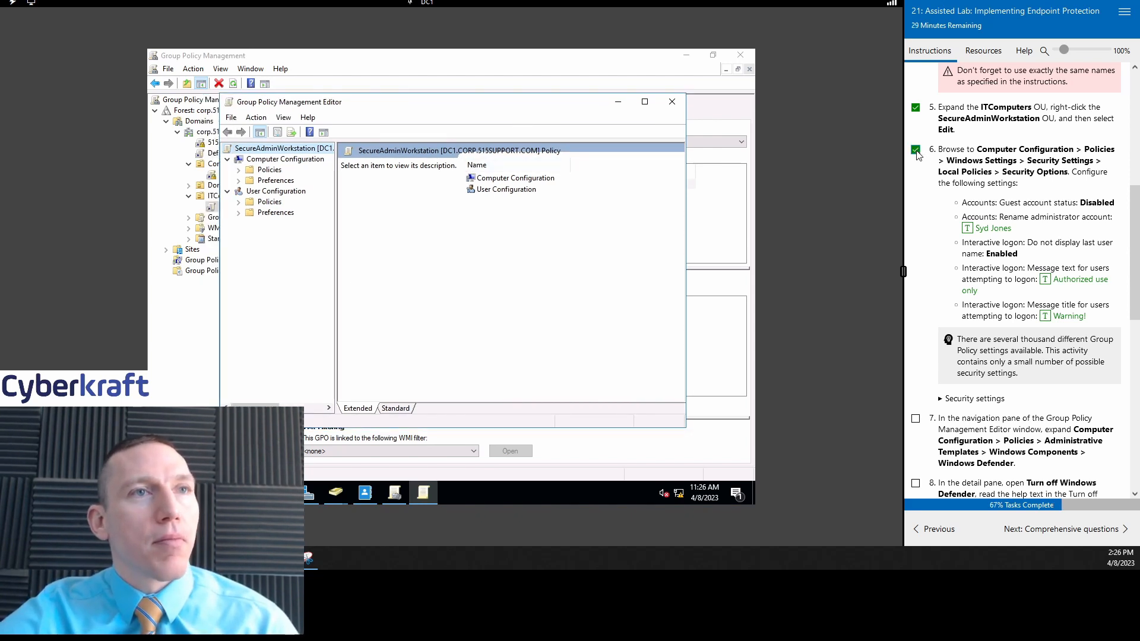
scroll(1042, 165, "down", 1)
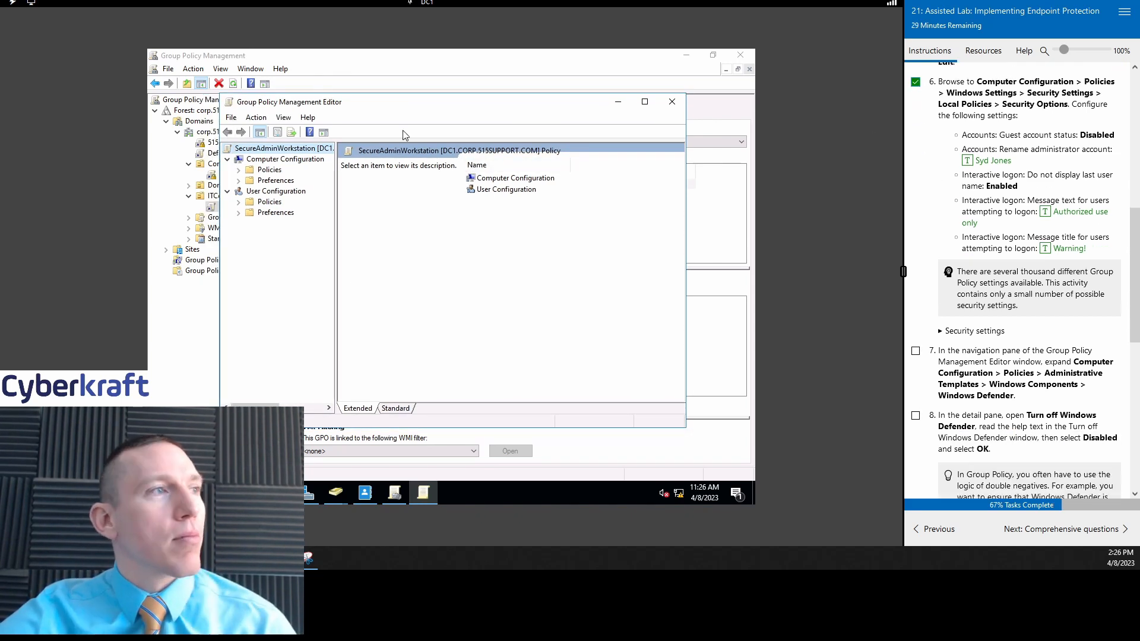
Step: Browse to Computer Configuration > Policies > Windows Settings > Security Settings > Local Policies > Security Options
left_click(267, 170)
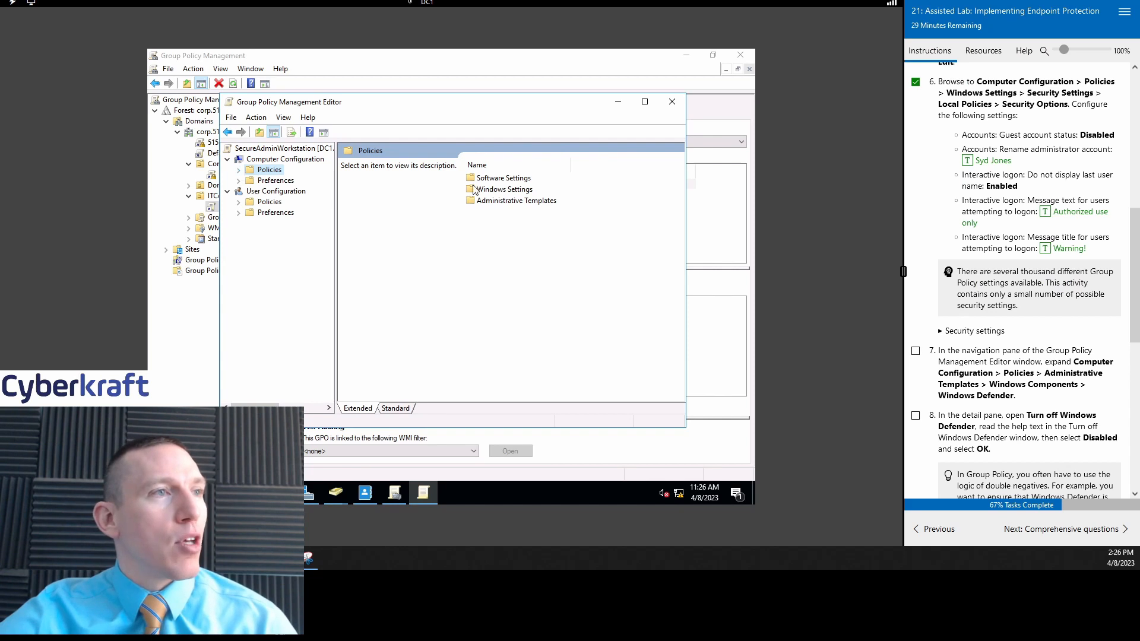
left_click(504, 190)
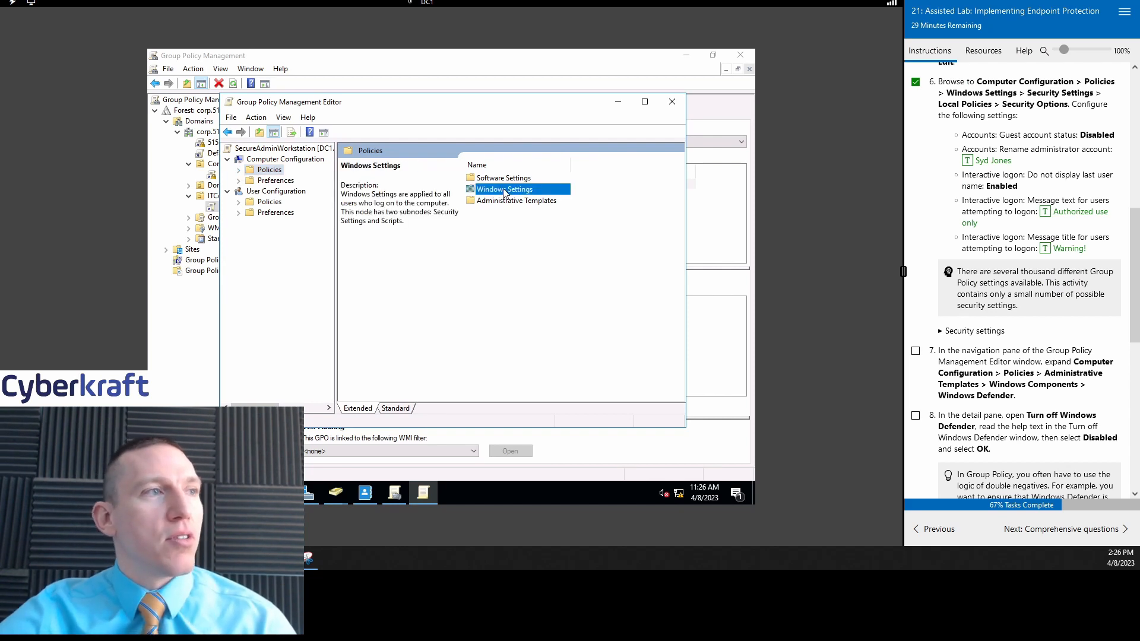
double_click(498, 190)
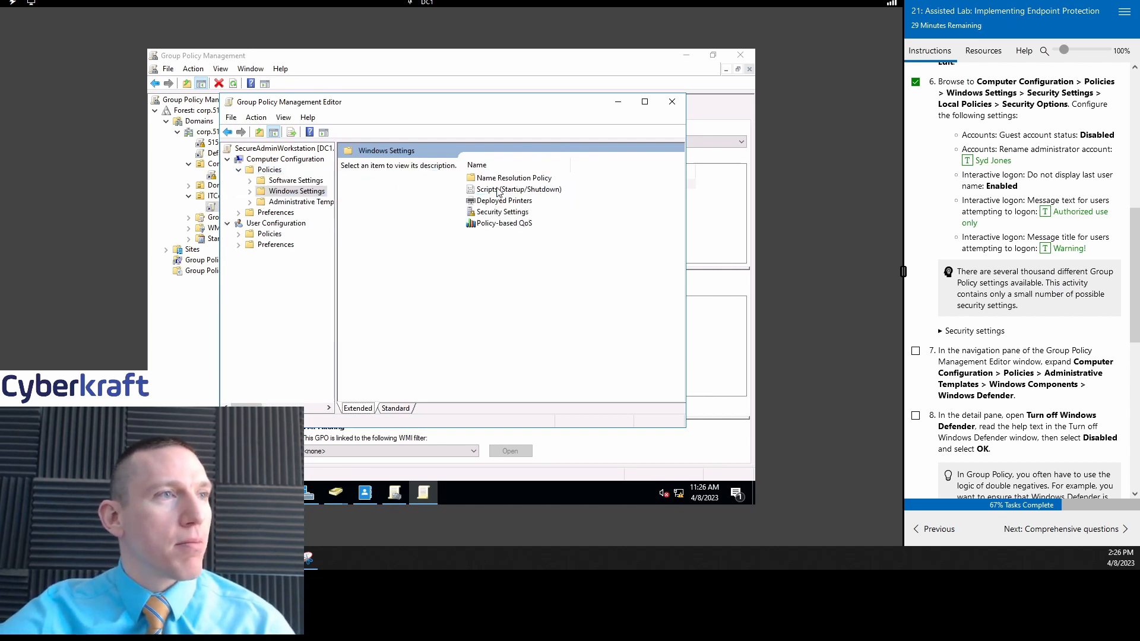
double_click(495, 213)
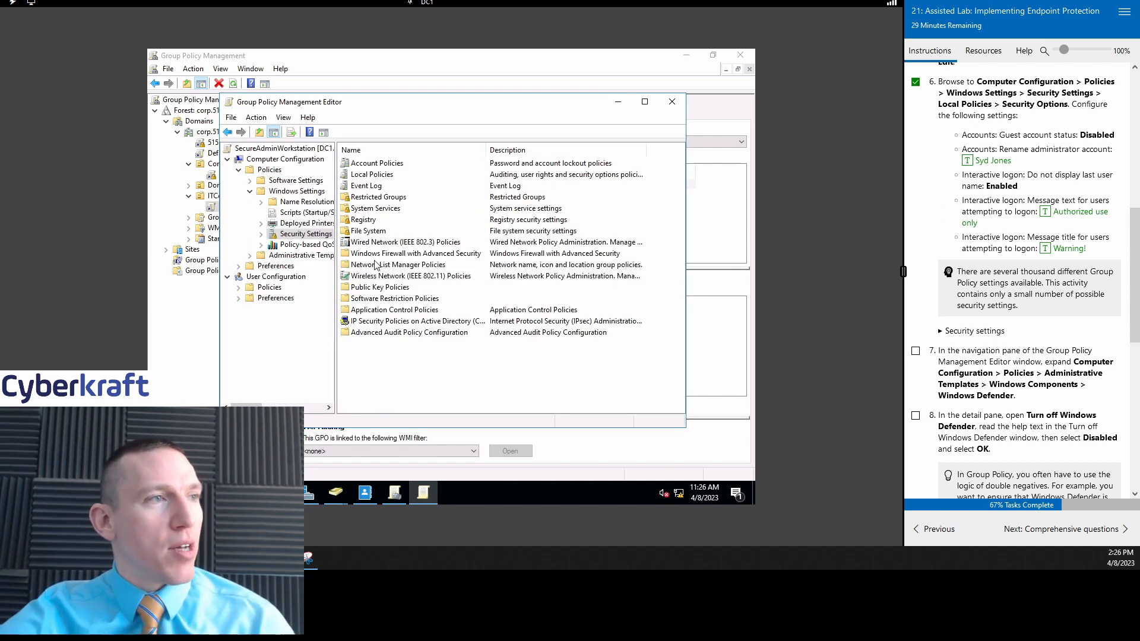
double_click(373, 174)
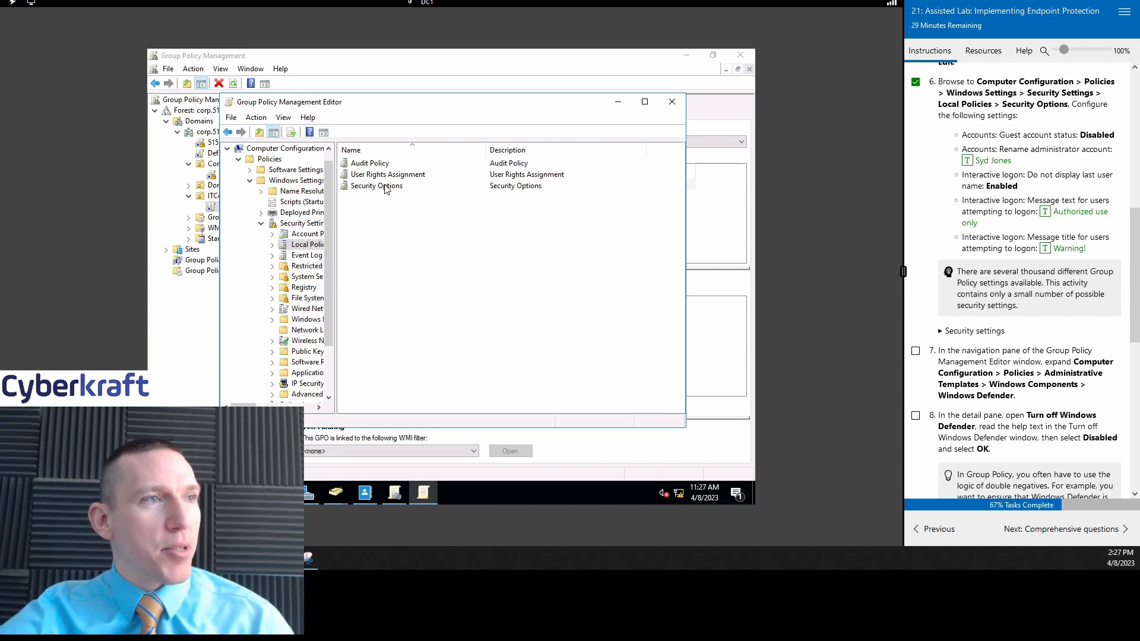
left_click(383, 187)
right_click(380, 188)
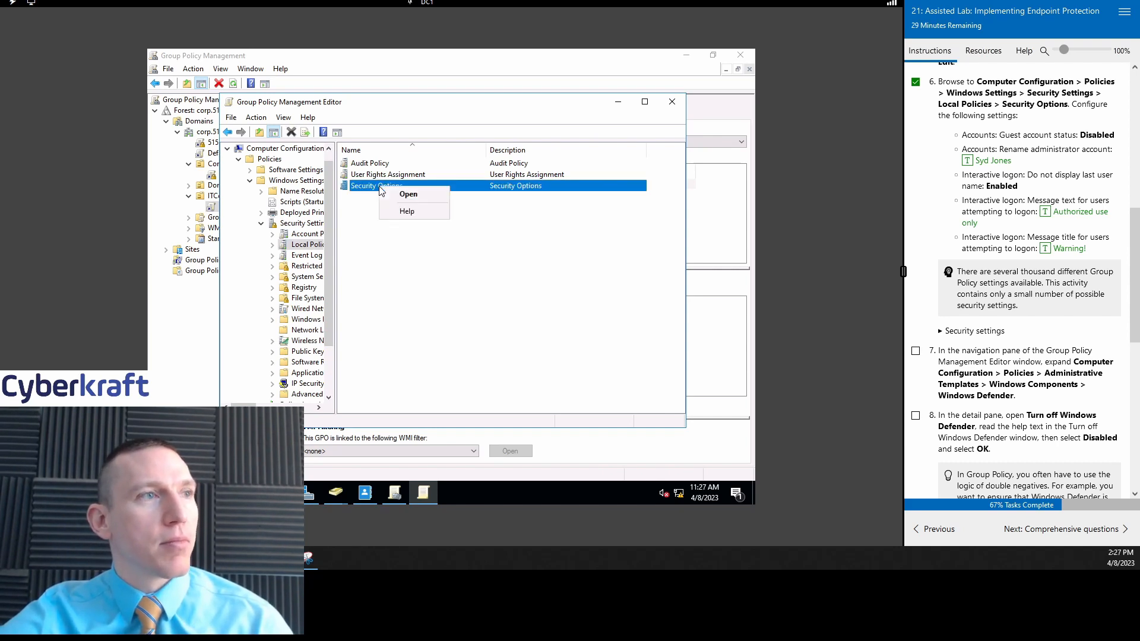
left_click(409, 194)
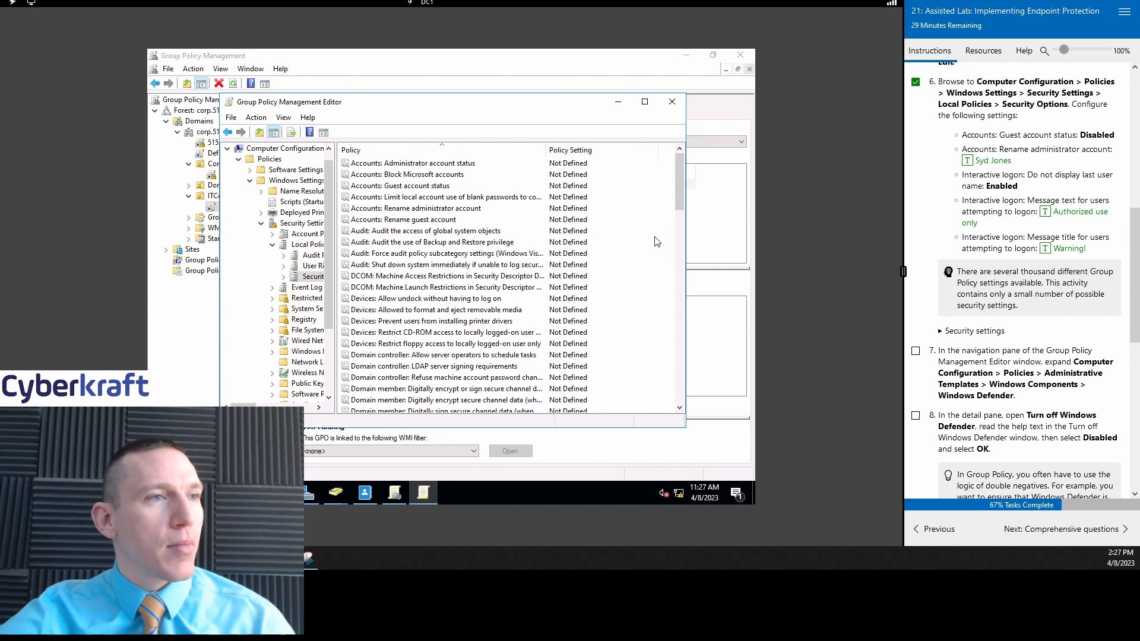
Step: Enlarge the Group Policy Management Editor window and widen its console tree to show the full Security Options name
left_click_drag(603, 102, 608, 93)
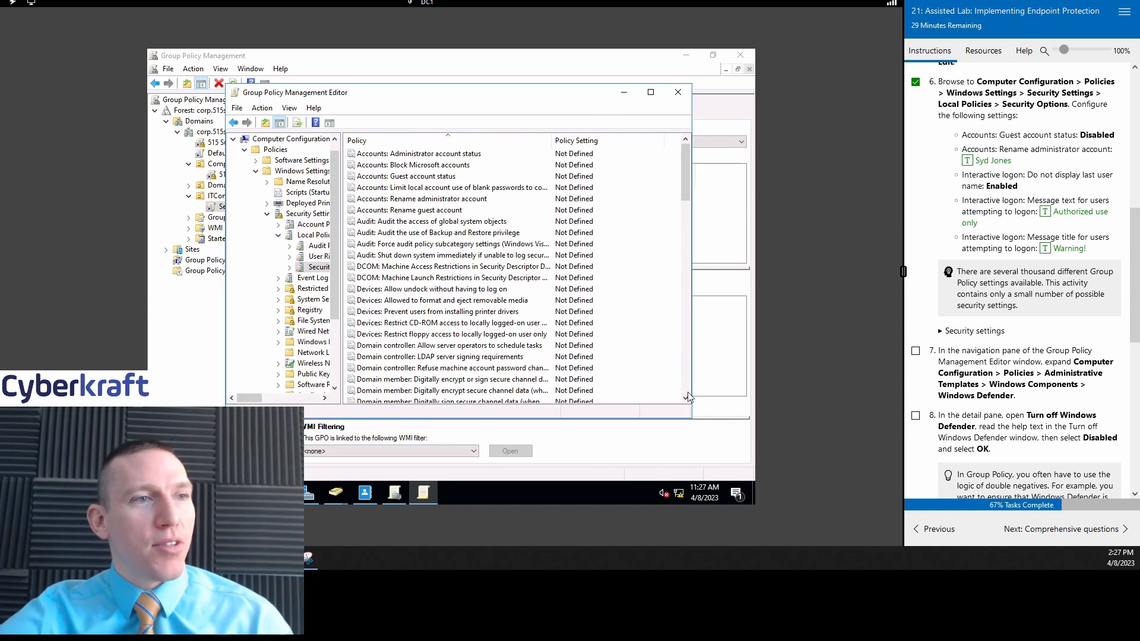
left_click_drag(691, 418, 720, 468)
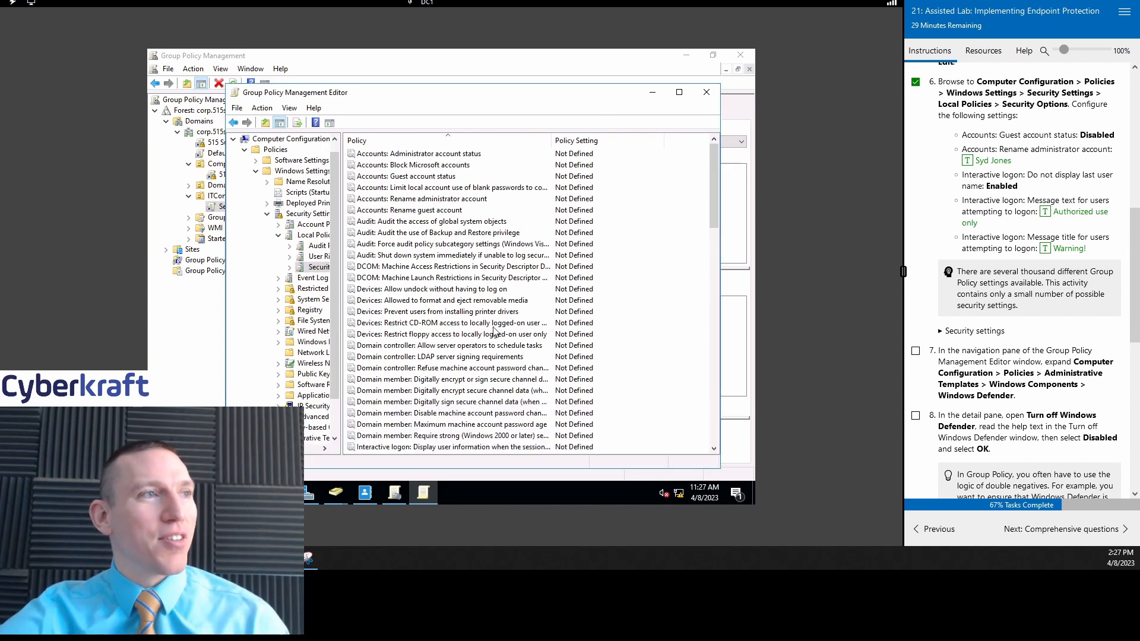
left_click_drag(341, 190, 362, 190)
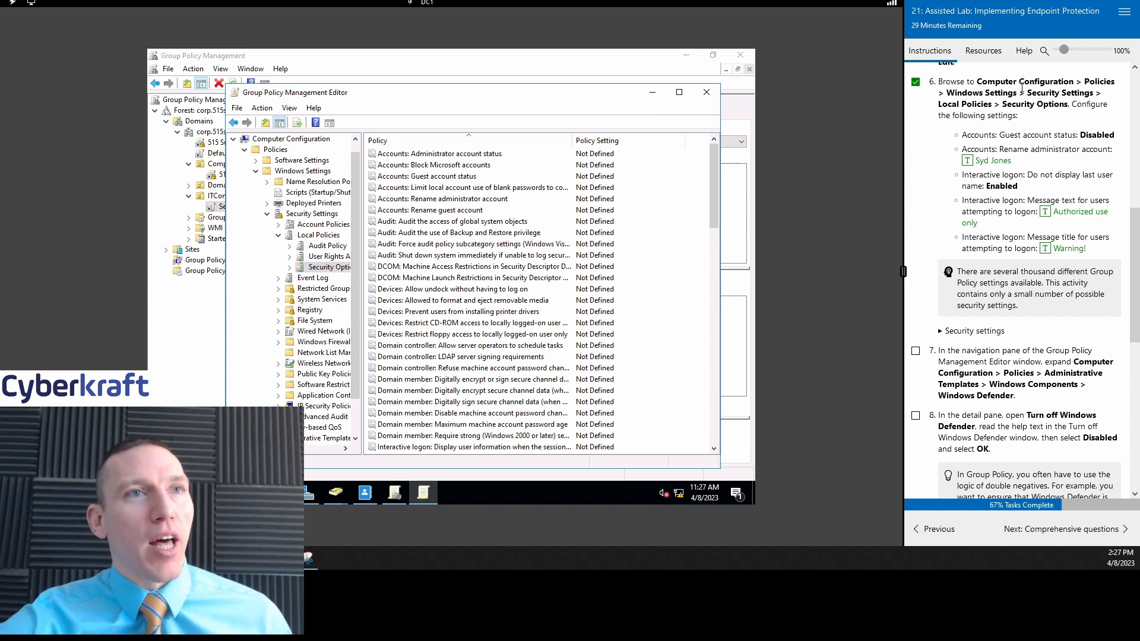
mouse_move(711, 173)
left_mouse_down()
mouse_move(712, 243)
mouse_move(714, 153)
left_mouse_up()
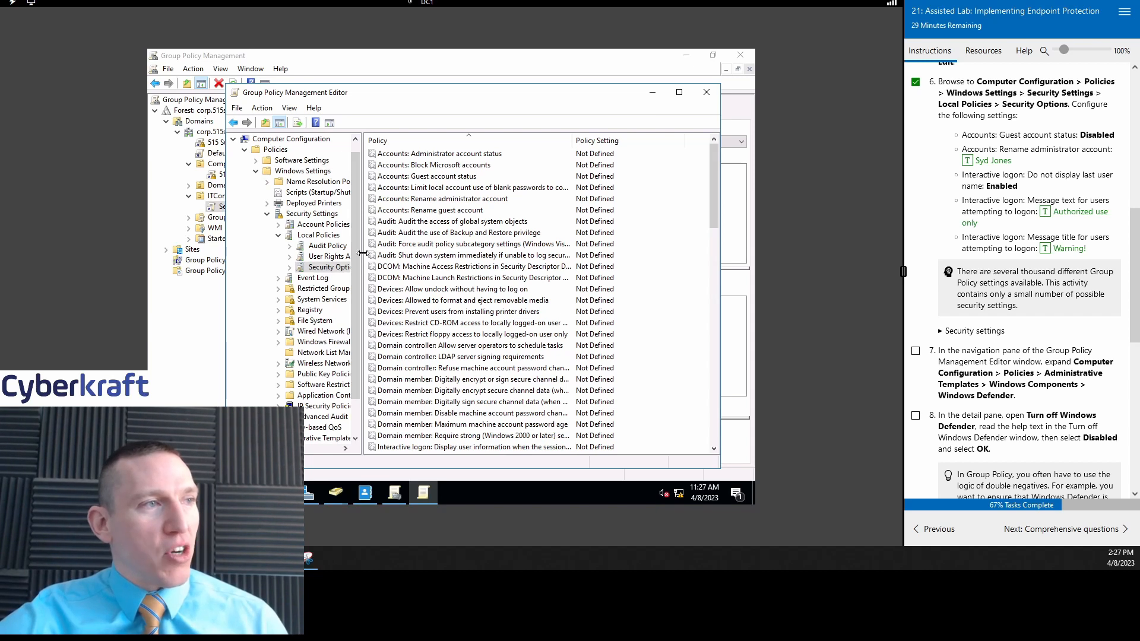
left_click_drag(363, 253, 398, 252)
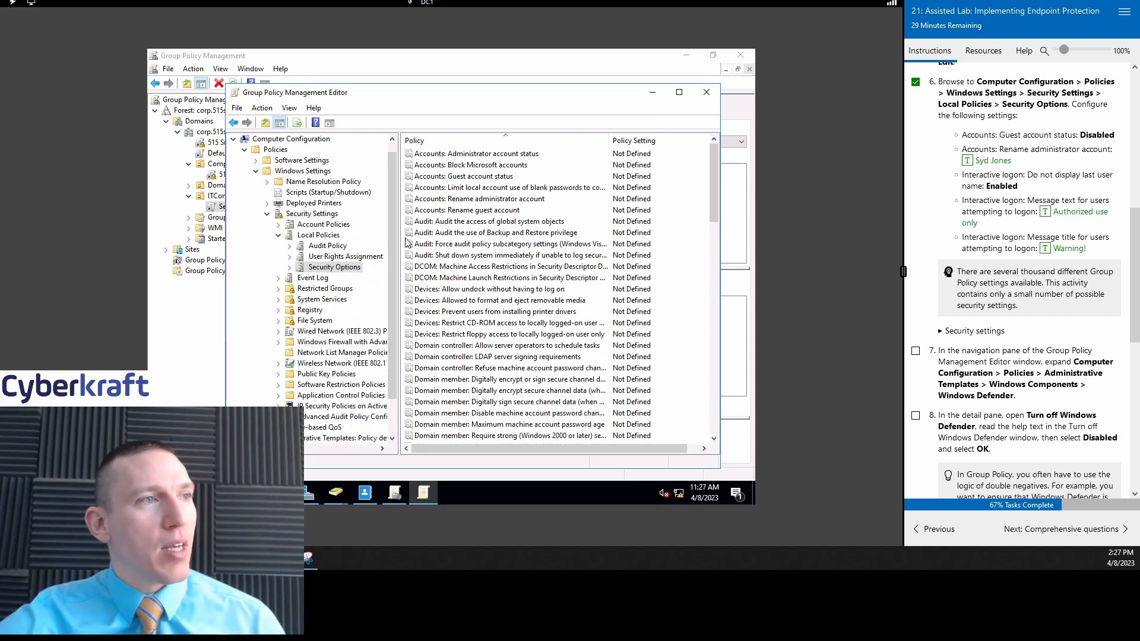
left_click_drag(398, 241, 390, 242)
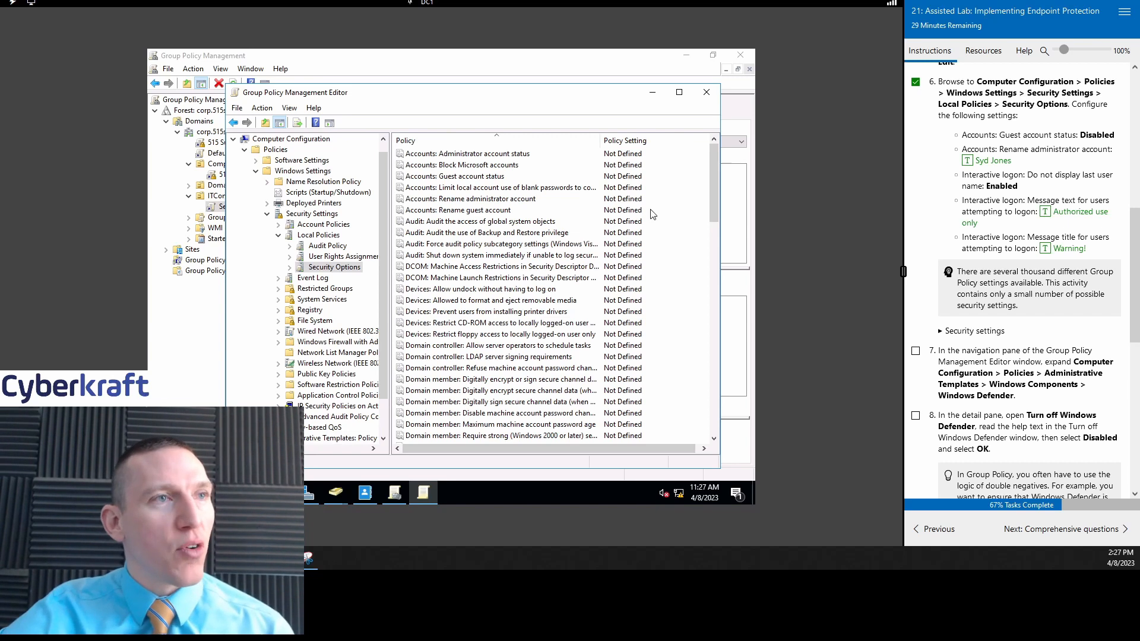
Step: Review the security option values required by task 6, briefly expanding and collapsing its Security settings section
scroll(711, 164, "down", 2)
scroll(716, 159, "up", 2)
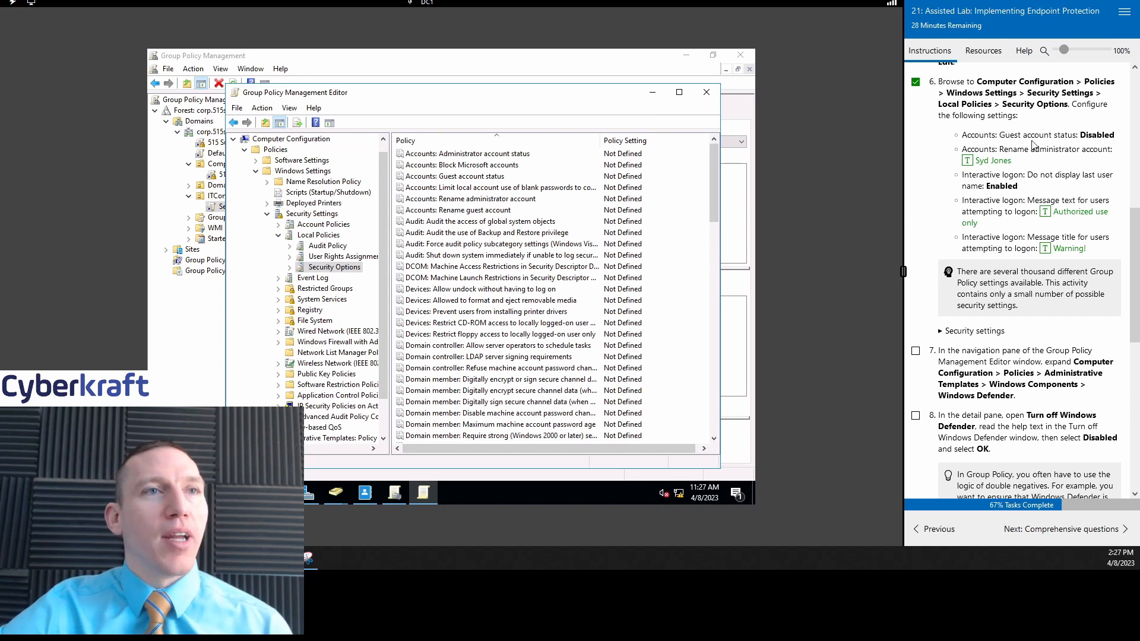
scroll(1032, 149, "down", 2)
scroll(971, 359, "up", 2)
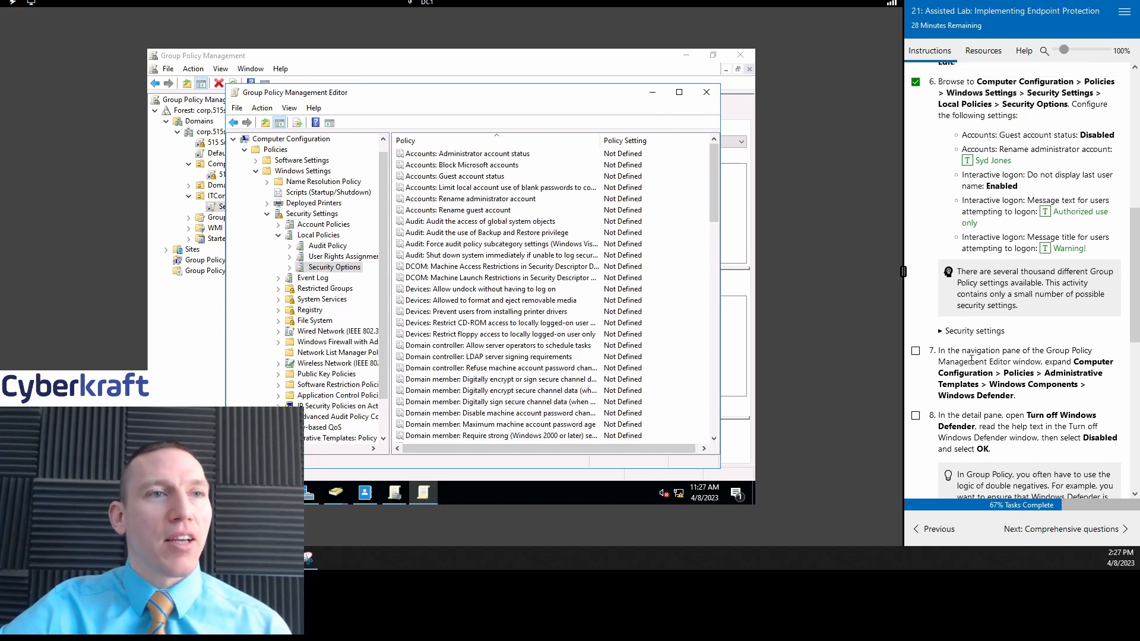
left_click(941, 333)
left_click(941, 332)
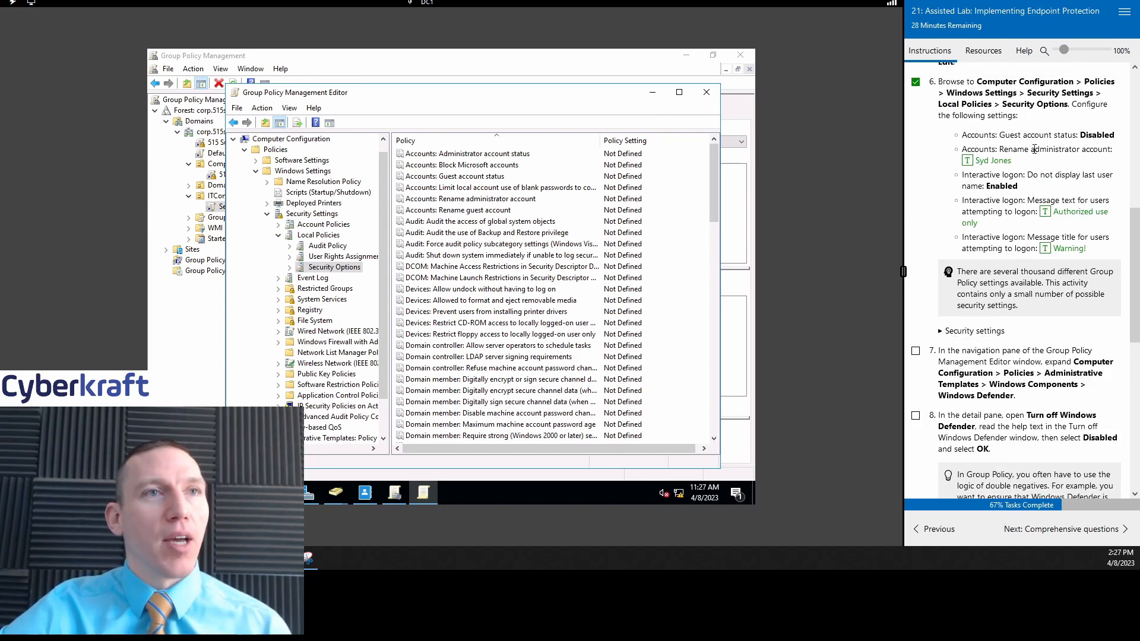
Step: Define the Accounts: Guest account status policy as Disabled and apply it
left_click(482, 177)
double_click(482, 178)
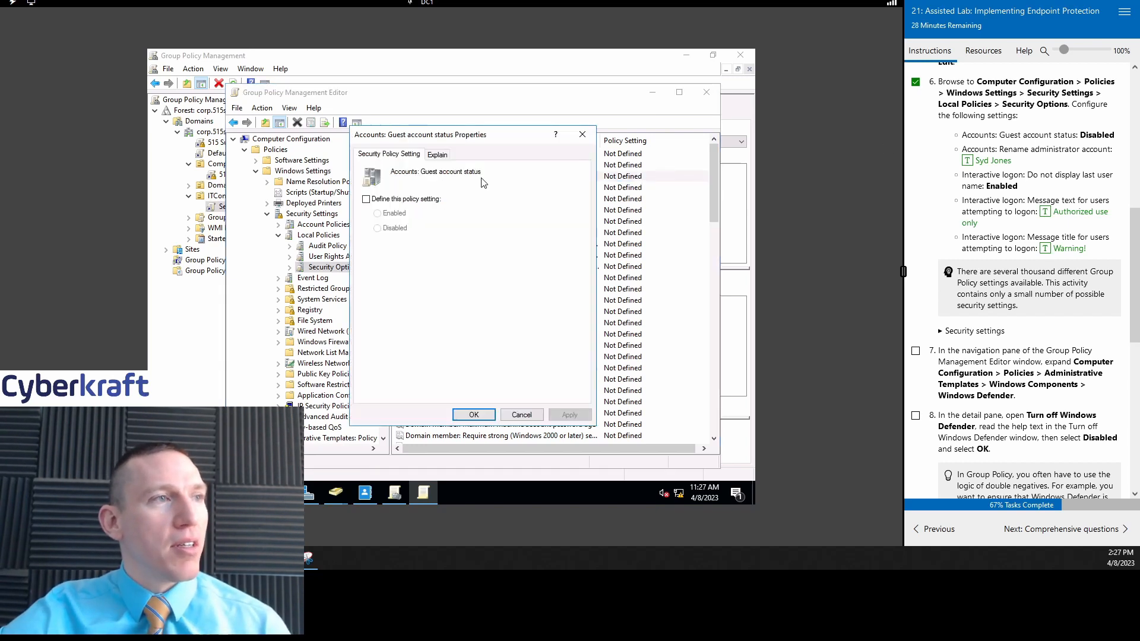
left_click(366, 199)
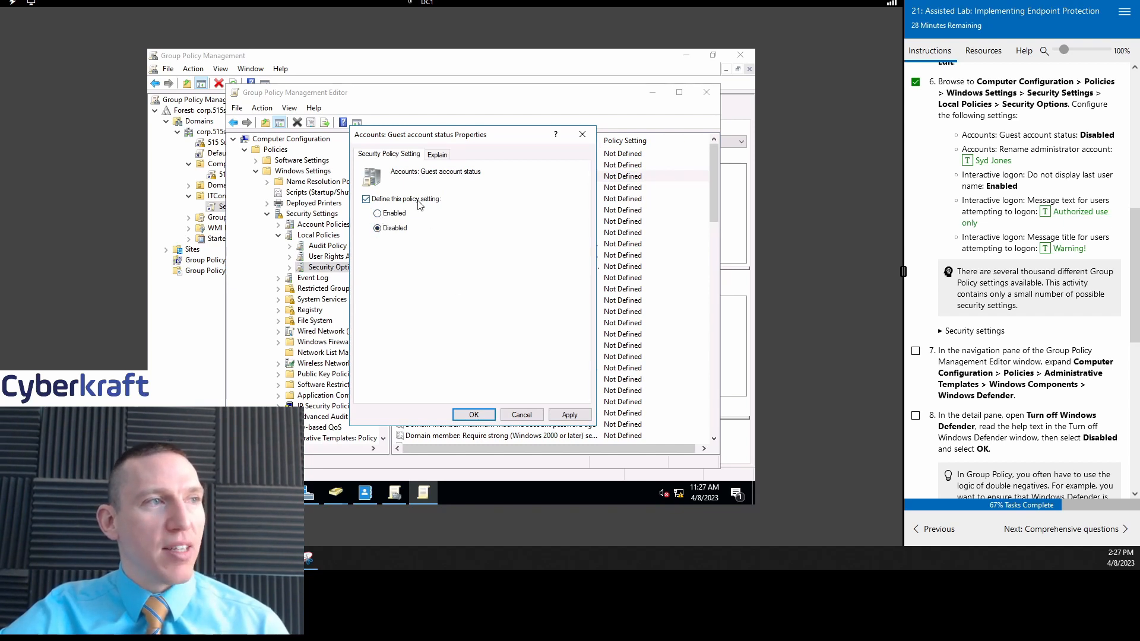
left_click(568, 415)
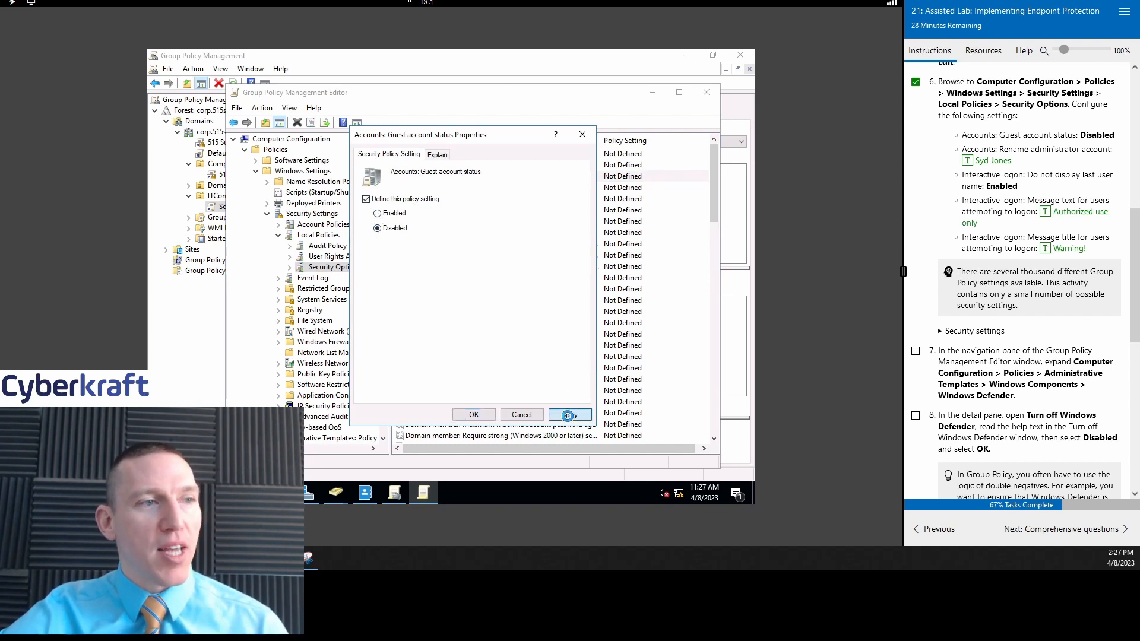
left_click(474, 414)
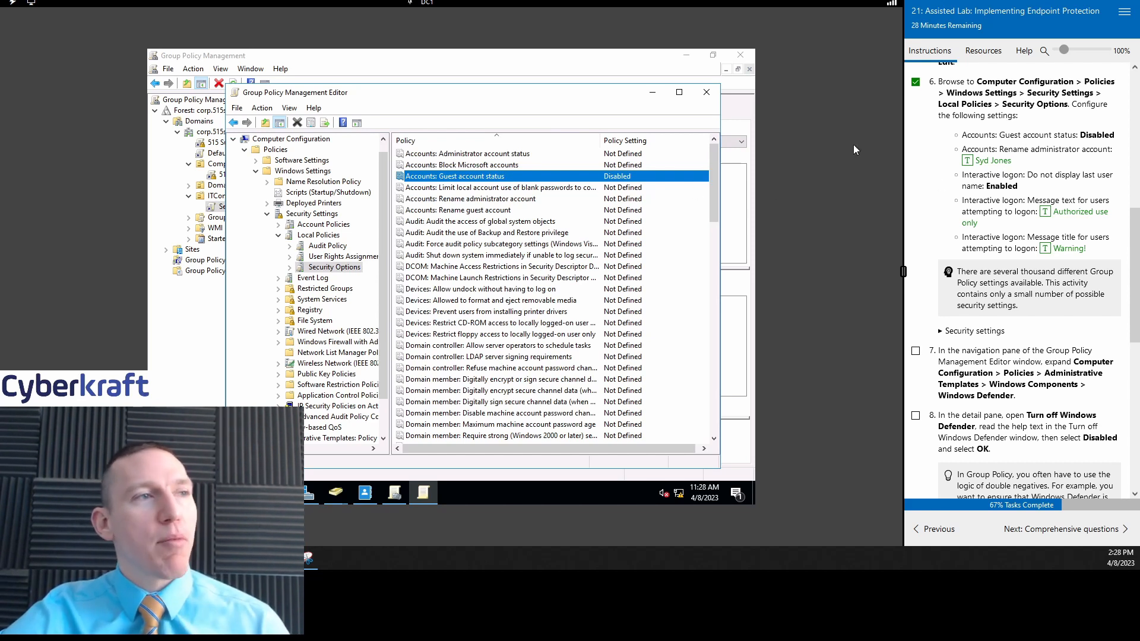
Step: Define the Accounts: Rename administrator account policy with the account name given in task 6 and apply it
double_click(492, 202)
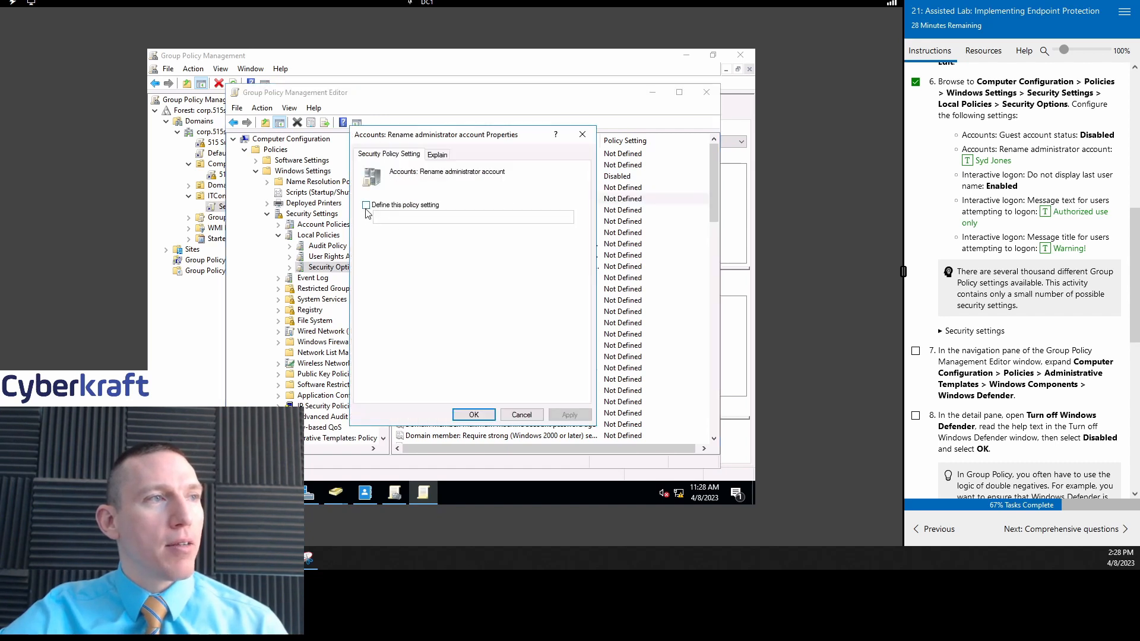
left_click(367, 205)
left_click(420, 218)
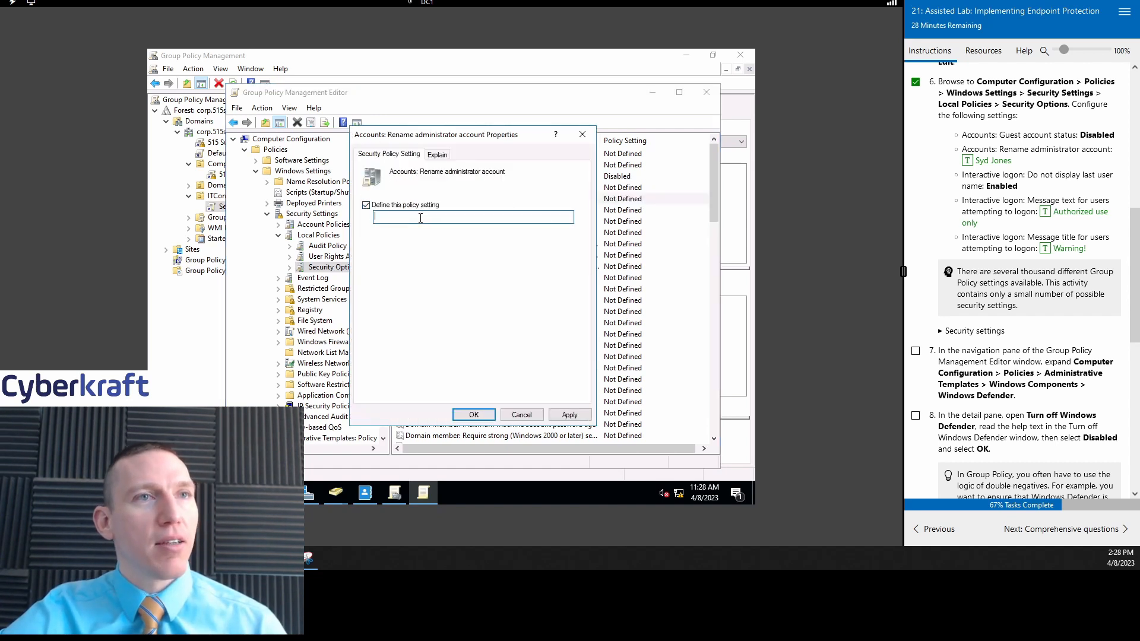
left_click(993, 160)
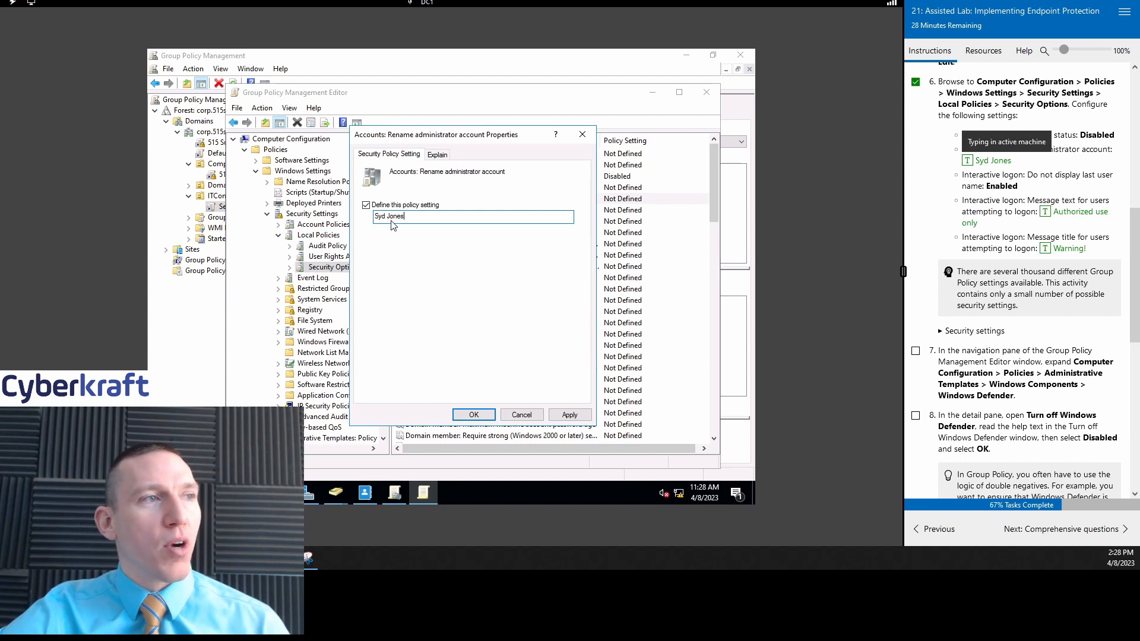
left_click(569, 416)
left_click(465, 418)
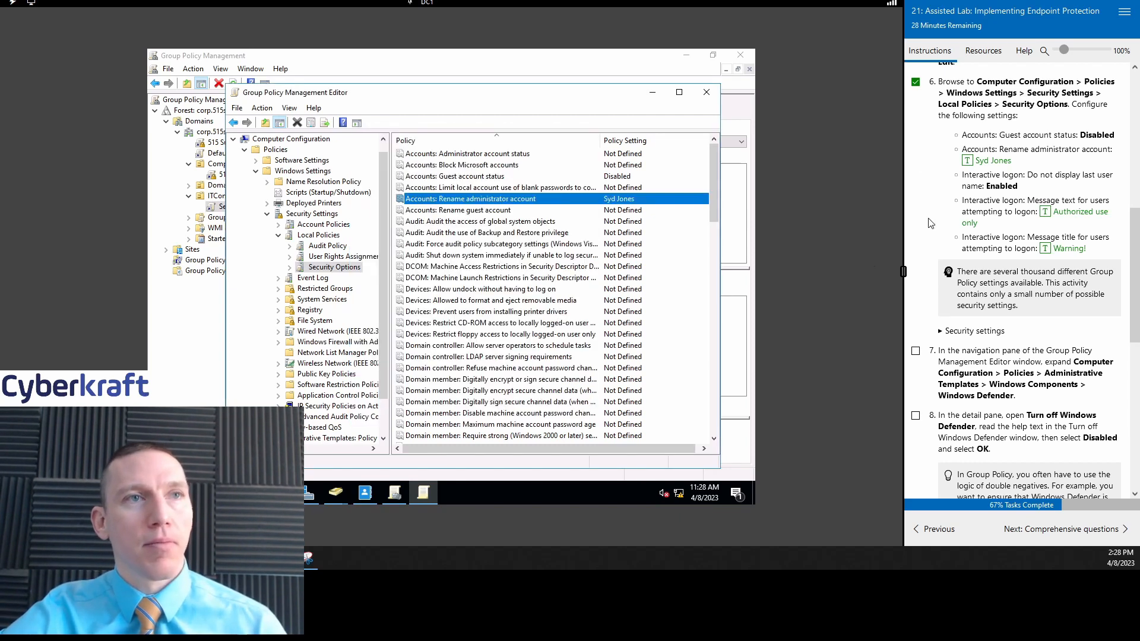
Step: Define the Interactive logon: Do not display last user name policy as Enabled and apply it
scroll(539, 291, "down", 14)
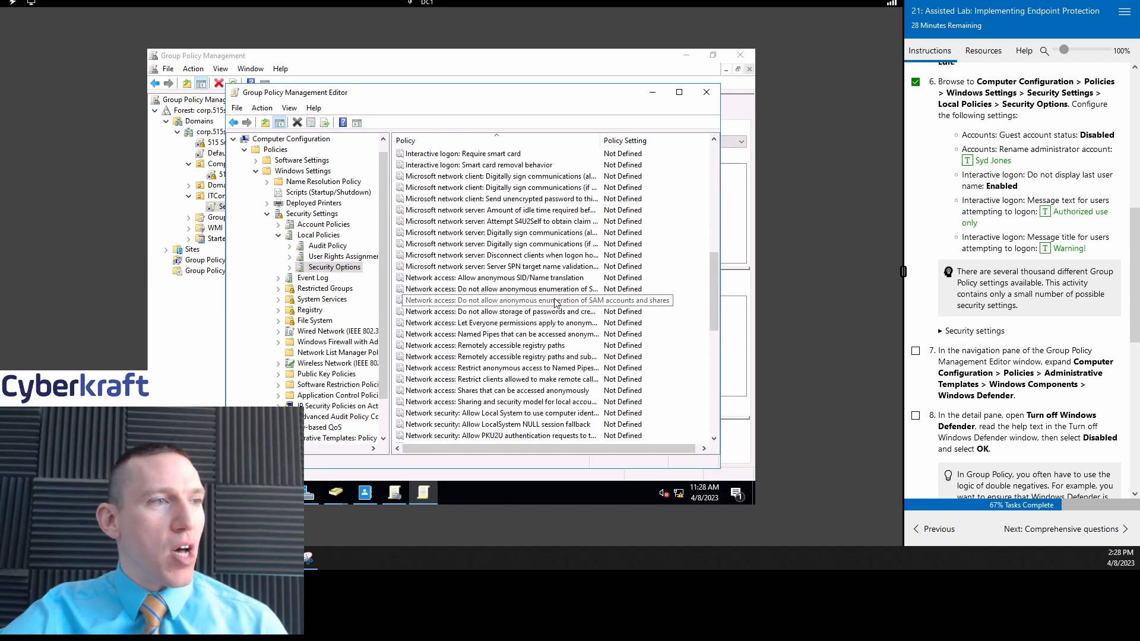
scroll(715, 240, "up", 6)
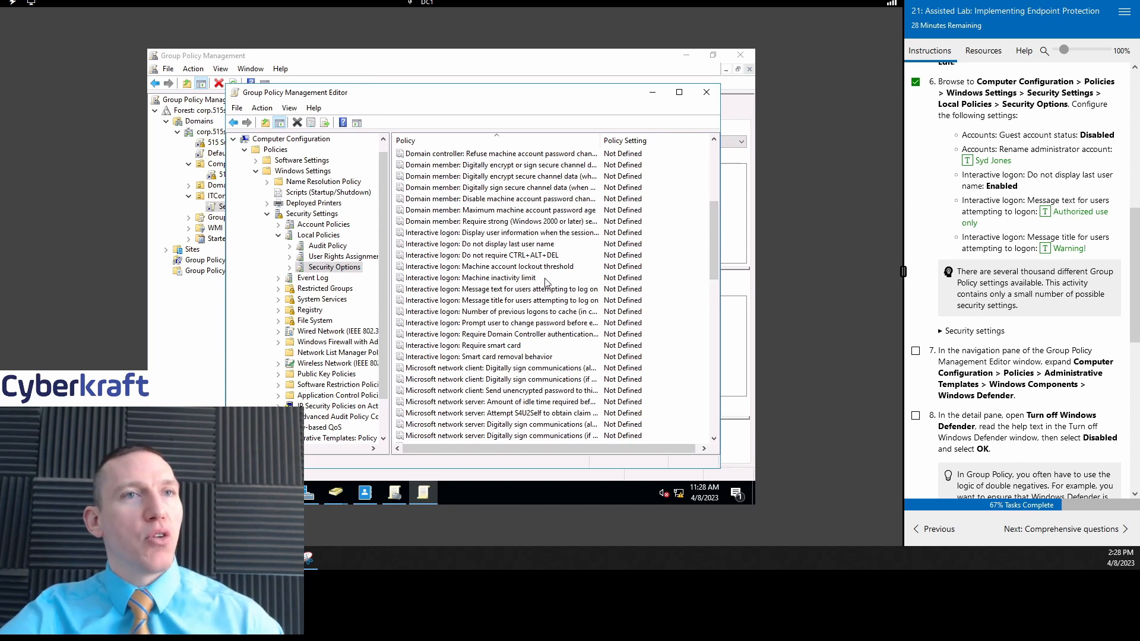
double_click(495, 248)
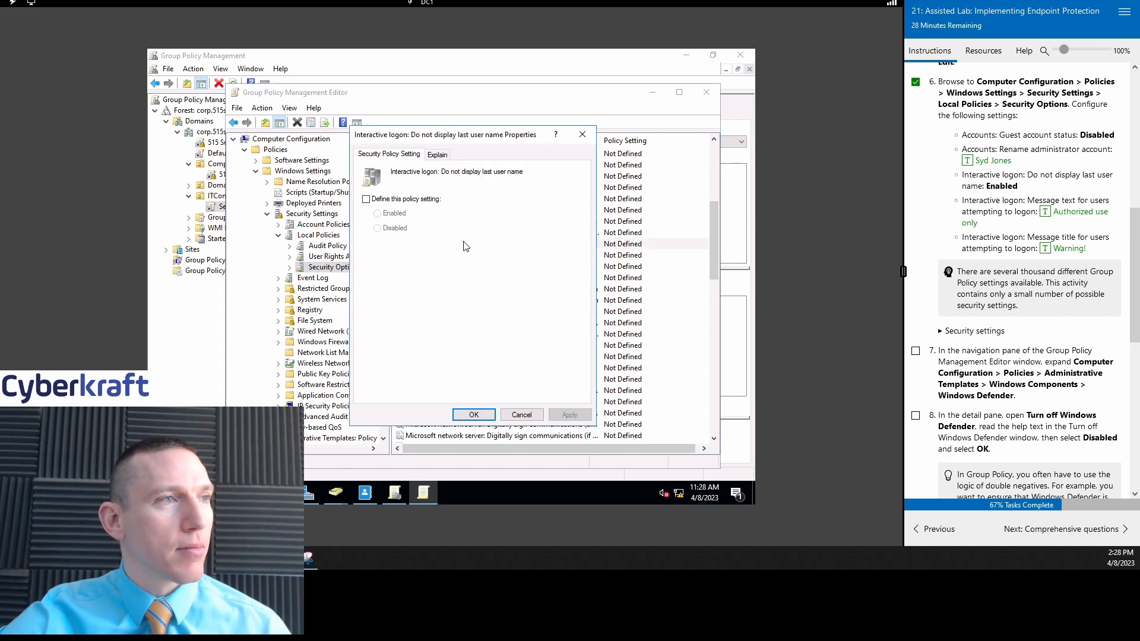
left_click(395, 200)
left_click(384, 216)
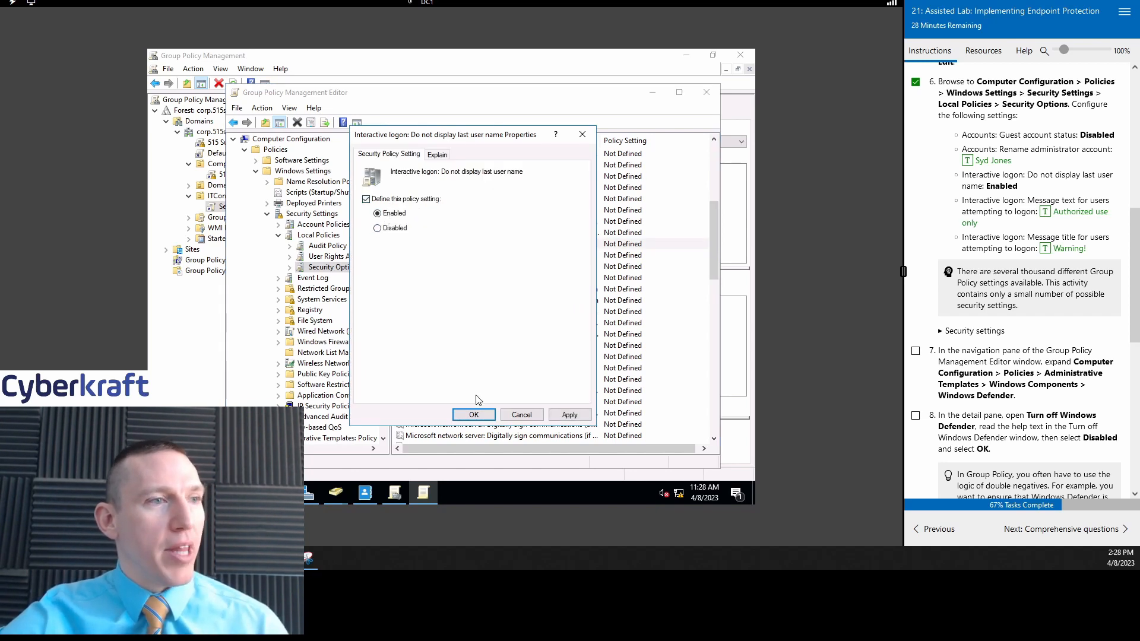
left_click(568, 415)
left_click(475, 416)
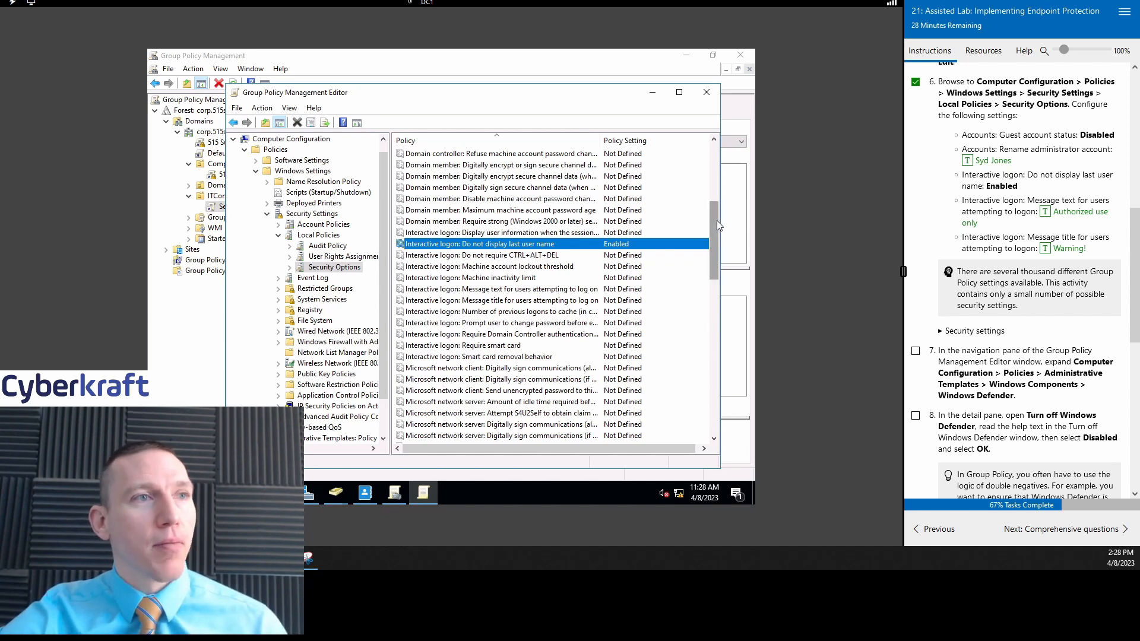
Step: Define the Interactive logon: Message text for users attempting to log on policy with the text "Authorized use only" and apply it
left_click_drag(717, 220, 714, 239)
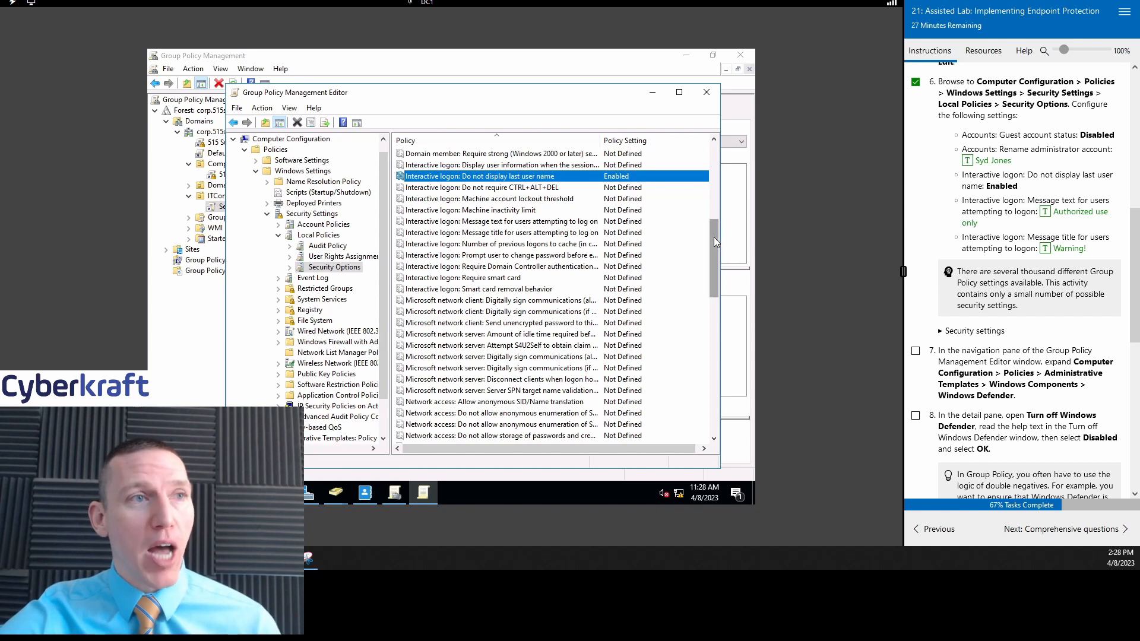
left_click_drag(713, 237, 714, 248)
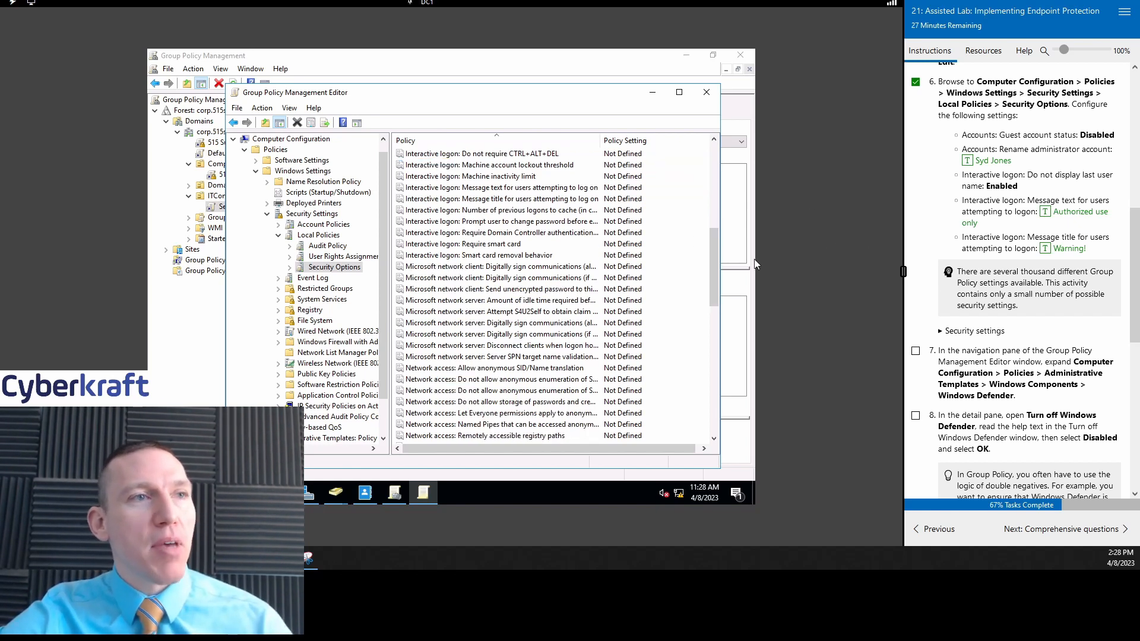
left_click_drag(715, 251, 715, 232)
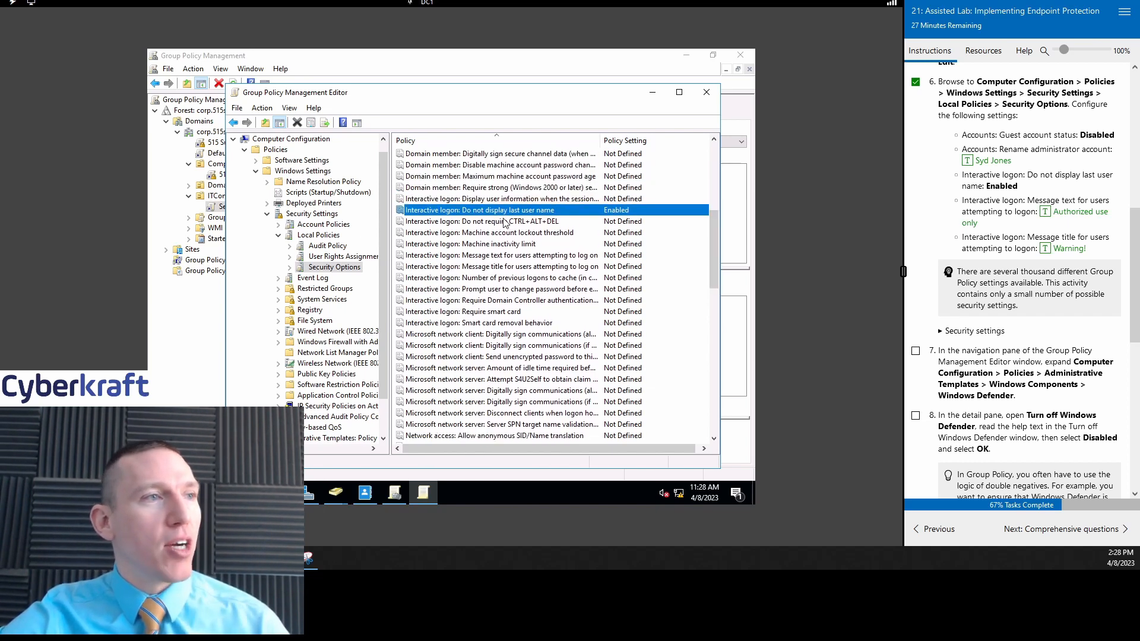
left_click(514, 257)
left_click(517, 267)
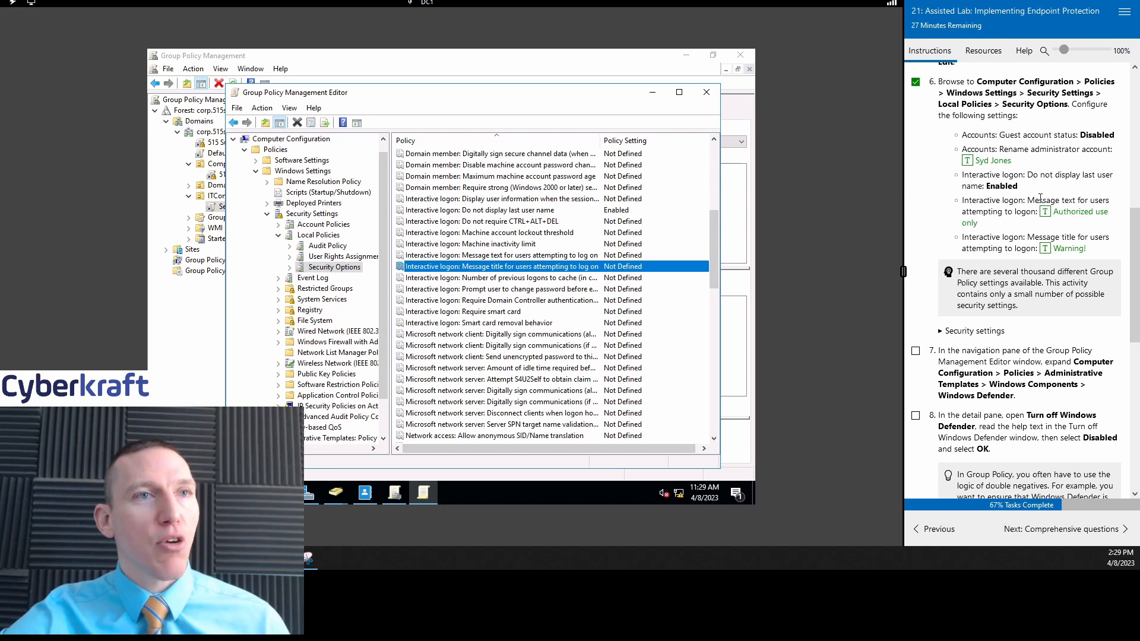
left_click(583, 256)
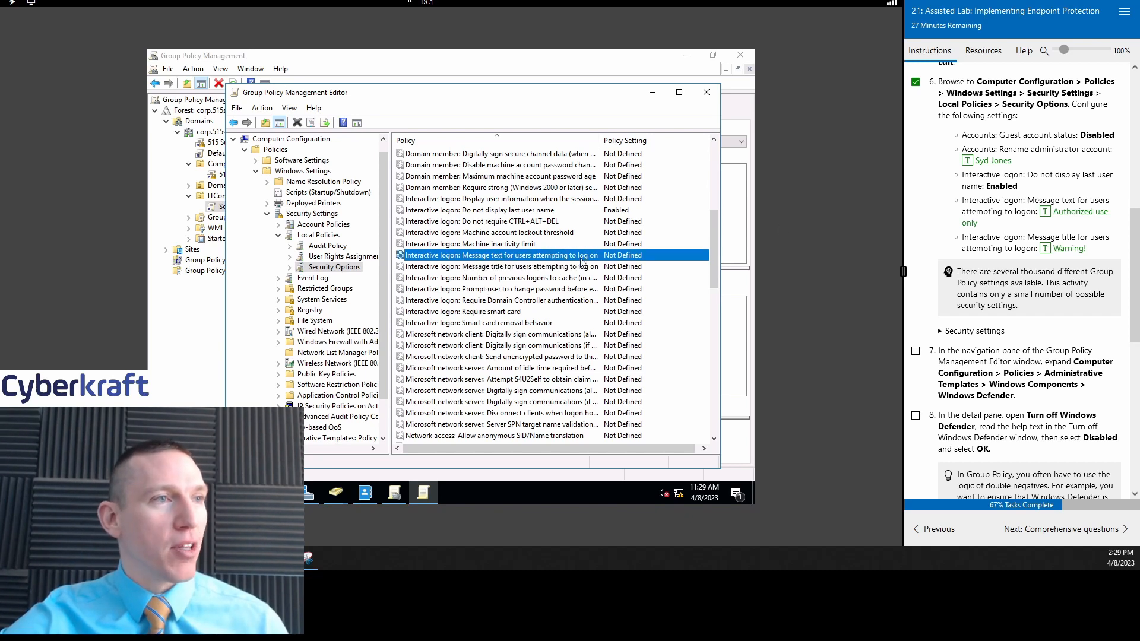
double_click(530, 259)
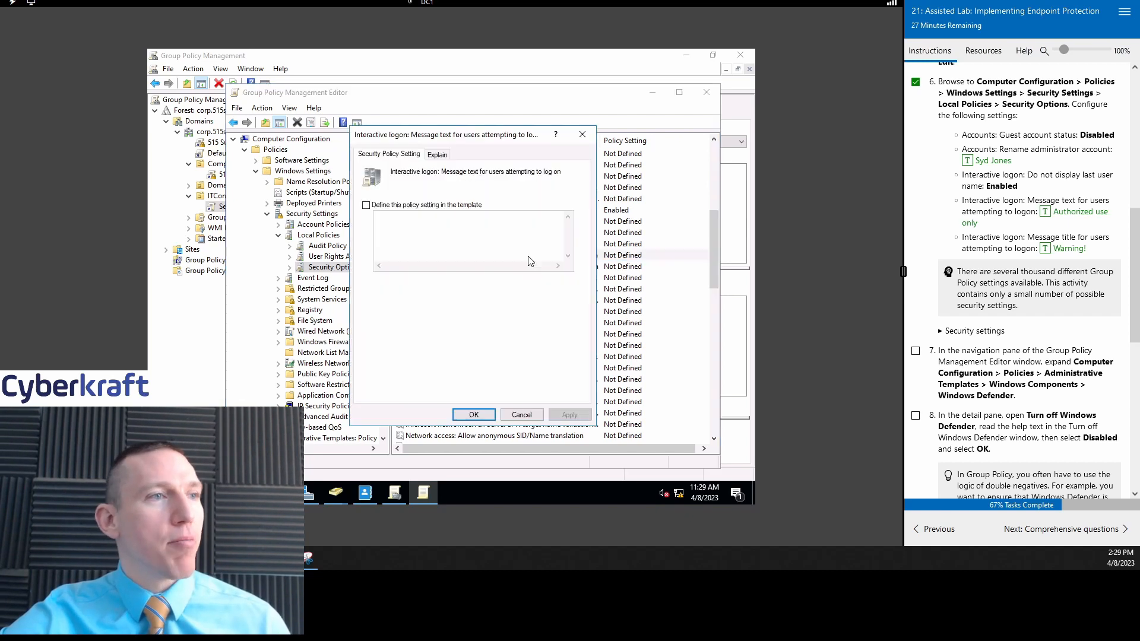
left_click(365, 205)
left_click(430, 226)
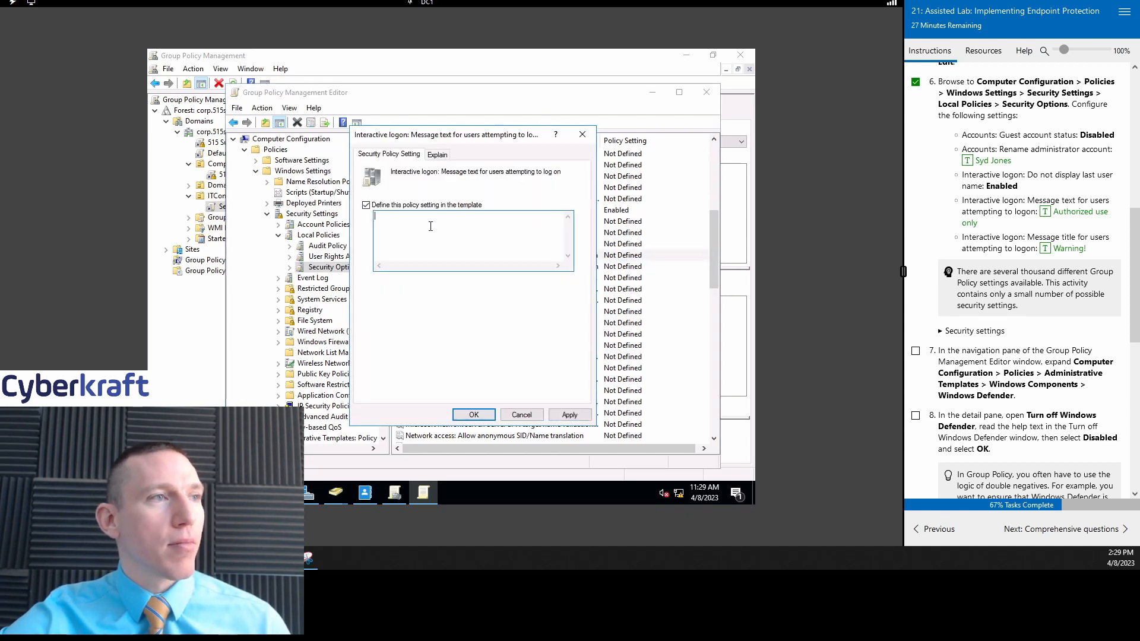
left_click(1097, 212)
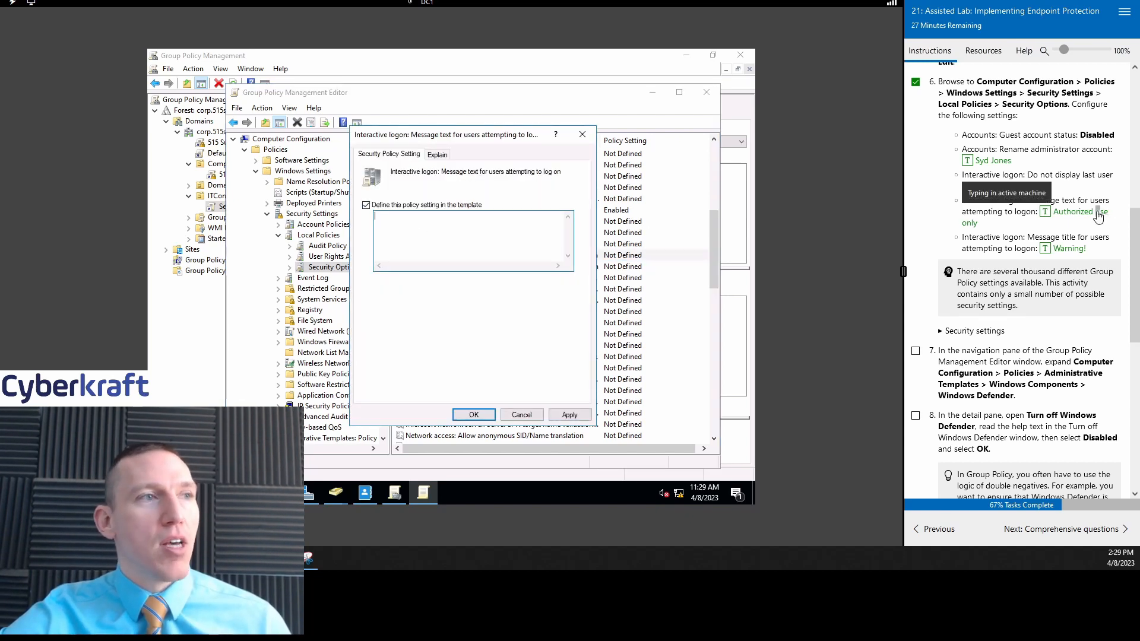
left_click(569, 414)
left_click(473, 414)
Step: Define the Interactive logon: Message title for users attempting to log on policy as "Warning!" and apply it
left_click(526, 267)
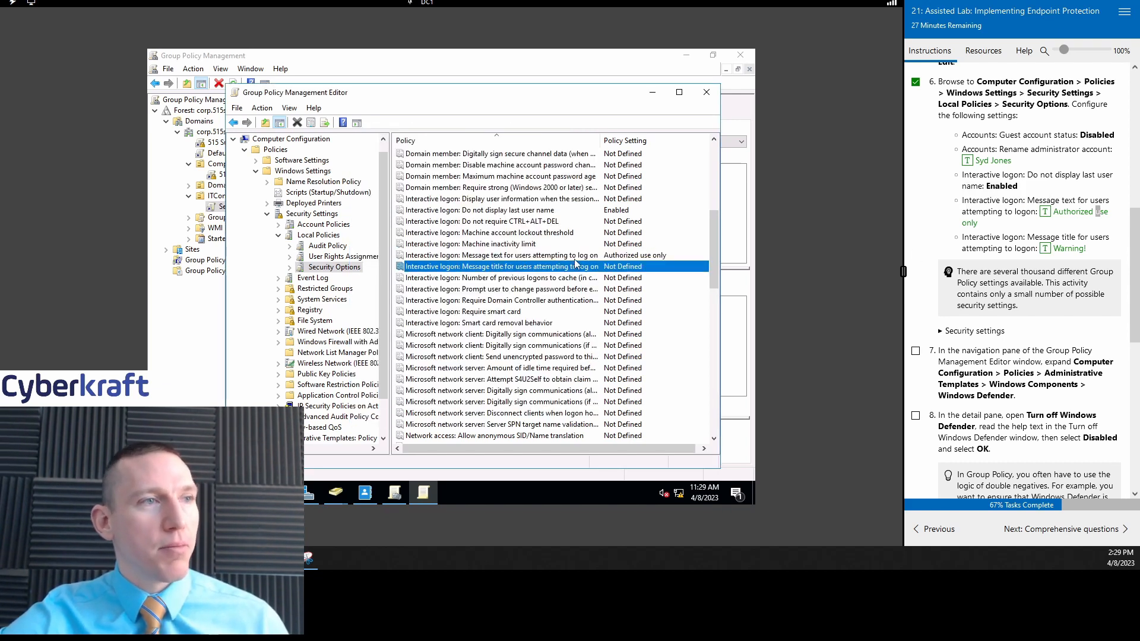
double_click(569, 272)
left_click(397, 206)
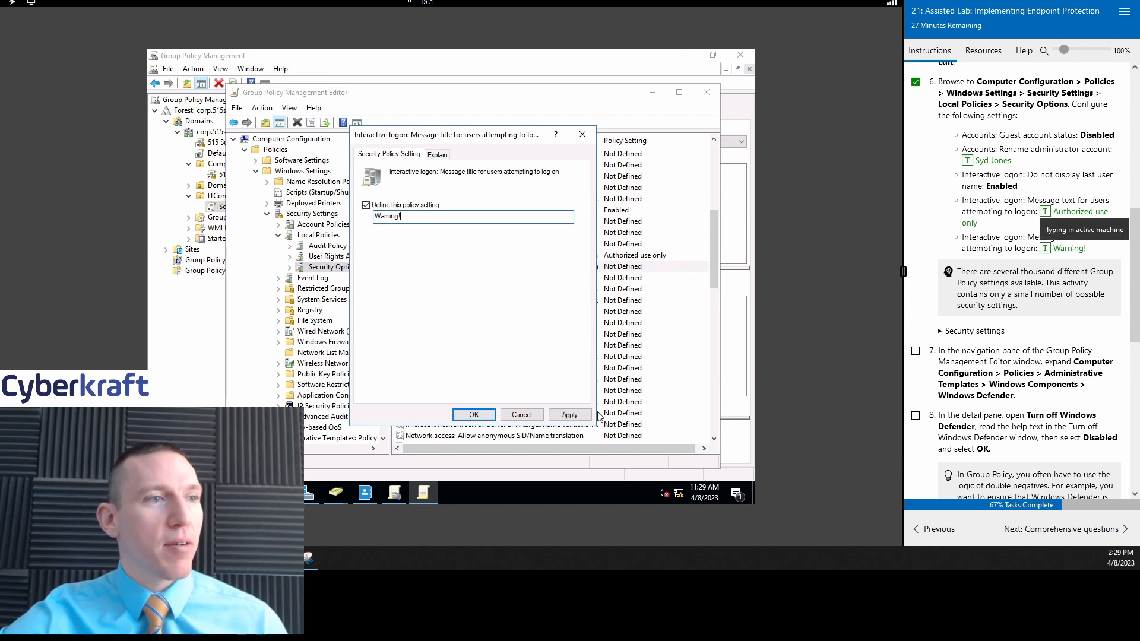
left_click(565, 414)
left_click(473, 414)
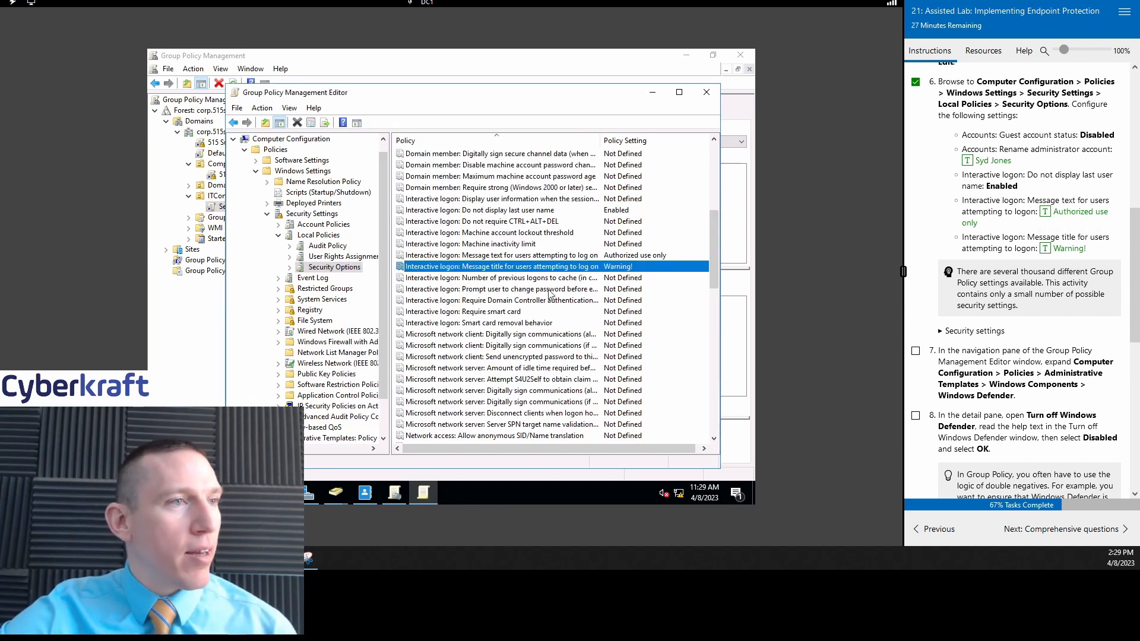
Step: Examine the available actions of the Interactive logon: Smart card removal behavior policy without defining it, and look through the remaining security options
left_click_drag(710, 237, 709, 247)
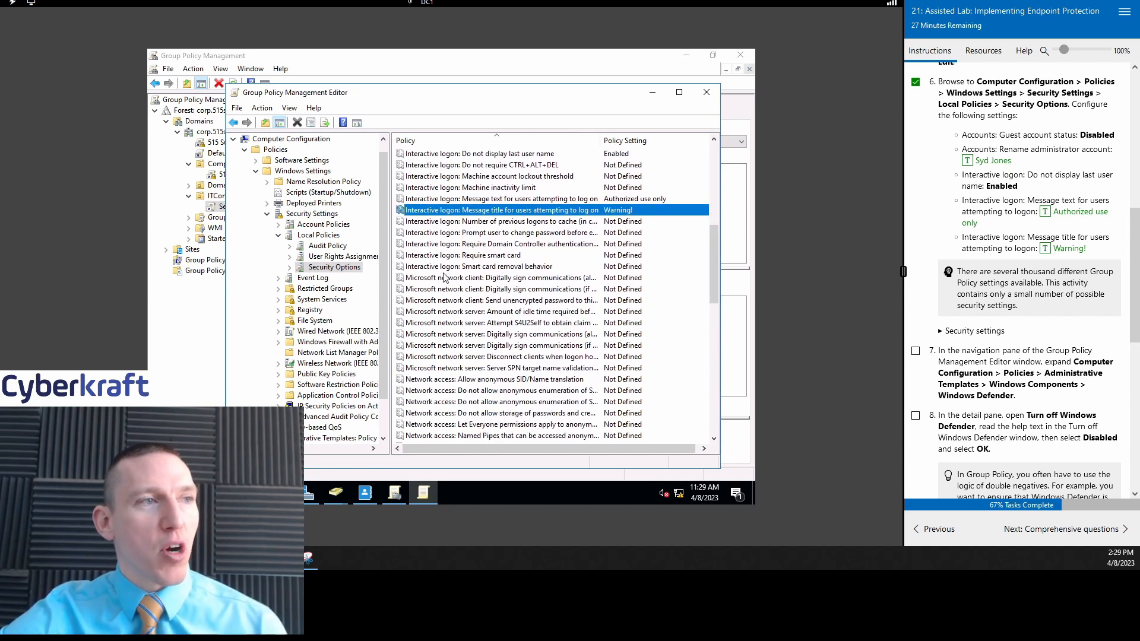
left_click(475, 256)
left_click(514, 267)
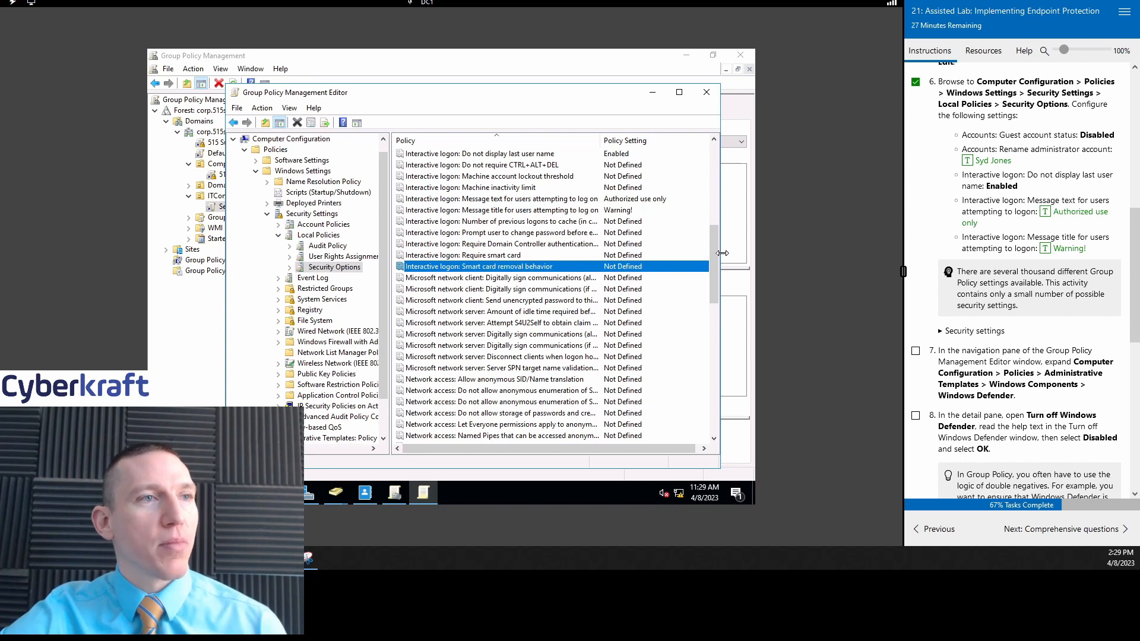
double_click(515, 268)
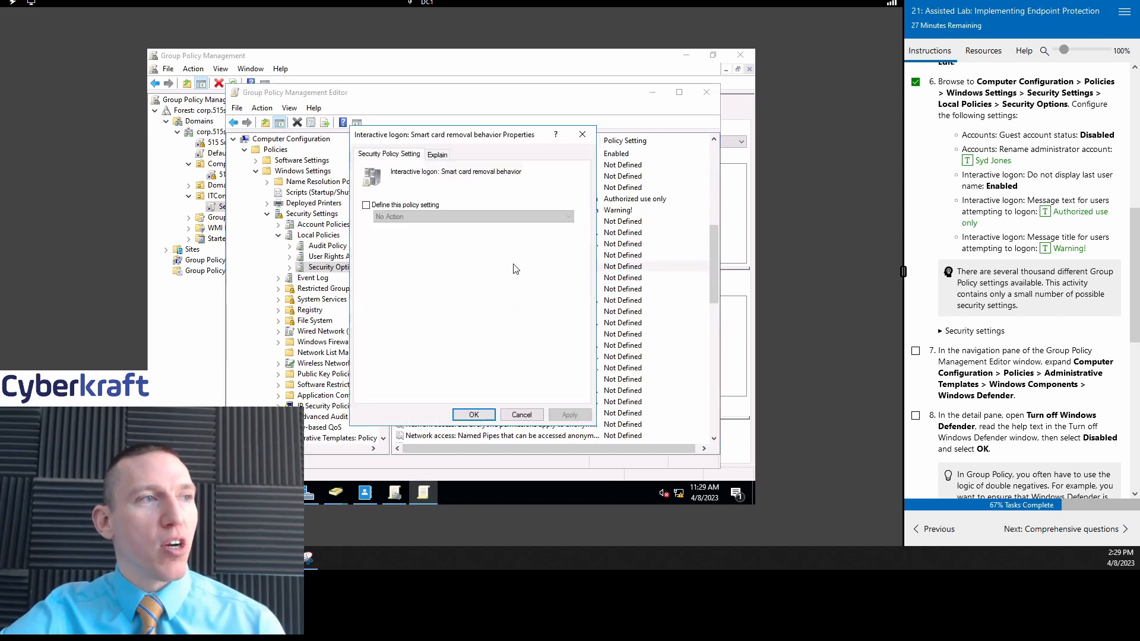
left_click(365, 205)
left_click(413, 217)
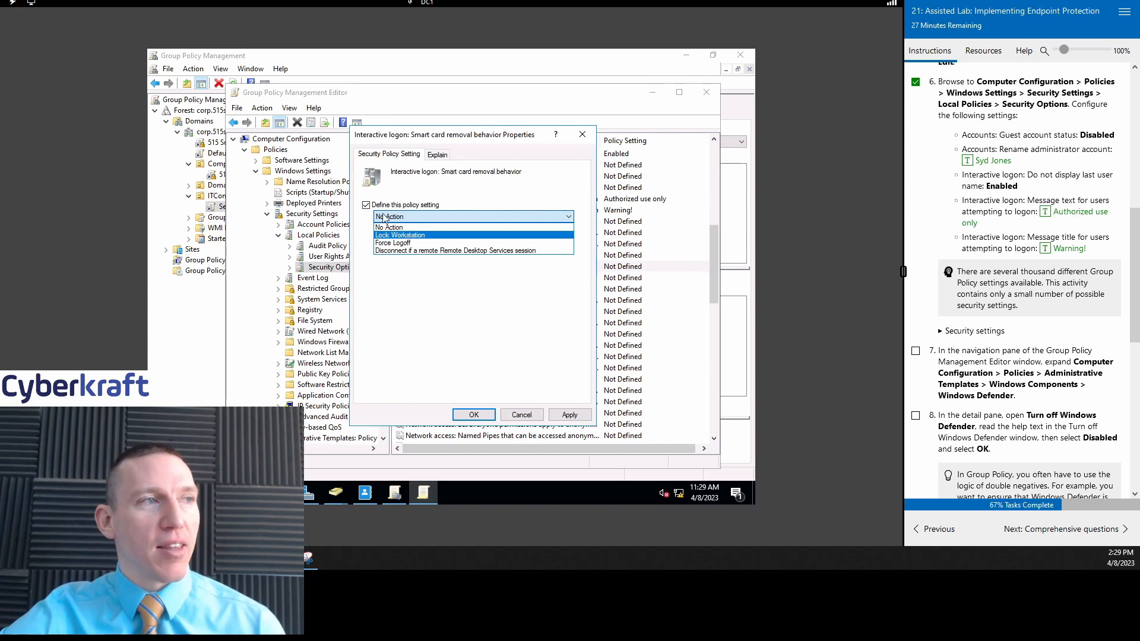
left_click(361, 207)
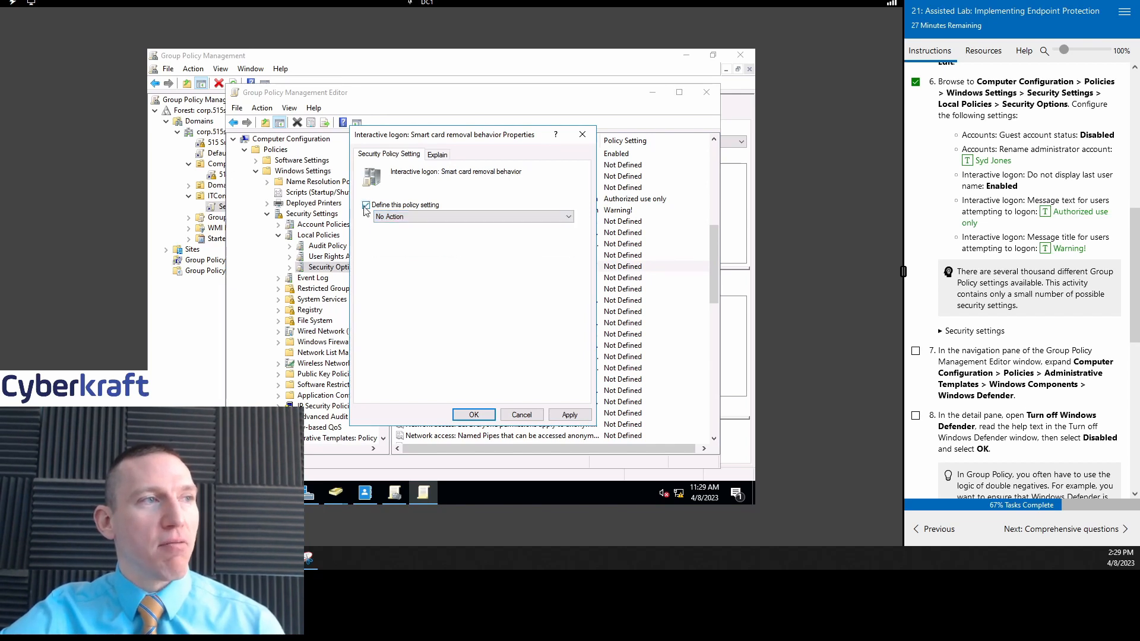
left_click(366, 205)
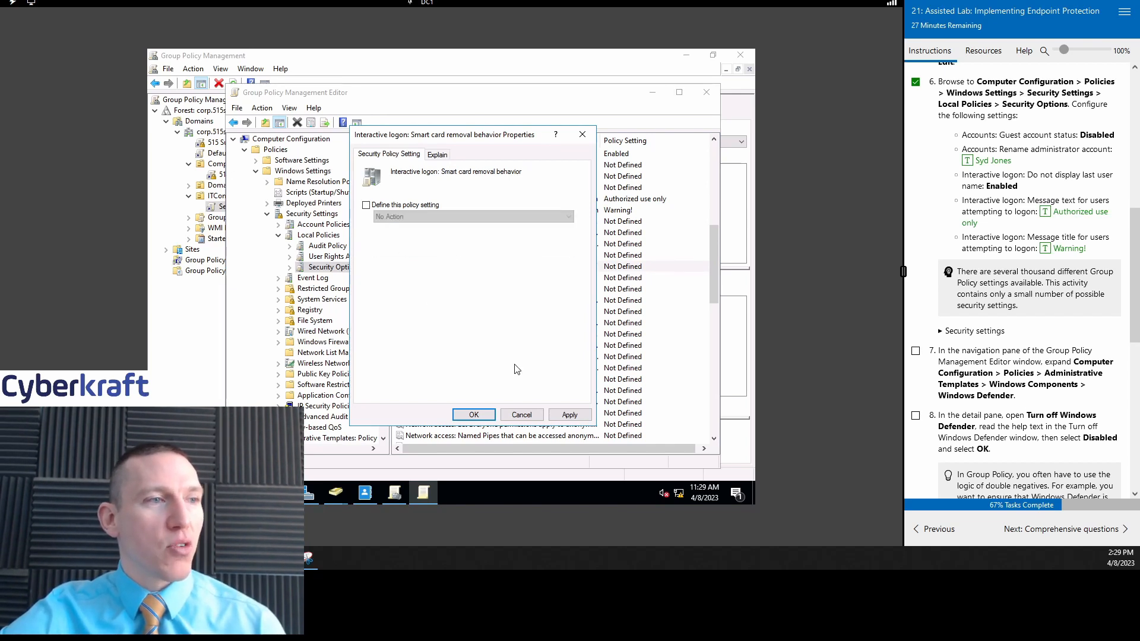
left_click(521, 414)
left_click_drag(713, 244, 720, 277)
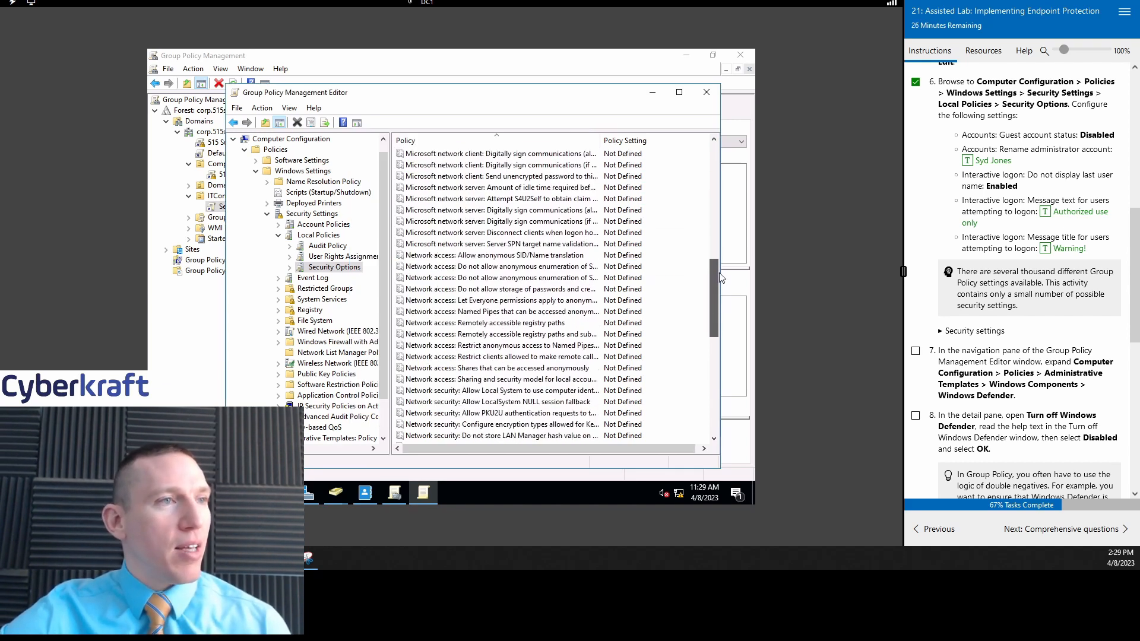
mouse_move(720, 277)
left_mouse_down()
mouse_move(715, 331)
mouse_move(714, 281)
left_mouse_up()
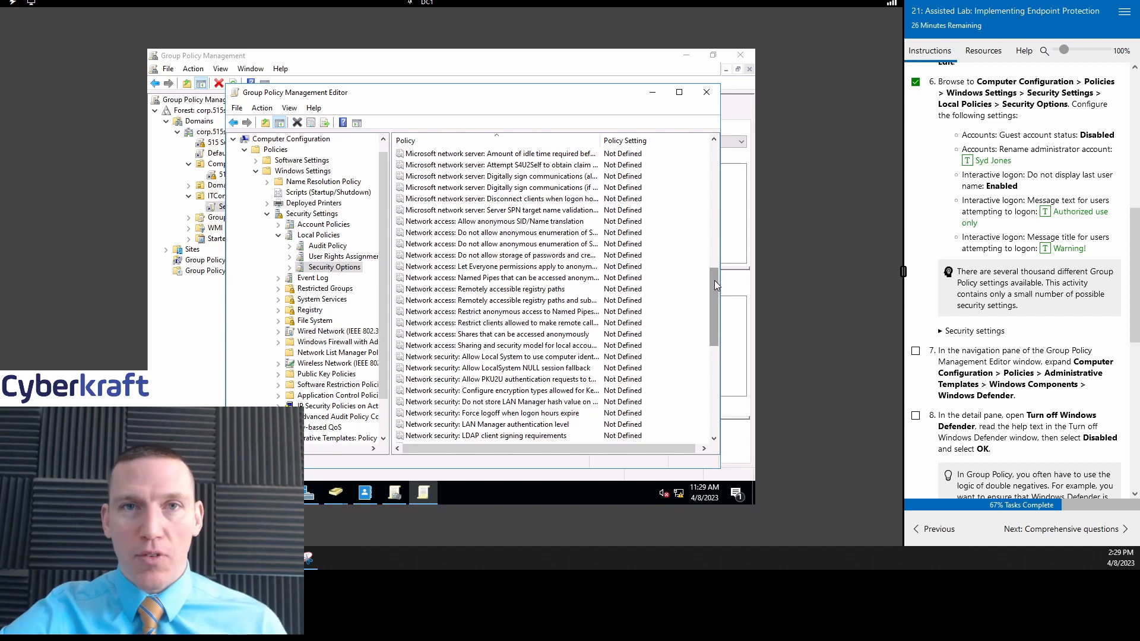
mouse_move(714, 282)
left_mouse_down()
mouse_move(701, 310)
mouse_move(729, 414)
mouse_move(714, 271)
mouse_move(716, 413)
left_mouse_up()
Step: Mark task 7 as done and expand Administrative Templates > Windows Components > Windows Defender under the Computer Configuration policies
scroll(1030, 288, "down", 3)
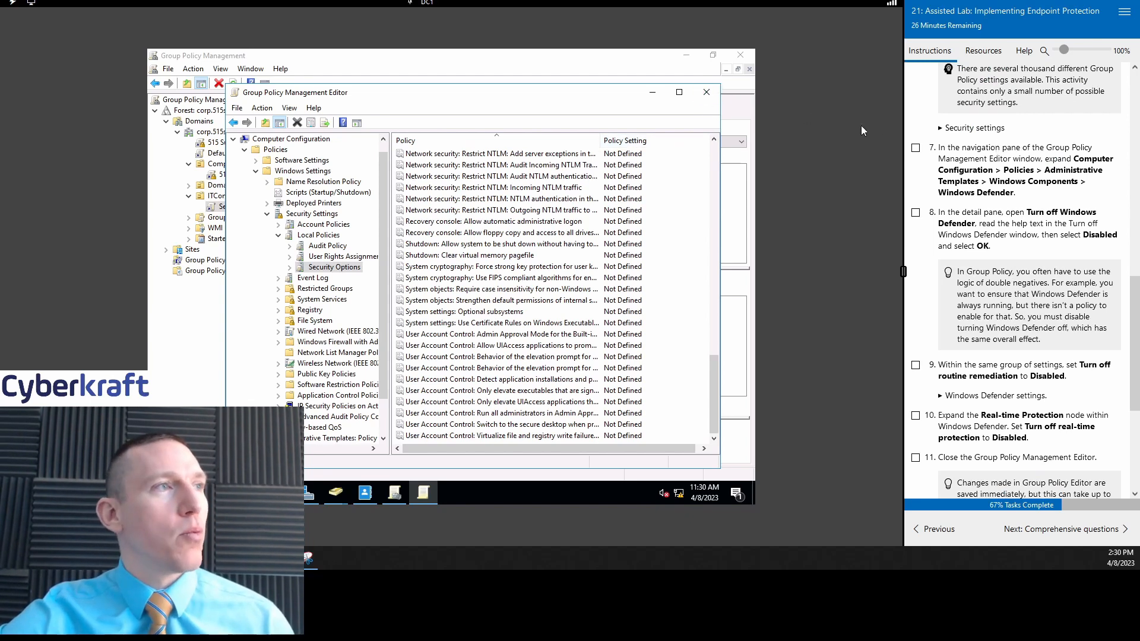
left_click(915, 148)
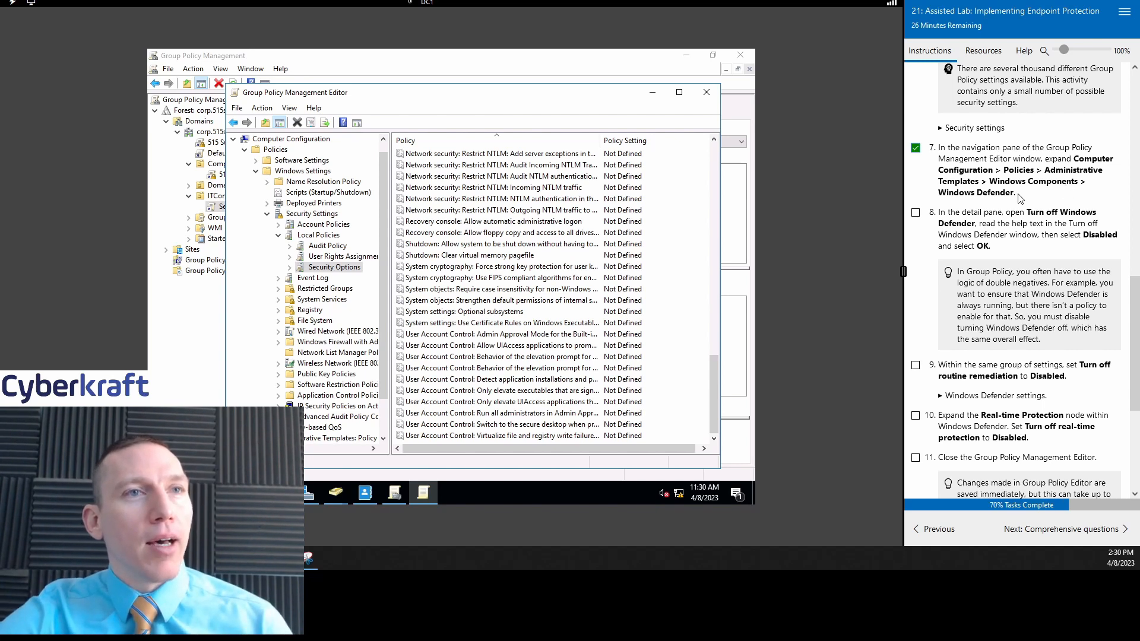
left_click(268, 214)
left_click(255, 181)
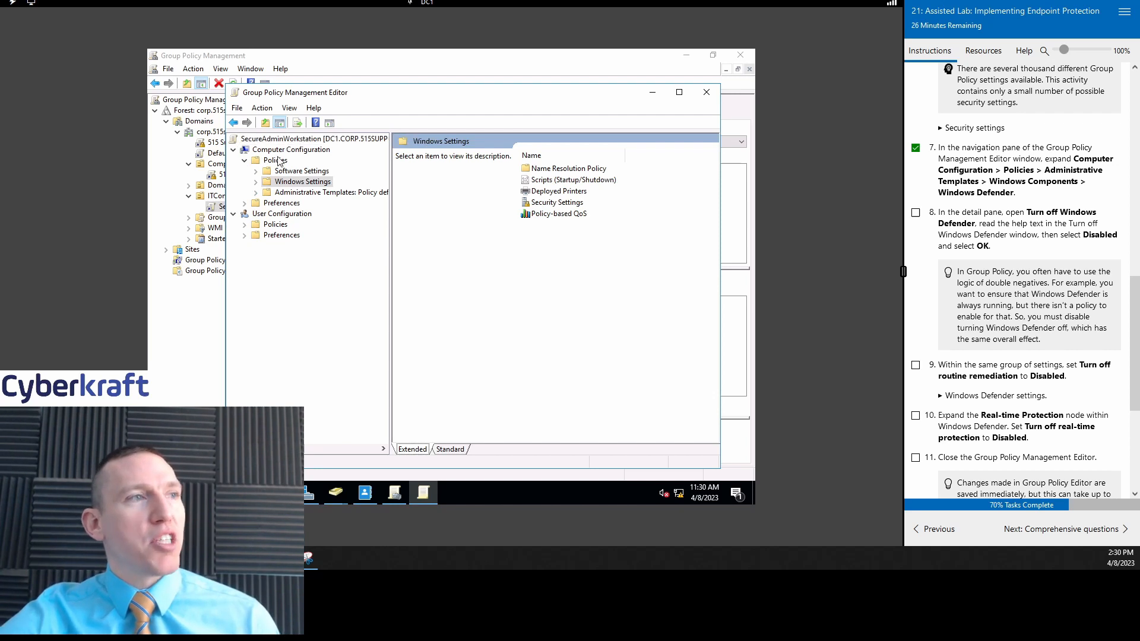
double_click(296, 196)
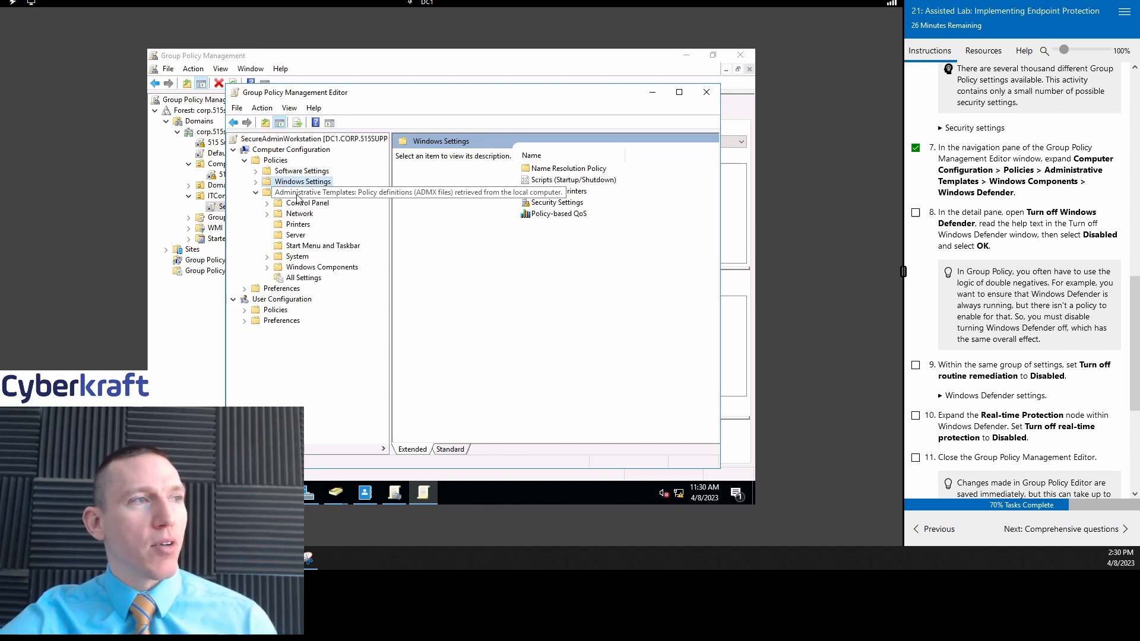
left_click(267, 268)
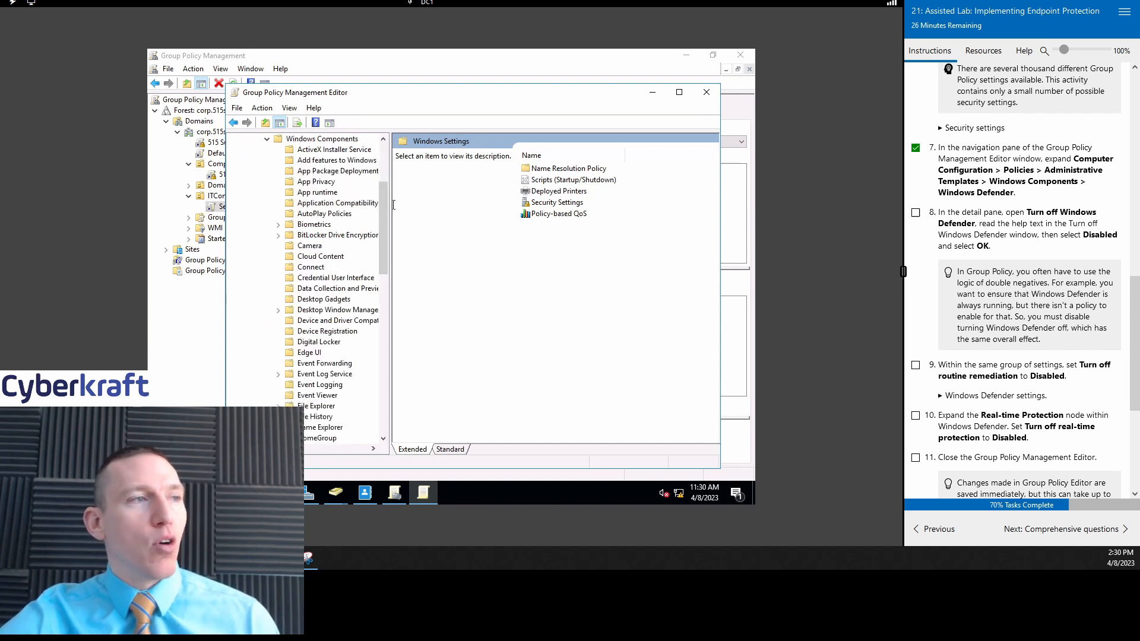
left_click_drag(387, 233, 382, 377)
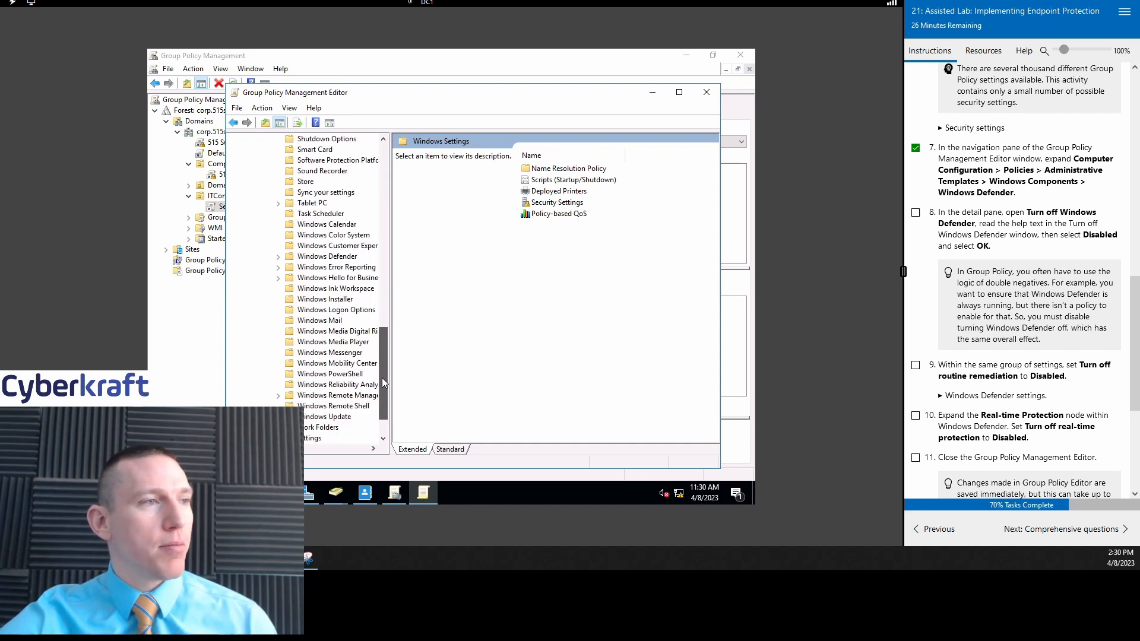
left_click(278, 257)
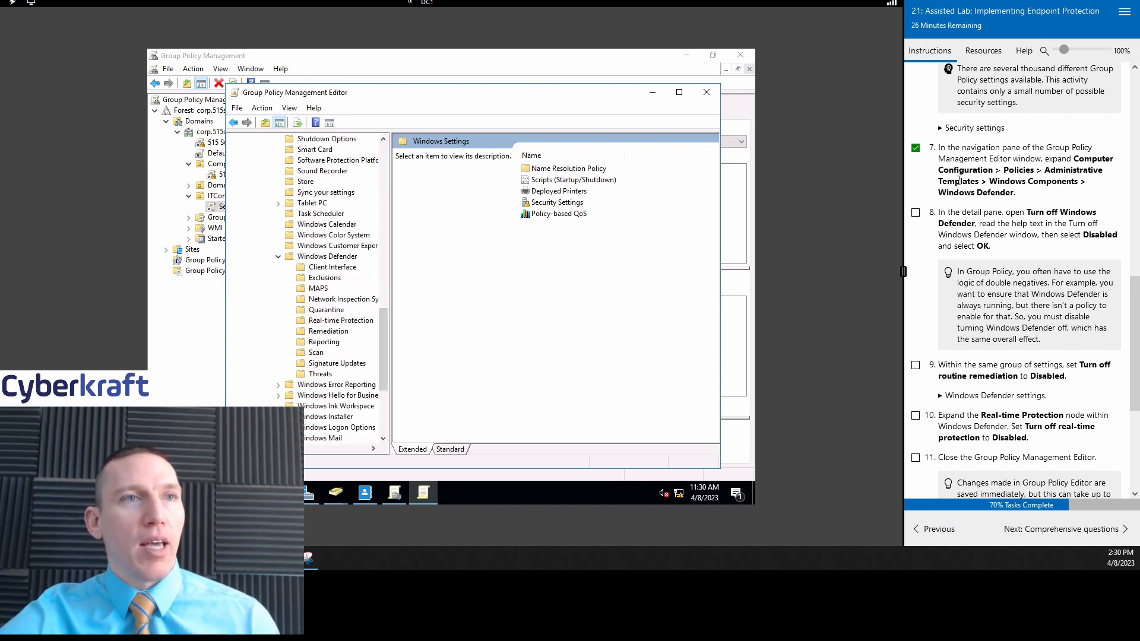
Step: Set the Turn off Windows Defender policy in the Windows Defender node to Disabled and apply it
scroll(1004, 206, "down", 1)
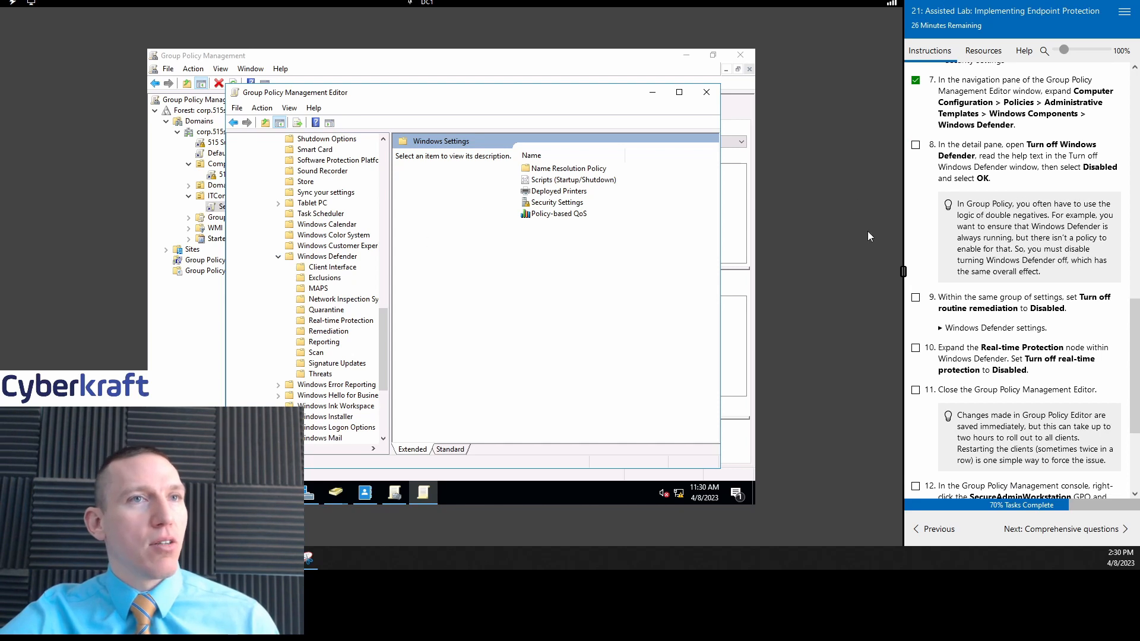
left_click(330, 257)
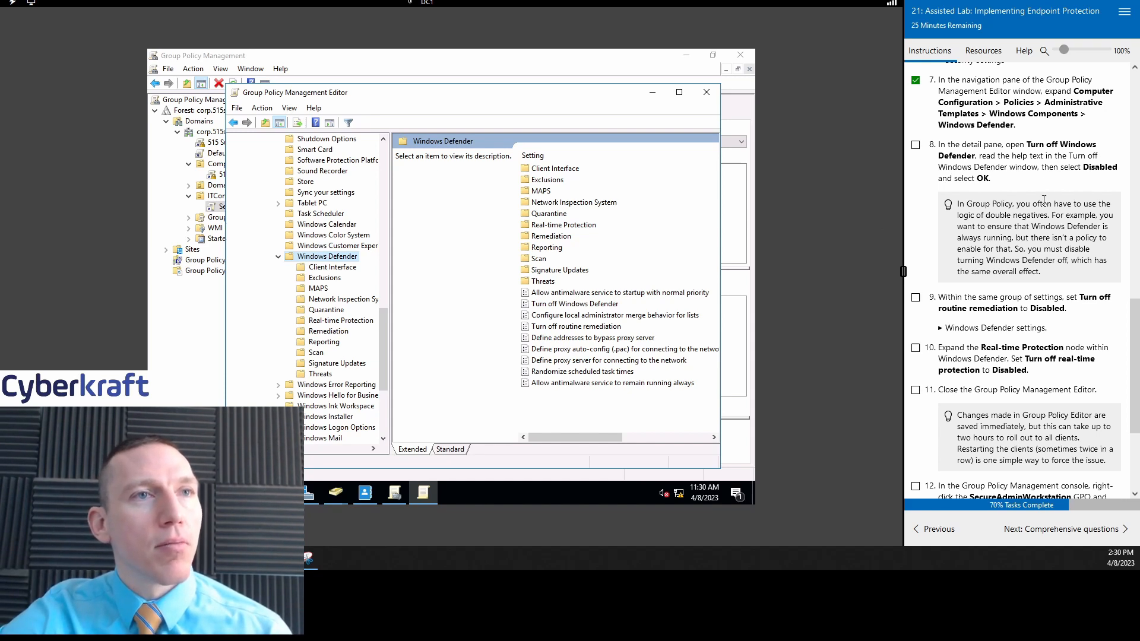
scroll(1044, 203, "down", 1)
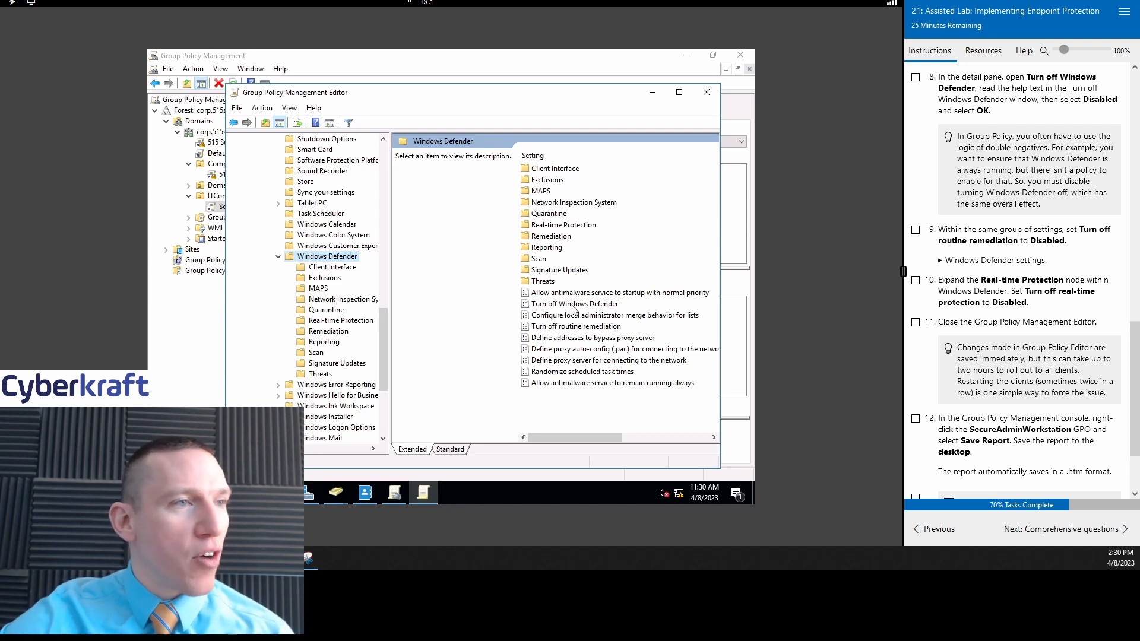
left_click(589, 309)
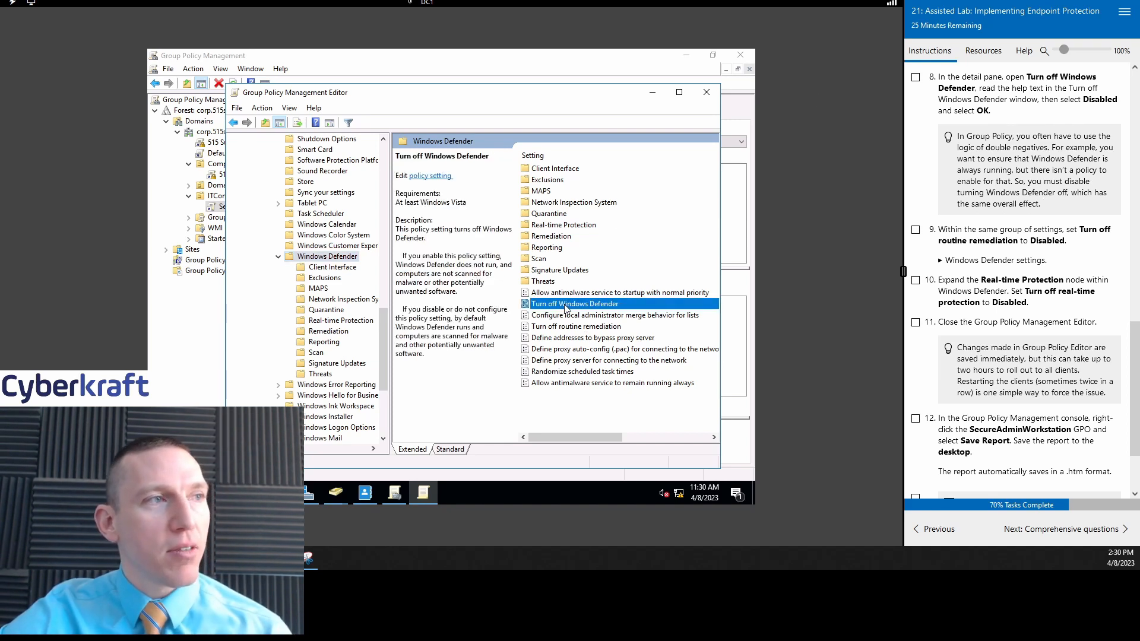
double_click(565, 305)
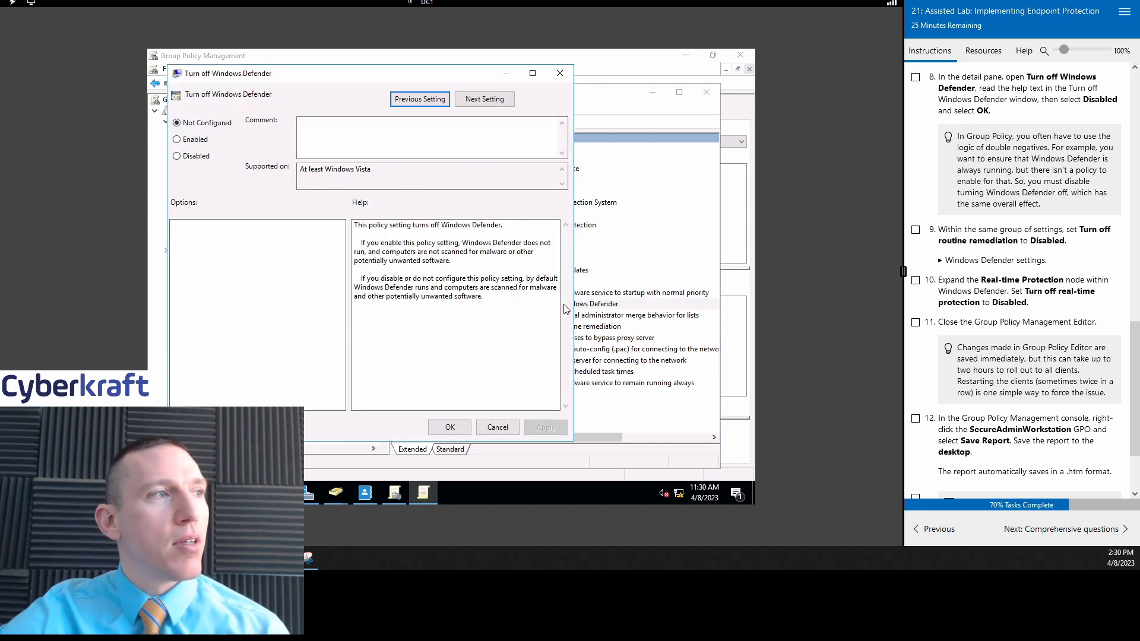
left_click_drag(283, 81, 344, 83)
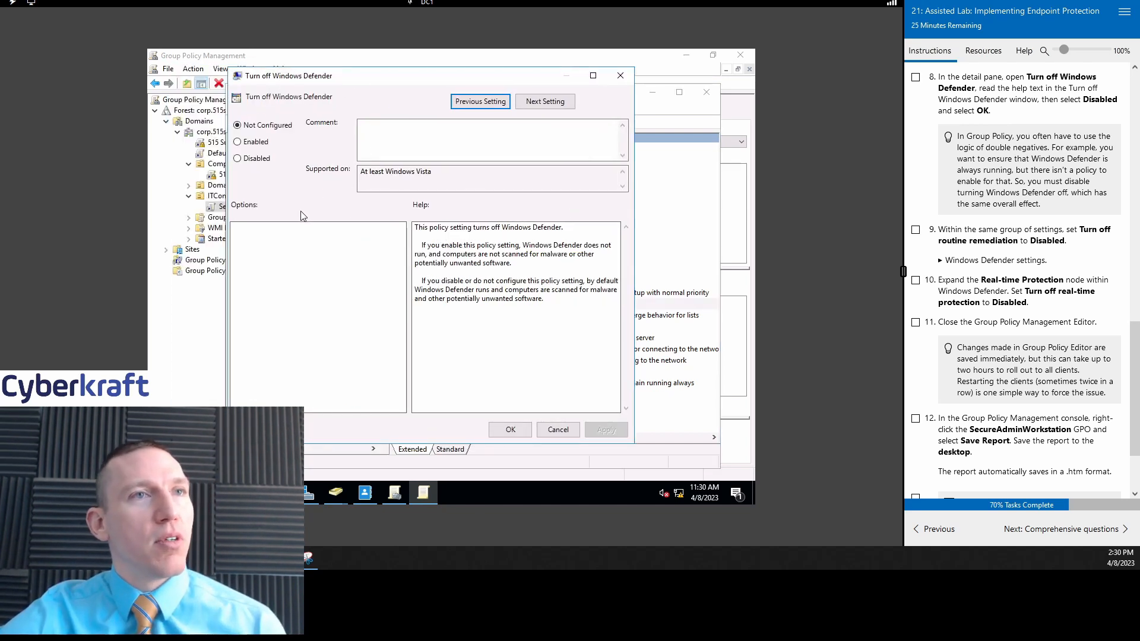
left_click(256, 161)
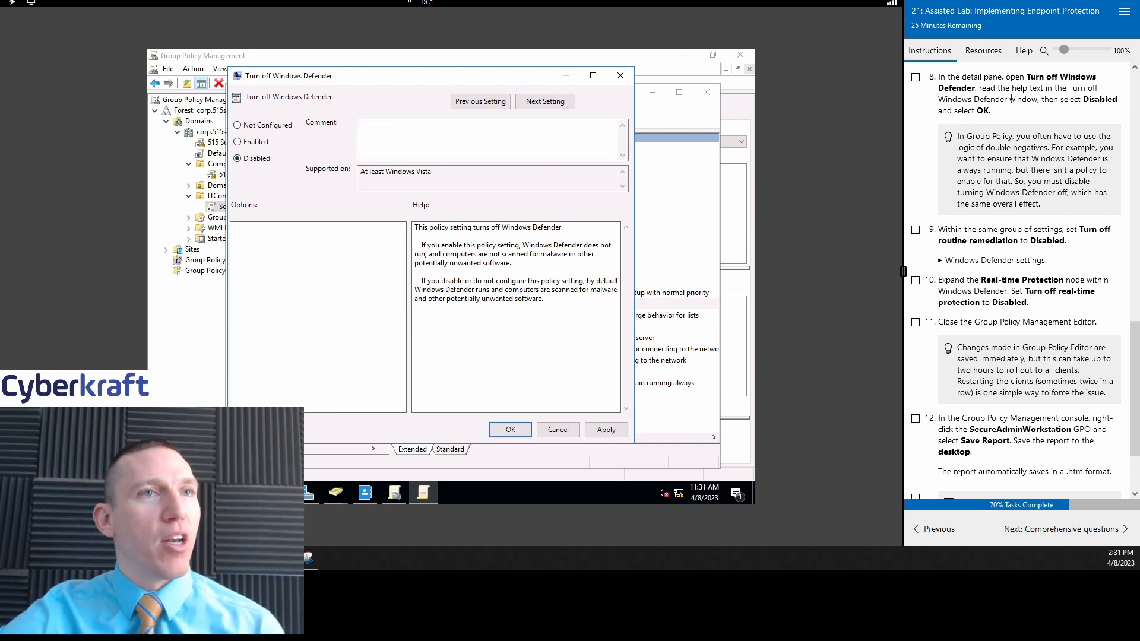
left_click(606, 428)
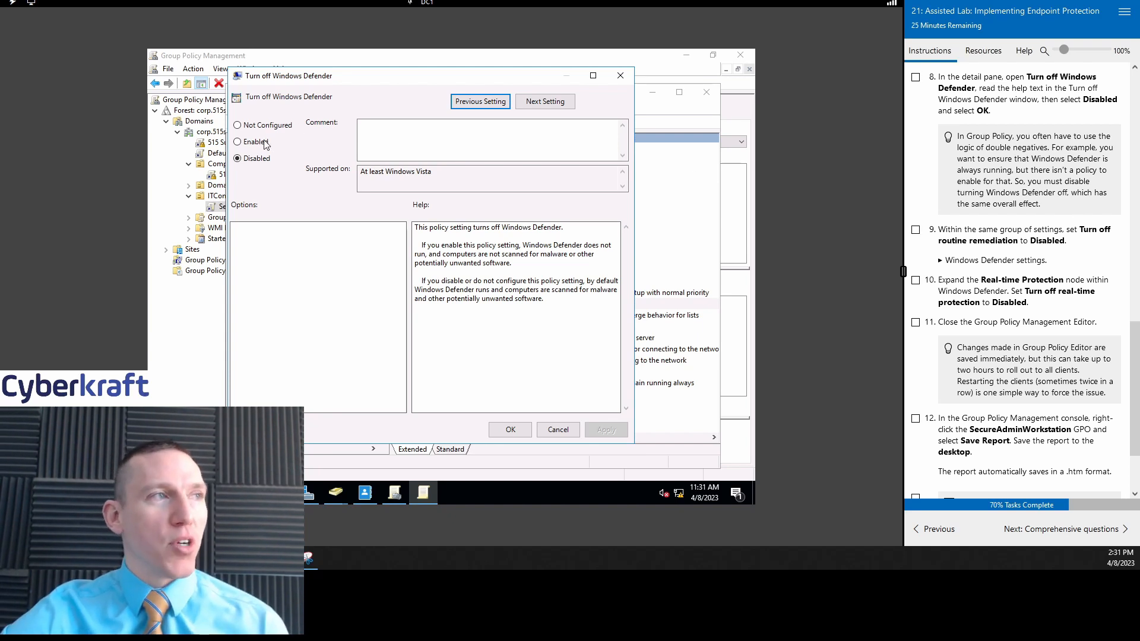
left_click(515, 430)
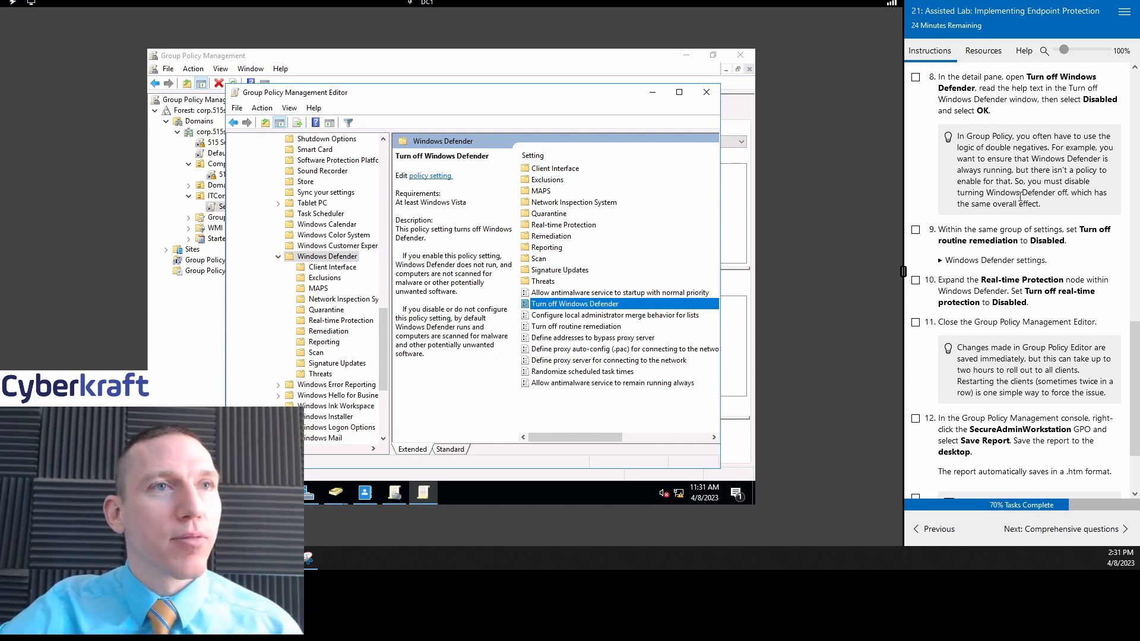
Step: Set the Turn off routine remediation policy to Disabled, apply it, and mark tasks 9 and 10 as done
scroll(1017, 228, "down", 1)
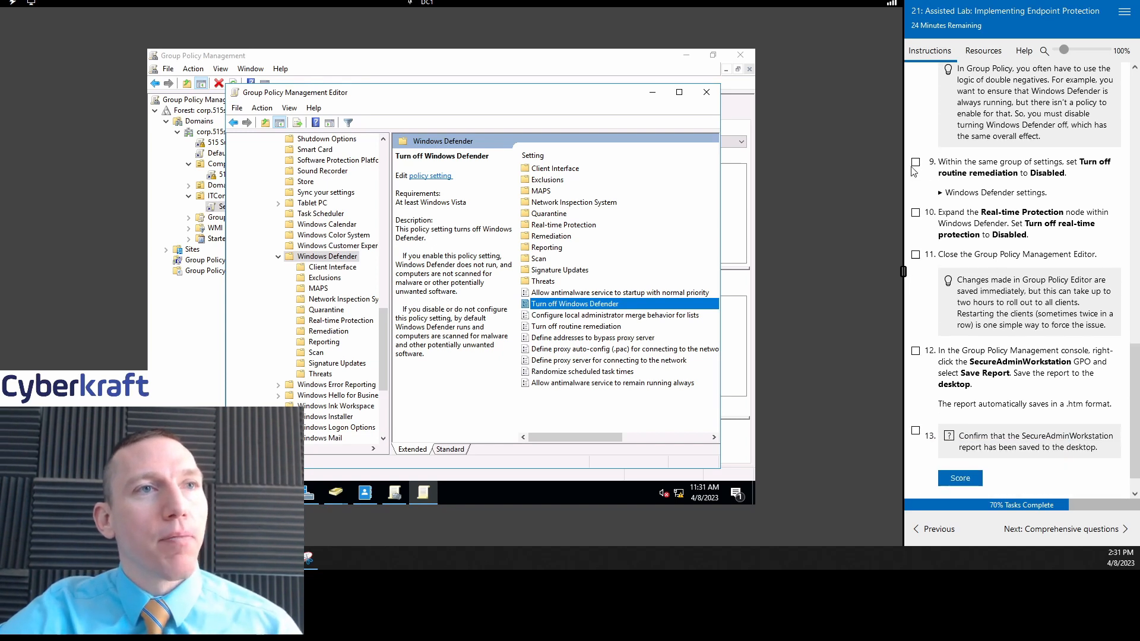
scroll(1025, 188, "down", 1)
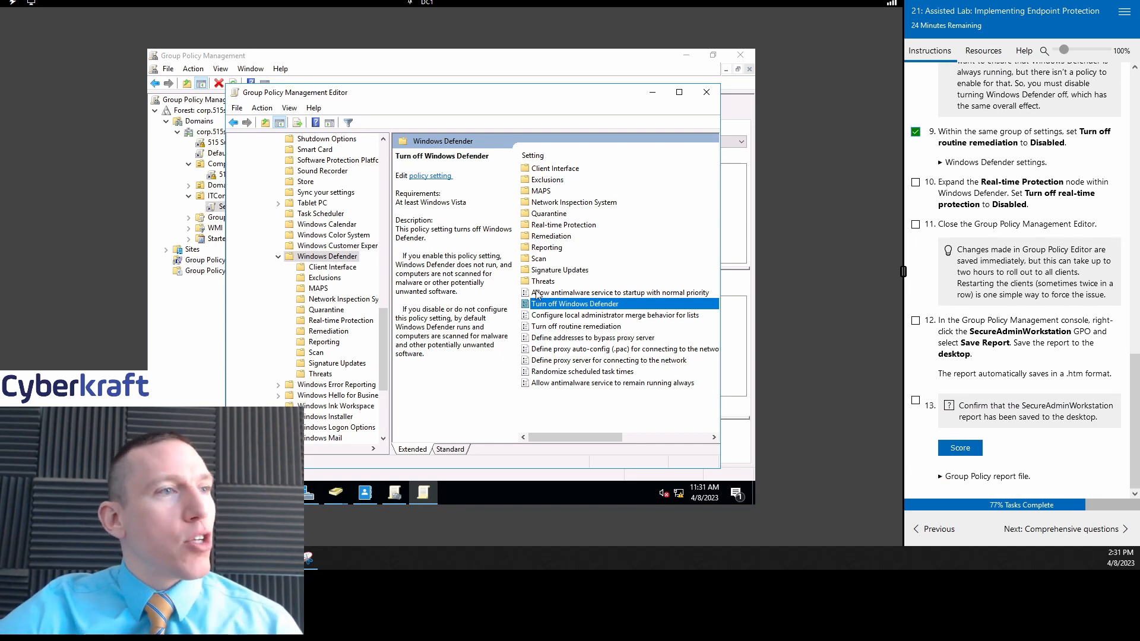
double_click(621, 327)
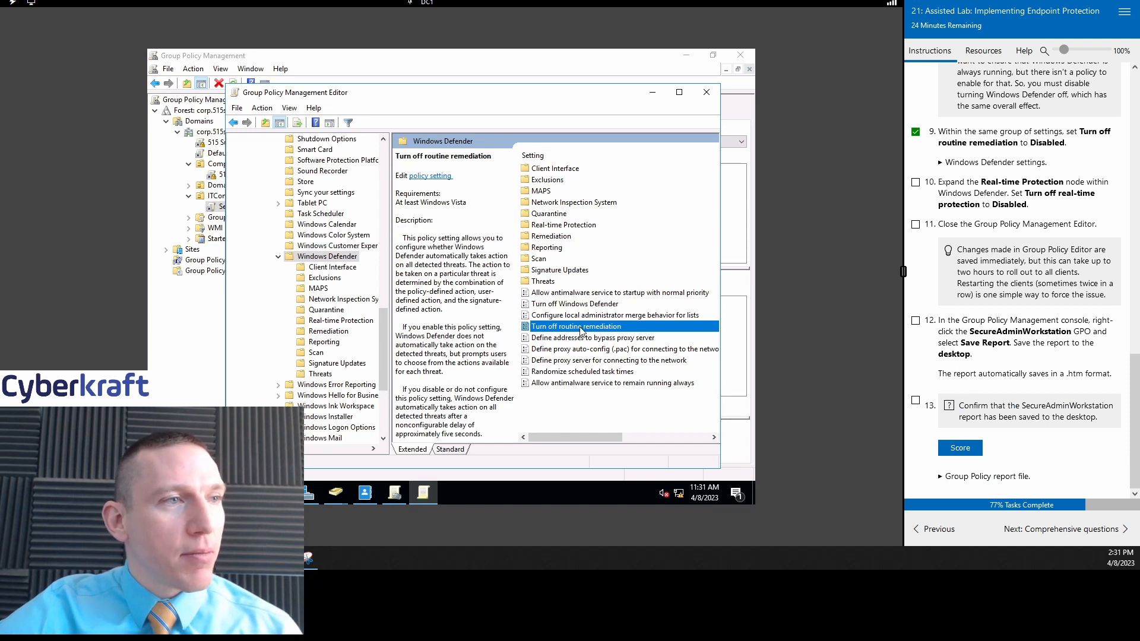
left_click(915, 182)
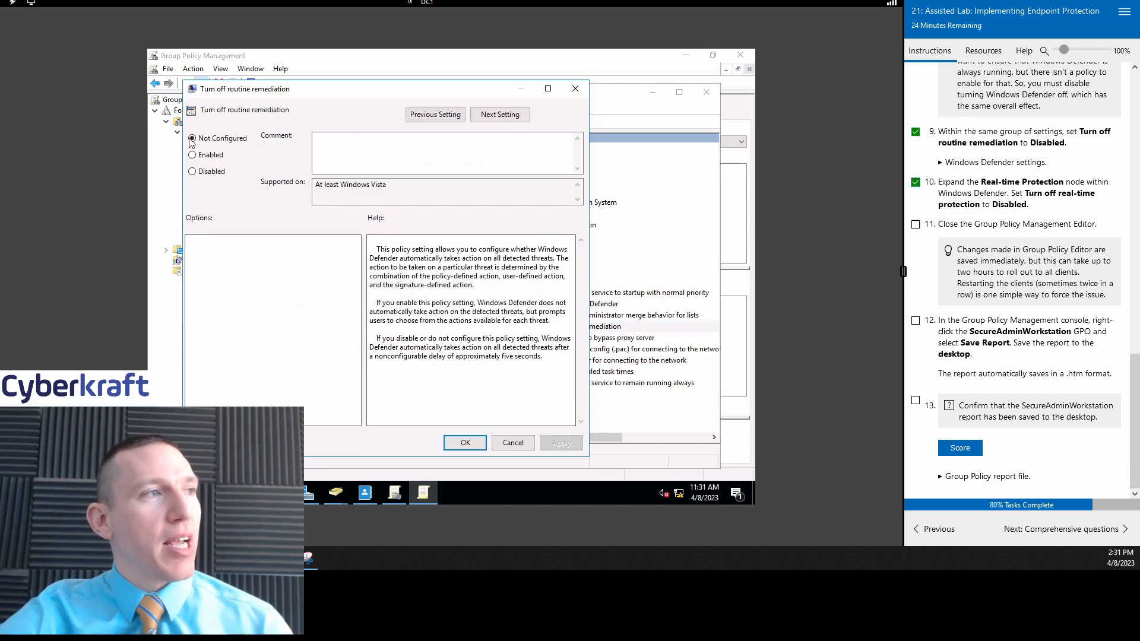
left_click(214, 173)
left_click(561, 443)
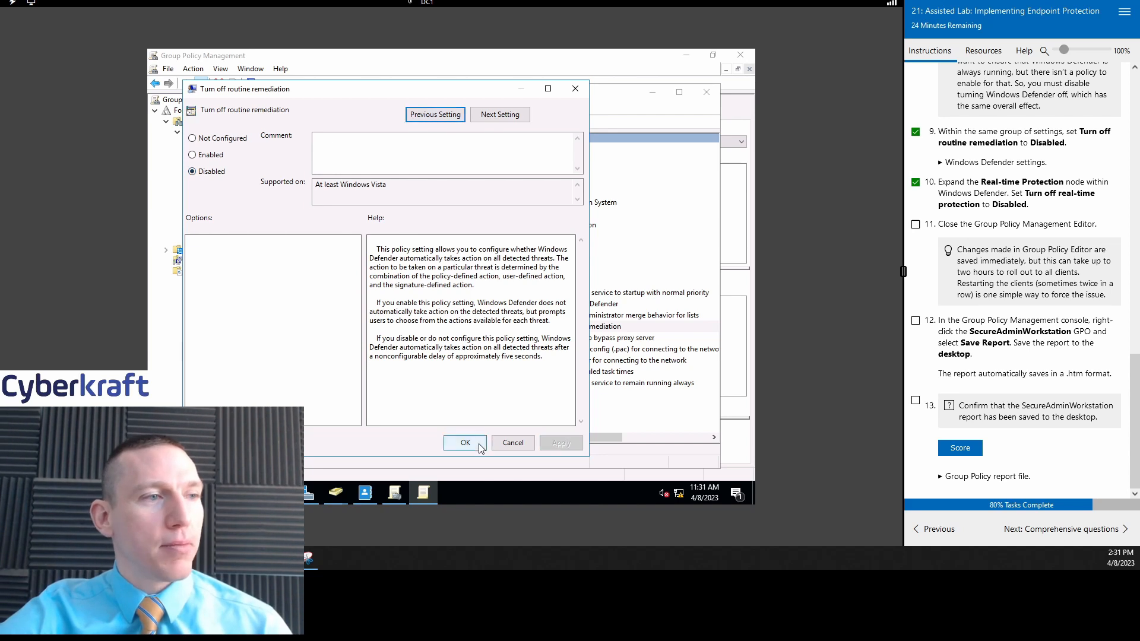
left_click(465, 443)
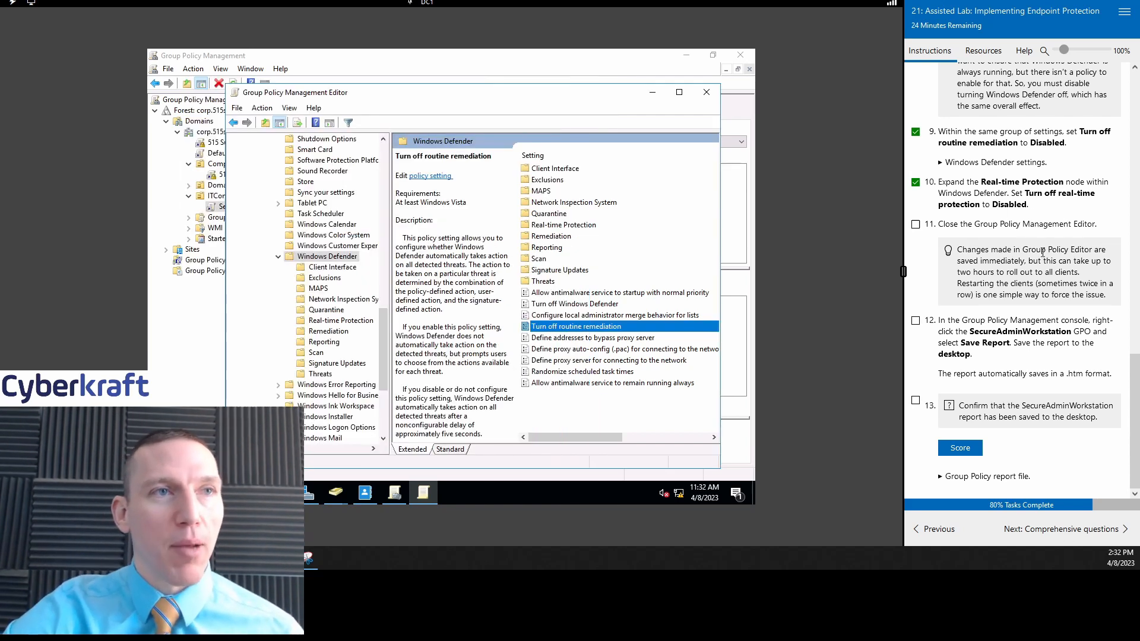
Step: Close the Group Policy Management Editor, checking off task 11, and save the SecureAdminWorkstation GPO report to the desktop as an HTML file
left_click(916, 225)
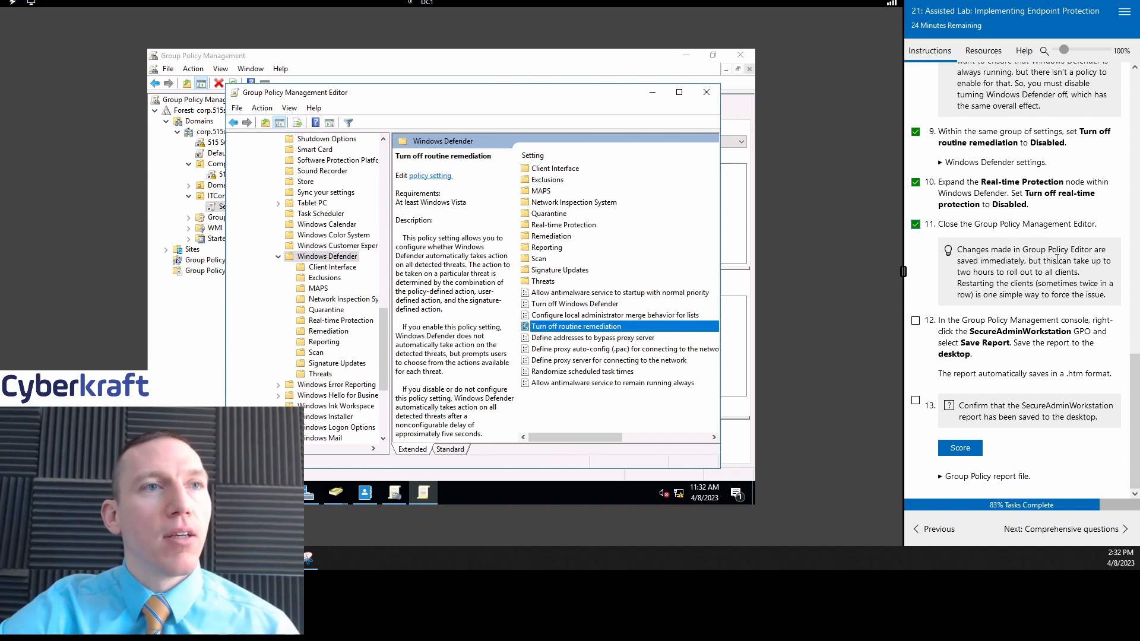
left_click(705, 92)
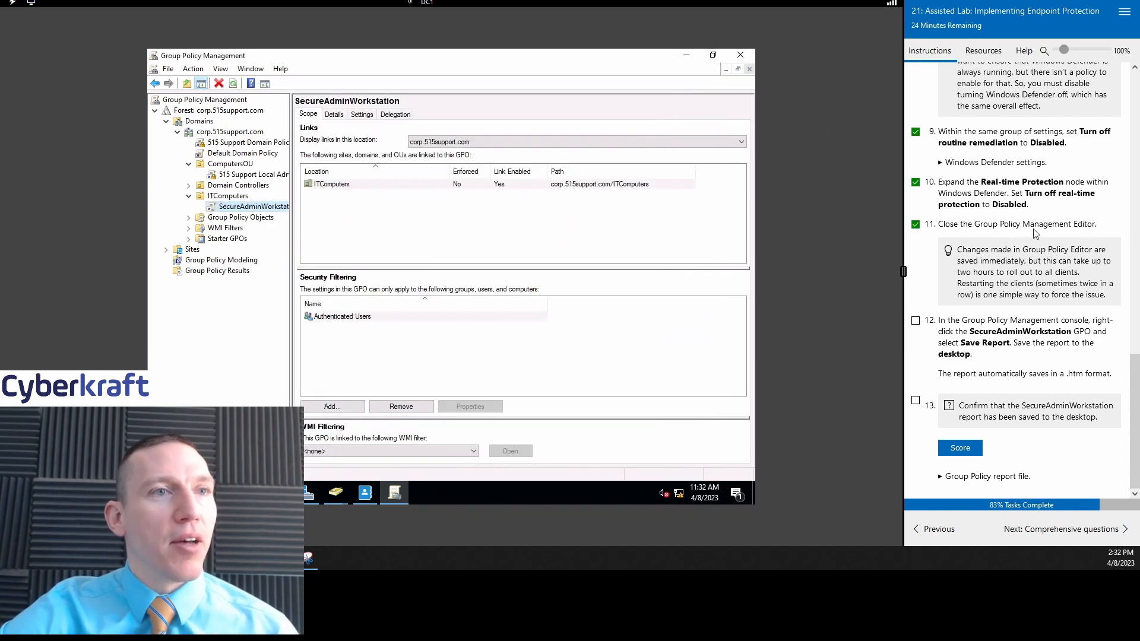
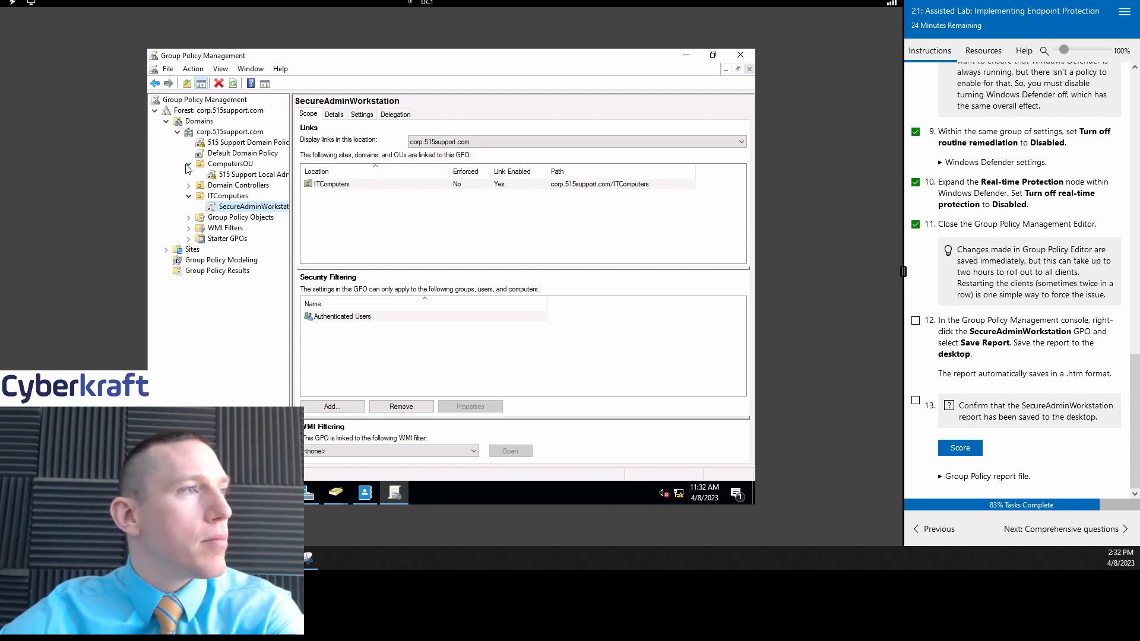
left_click(253, 206)
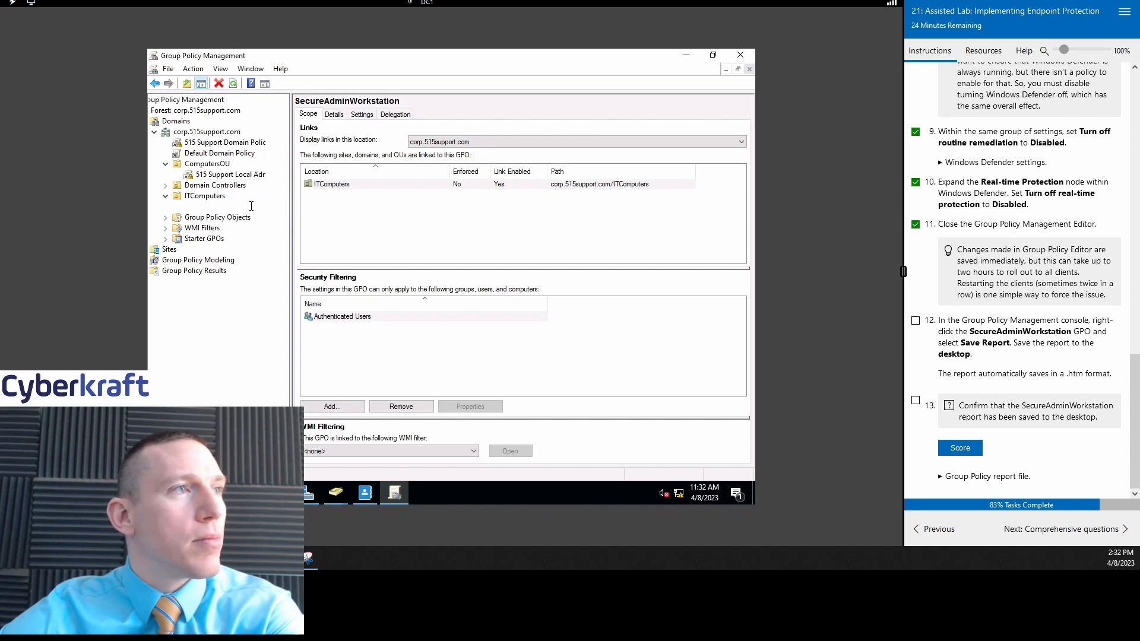
left_click(242, 209)
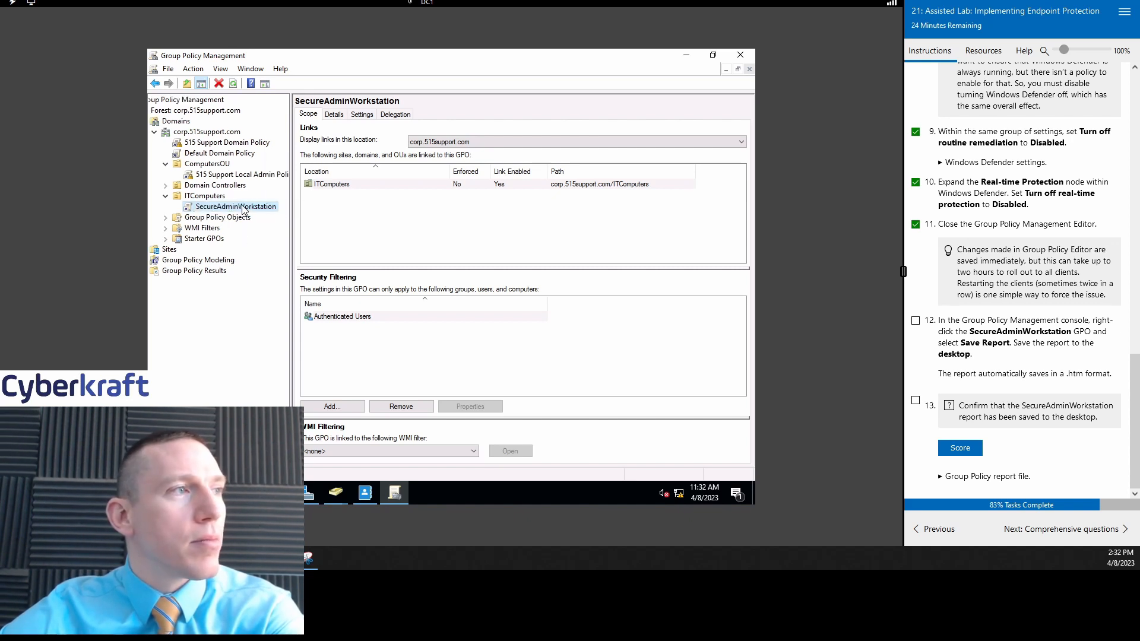
double_click(243, 209)
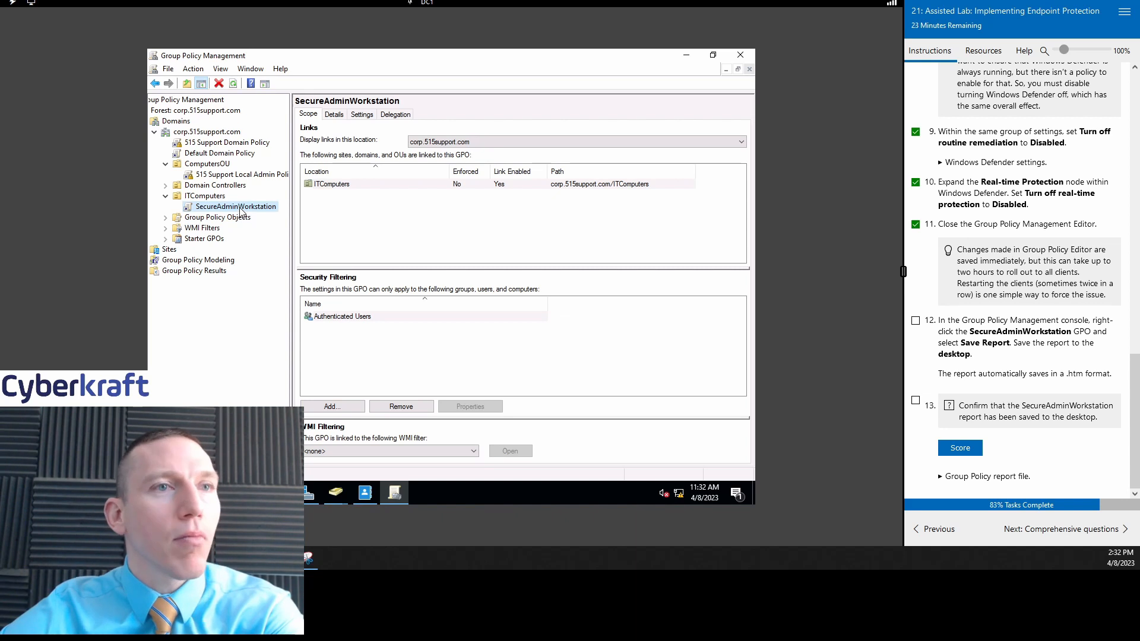
right_click(241, 211)
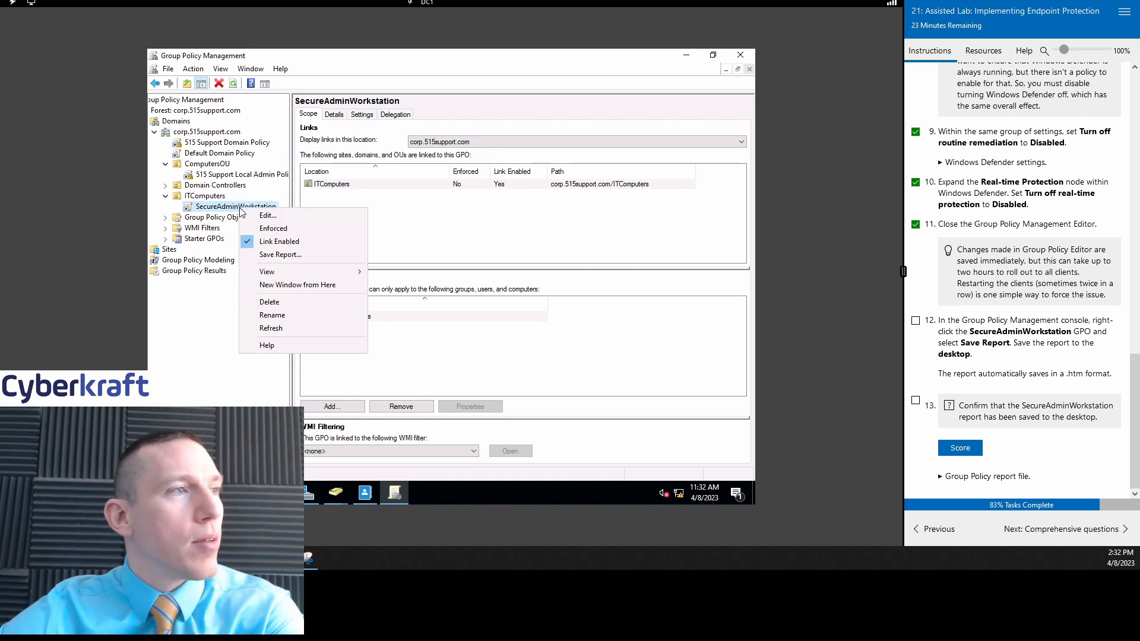
left_click(294, 256)
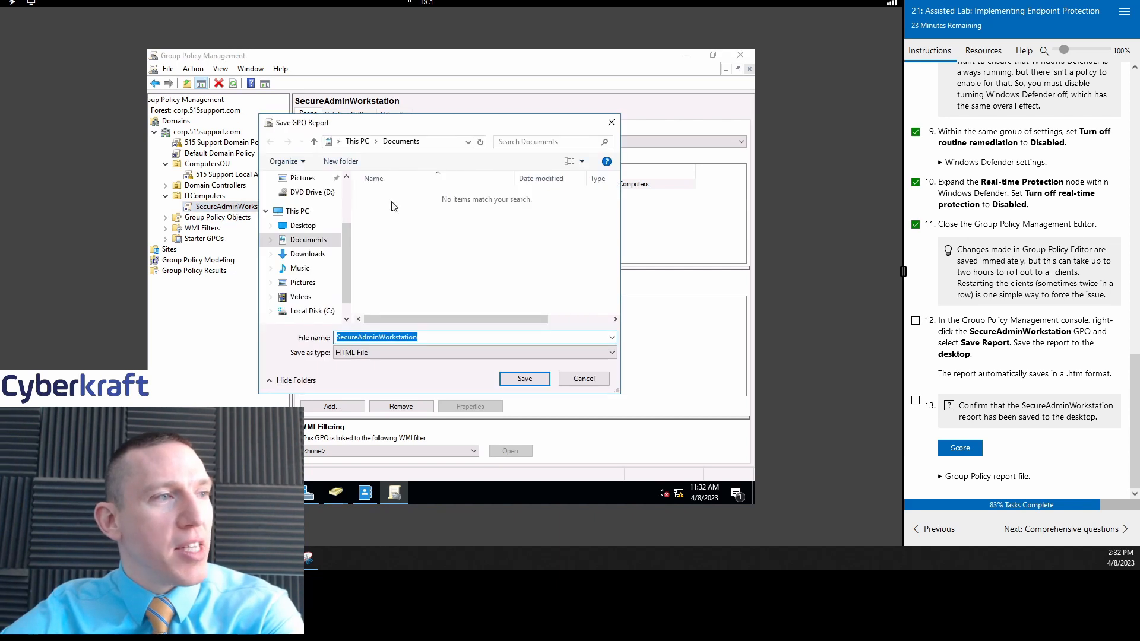
left_click(302, 226)
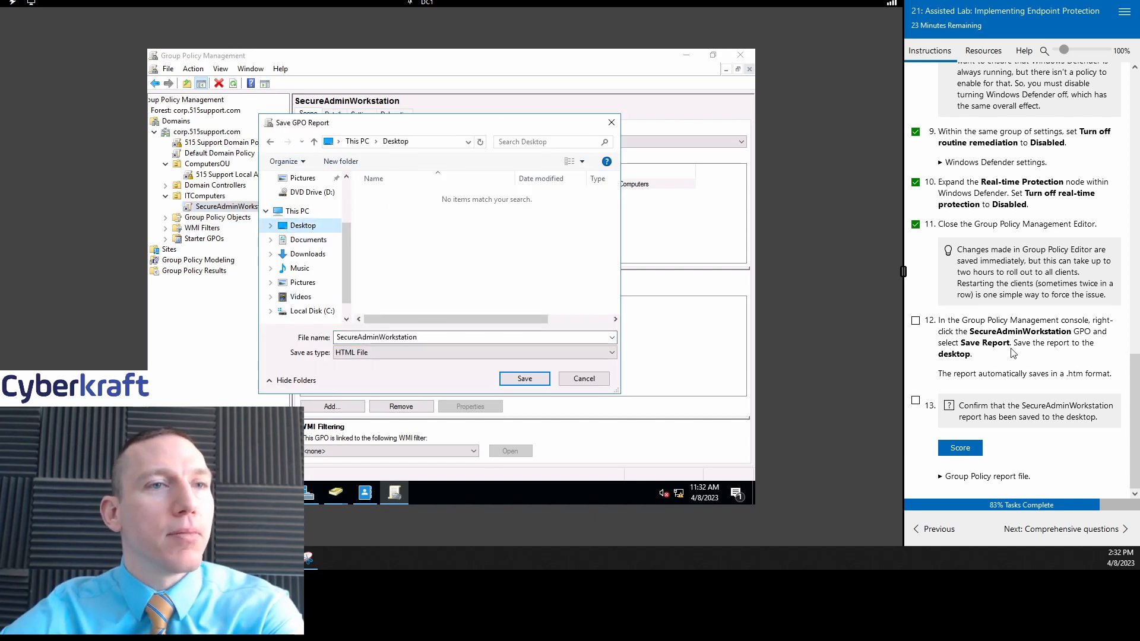
left_click(524, 379)
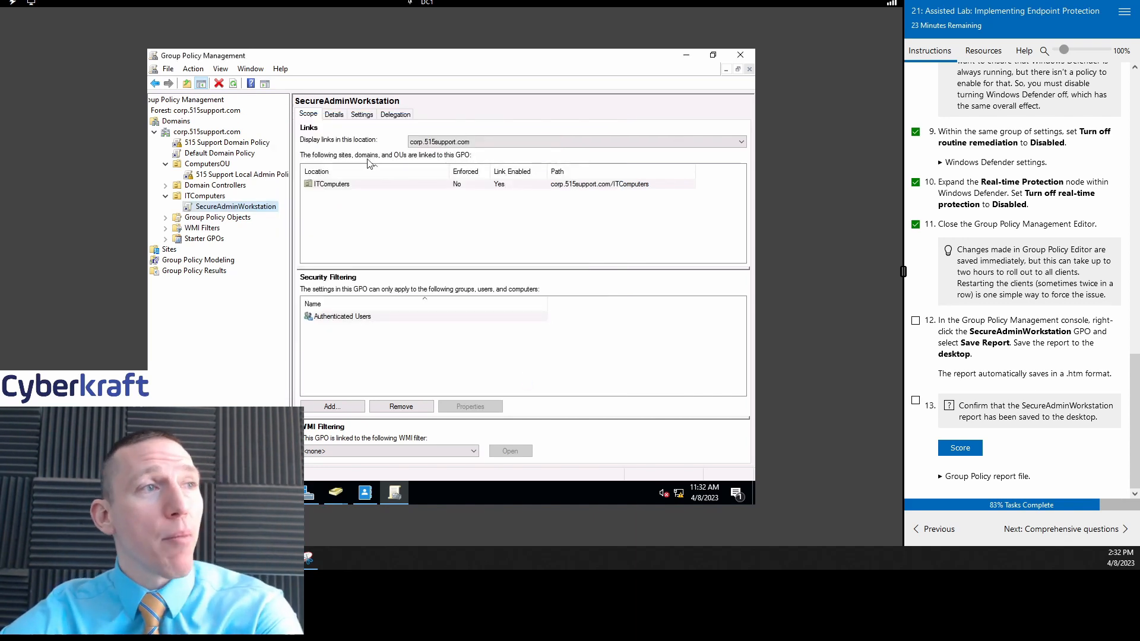
Step: Mark tasks 12 and 13 as done and score the check that the SecureAdminWorkstation report was saved to the desktop
left_click(916, 321)
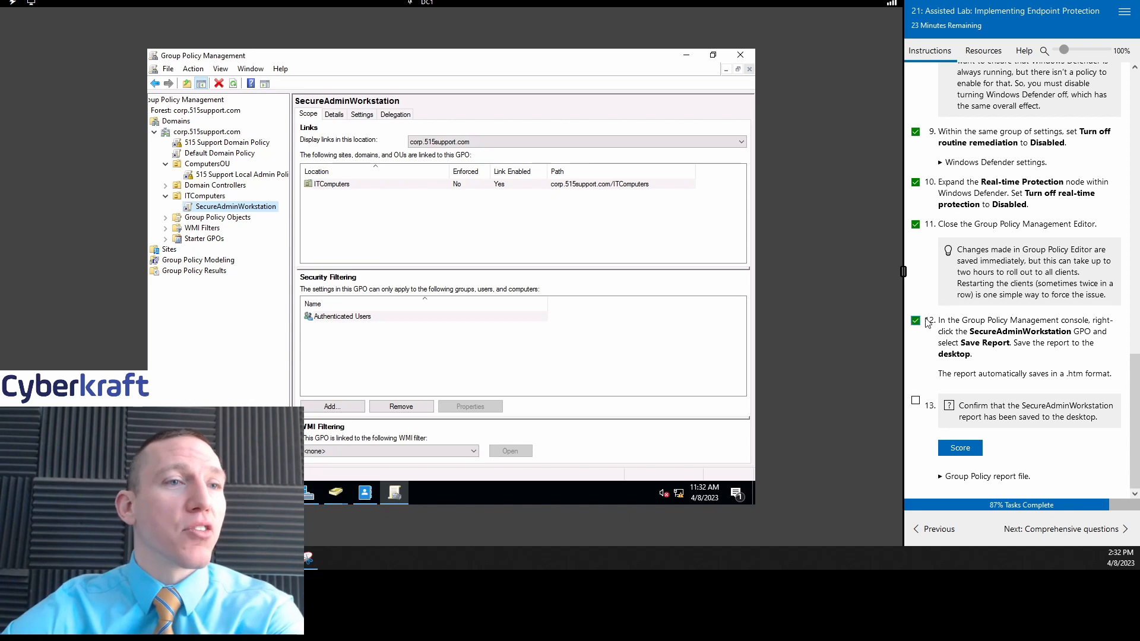
left_click(915, 401)
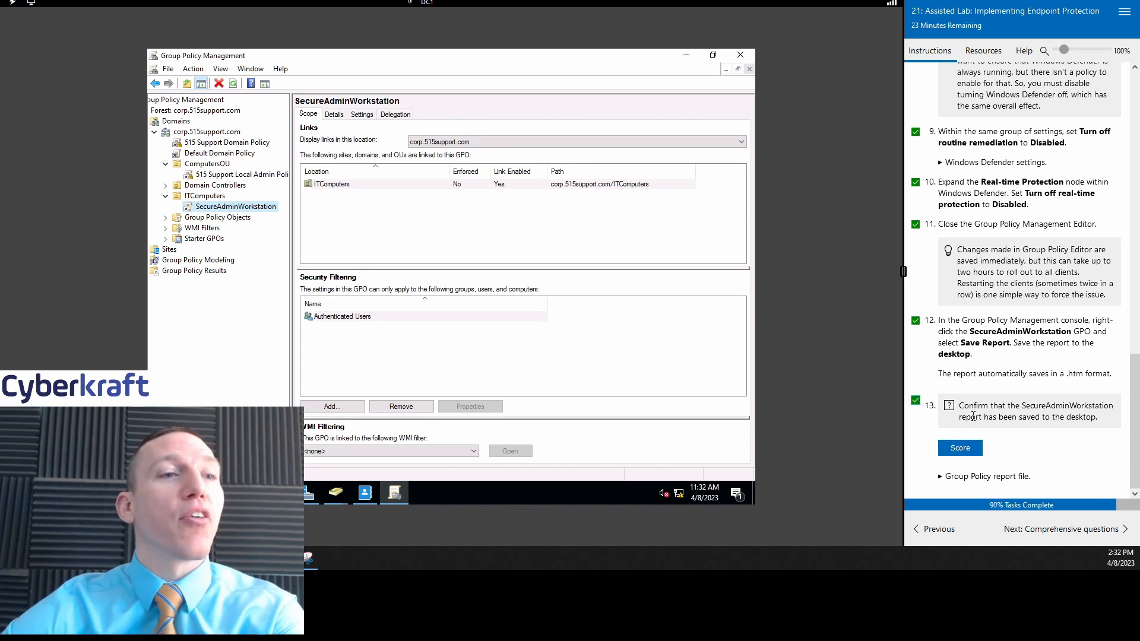
left_click(968, 451)
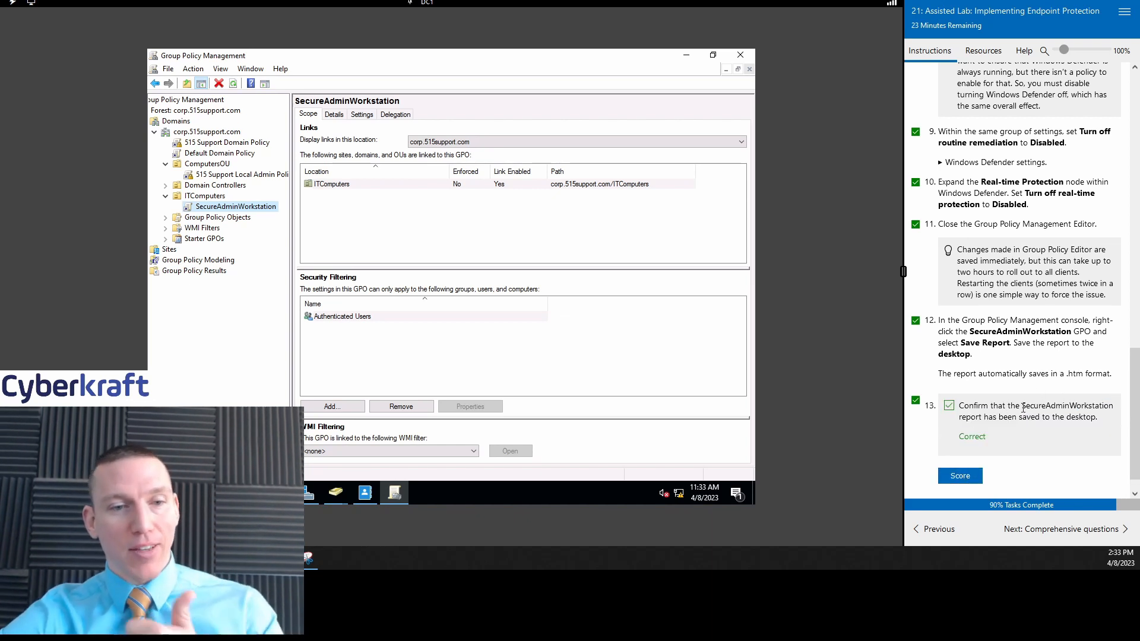
Step: Open the saved SecureAdminWorkstation report from the desktop in a maximized window and look through its contents
left_click(685, 56)
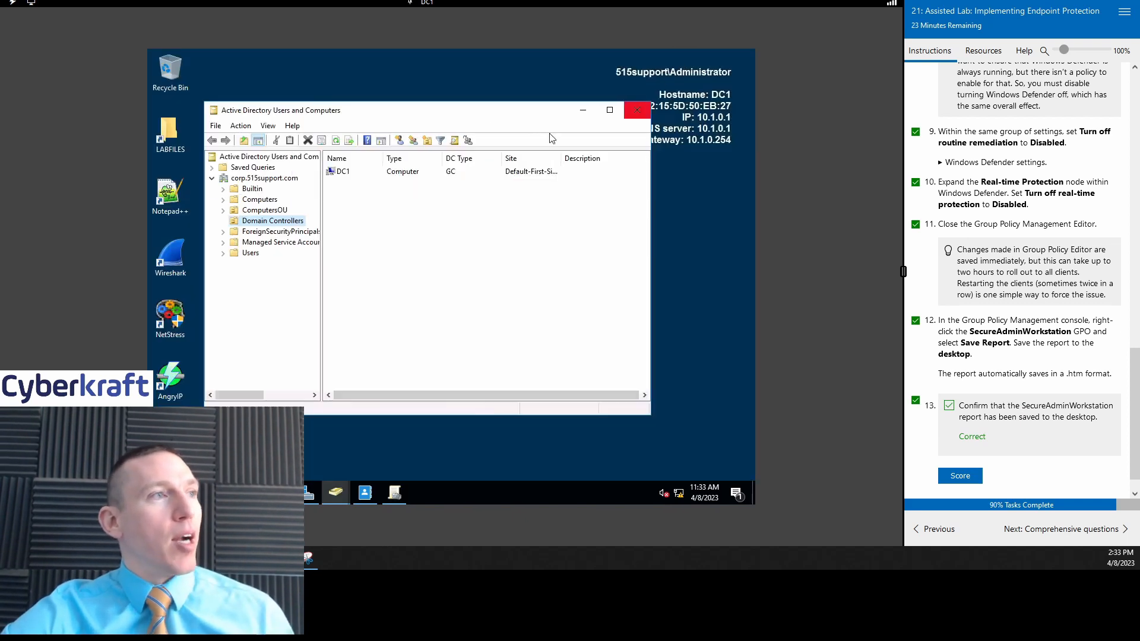
left_click_drag(447, 121, 543, 113)
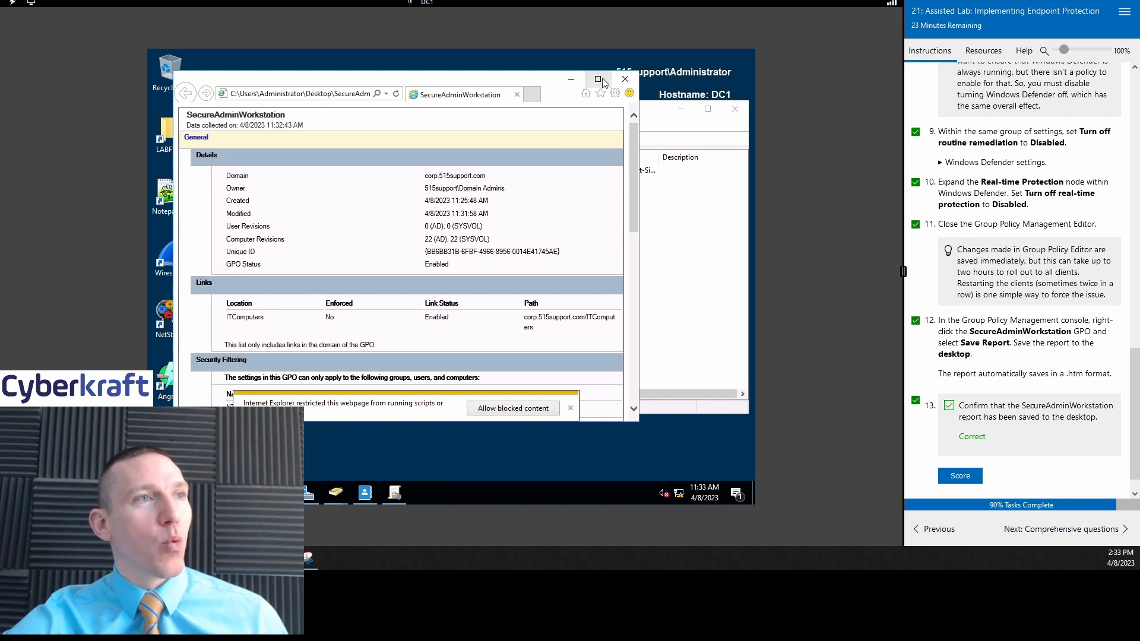
left_click(598, 79)
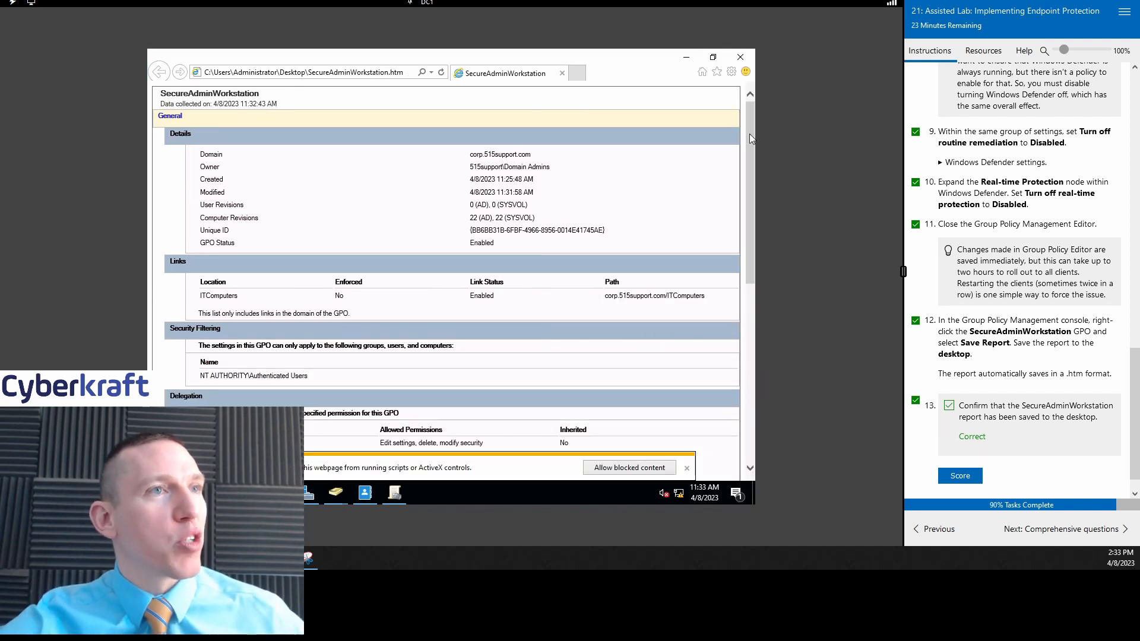
left_click_drag(749, 138, 757, 226)
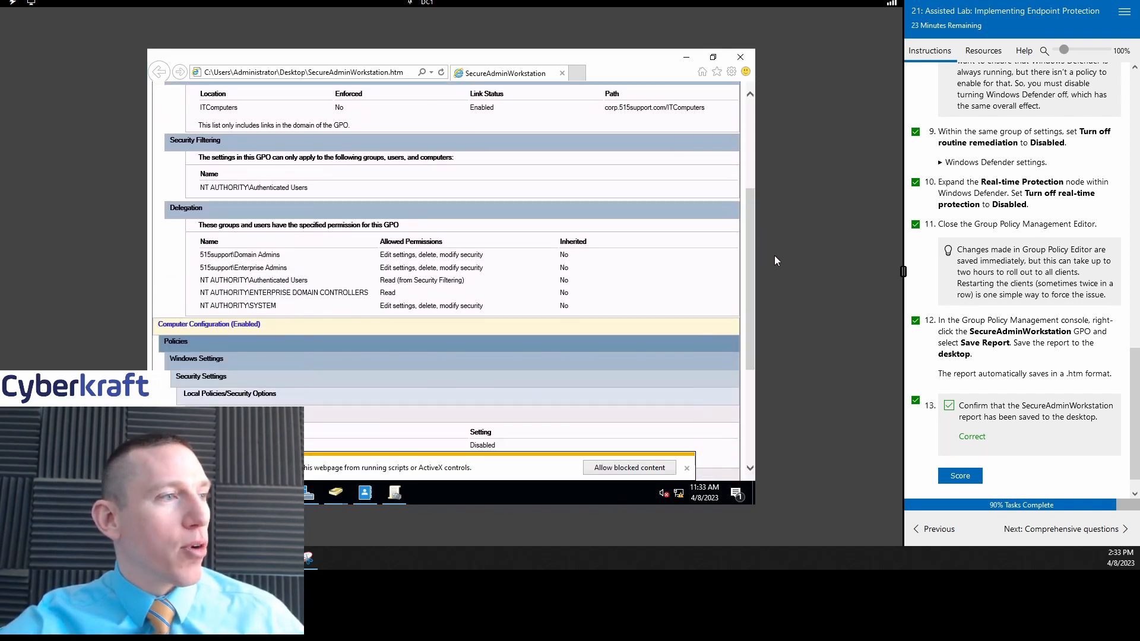
left_click_drag(749, 305, 703, 226)
Step: Allow the report's blocked content and look through its General sections, expanding and collapsing Details, Links, Security Filtering and Delegation
left_click(640, 468)
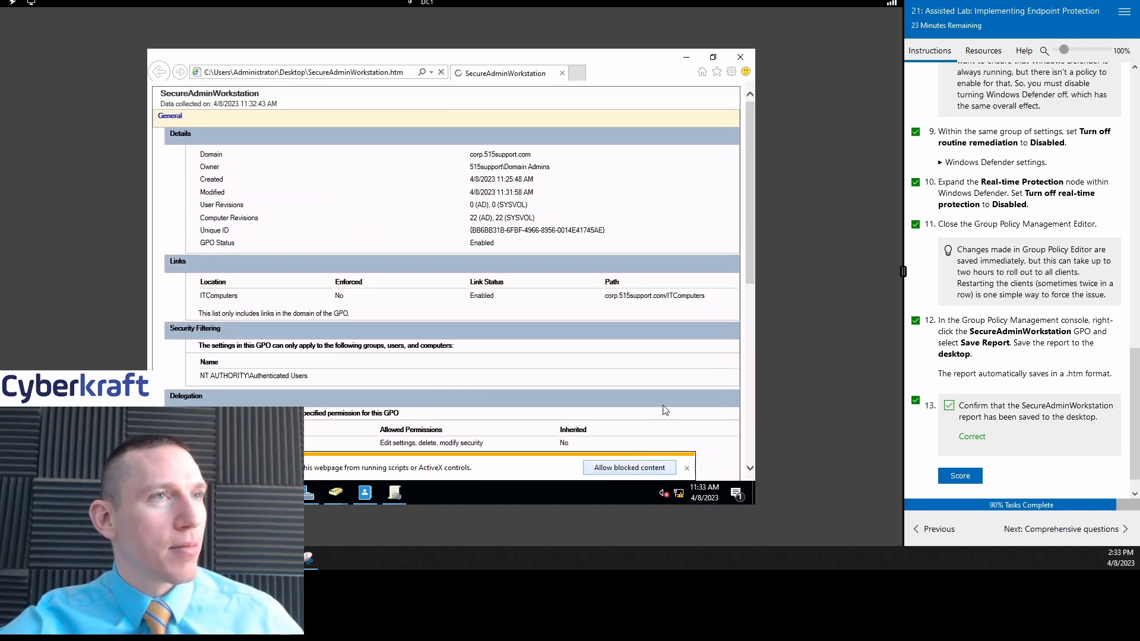
left_click(736, 124)
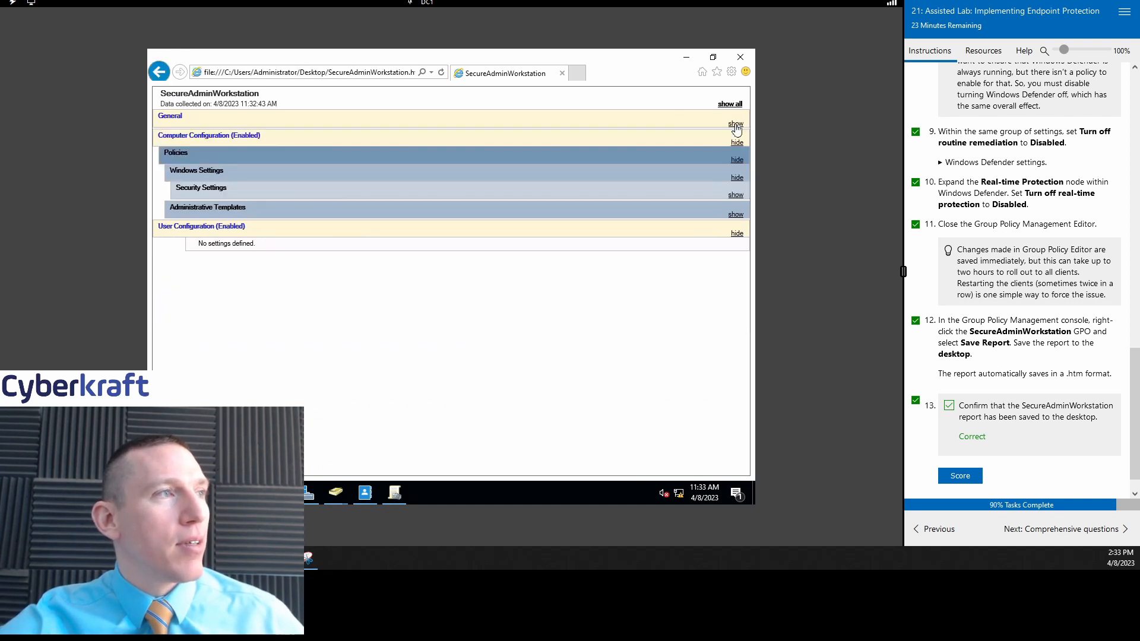
left_click(736, 124)
left_click(737, 142)
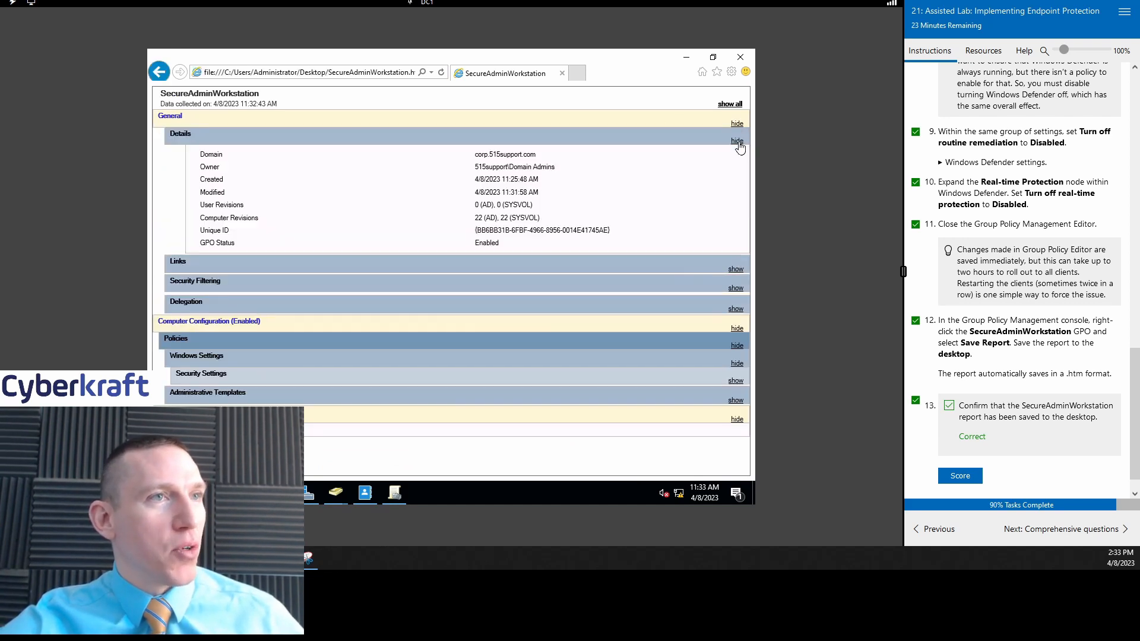
left_click(737, 142)
left_click(737, 160)
left_click(736, 160)
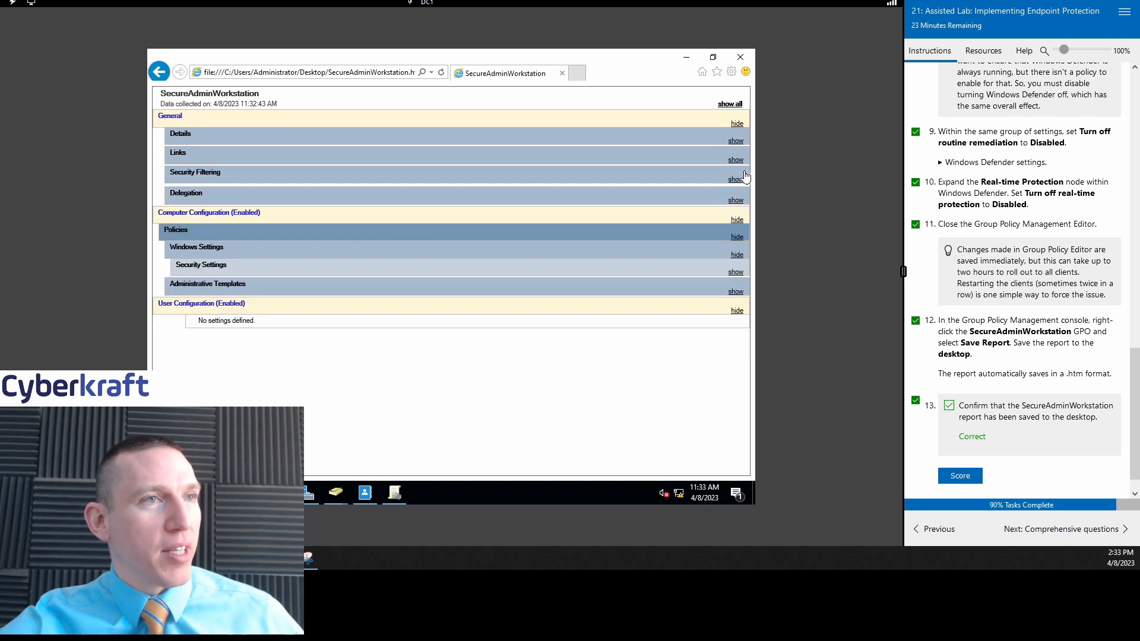
left_click(738, 179)
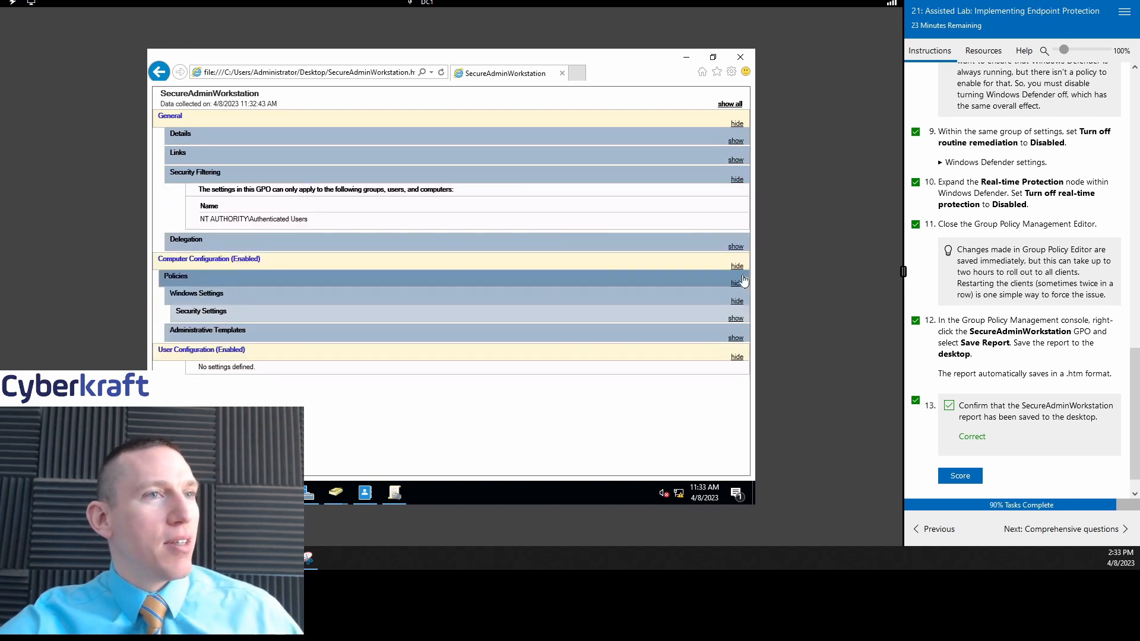
left_click(736, 246)
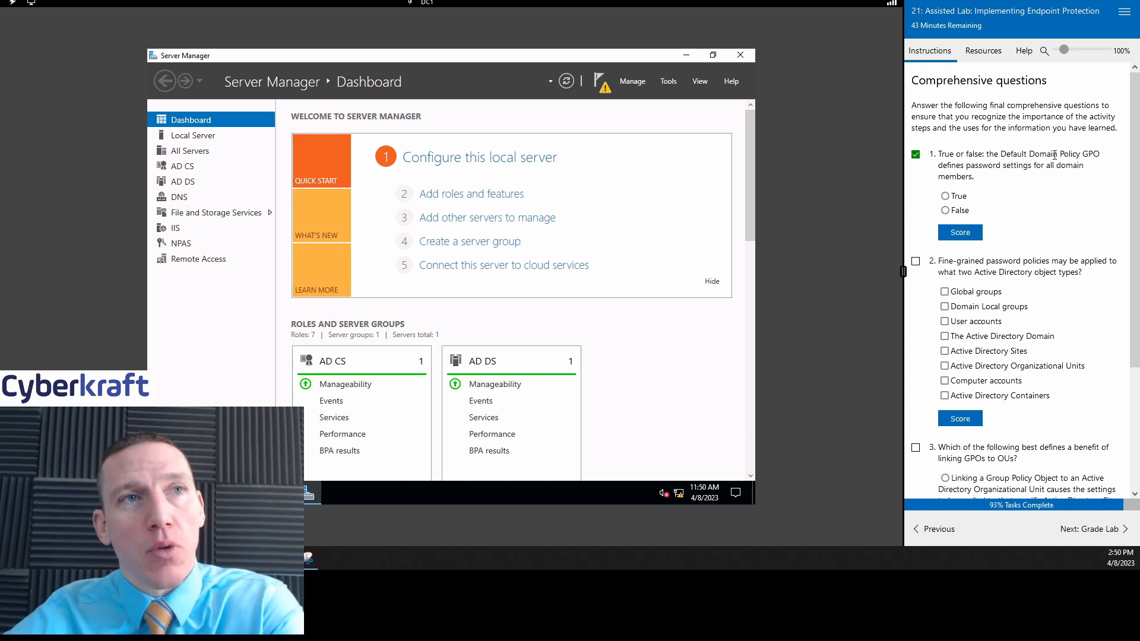
Step: Answer comprehensive question 1 about the Default Domain Policy GPO with True and score it
scroll(1060, 169, "down", 1)
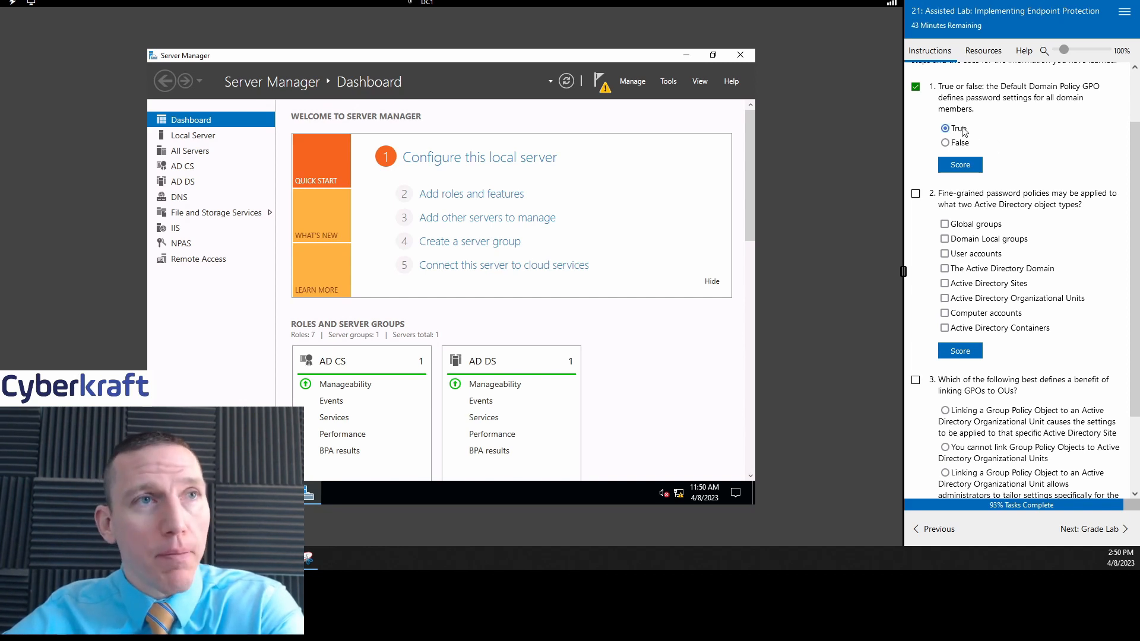
left_click(959, 165)
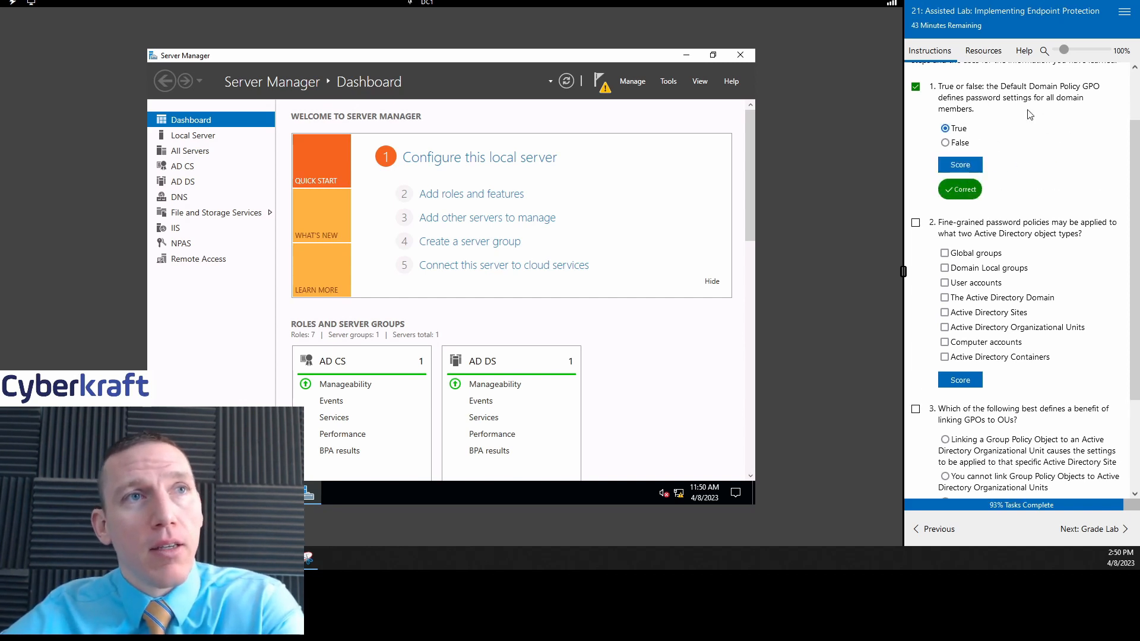
scroll(1031, 122, "down", 2)
scroll(998, 104, "up", 2)
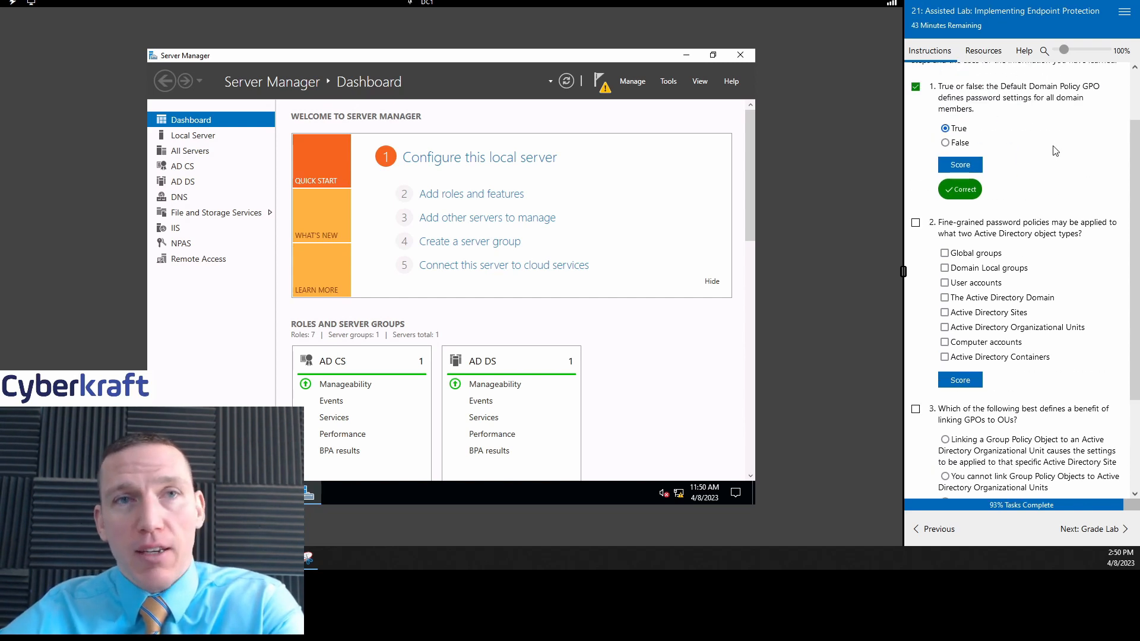
Step: Mark question 2 on fine-grained password policies as done and select Global groups and User accounts as its answers
scroll(1068, 169, "down", 2)
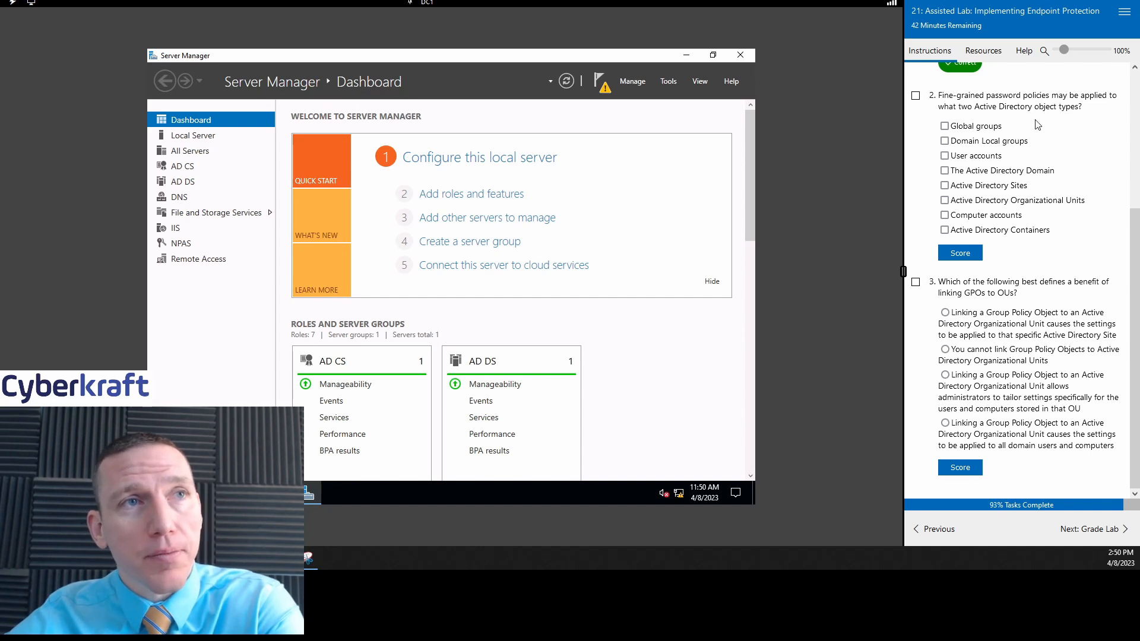
left_click(916, 97)
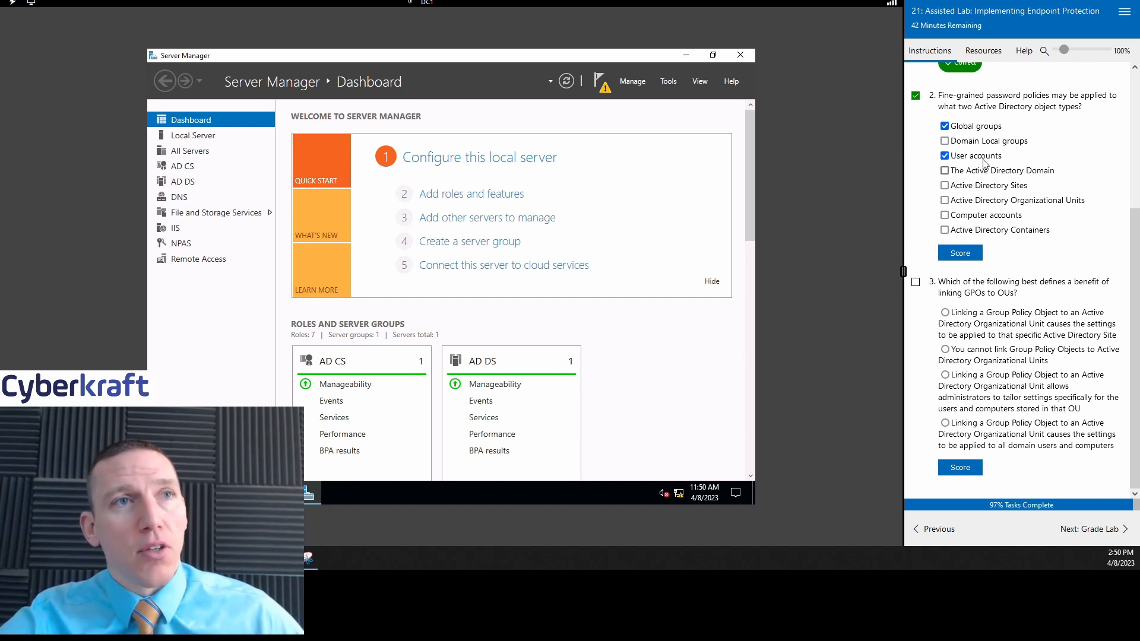
left_click(972, 156)
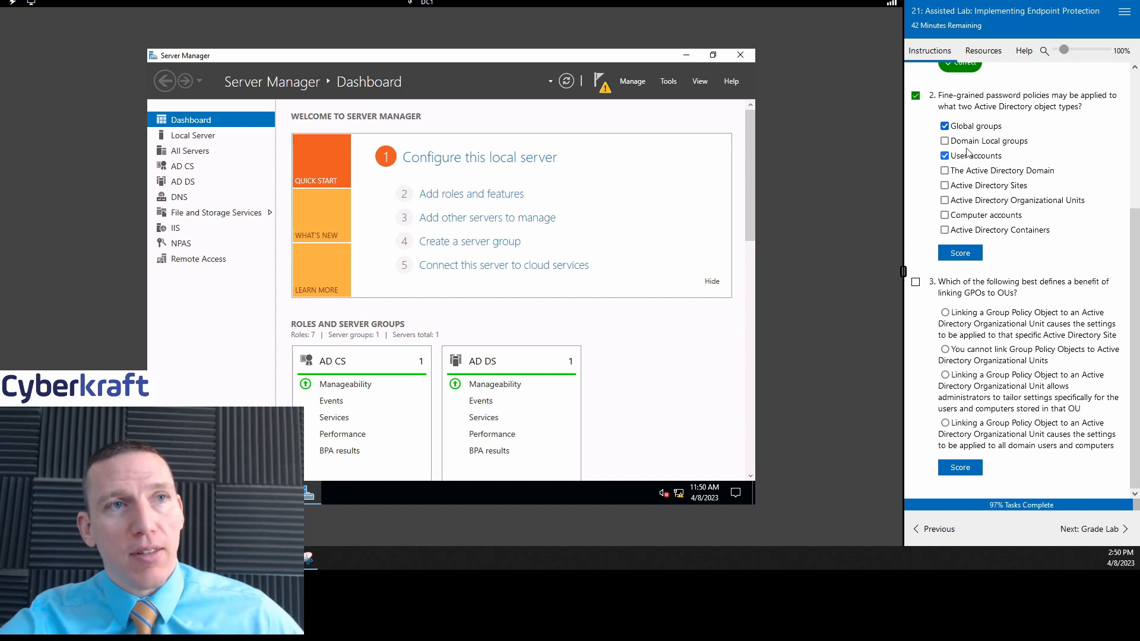
left_click(989, 202)
left_click(990, 216)
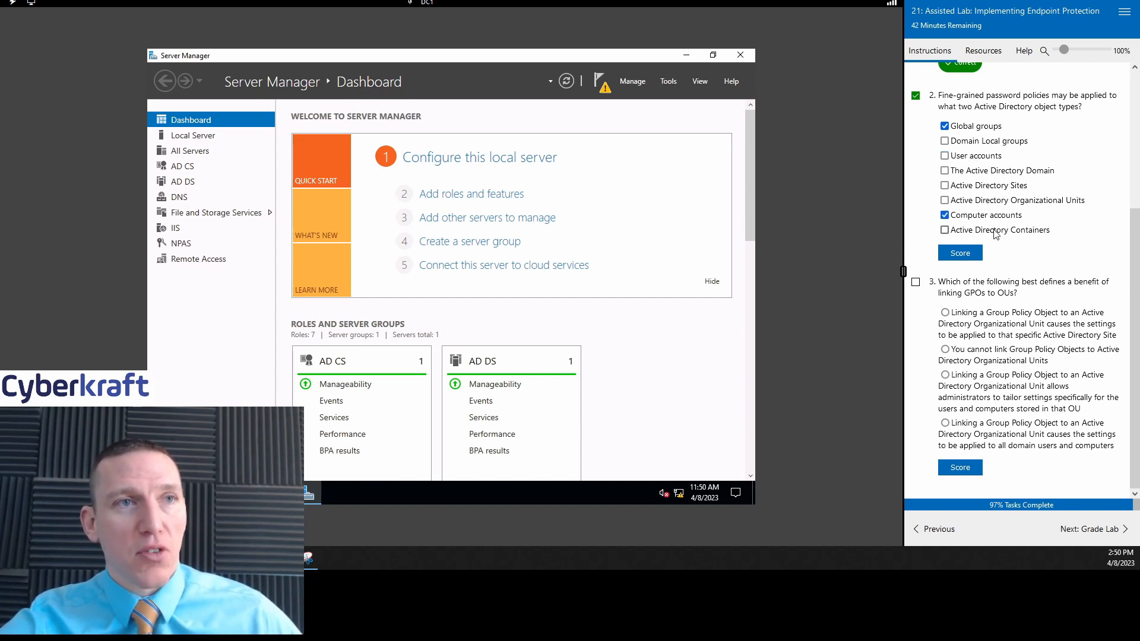
left_click(995, 230)
left_click(982, 215)
left_click(984, 232)
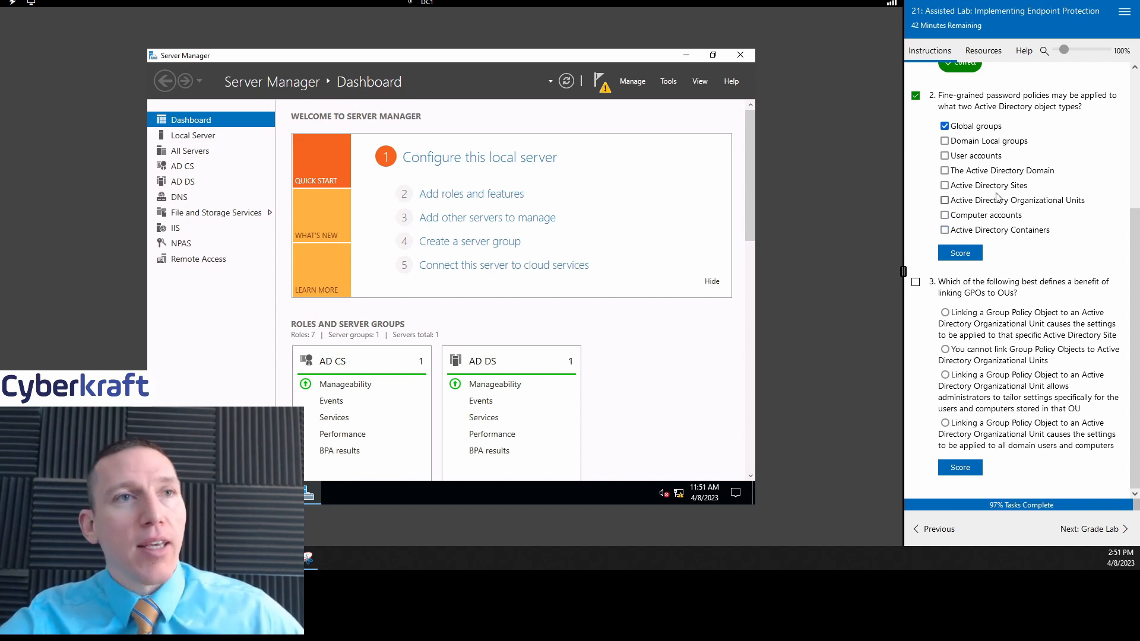
left_click(971, 130)
left_click(981, 143)
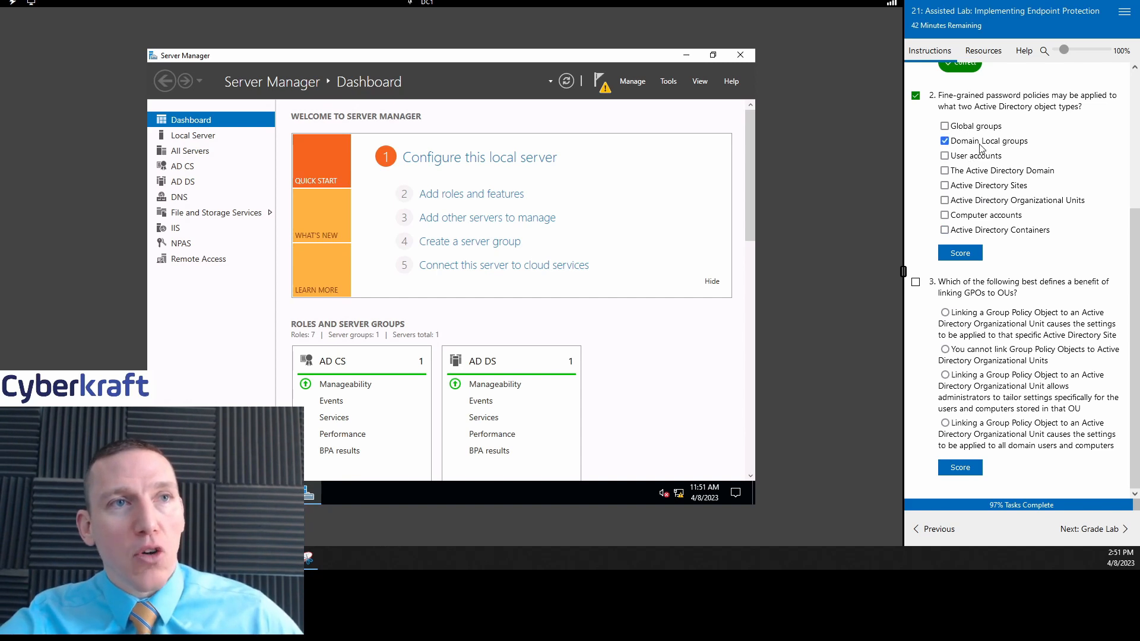
left_click(988, 206)
left_click(987, 207)
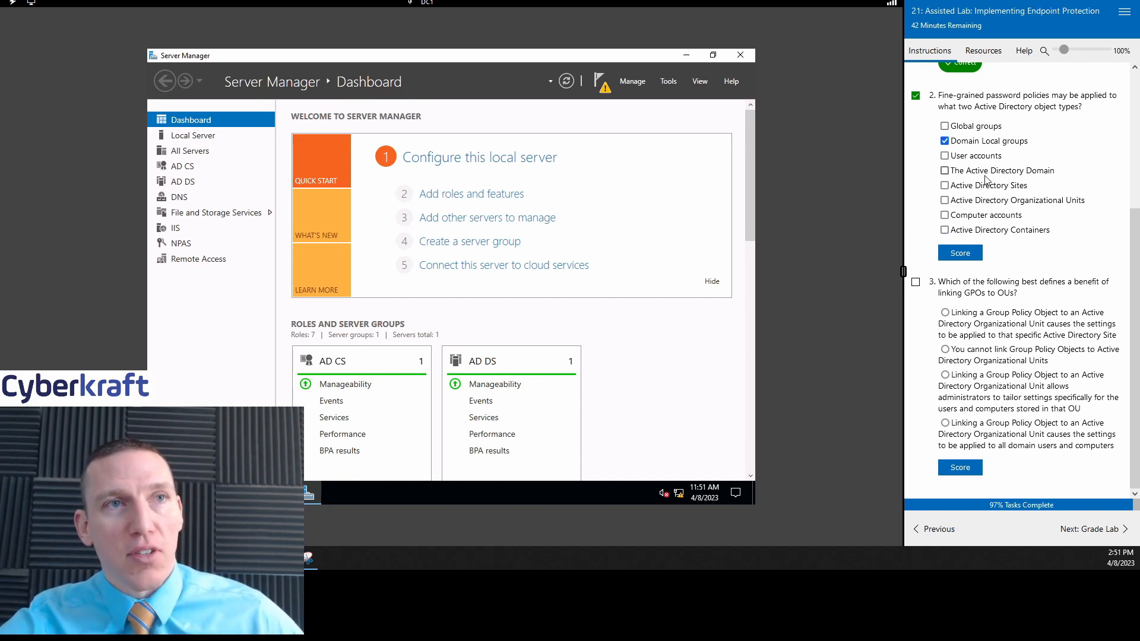
left_click(988, 177)
left_click(988, 176)
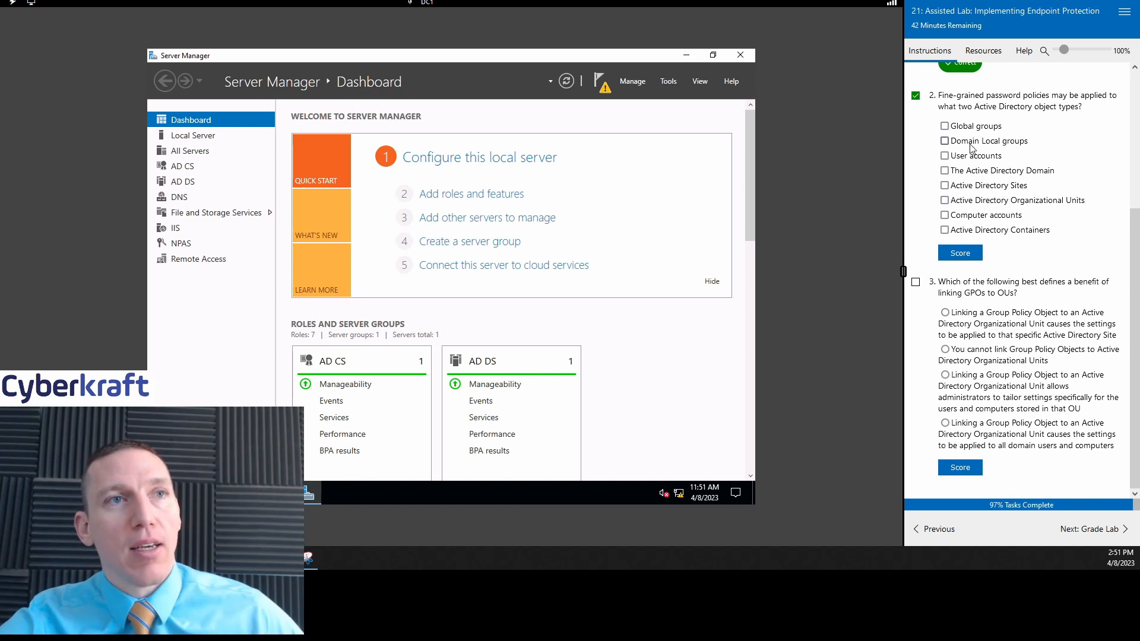
Step: Choose User accounts and Global groups as the two object types in question 2 and score the answer
left_click(976, 157)
left_click(974, 127)
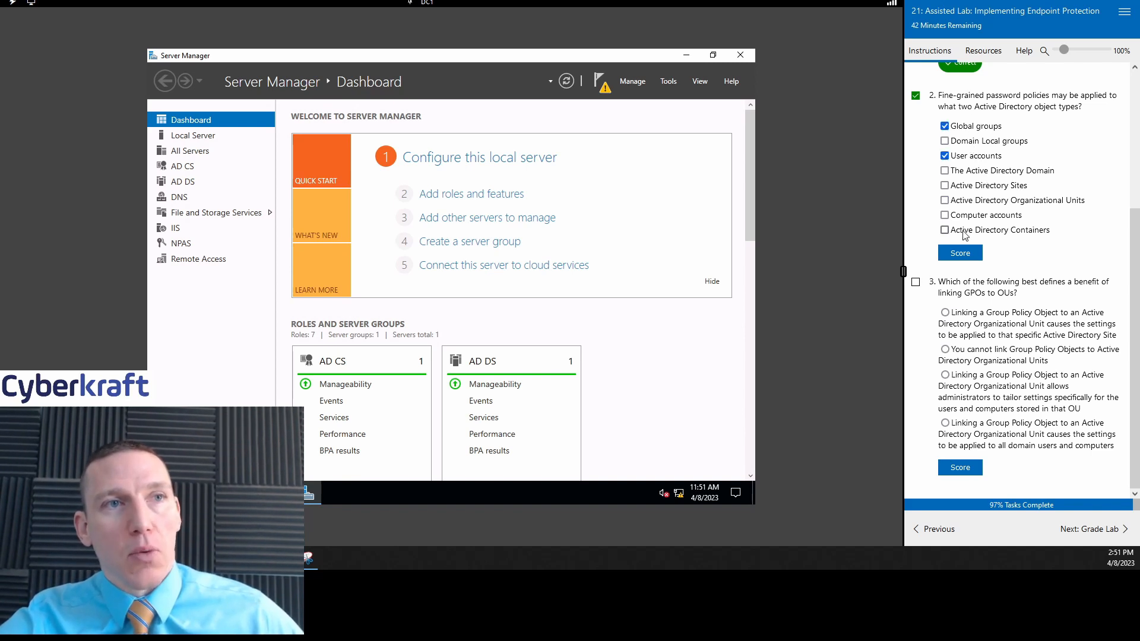
left_click(957, 250)
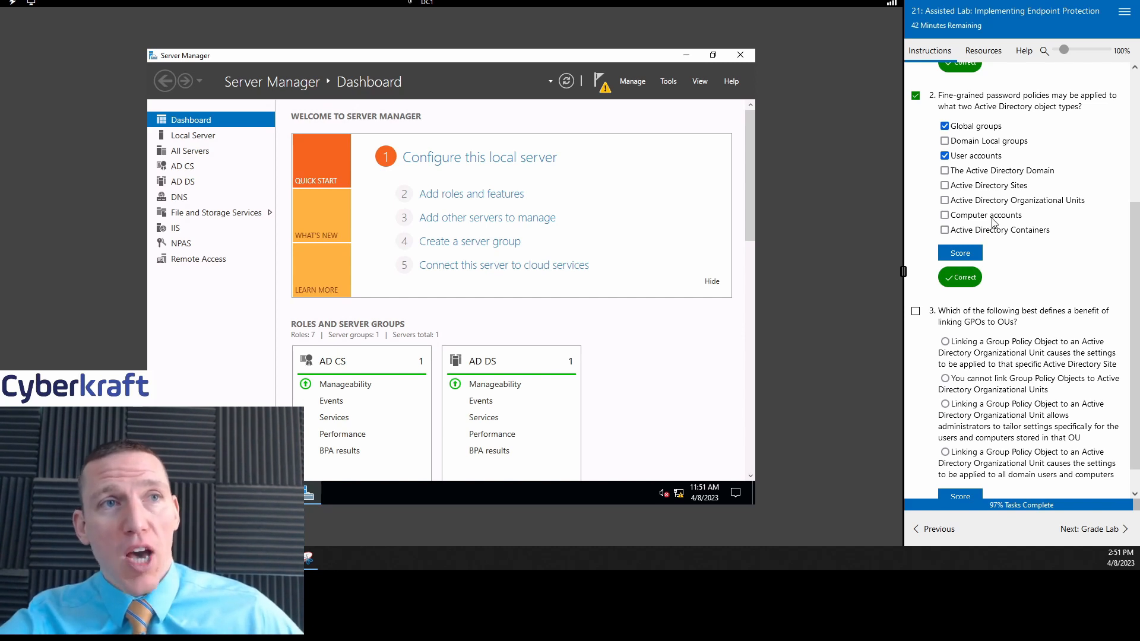
Step: Try scoring The Active Directory Domain in question 2, first with Global groups and again with Active Directory Organizational Units
left_click(977, 158)
left_click(974, 172)
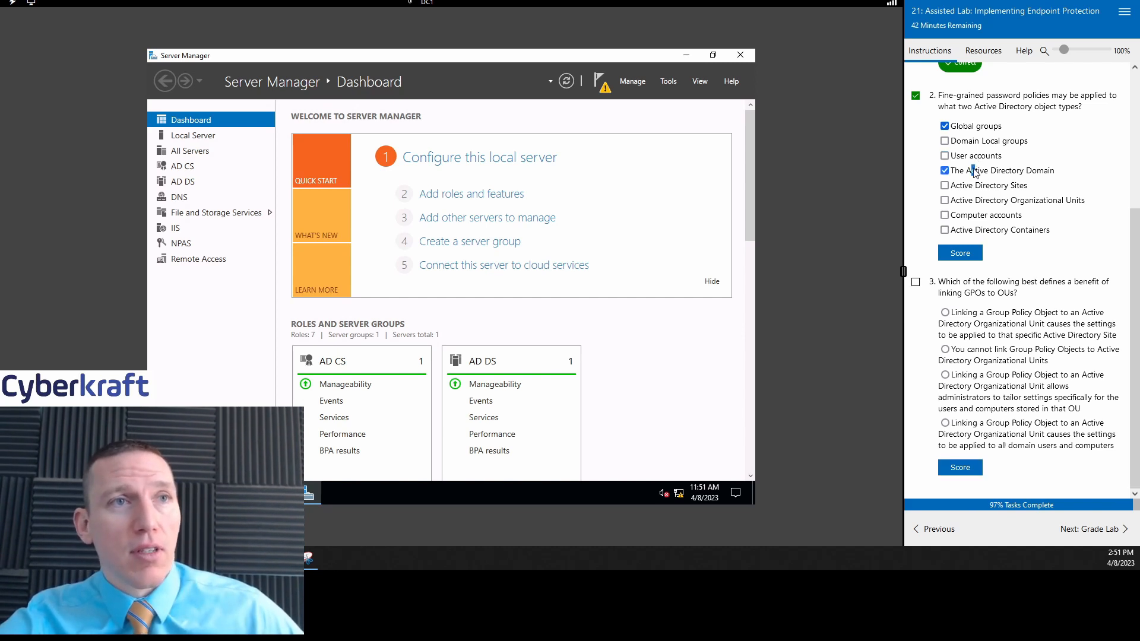
left_click(973, 254)
left_click(974, 127)
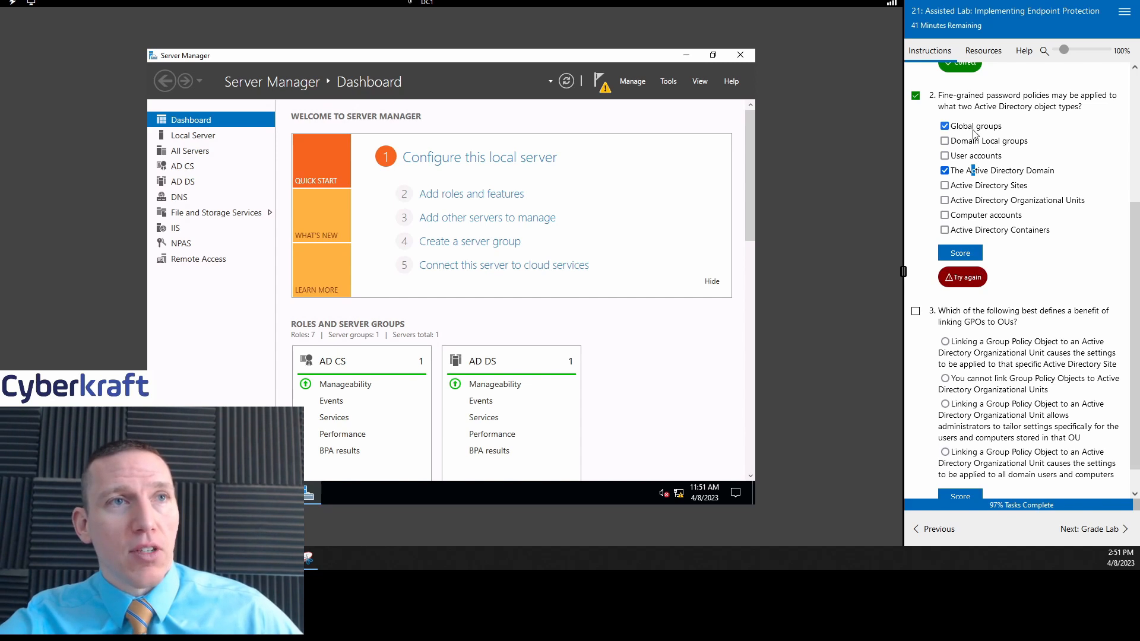
left_click(975, 202)
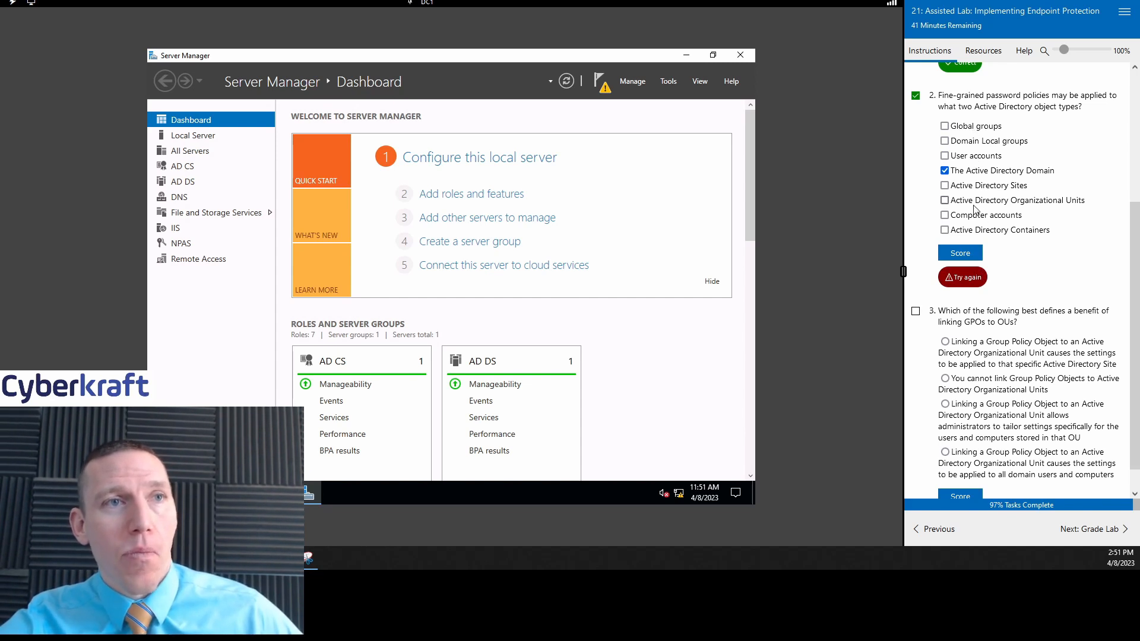
left_click(975, 253)
left_click(985, 217)
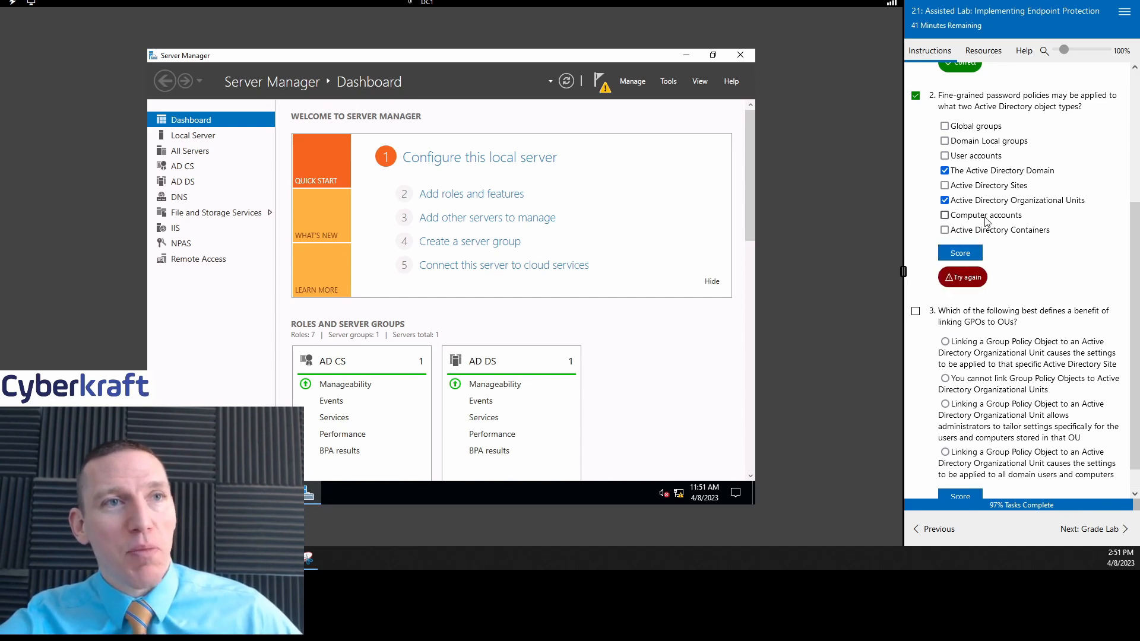
left_click(985, 201)
left_click(982, 215)
left_click(979, 172)
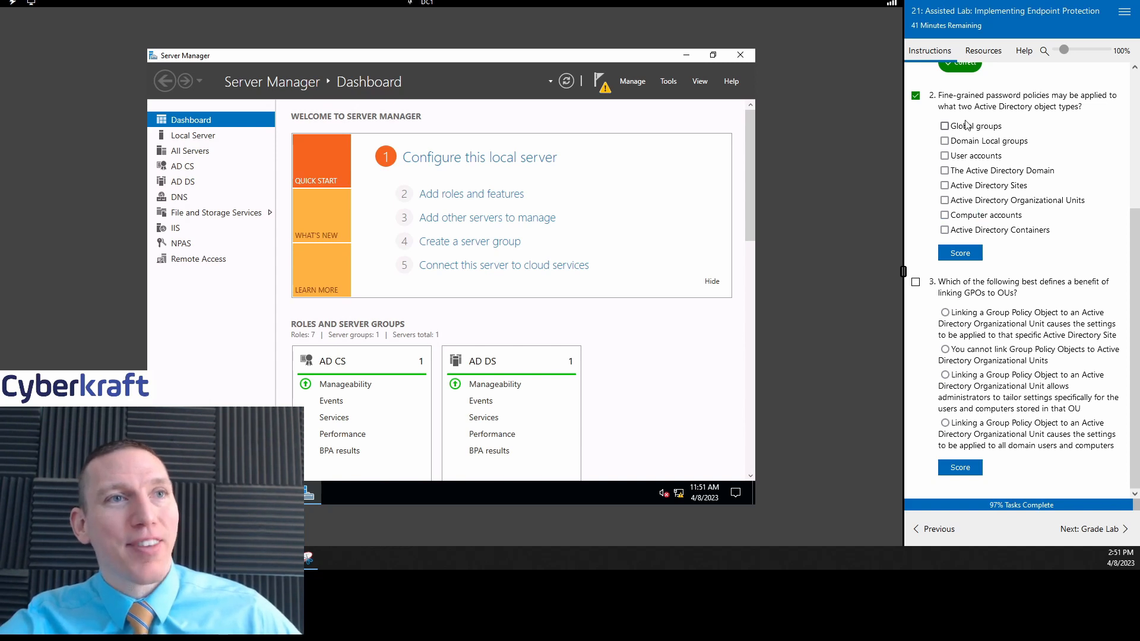
Step: Reselect Global groups and User accounts for question 2 and score it again
left_click(968, 127)
left_click(971, 157)
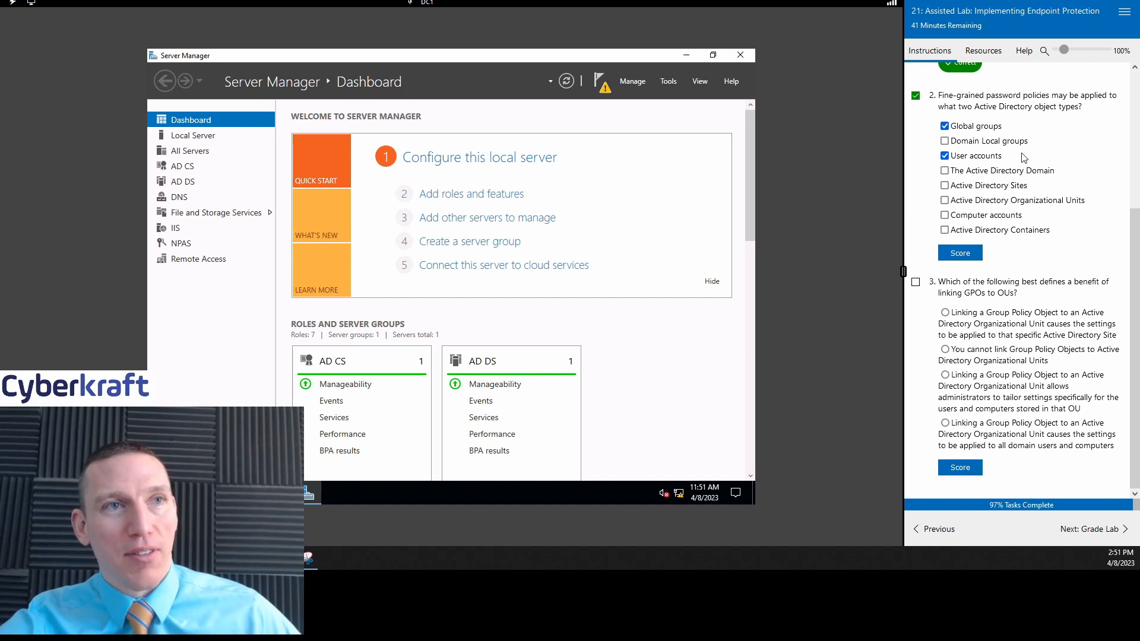
left_click(969, 254)
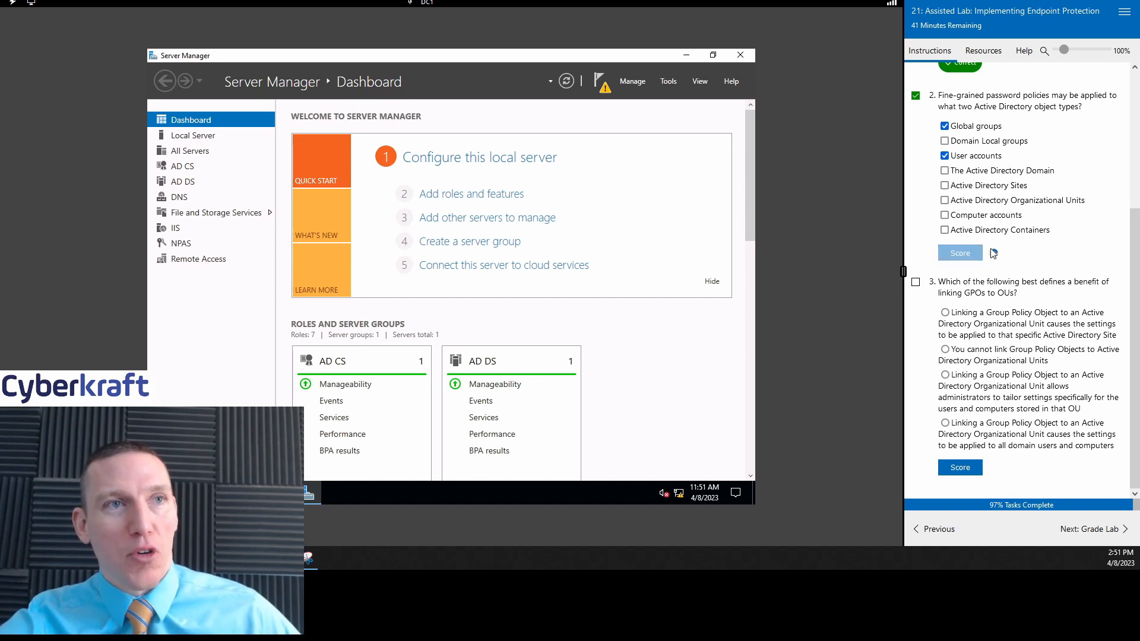
Step: Mark question 3 as done, choose the answer that OU-linked GPOs let administrators tailor settings for that OU's users and computers, and score it
scroll(1052, 184, "down", 1)
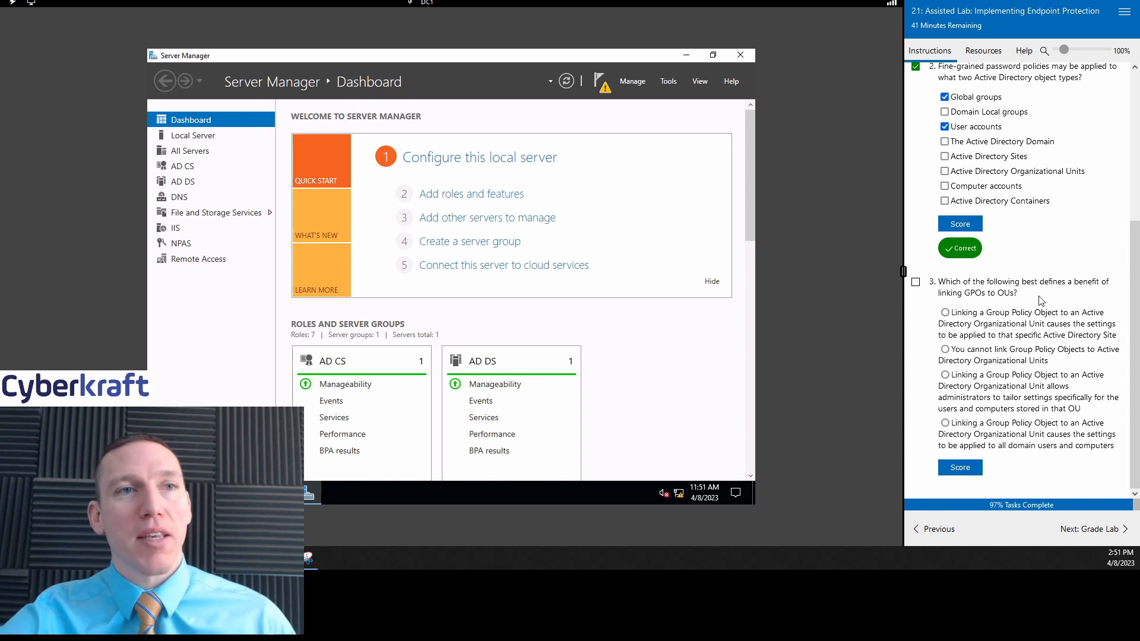
left_click(915, 282)
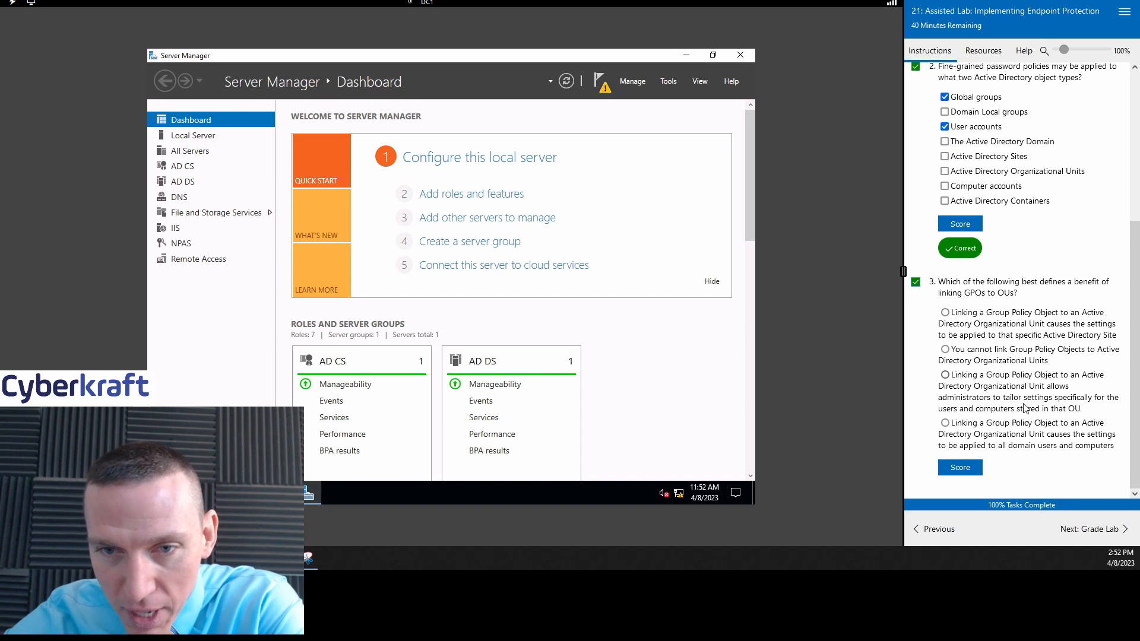
left_click(1029, 384)
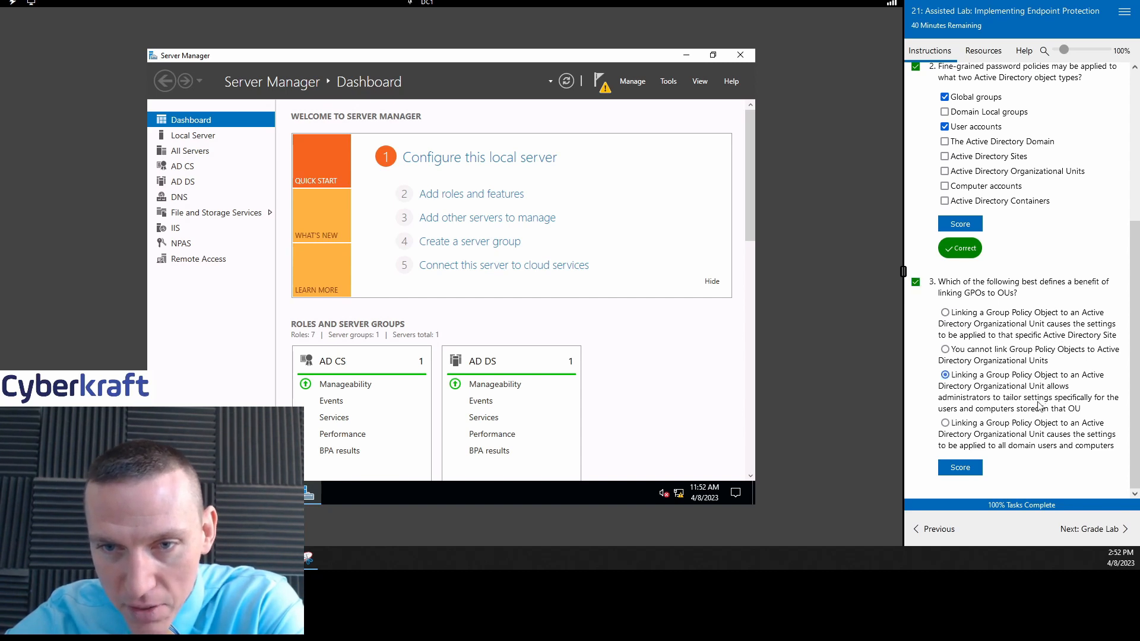
left_click(959, 467)
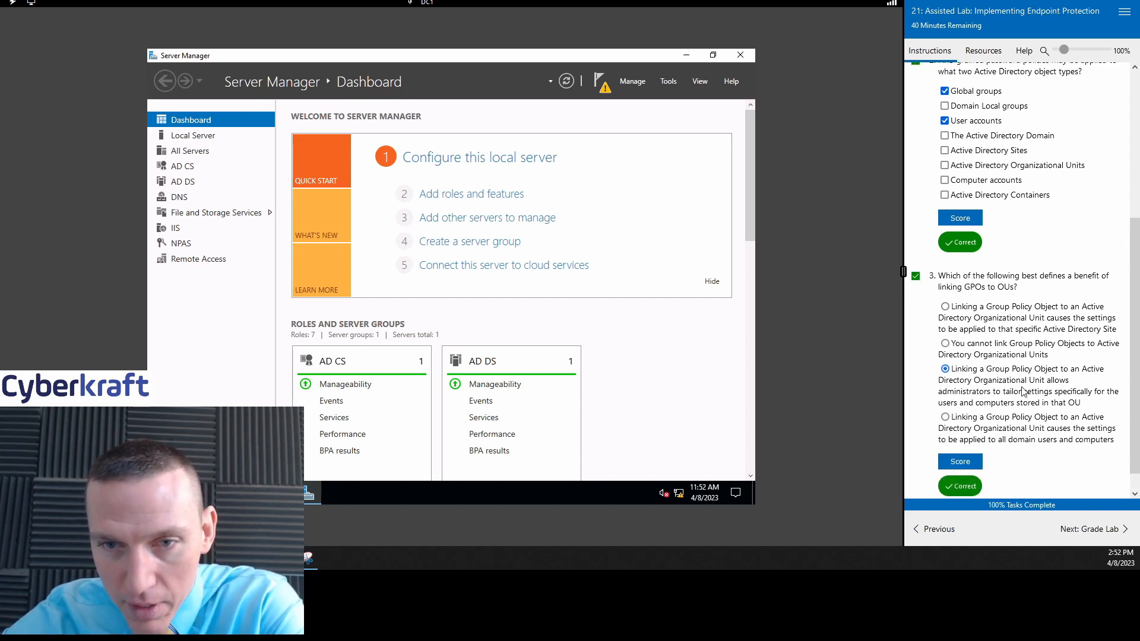
scroll(1024, 395, "down", 1)
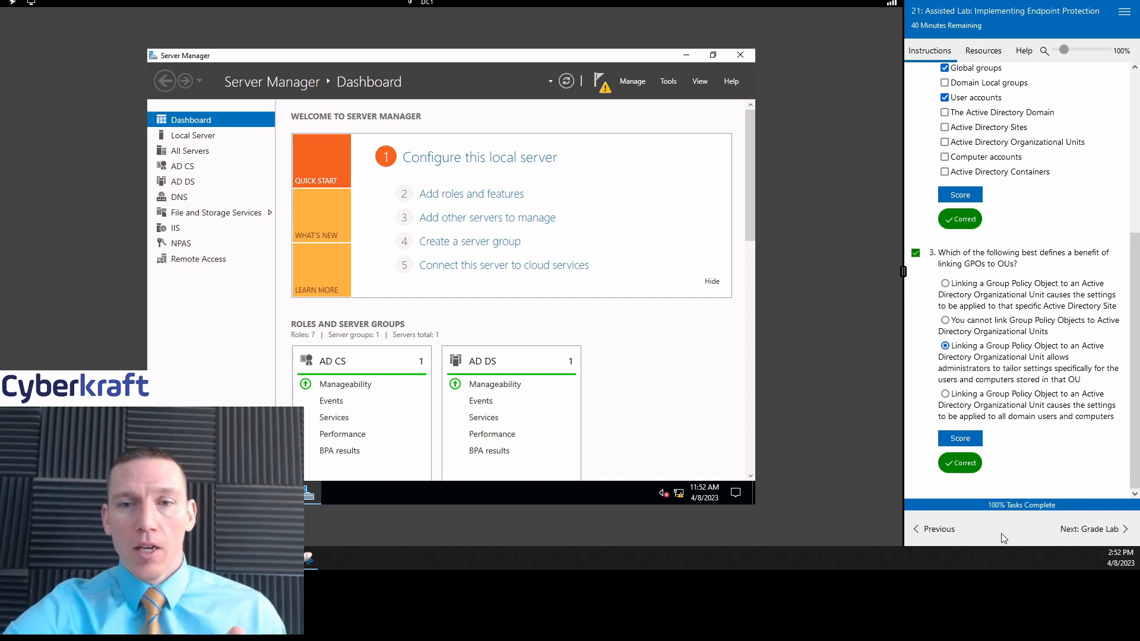
scroll(1022, 383, "up", 3)
scroll(1022, 383, "down", 3)
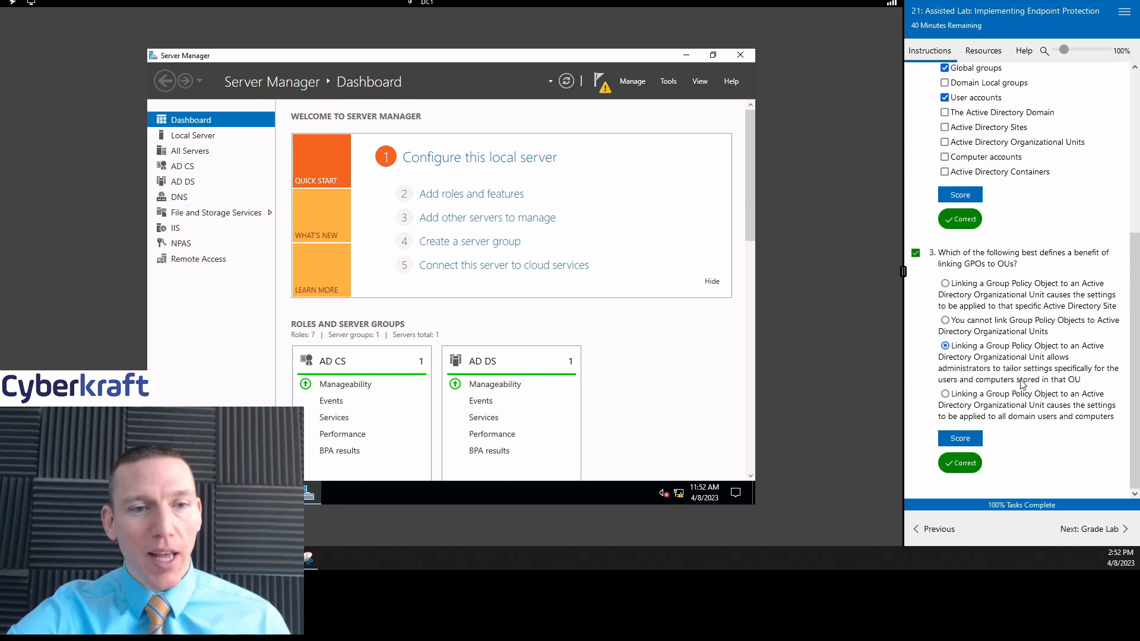